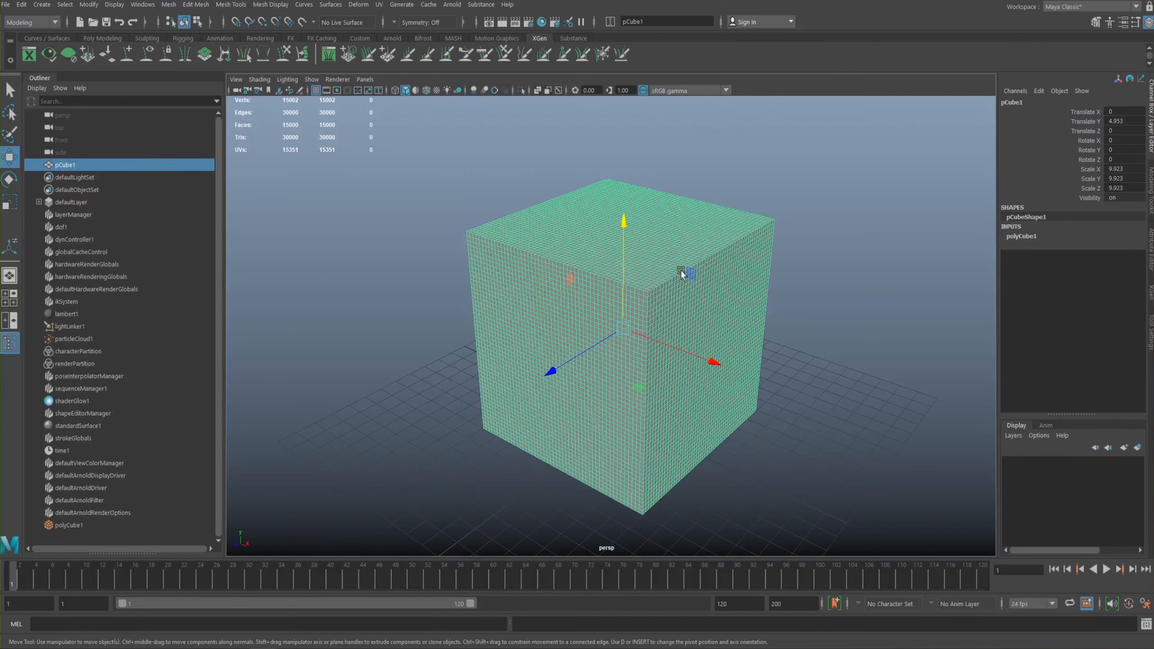
# Step: Select the vertex at the cube's top corner and try Soft Selection on it, adjusting the falloff radius
pyautogui.moveTo(679, 281); pyautogui.dragTo(635, 267, button='right')
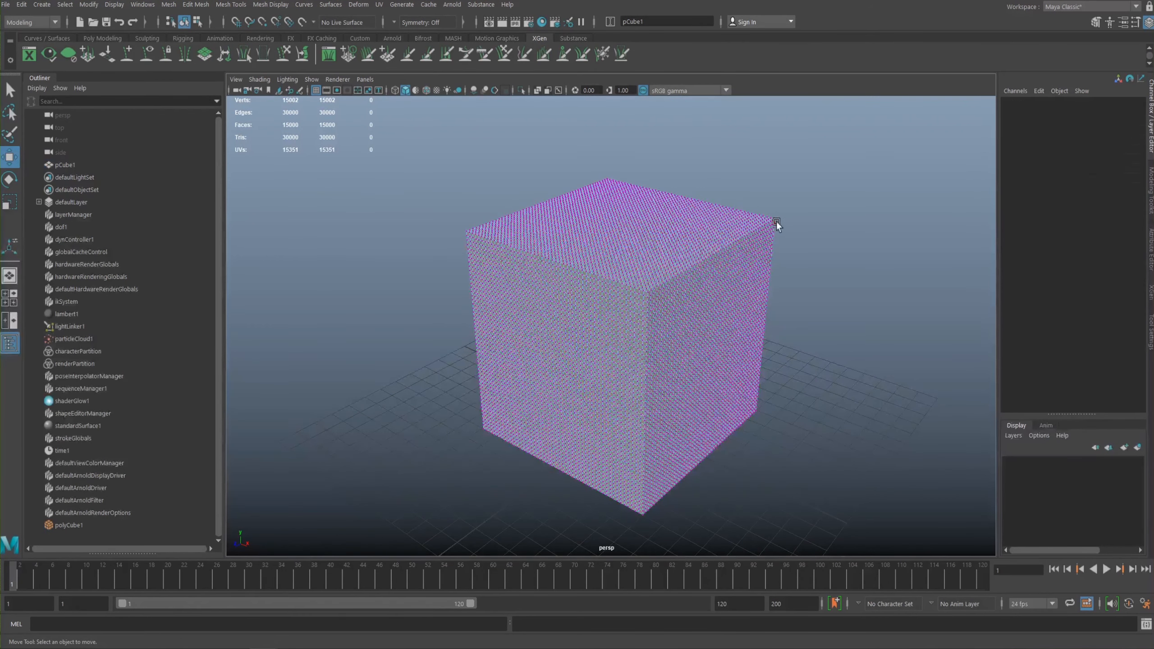
pyautogui.click(773, 222)
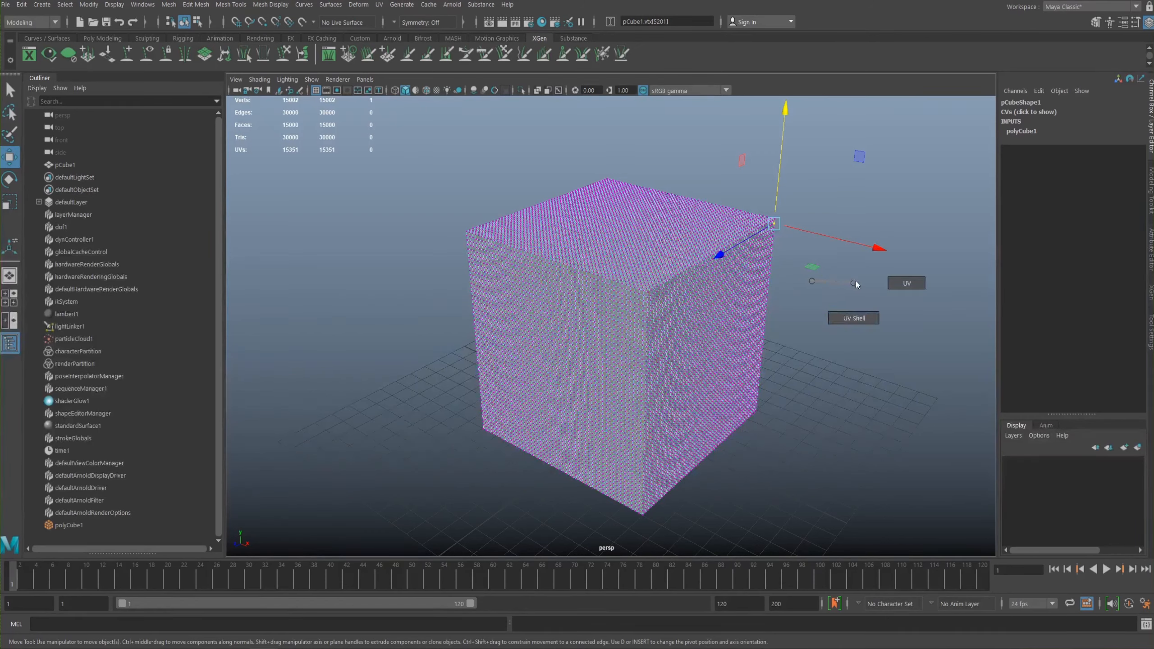
pyautogui.press('b')
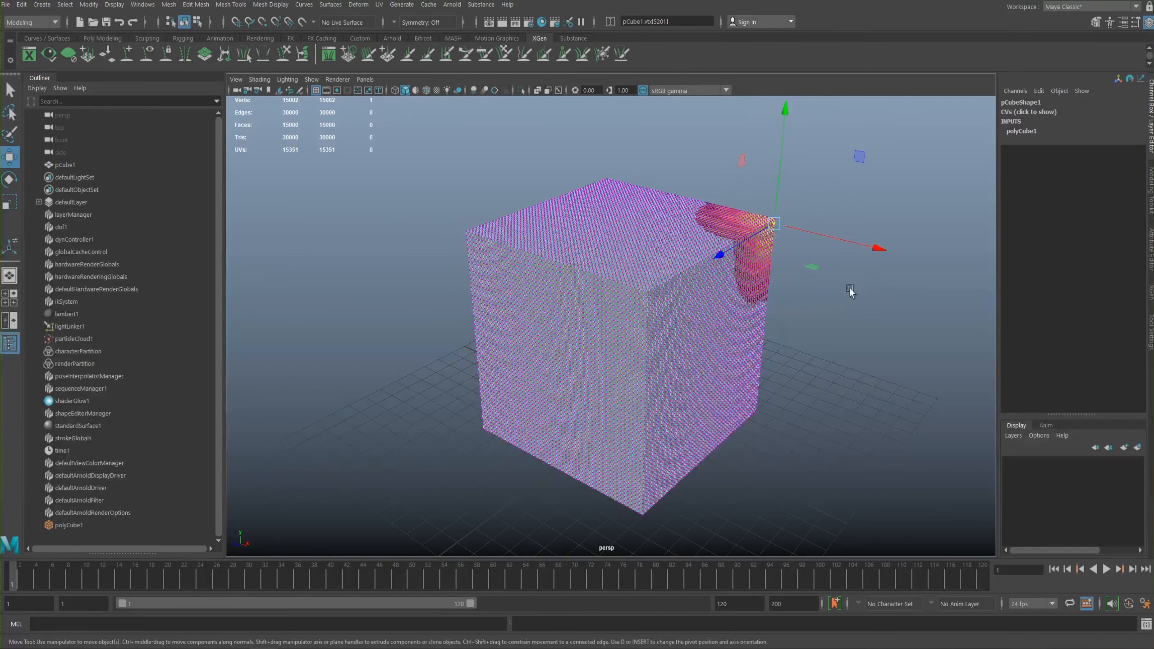
pyautogui.keyDown('alt'); pyautogui.moveTo(851, 288); pyautogui.dragTo(819, 276); pyautogui.keyUp('alt')
pyautogui.keyDown('alt'); pyautogui.moveTo(820, 276); pyautogui.dragTo(890, 304, button='right'); pyautogui.keyUp('alt')
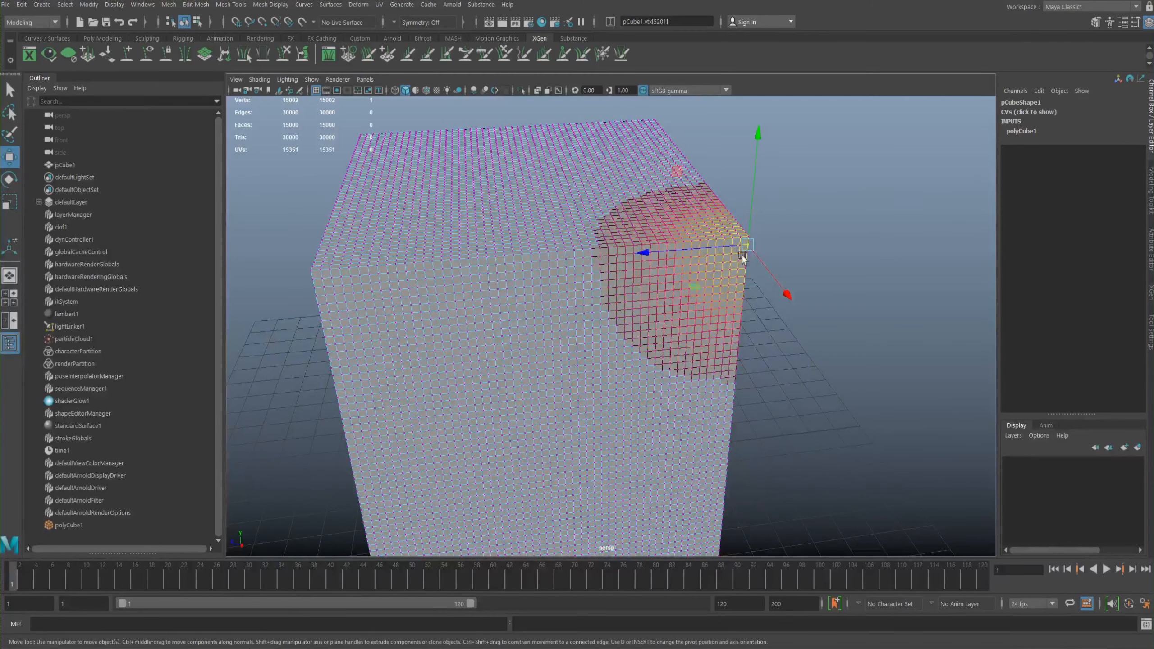
pyautogui.moveTo(889, 289); pyautogui.dragTo(857, 145)
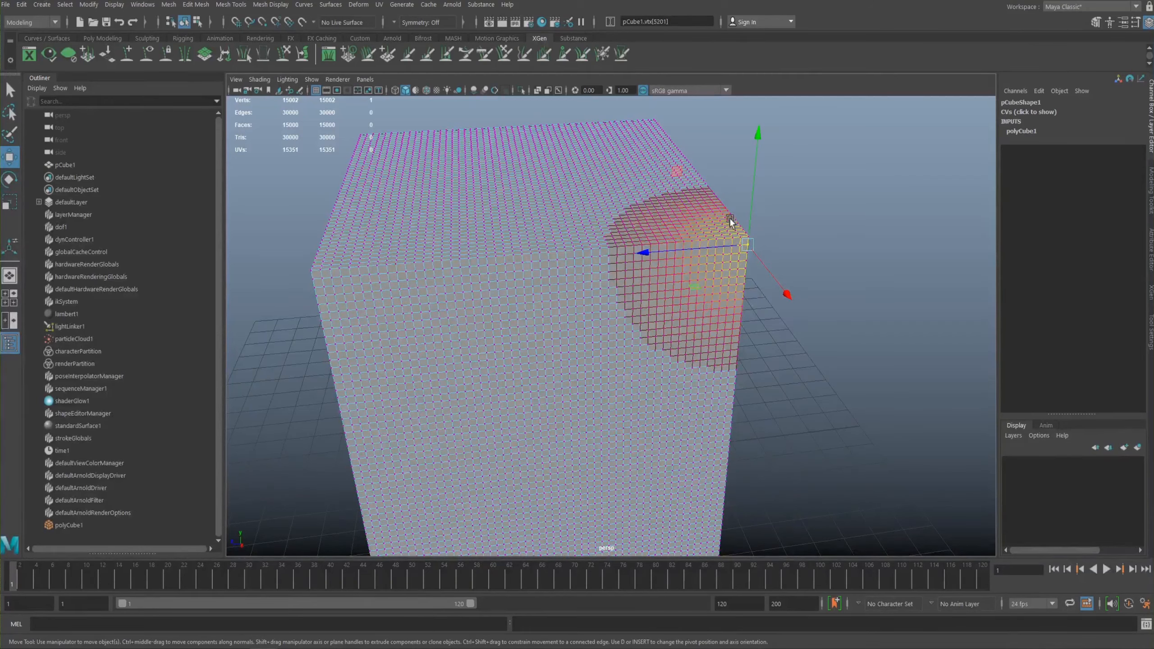
pyautogui.click(801, 212)
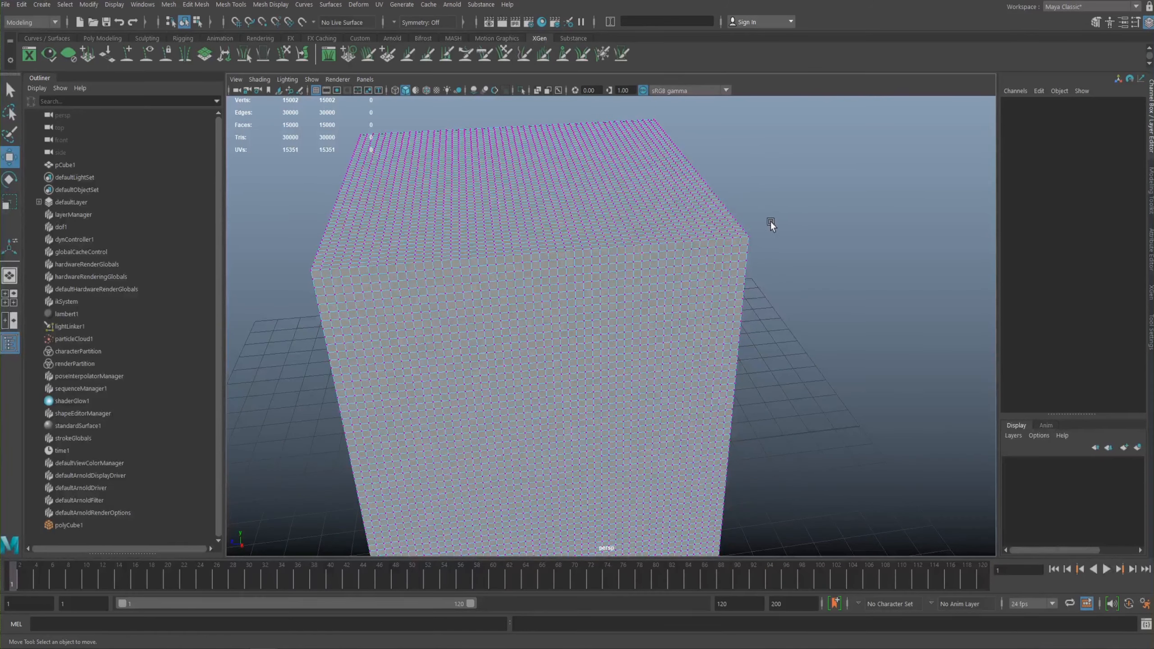
# Step: Try pulling a small block of vertices at the cube's top corner outward, away from the cube
pyautogui.moveTo(780, 206); pyautogui.dragTo(719, 258)
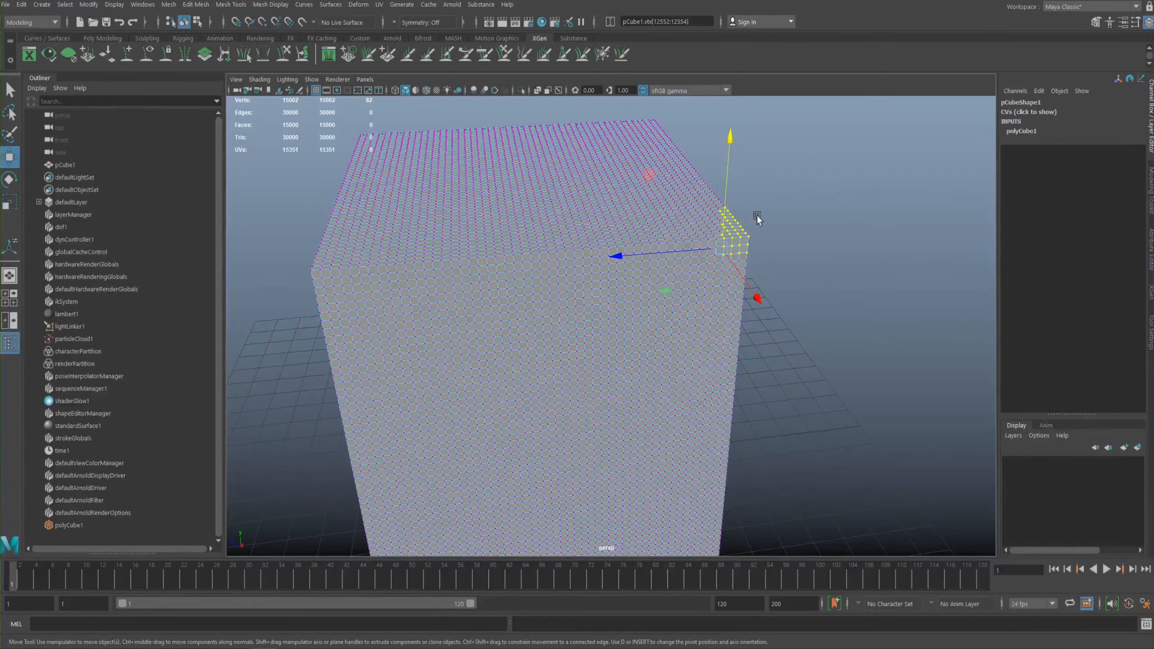
pyautogui.keyDown('shift'); pyautogui.moveTo(724, 244); pyautogui.dragTo(791, 227); pyautogui.keyUp('shift')
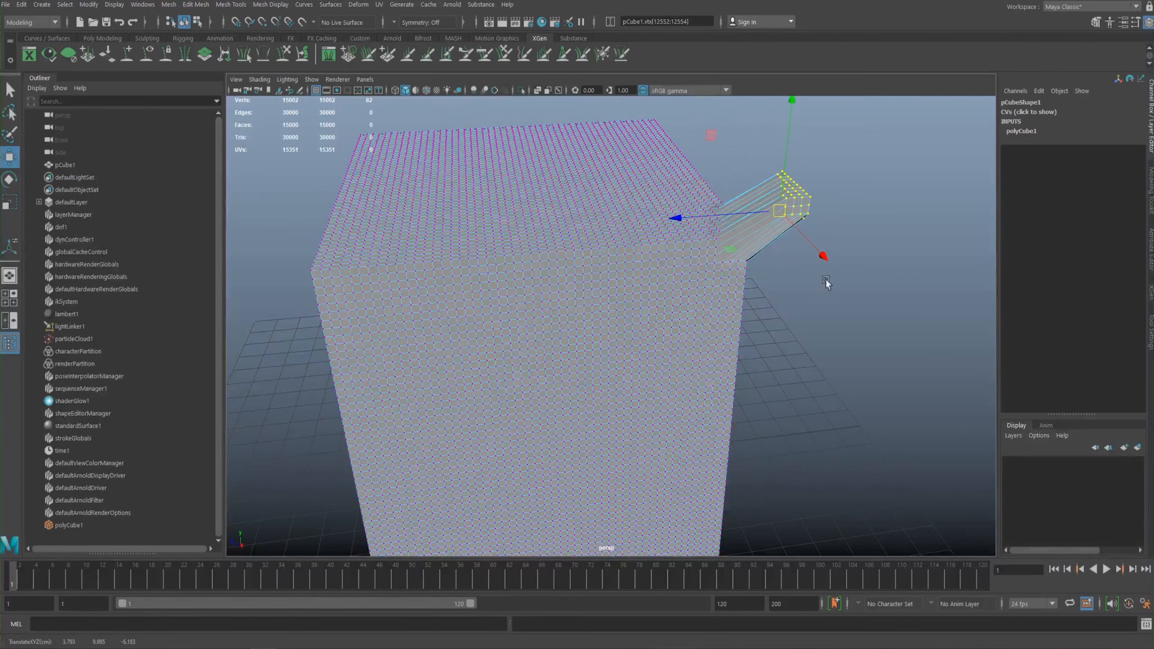
pyautogui.keyDown('alt'); pyautogui.moveTo(820, 310); pyautogui.dragTo(635, 295); pyautogui.keyUp('alt')
pyautogui.moveTo(635, 295); pyautogui.dragTo(675, 276, button='right')
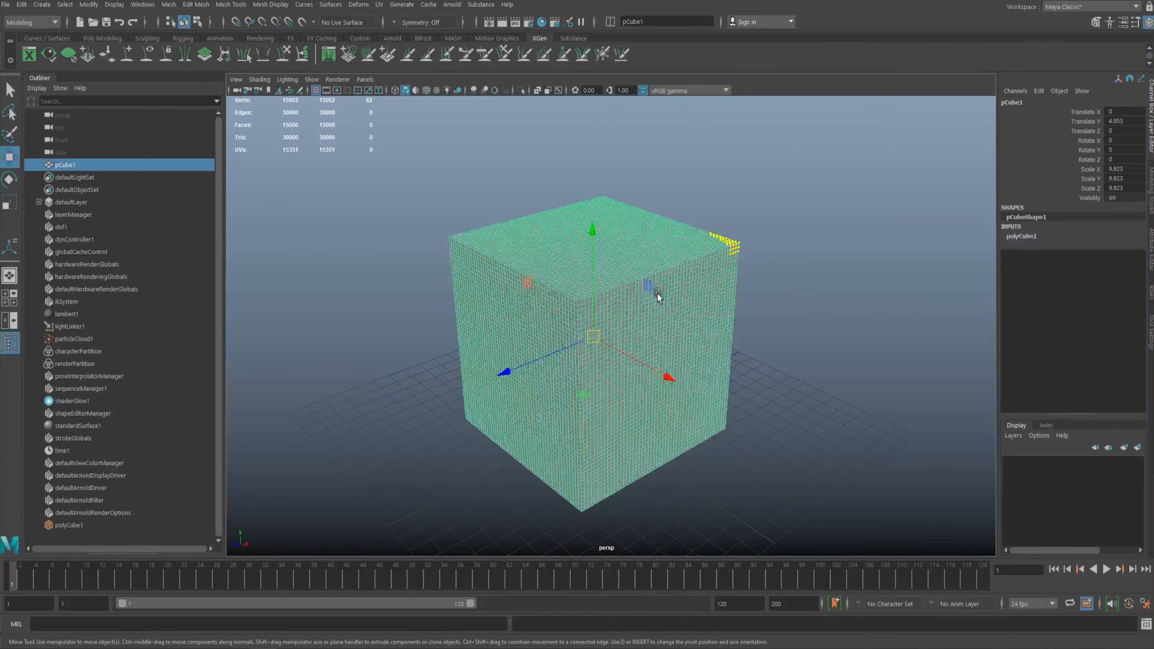
pyautogui.press('space')
pyautogui.click(728, 313)
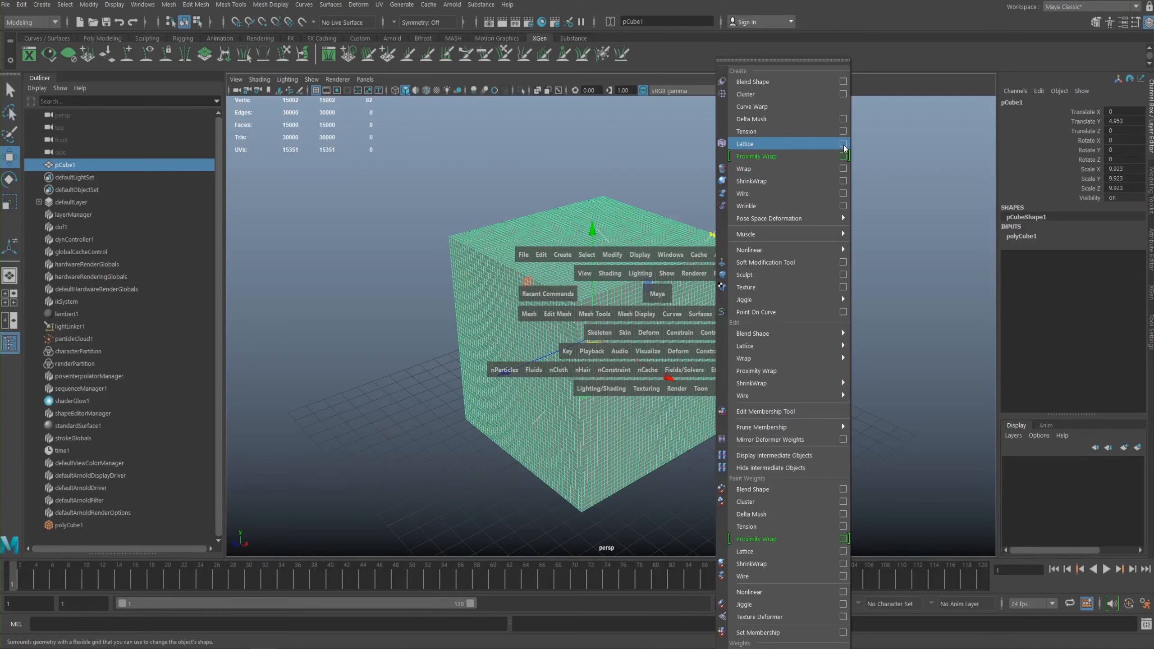
pyautogui.moveTo(838, 149); pyautogui.dragTo(867, 146)
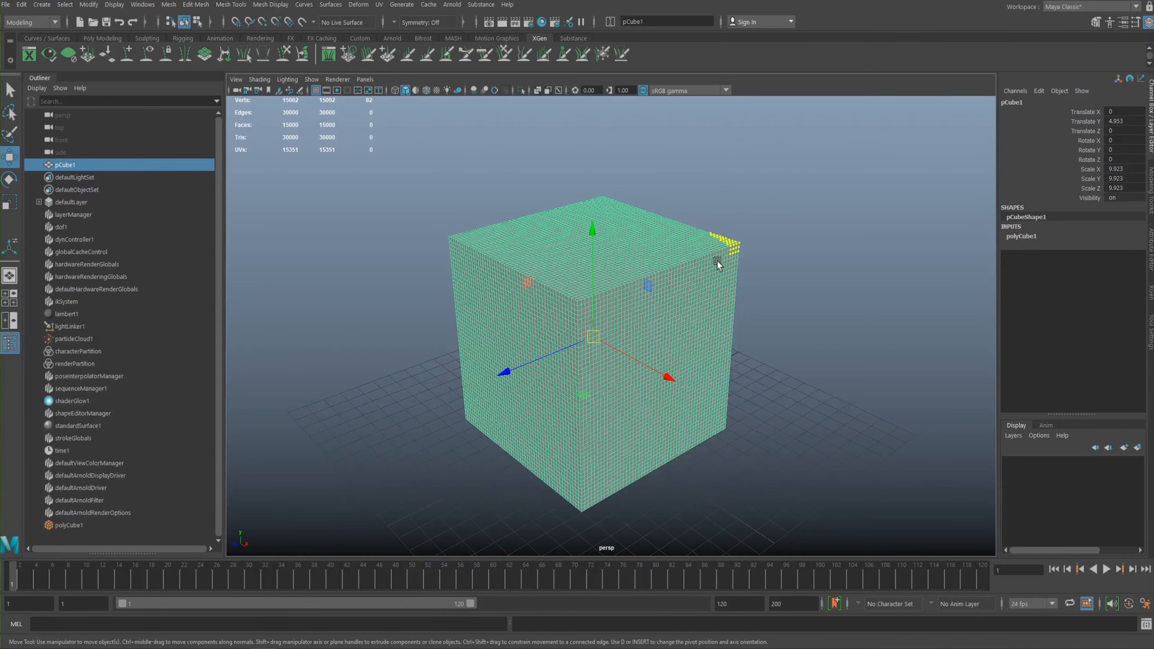
pyautogui.scroll(-4, 709, 259)
pyautogui.click(731, 257)
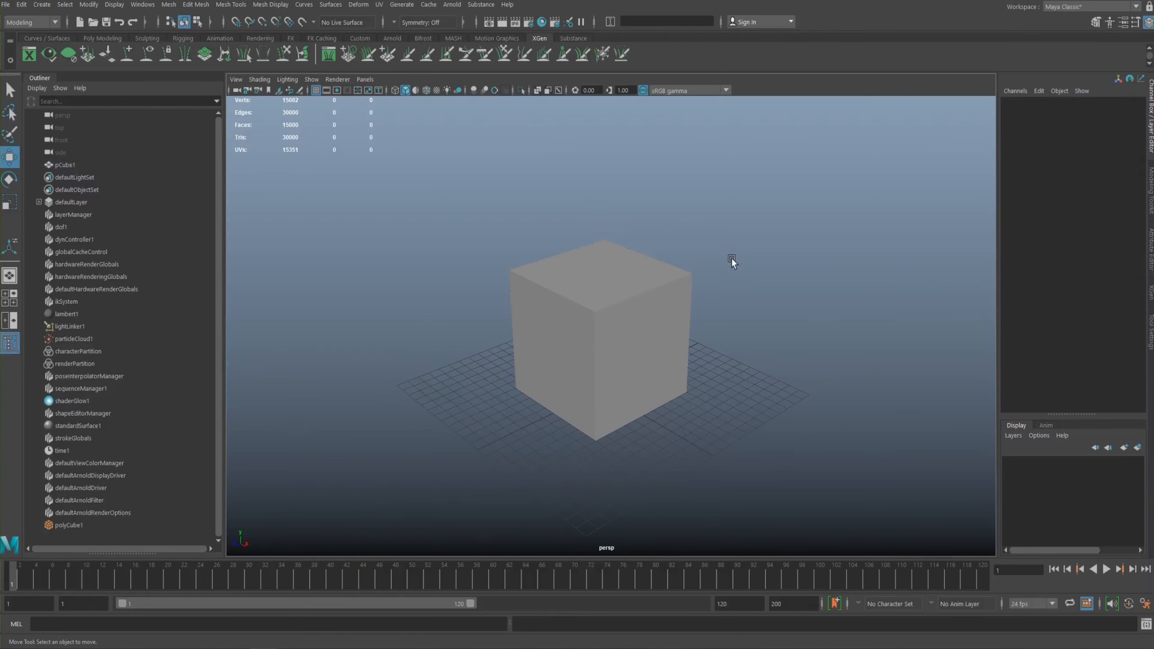
# Step: Select the cube and open the option settings for the Lattice deformer
pyautogui.click(648, 266)
pyautogui.press('space')
pyautogui.click(724, 289)
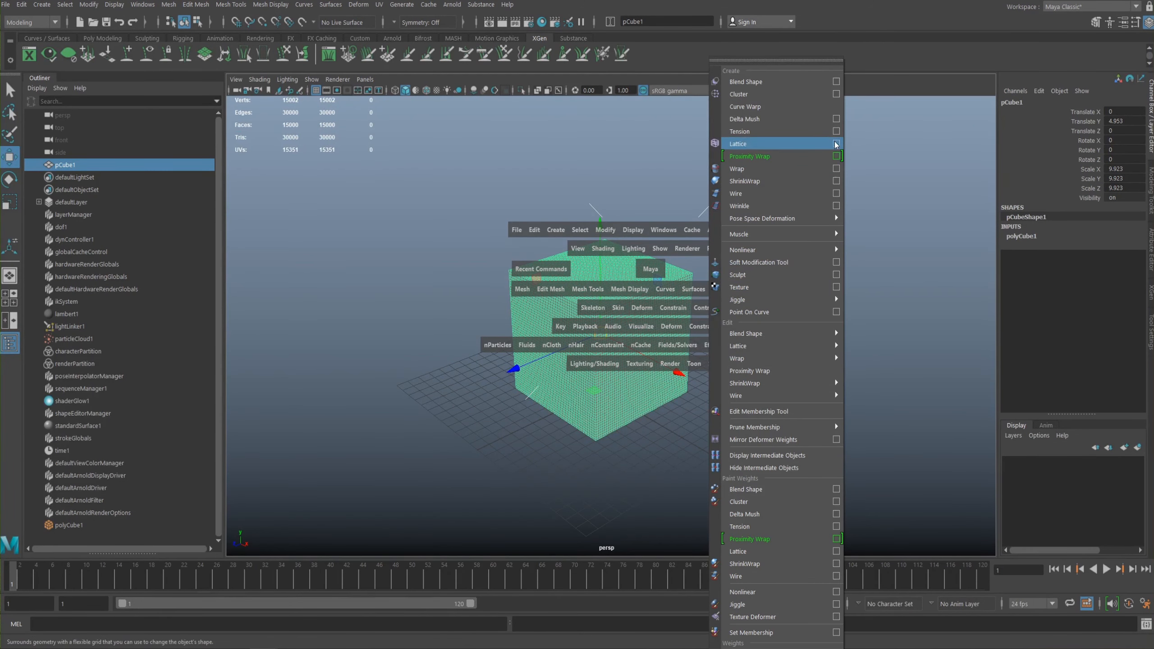
pyautogui.click(852, 143)
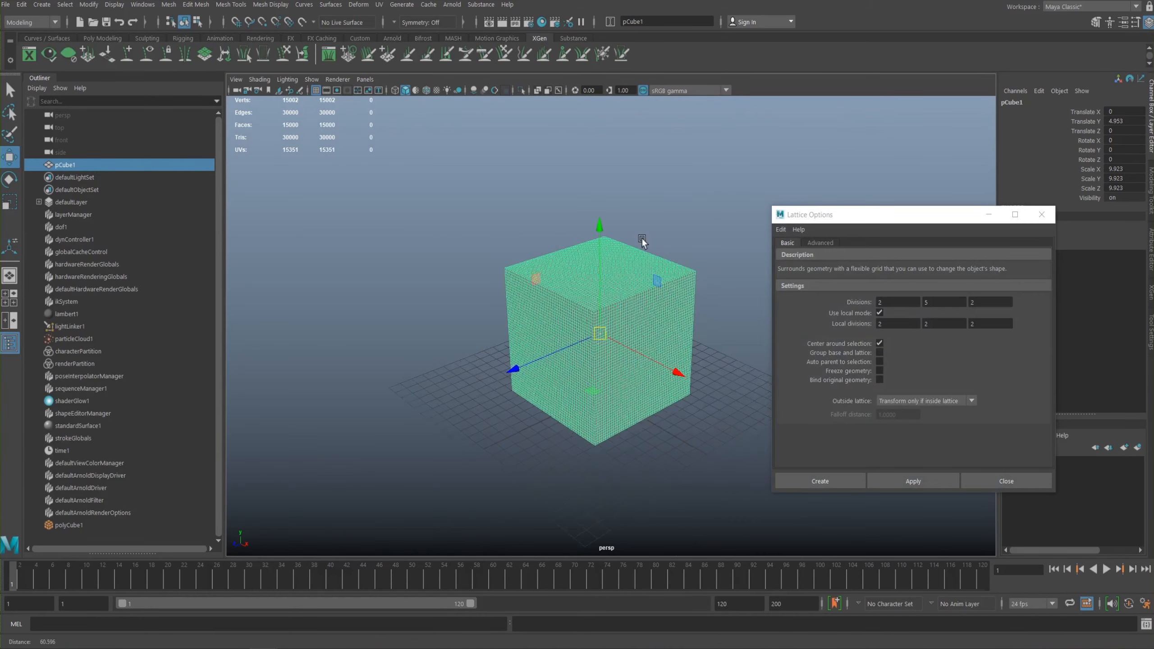
pyautogui.scroll(8, 612, 227)
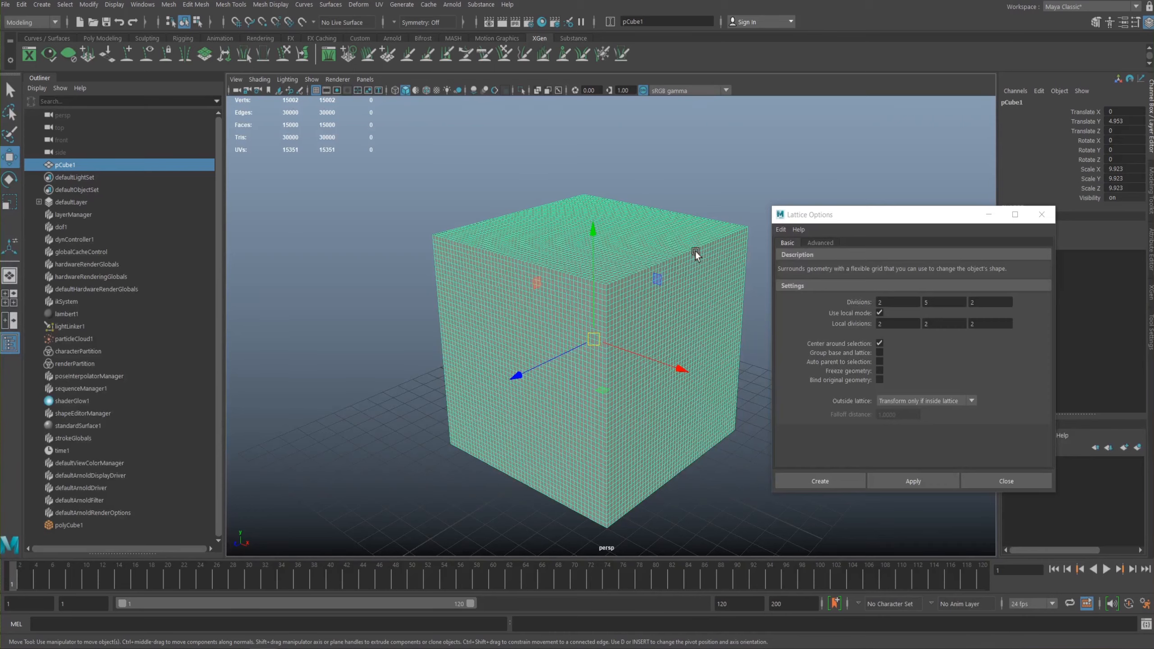
pyautogui.keyDown('alt'); pyautogui.moveTo(633, 258); pyautogui.dragTo(570, 259); pyautogui.keyUp('alt')
pyautogui.keyDown('alt'); pyautogui.moveTo(652, 259); pyautogui.dragTo(726, 251); pyautogui.keyUp('alt')
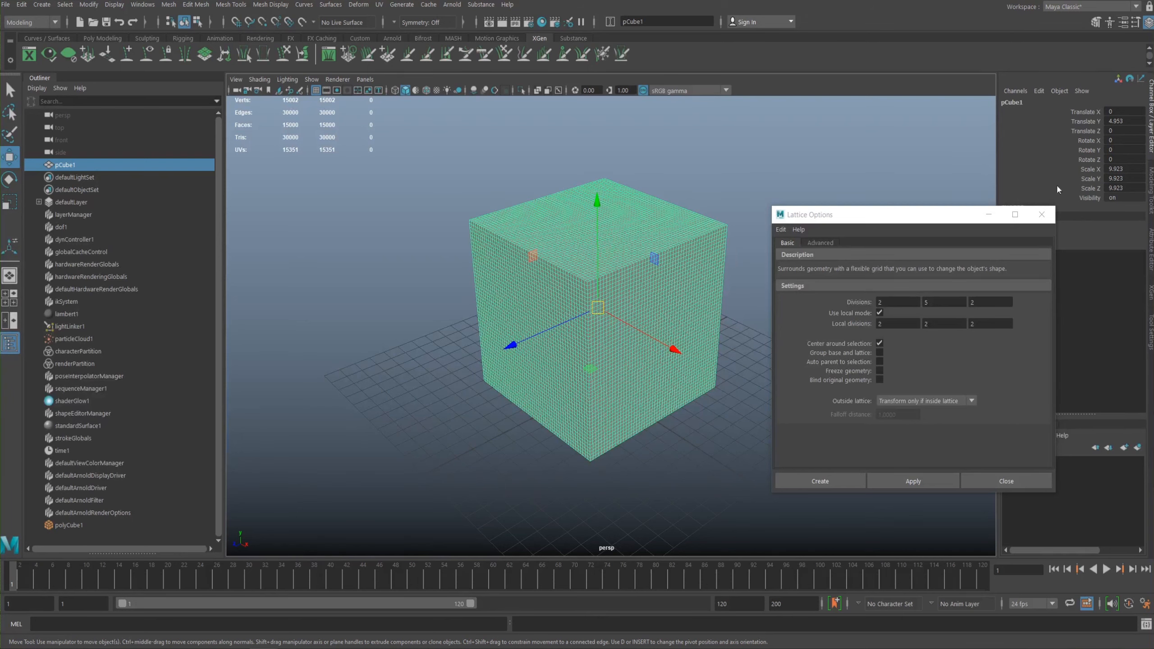
# Step: Create a lattice around the cube with divisions 2, 5, 2 and local divisions 2, 2, 2
pyautogui.doubleClick(891, 304)
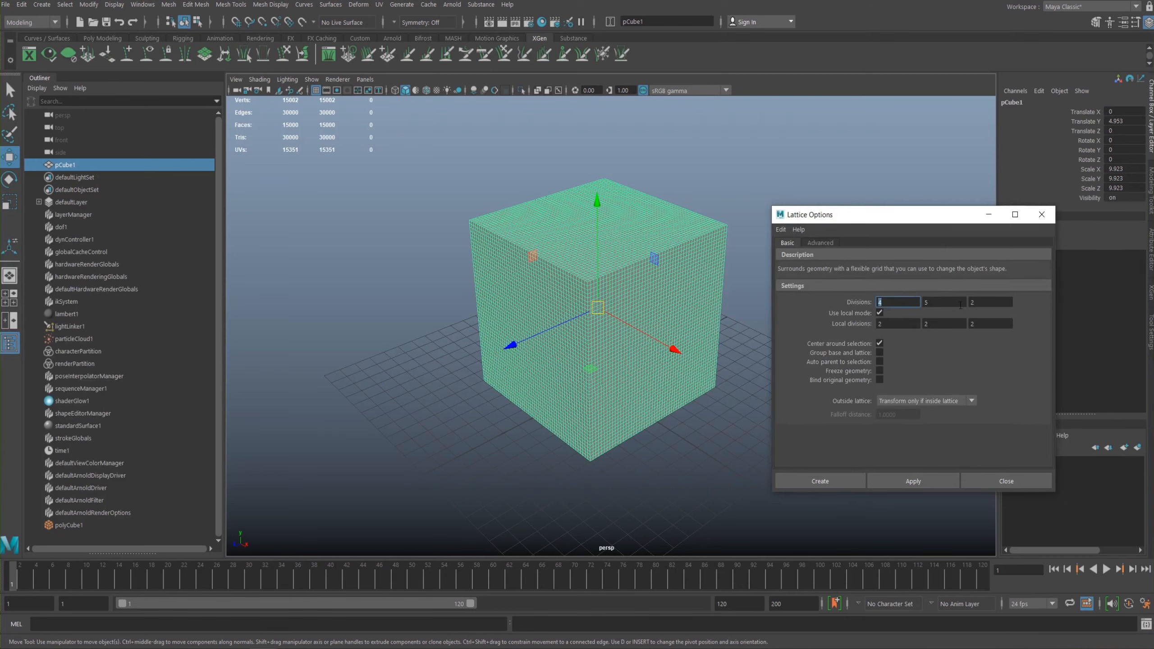
pyautogui.moveTo(885, 302); pyautogui.dragTo(848, 324)
pyautogui.write('2')
pyautogui.click(839, 482)
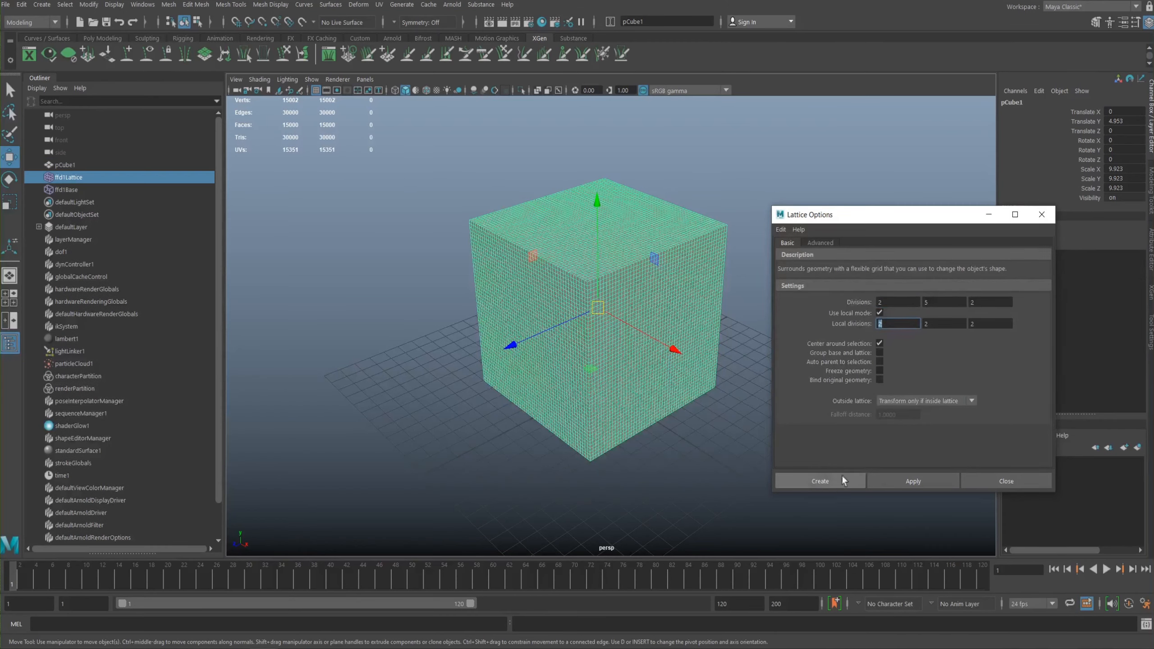
pyautogui.keyDown('alt'); pyautogui.moveTo(629, 278); pyautogui.dragTo(682, 279); pyautogui.keyUp('alt')
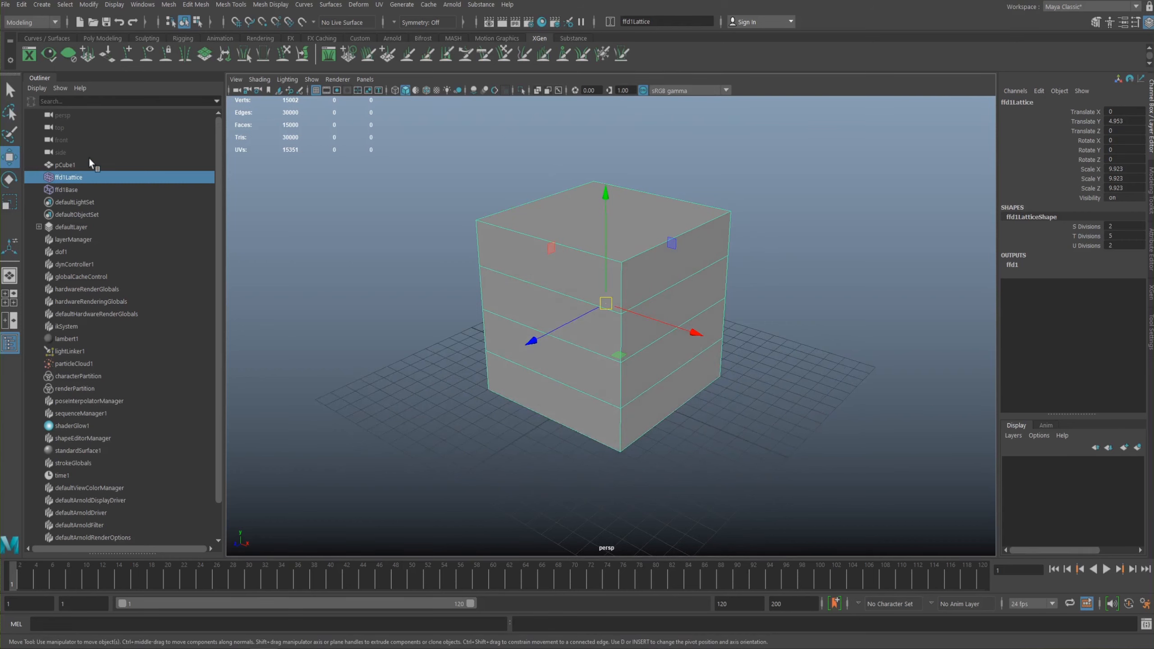
# Step: Try moving the lattice base ffd1Base away from the cube and undo the move
pyautogui.click(56, 166)
pyautogui.click(65, 178)
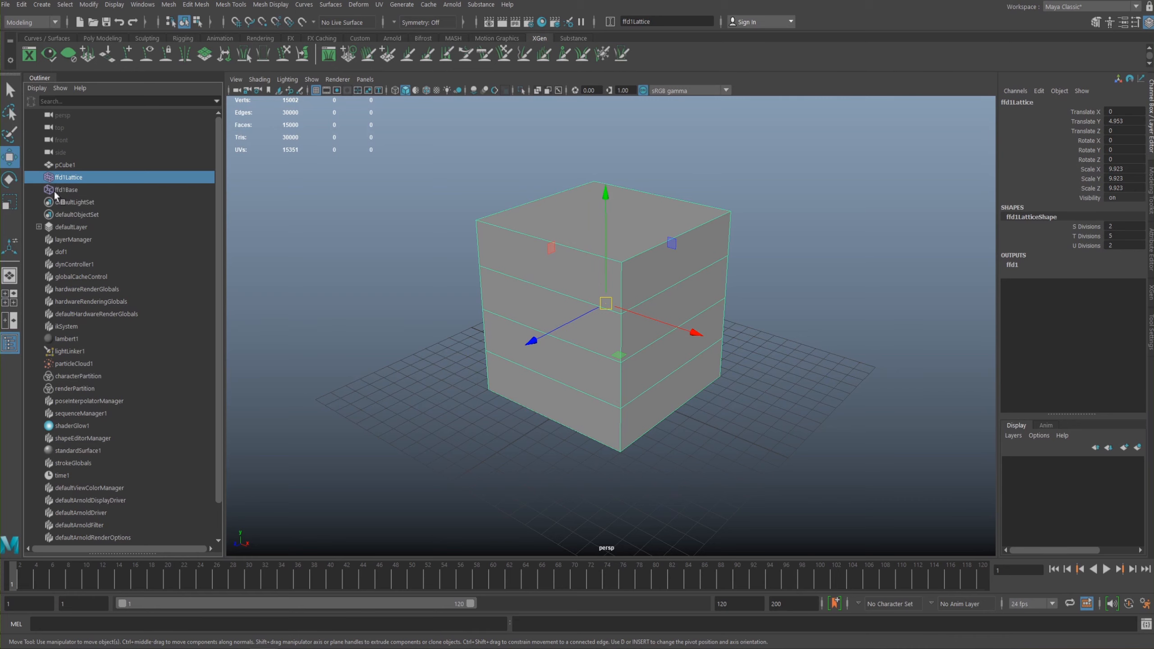
pyautogui.click(64, 190)
pyautogui.moveTo(354, 229)
pyautogui.keyDown('alt'); pyautogui.mouseDown()
pyautogui.moveTo(360, 216)
pyautogui.moveTo(346, 216)
pyautogui.moveTo(361, 224)
pyautogui.mouseUp(); pyautogui.keyUp('alt')
pyautogui.keyDown('alt'); pyautogui.moveTo(373, 197); pyautogui.dragTo(376, 225, button='middle'); pyautogui.keyUp('alt')
pyautogui.moveTo(613, 330); pyautogui.dragTo(547, 342)
pyautogui.hotkey('ctrl', 'z')
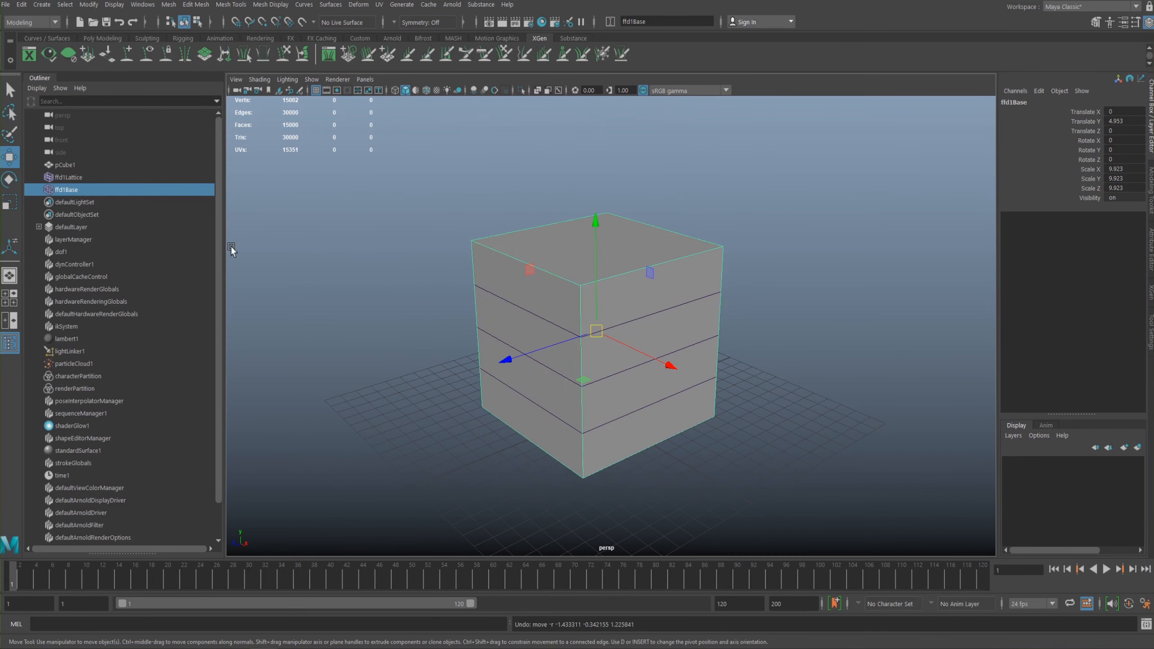
# Step: Try moving the whole ffd1Lattice object together with the cube and undo the move
pyautogui.click(67, 177)
pyautogui.moveTo(596, 331); pyautogui.dragTo(509, 311)
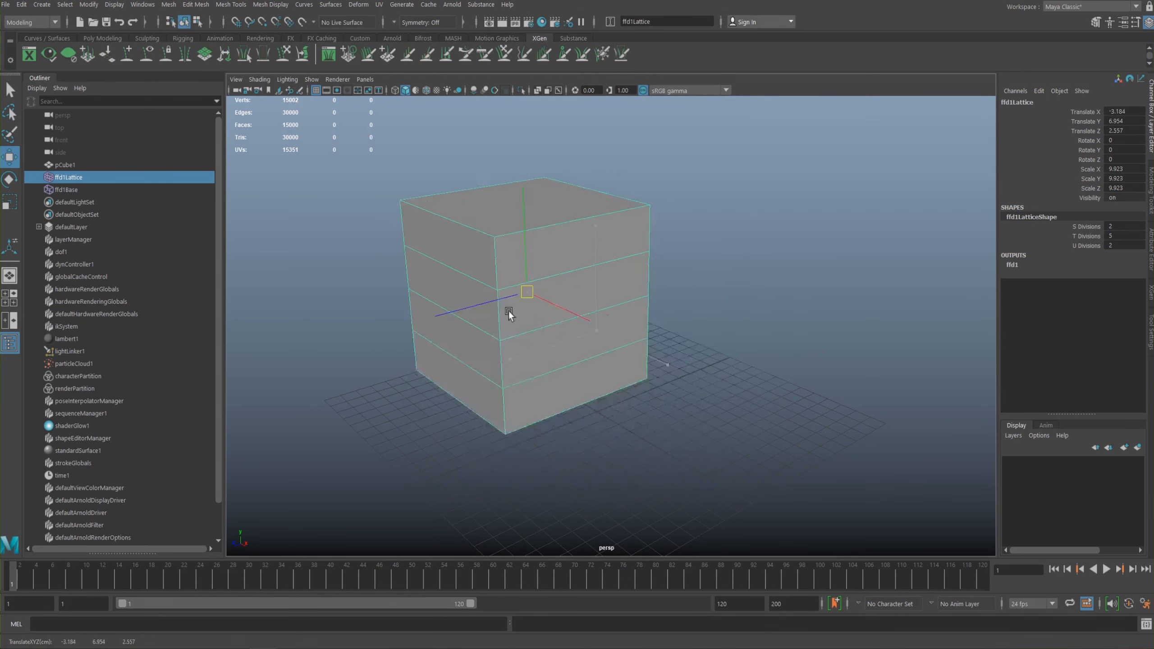
pyautogui.hotkey('ctrl', 'z')
pyautogui.press('f')
# Step: Compare ffd1Base and ffd1Lattice around the cube by selecting them alternately
pyautogui.keyDown('alt'); pyautogui.moveTo(416, 242); pyautogui.dragTo(307, 212); pyautogui.keyUp('alt')
pyautogui.click(68, 190)
pyautogui.click(67, 177)
pyautogui.keyDown('alt'); pyautogui.moveTo(297, 226); pyautogui.dragTo(397, 232); pyautogui.keyUp('alt')
pyautogui.moveTo(419, 250); pyautogui.dragTo(426, 275, button='right')
pyautogui.moveTo(560, 304); pyautogui.dragTo(560, 305, button='right')
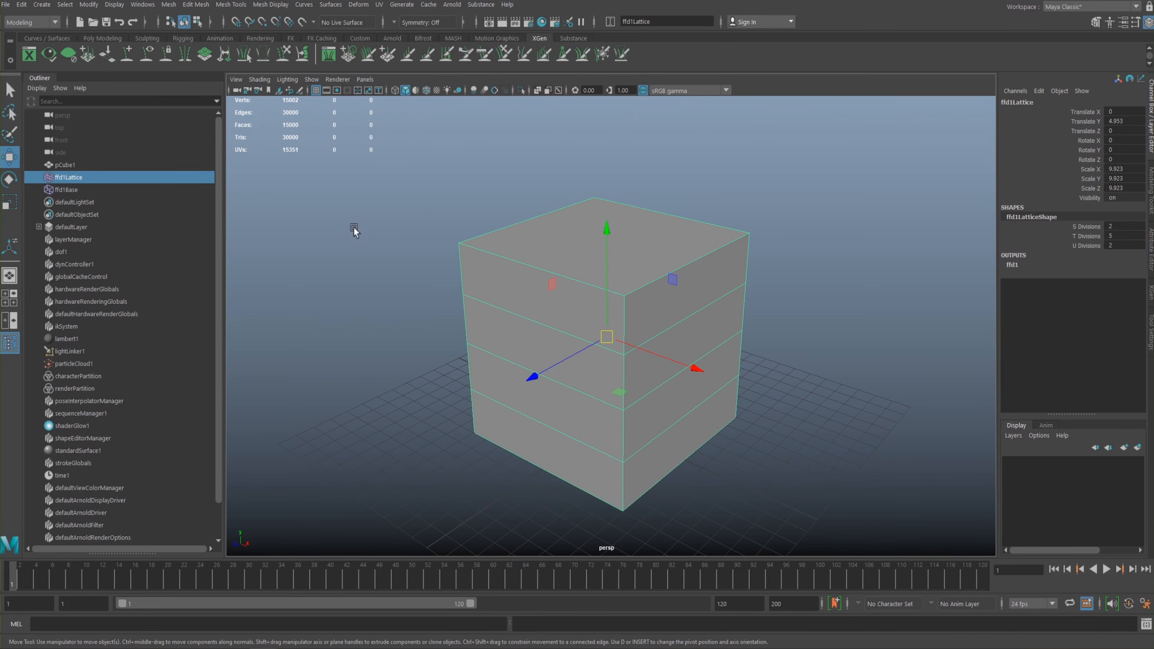
pyautogui.click(64, 188)
# Step: Select a top corner lattice point of ffd1Lattice and pull it up and outward from the cube
pyautogui.click(105, 178)
pyautogui.moveTo(413, 257); pyautogui.dragTo(411, 224, button='right')
pyautogui.keyDown('alt'); pyautogui.moveTo(450, 361); pyautogui.dragTo(384, 283); pyautogui.keyUp('alt')
pyautogui.moveTo(428, 182); pyautogui.dragTo(474, 224)
pyautogui.keyDown('alt'); pyautogui.moveTo(334, 250); pyautogui.dragTo(348, 255); pyautogui.keyUp('alt')
pyautogui.moveTo(463, 250); pyautogui.dragTo(404, 201)
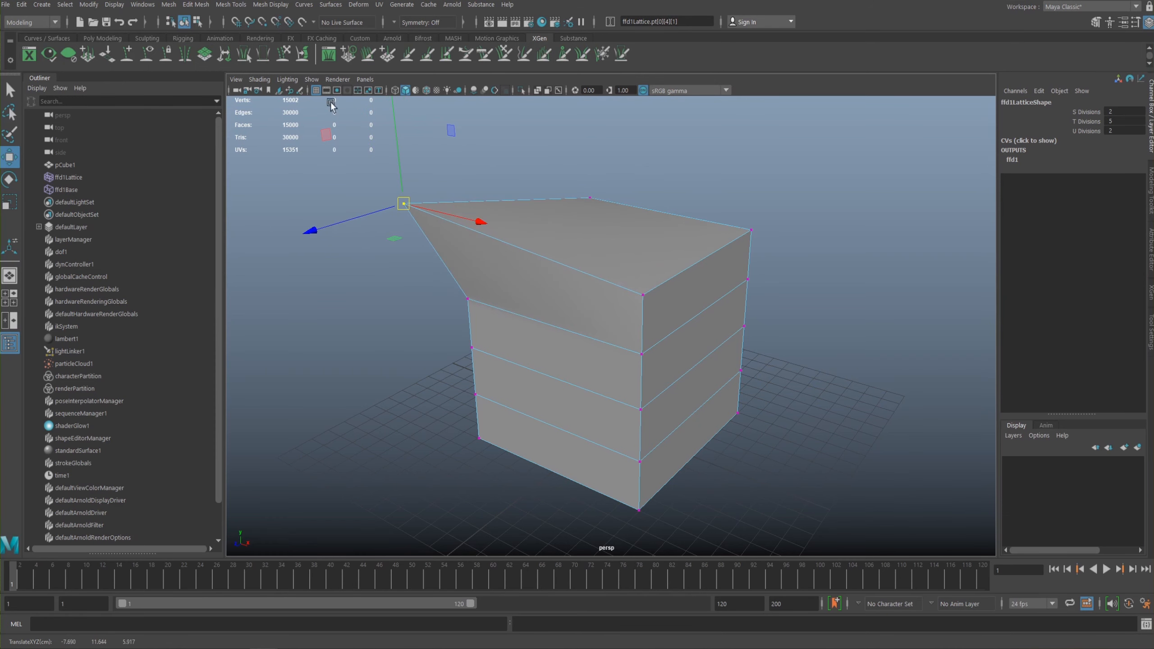
# Step: Turn on Wireframe on Shaded and examine how the mesh follows the pulled lattice corner
pyautogui.moveTo(566, 245)
pyautogui.keyDown('alt'); pyautogui.mouseDown()
pyautogui.moveTo(606, 220)
pyautogui.moveTo(572, 228)
pyautogui.mouseUp(); pyautogui.keyUp('alt')
pyautogui.click(259, 79)
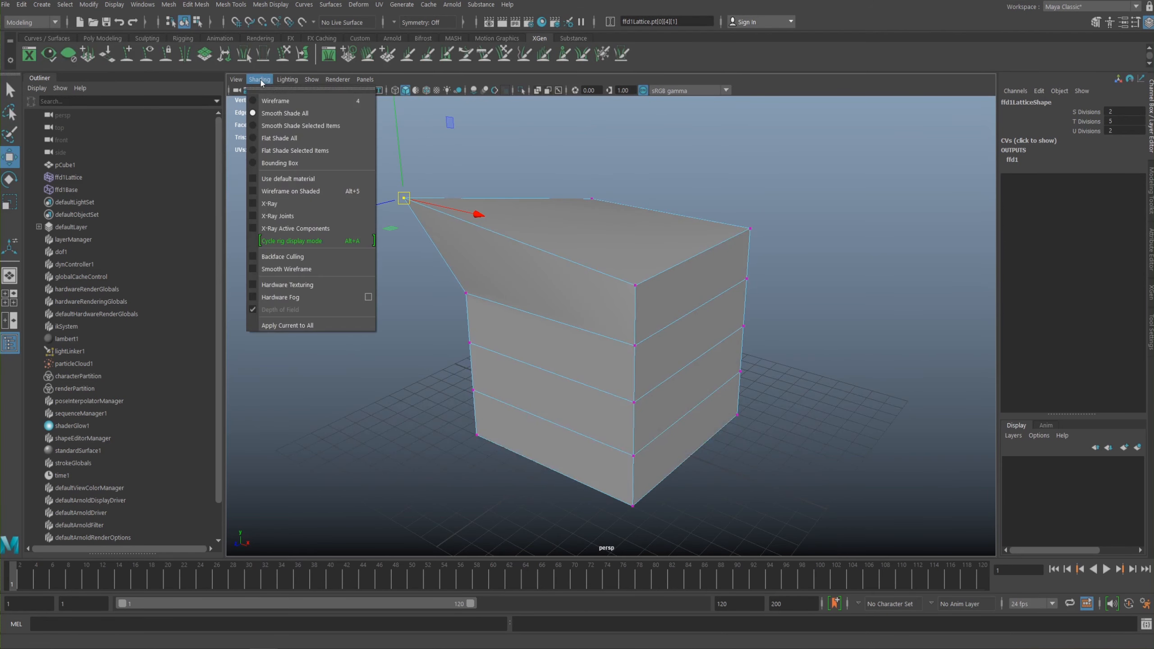
pyautogui.click(285, 192)
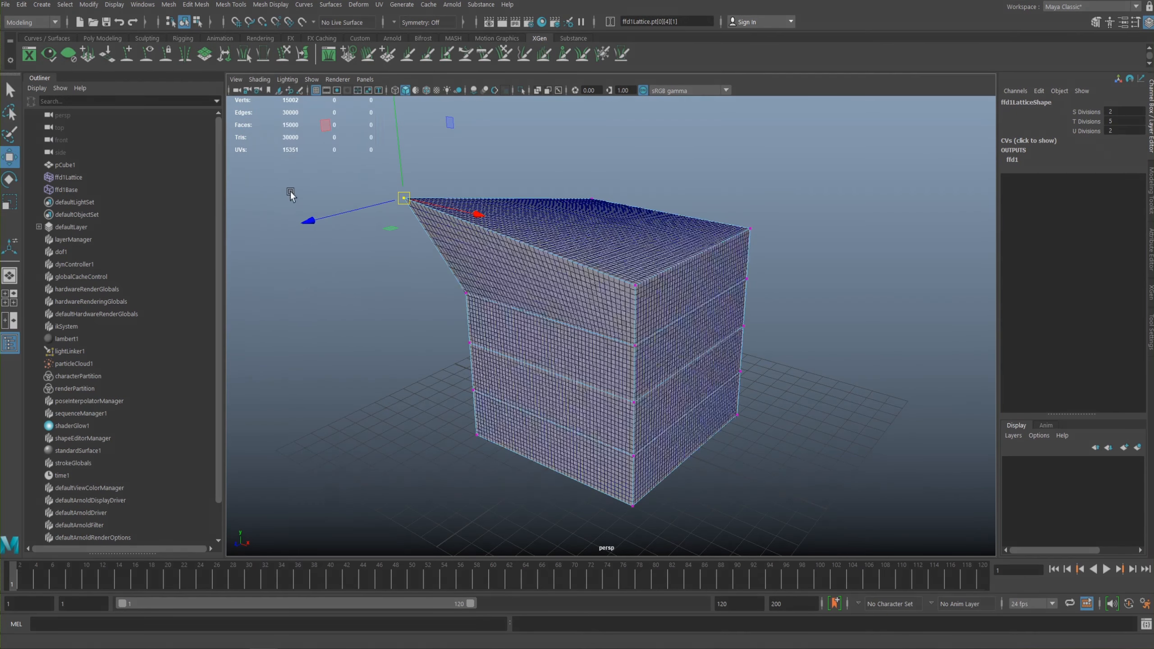
pyautogui.moveTo(380, 278)
pyautogui.keyDown('alt'); pyautogui.mouseDown()
pyautogui.moveTo(399, 270)
pyautogui.moveTo(363, 276)
pyautogui.moveTo(396, 258)
pyautogui.moveTo(597, 261)
pyautogui.mouseUp(); pyautogui.keyUp('alt')
pyautogui.keyDown('alt'); pyautogui.moveTo(522, 295); pyautogui.dragTo(624, 186); pyautogui.keyUp('alt')
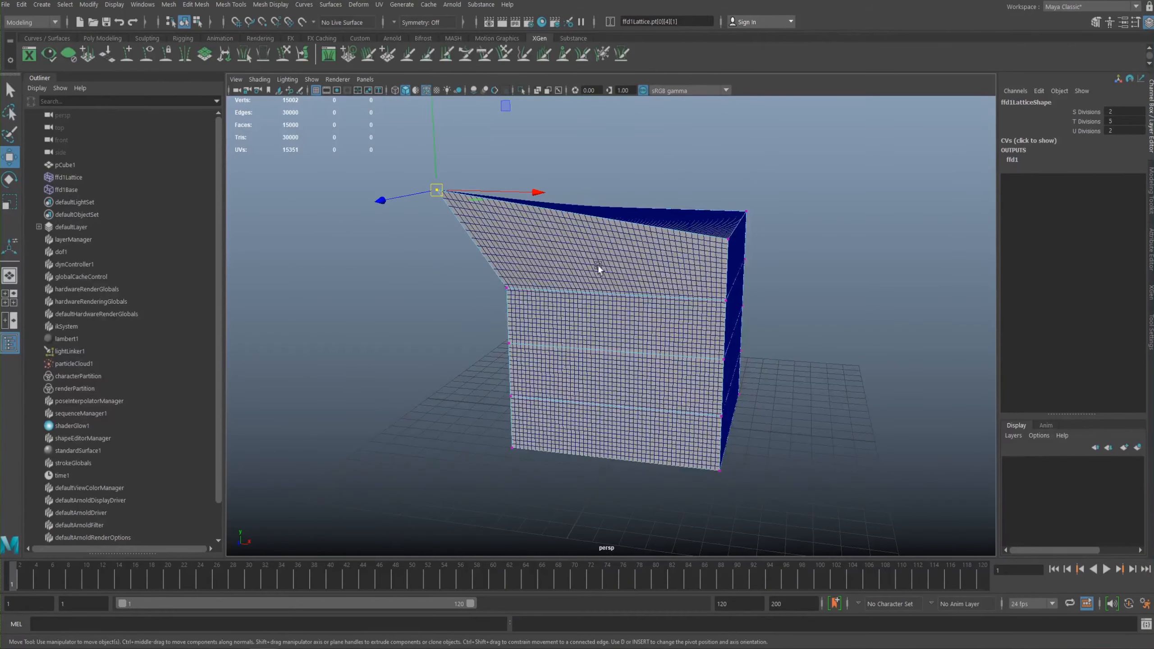
pyautogui.keyDown('alt'); pyautogui.moveTo(598, 265); pyautogui.dragTo(558, 283); pyautogui.keyUp('alt')
pyautogui.keyDown('alt'); pyautogui.moveTo(394, 320); pyautogui.dragTo(400, 301); pyautogui.keyUp('alt')
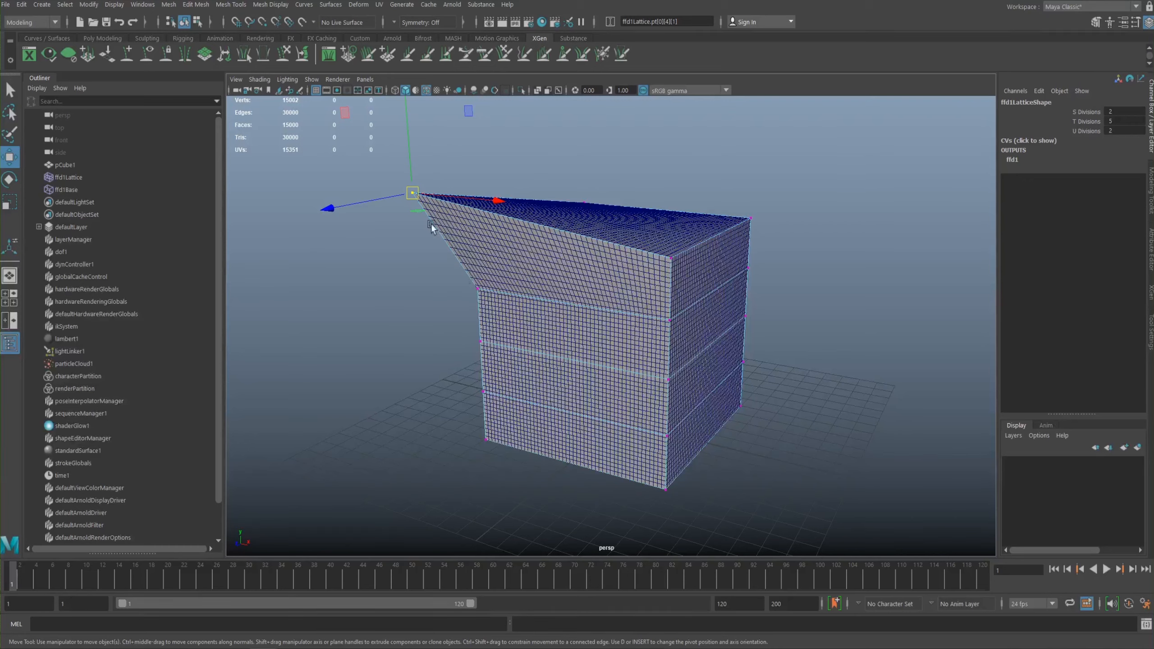
# Step: Try moving the pulled lattice corner point downward and undo both moves of that point
pyautogui.moveTo(417, 195); pyautogui.dragTo(422, 278)
pyautogui.hotkey('ctrl', 'z')
pyautogui.hotkey('ctrl', 'z')
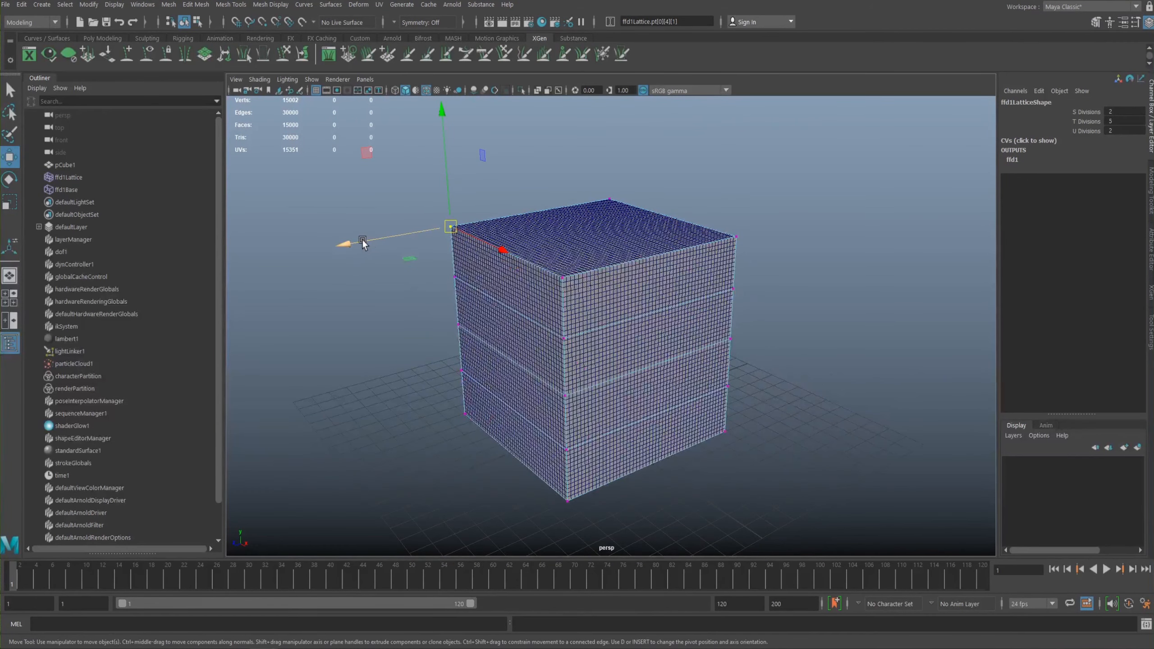
# Step: Select the second row of lattice points from the top and scale it inward to pinch the cube
pyautogui.moveTo(417, 268)
pyautogui.keyDown('alt'); pyautogui.mouseDown()
pyautogui.moveTo(411, 251)
pyautogui.moveTo(627, 252)
pyautogui.moveTo(763, 269)
pyautogui.moveTo(656, 267)
pyautogui.moveTo(720, 276)
pyautogui.moveTo(642, 288)
pyautogui.moveTo(667, 273)
pyautogui.mouseUp(); pyautogui.keyUp('alt')
pyautogui.press('4')
pyautogui.press('5')
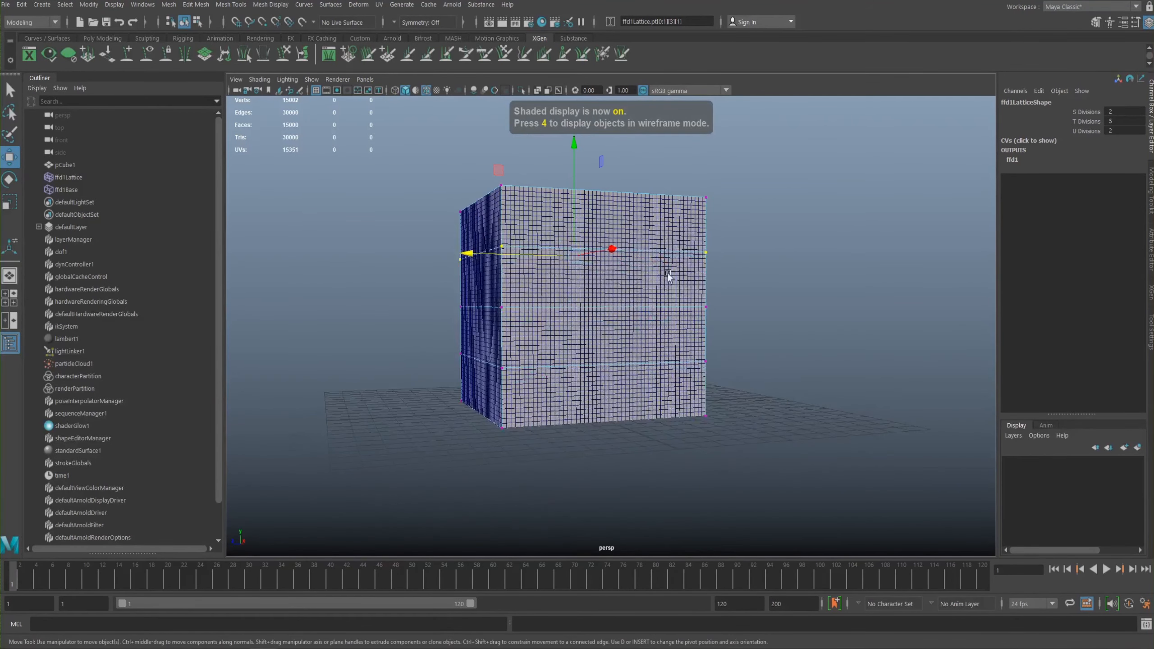
pyautogui.press('r')
pyautogui.moveTo(575, 257); pyautogui.dragTo(604, 332)
# Step: Scale the second-lowest row of lattice points inward to about 0.77 in X and Z, and return to object mode with nothing selected
pyautogui.moveTo(737, 329); pyautogui.dragTo(388, 370)
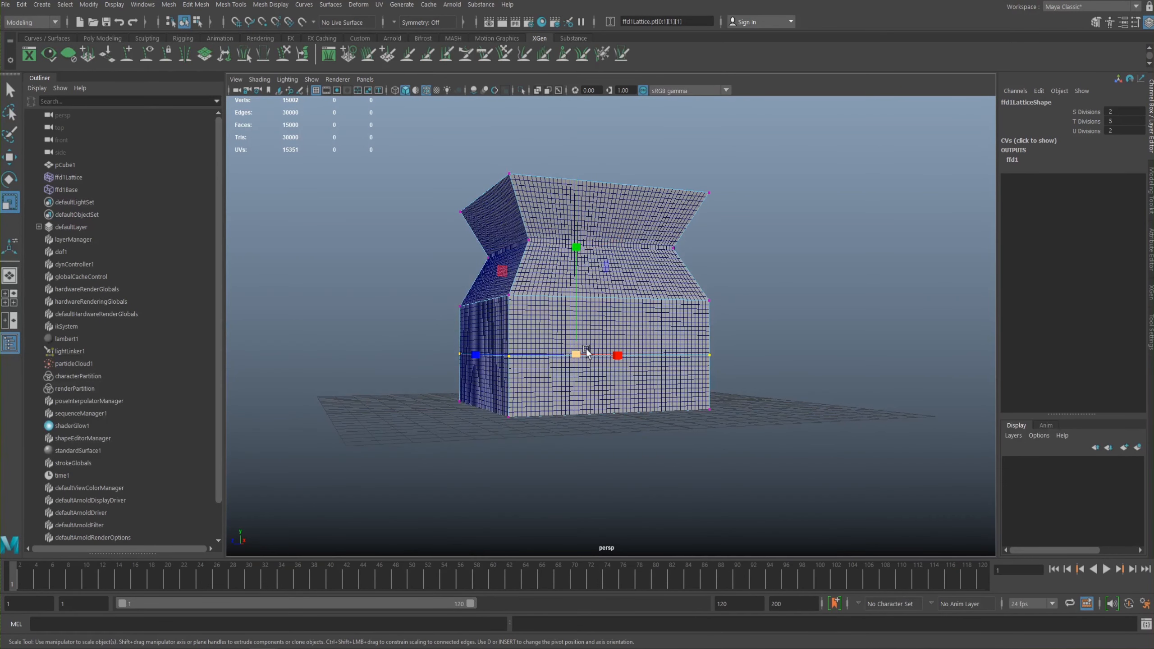
pyautogui.press('4')
pyautogui.keyDown('alt'); pyautogui.moveTo(584, 367); pyautogui.dragTo(547, 362); pyautogui.keyUp('alt')
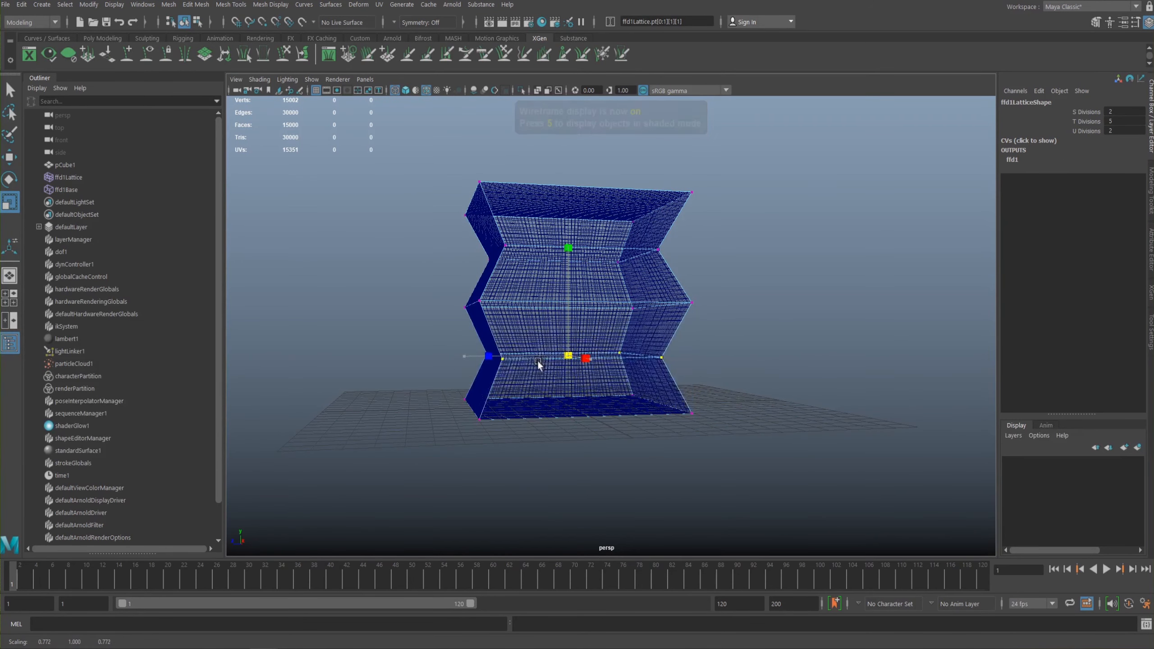
pyautogui.press('5')
pyautogui.keyDown('alt'); pyautogui.moveTo(609, 415); pyautogui.dragTo(687, 426); pyautogui.keyUp('alt')
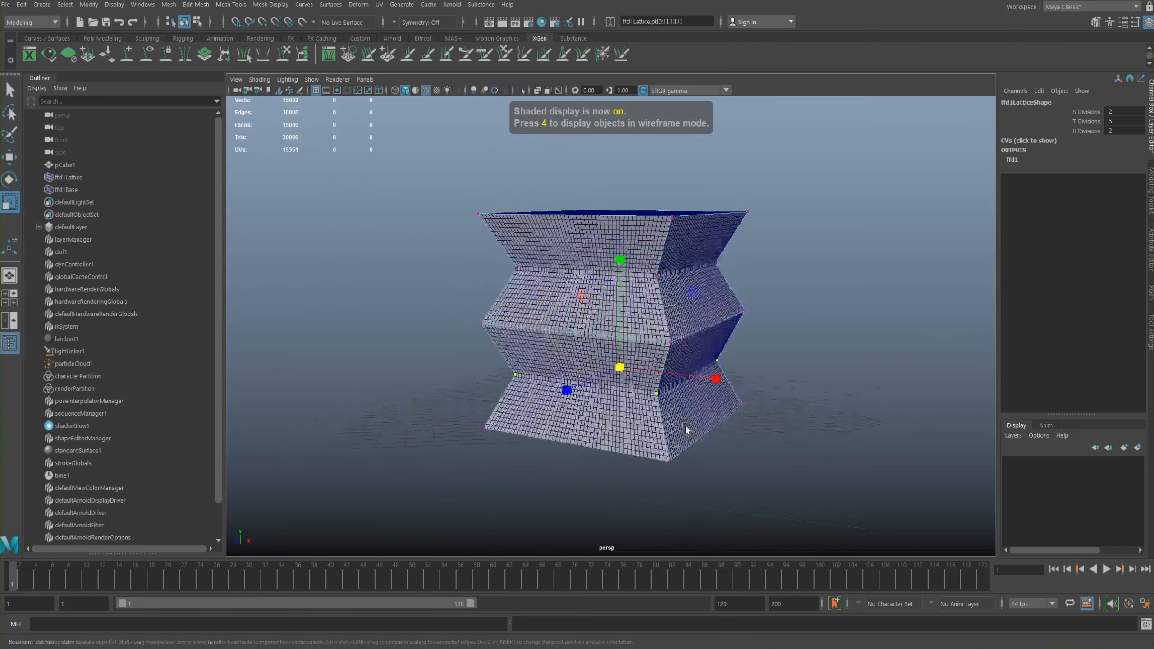
pyautogui.moveTo(698, 310); pyautogui.dragTo(758, 285, button='right')
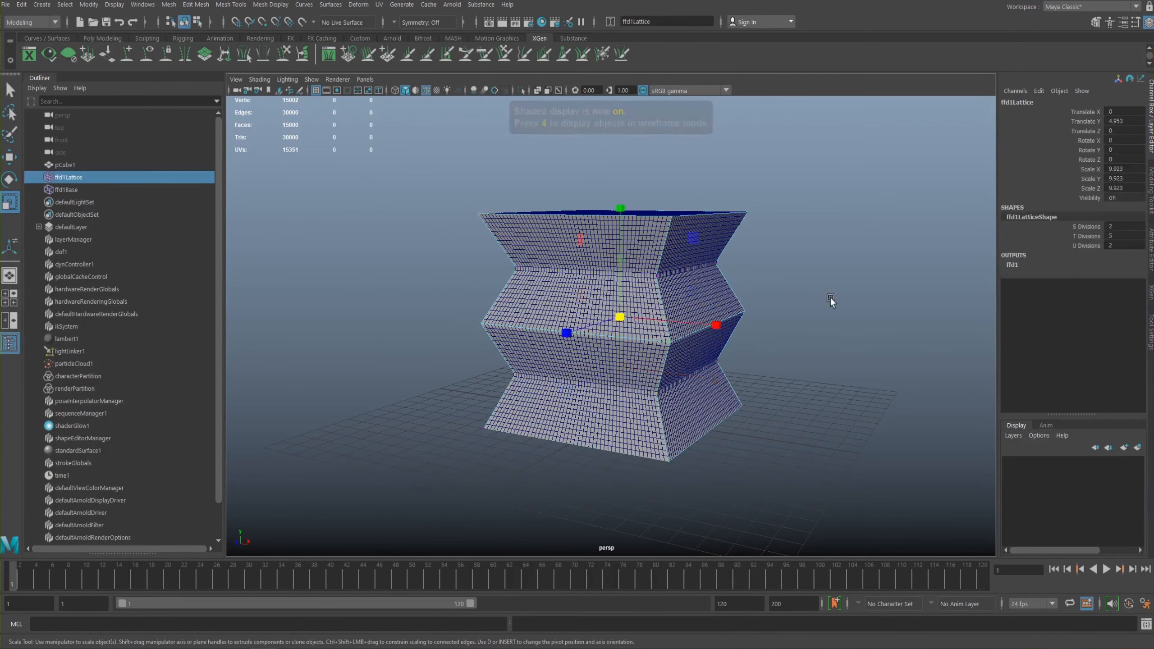
pyautogui.click(826, 296)
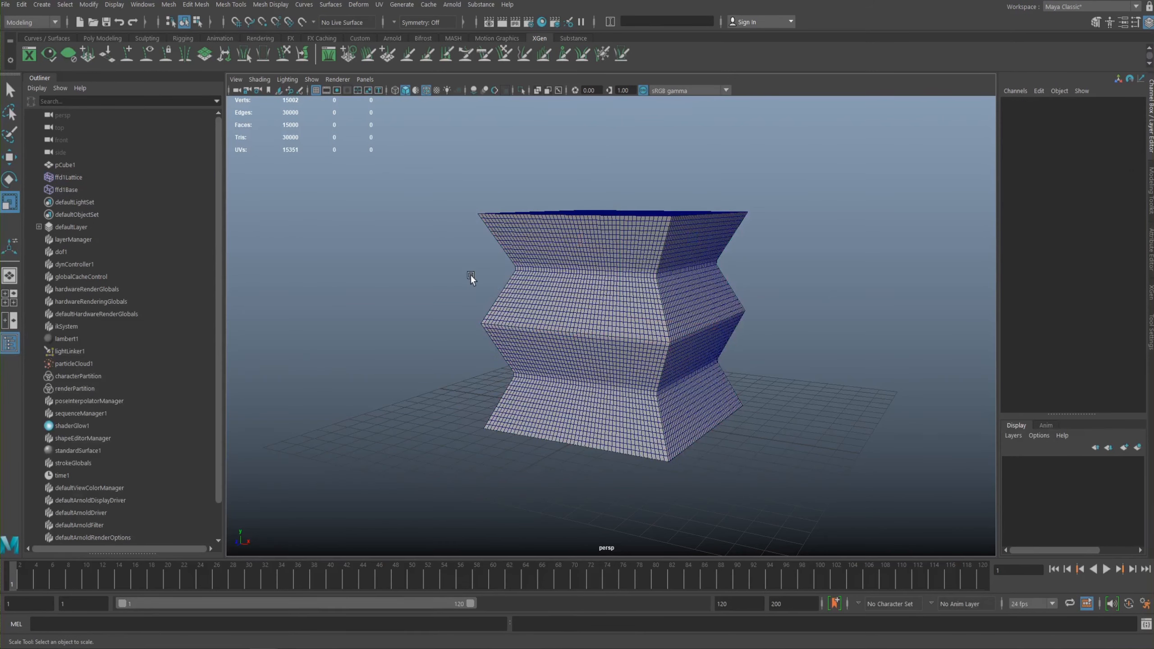
# Step: Turn off Wireframe on Shaded in the perspective view and leave the cube deselected
pyautogui.click(249, 79)
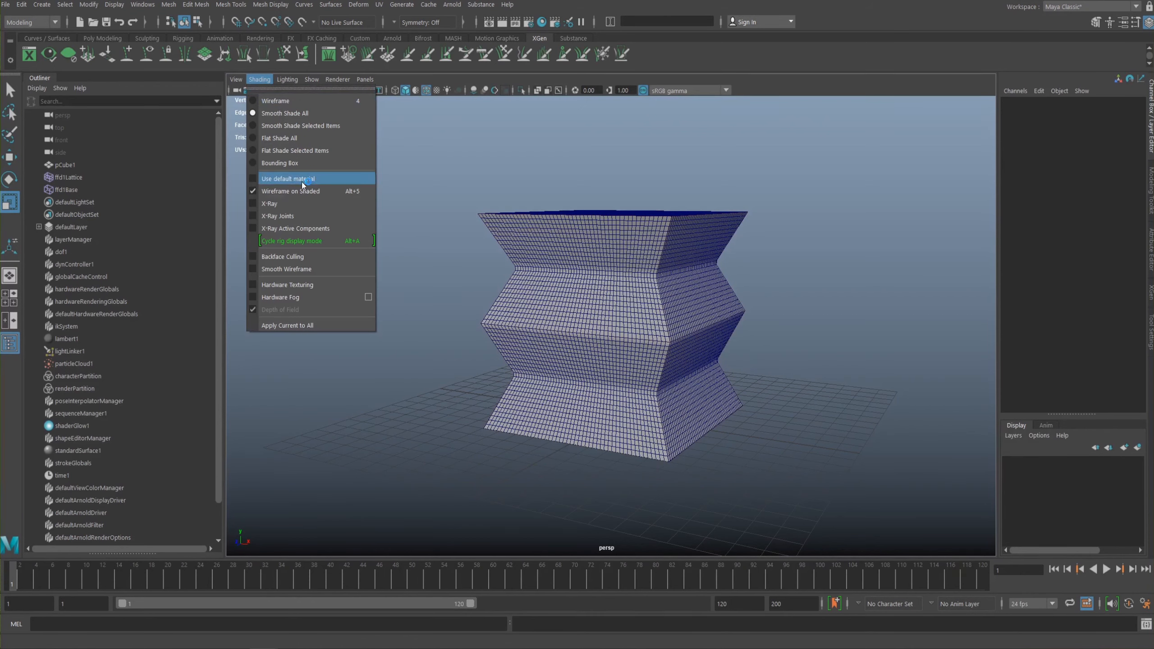
pyautogui.click(307, 193)
pyautogui.keyDown('alt'); pyautogui.moveTo(380, 215); pyautogui.dragTo(491, 268); pyautogui.keyUp('alt')
pyautogui.click(622, 265)
pyautogui.click(790, 293)
# Step: Examine the pinched cube's shading and silhouette from several angles, both selected and deselected
pyautogui.keyDown('alt'); pyautogui.moveTo(551, 235); pyautogui.dragTo(335, 216); pyautogui.keyUp('alt')
pyautogui.click(577, 240)
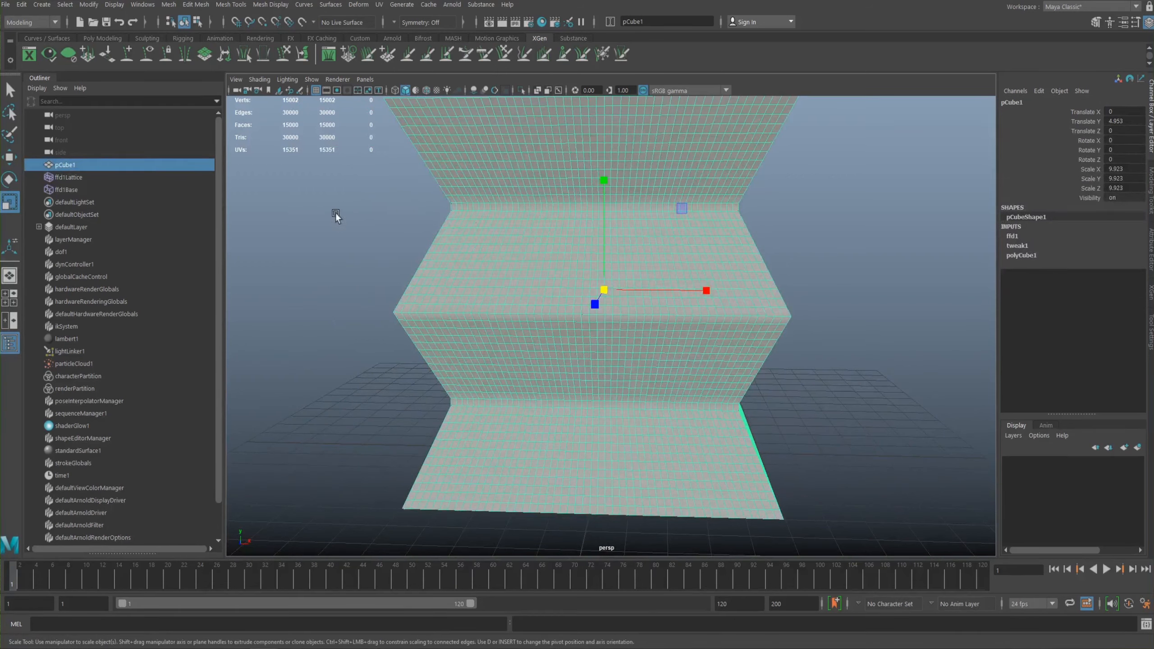
pyautogui.click(336, 216)
pyautogui.click(510, 257)
pyautogui.keyDown('alt'); pyautogui.moveTo(549, 232); pyautogui.dragTo(330, 211, button='right'); pyautogui.keyUp('alt')
pyautogui.click(427, 229)
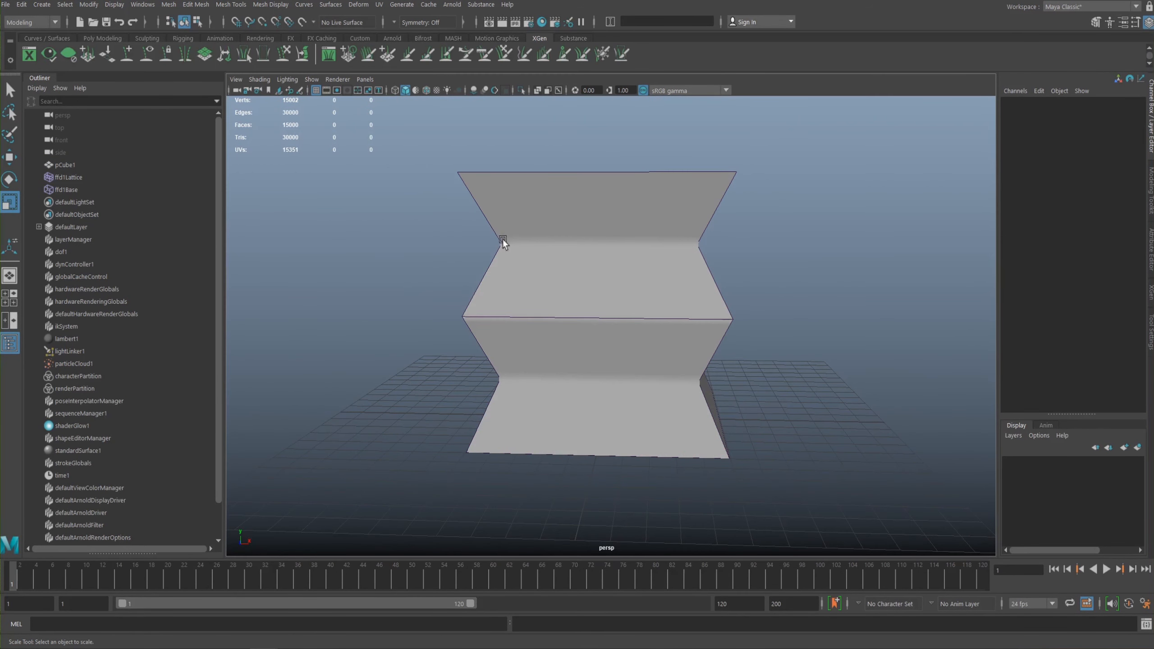
pyautogui.keyDown('alt'); pyautogui.moveTo(427, 231); pyautogui.dragTo(483, 220); pyautogui.keyUp('alt')
pyautogui.keyDown('alt'); pyautogui.moveTo(515, 244); pyautogui.dragTo(465, 236); pyautogui.keyUp('alt')
pyautogui.keyDown('alt'); pyautogui.moveTo(466, 236); pyautogui.dragTo(559, 257, button='right'); pyautogui.keyUp('alt')
pyautogui.keyDown('alt'); pyautogui.moveTo(559, 257); pyautogui.dragTo(512, 258); pyautogui.keyUp('alt')
# Step: Preview the pinched cube with smooth mesh display, inspect it deselected, and return it to unsmoothed display
pyautogui.click(567, 317)
pyautogui.keyDown('alt'); pyautogui.moveTo(561, 317); pyautogui.dragTo(552, 318); pyautogui.keyUp('alt')
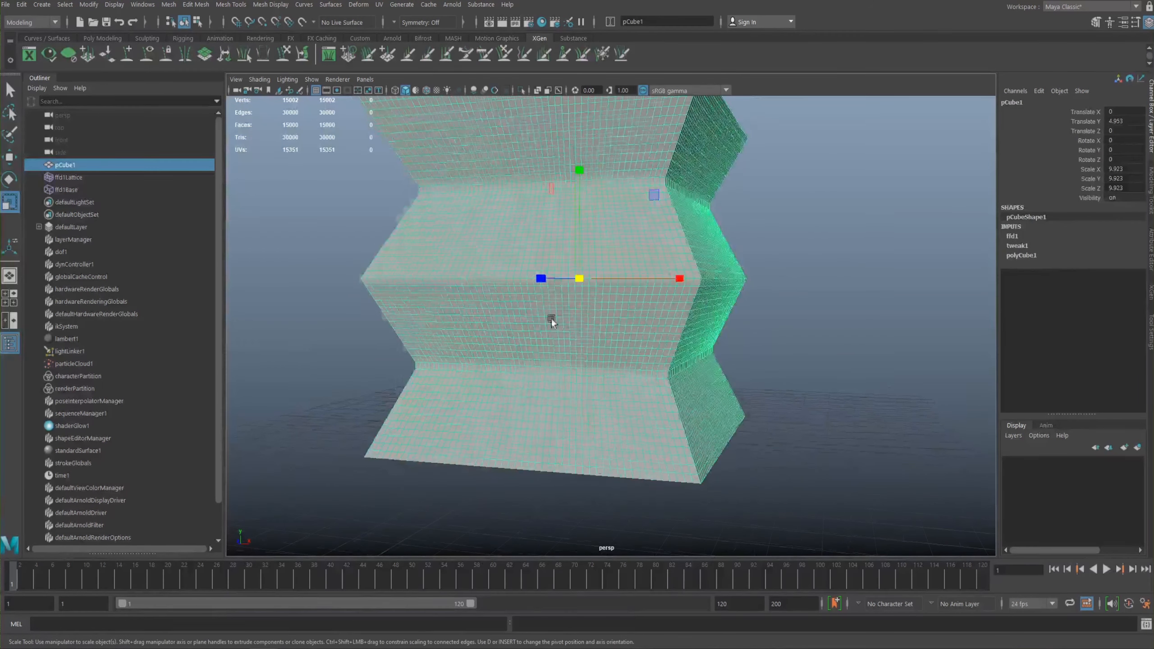
pyautogui.press('3')
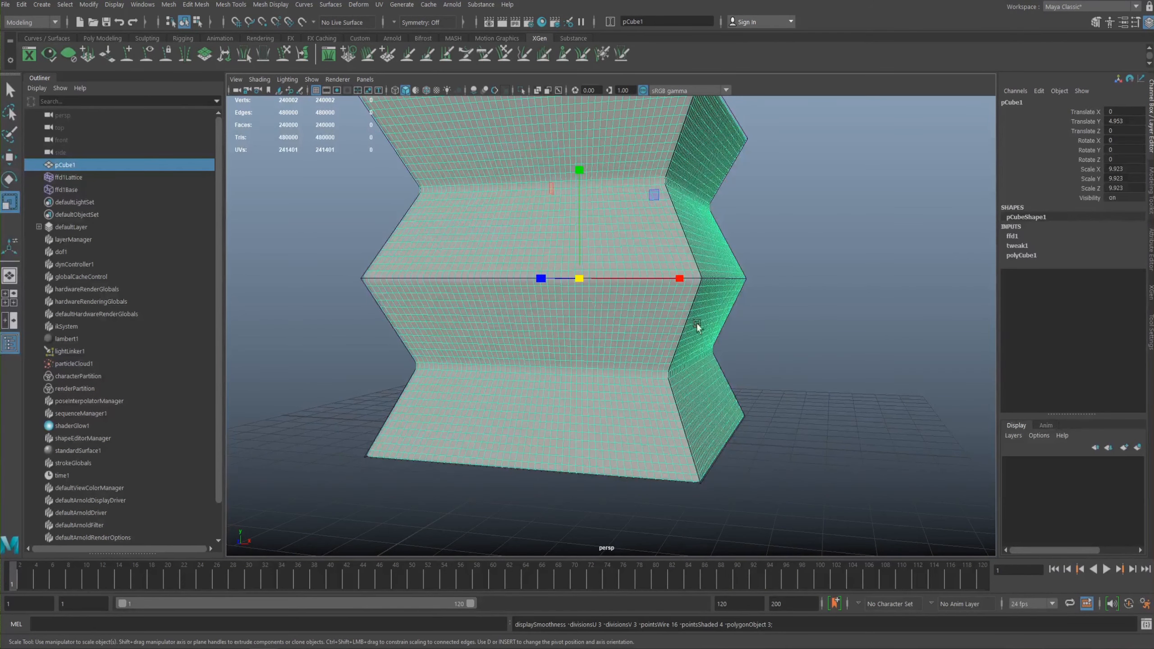
pyautogui.click(813, 322)
pyautogui.click(616, 240)
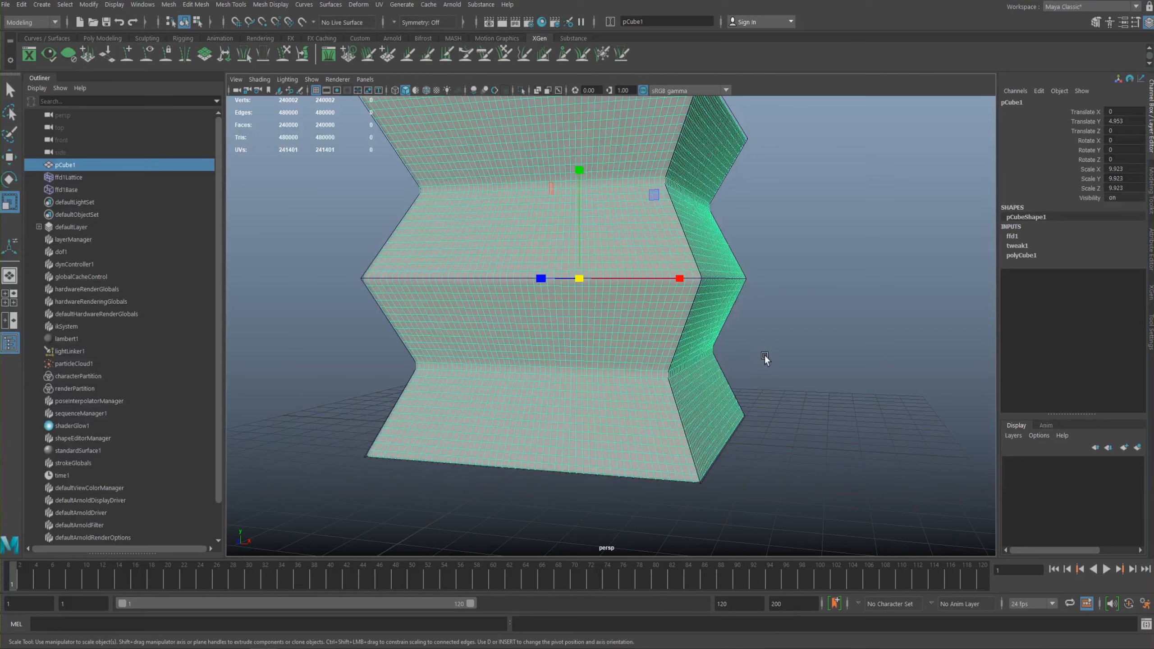
pyautogui.click(772, 312)
pyautogui.press('1')
pyautogui.press('f')
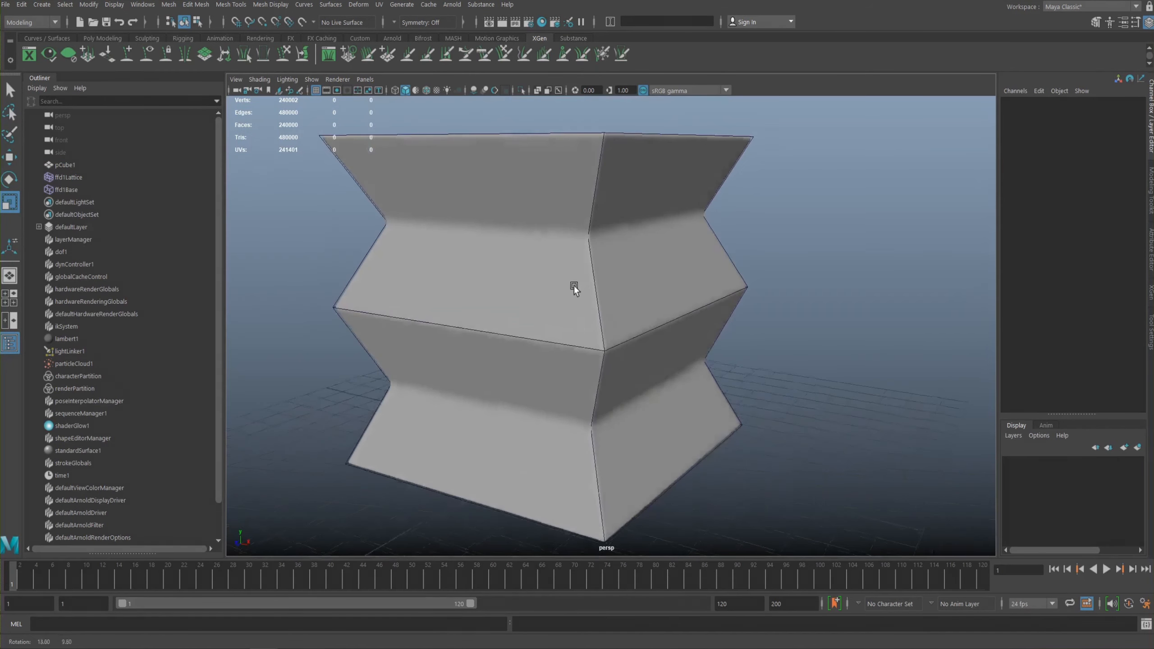
pyautogui.click(583, 283)
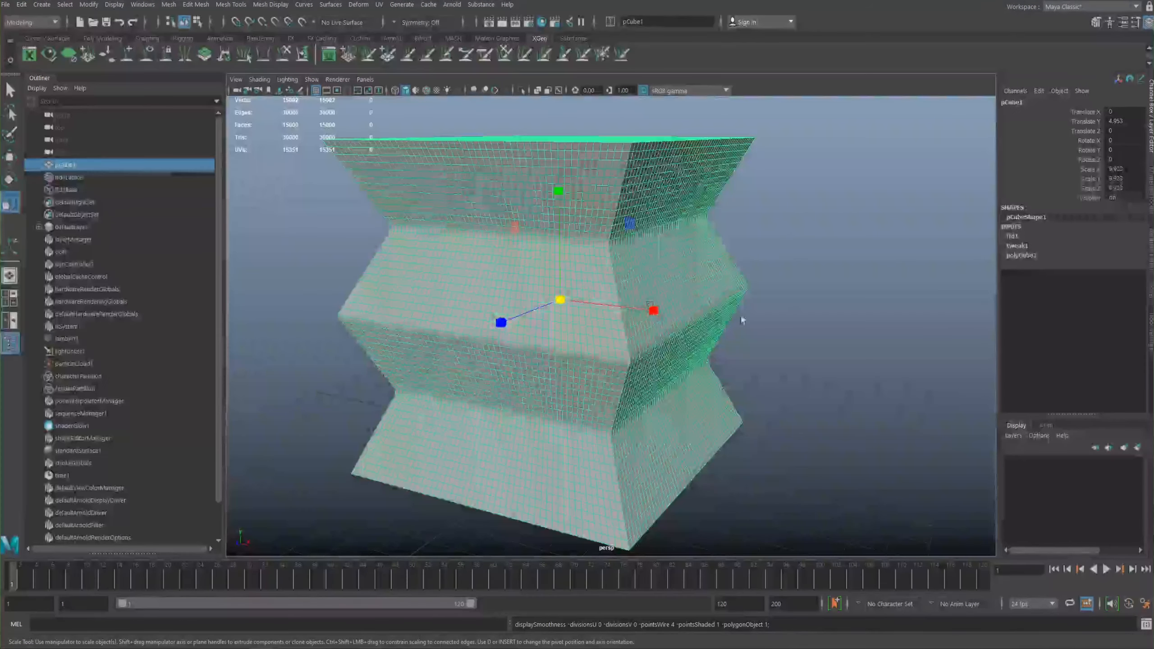
pyautogui.click(824, 301)
# Step: Select ffd1Lattice, try moving the whole lattice upward, and undo the move
pyautogui.scroll(-5, 559, 252)
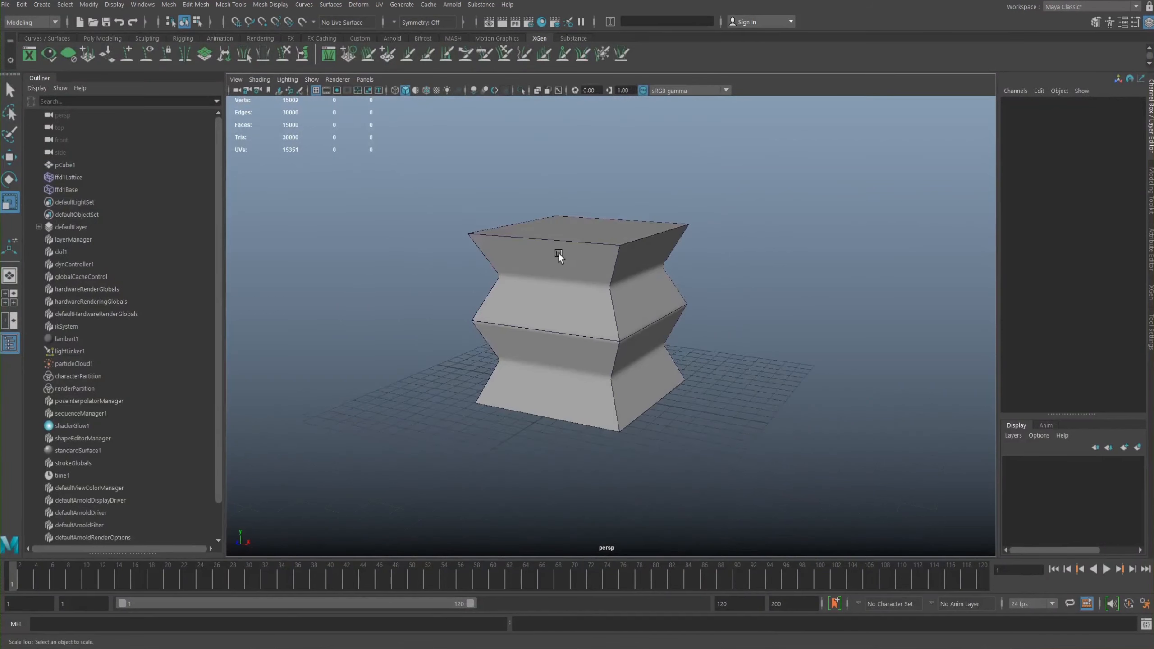
pyautogui.keyDown('alt'); pyautogui.moveTo(559, 253); pyautogui.dragTo(455, 225); pyautogui.keyUp('alt')
pyautogui.click(100, 178)
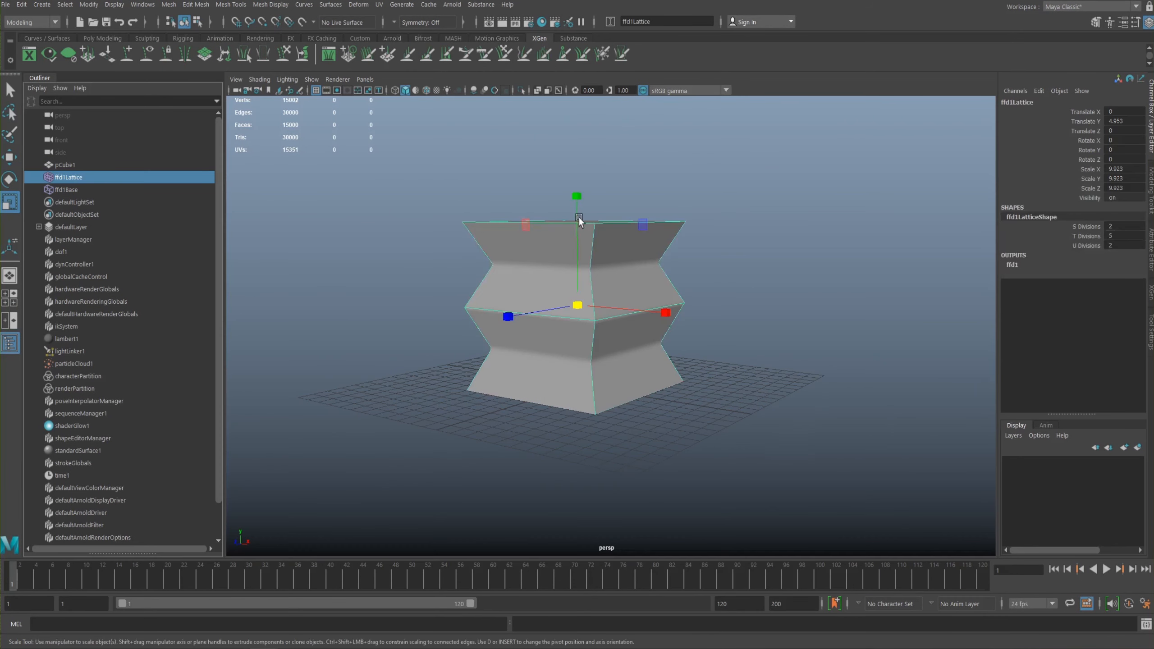
pyautogui.keyDown('alt'); pyautogui.moveTo(581, 217); pyautogui.dragTo(570, 238, button='middle'); pyautogui.keyUp('alt')
pyautogui.press('w')
pyautogui.moveTo(568, 215)
pyautogui.mouseDown()
pyautogui.moveTo(561, 185)
pyautogui.moveTo(572, 201)
pyautogui.mouseUp()
pyautogui.hotkey('ctrl', 'z')
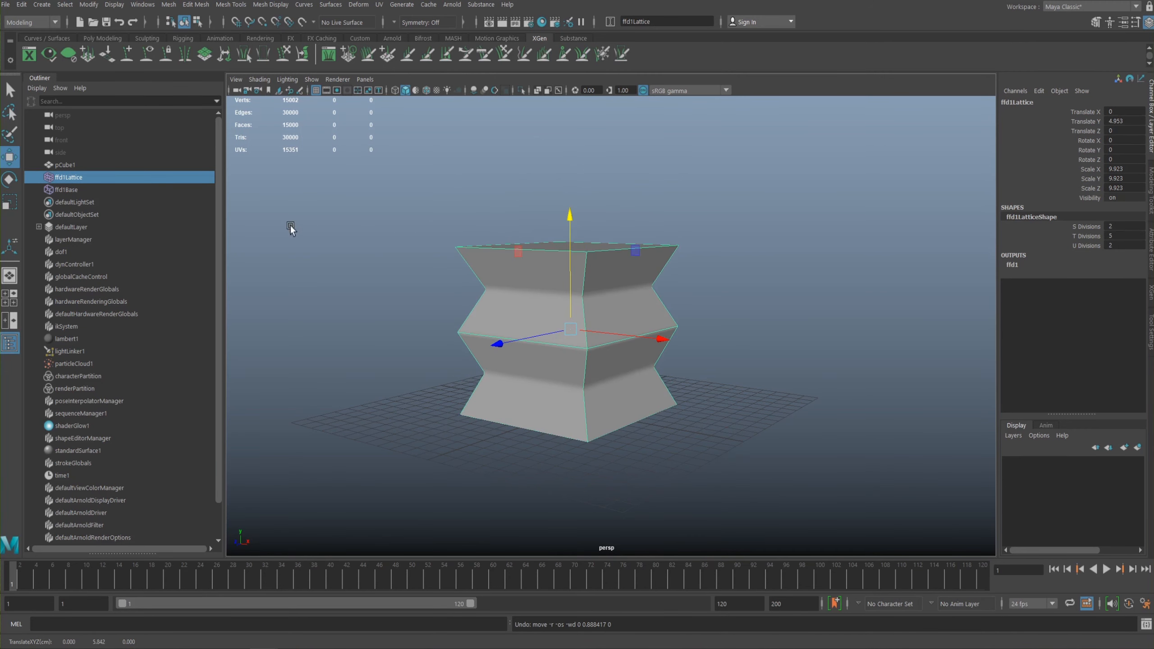
# Step: Select ffd1Base and ffd1Lattice in turn to compare the original lattice box with the deformed one
pyautogui.click(82, 190)
pyautogui.keyDown('alt'); pyautogui.moveTo(568, 332); pyautogui.dragTo(559, 359); pyautogui.keyUp('alt')
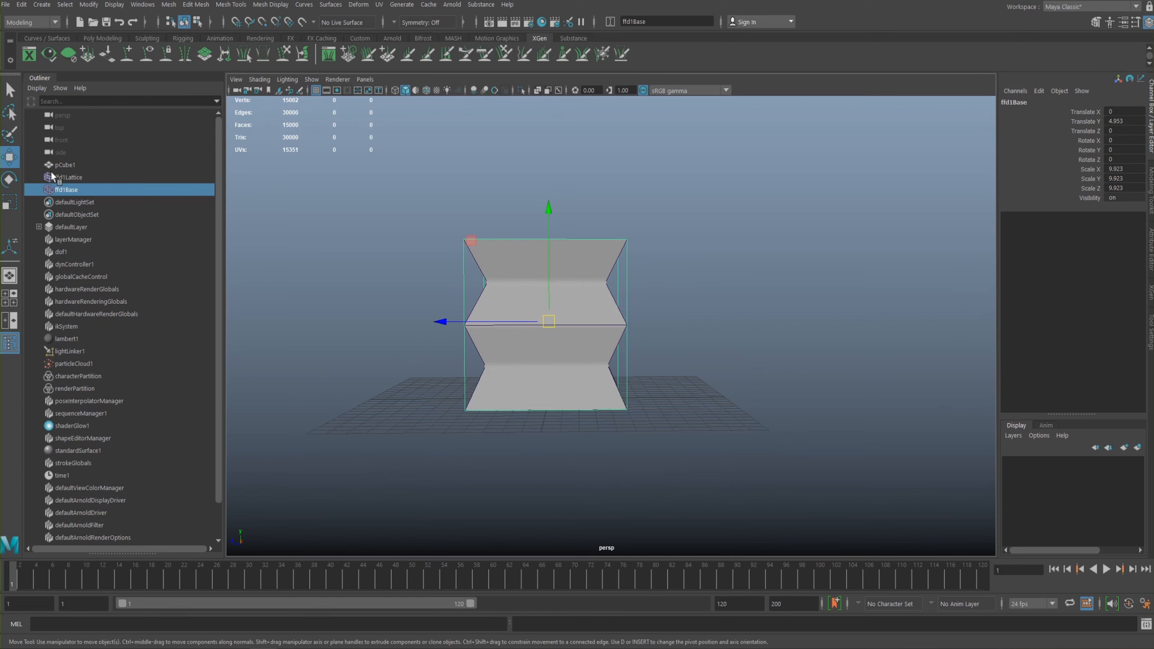
pyautogui.click(68, 177)
pyautogui.keyDown('alt'); pyautogui.moveTo(437, 264); pyautogui.dragTo(518, 273); pyautogui.keyUp('alt')
# Step: Delete the deformed cube's history by type and deselect the cube
pyautogui.click(553, 303)
pyautogui.press('space')
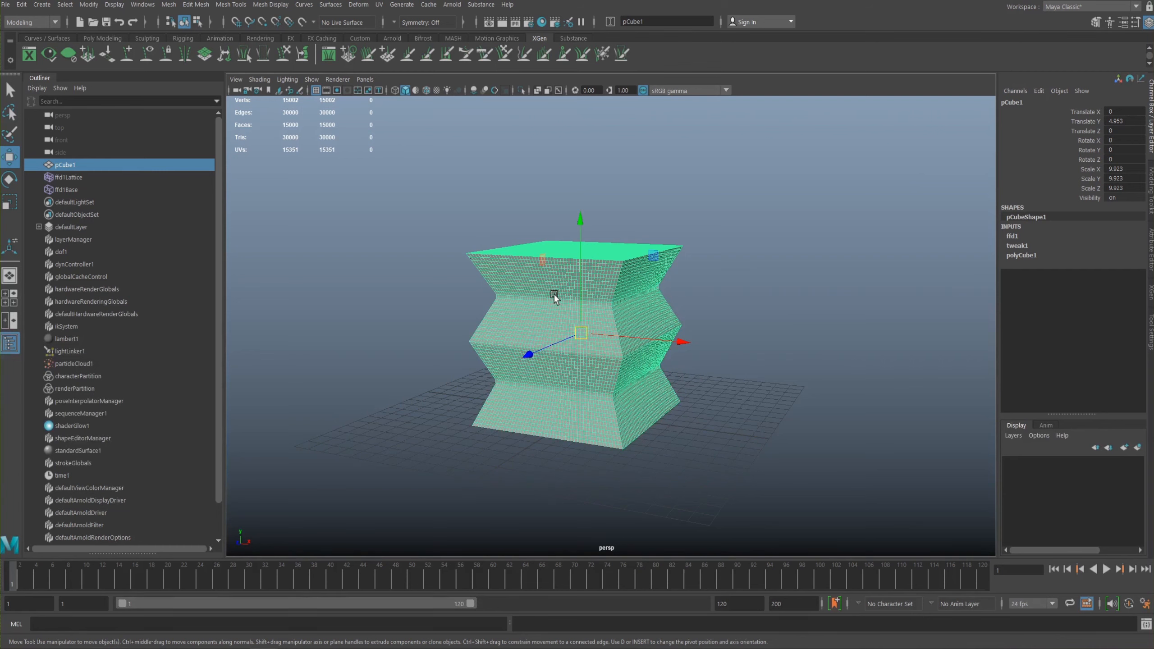
pyautogui.click(412, 289)
pyautogui.click(548, 286)
pyautogui.press('space')
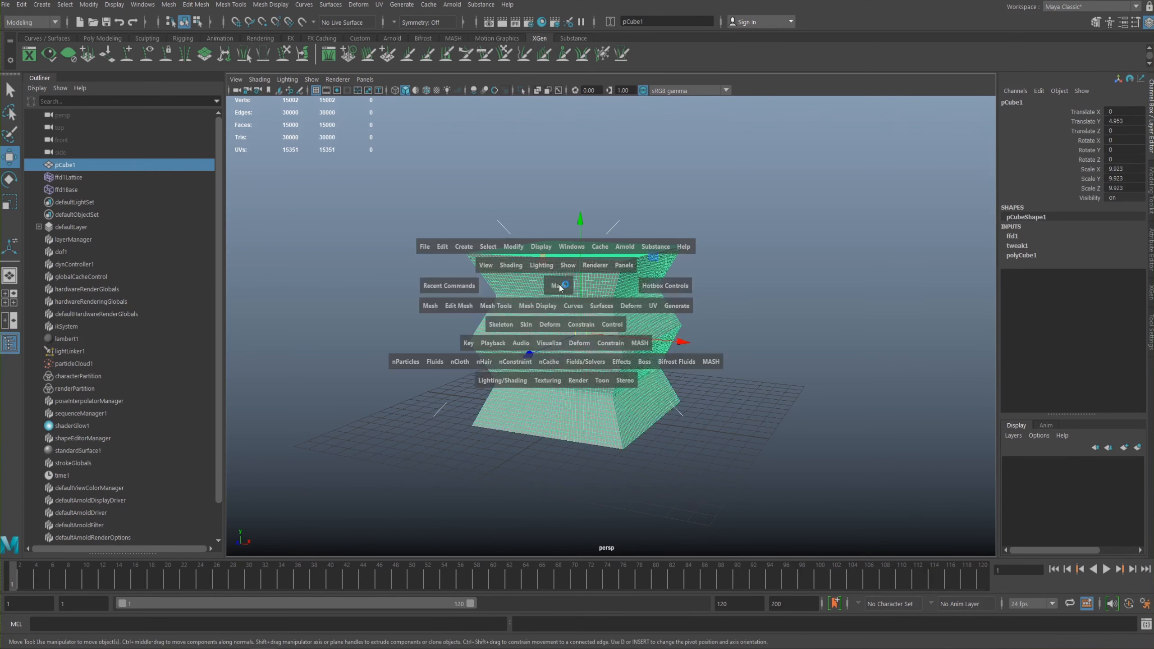
pyautogui.click(442, 247)
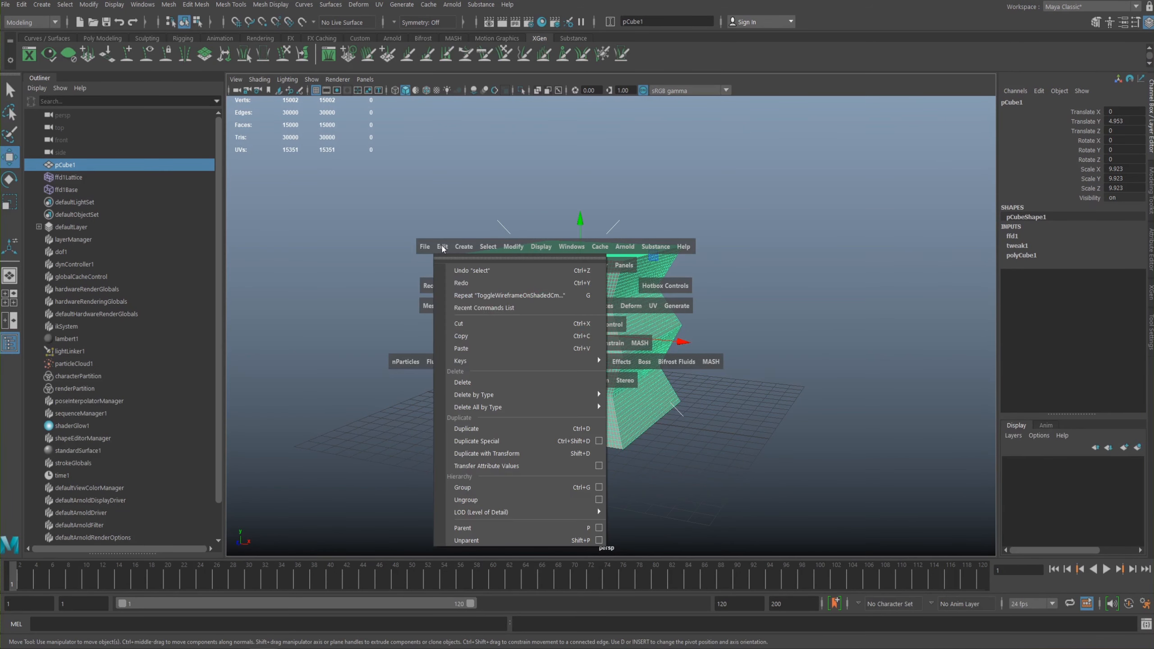
pyautogui.moveTo(527, 402)
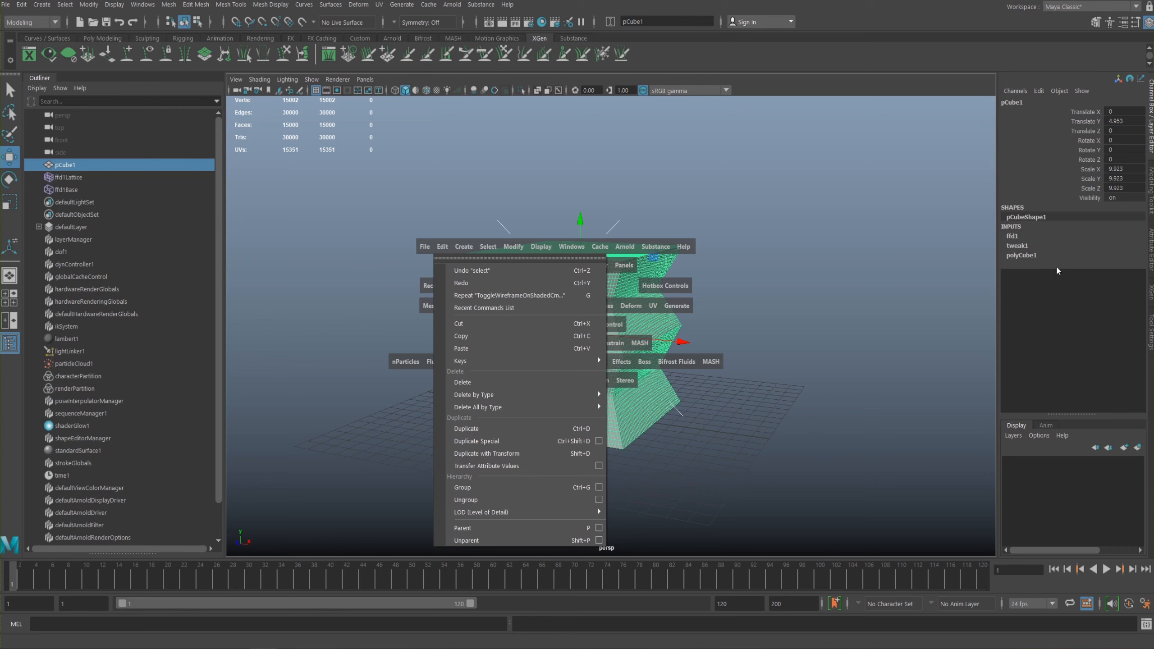
pyautogui.moveTo(478, 394)
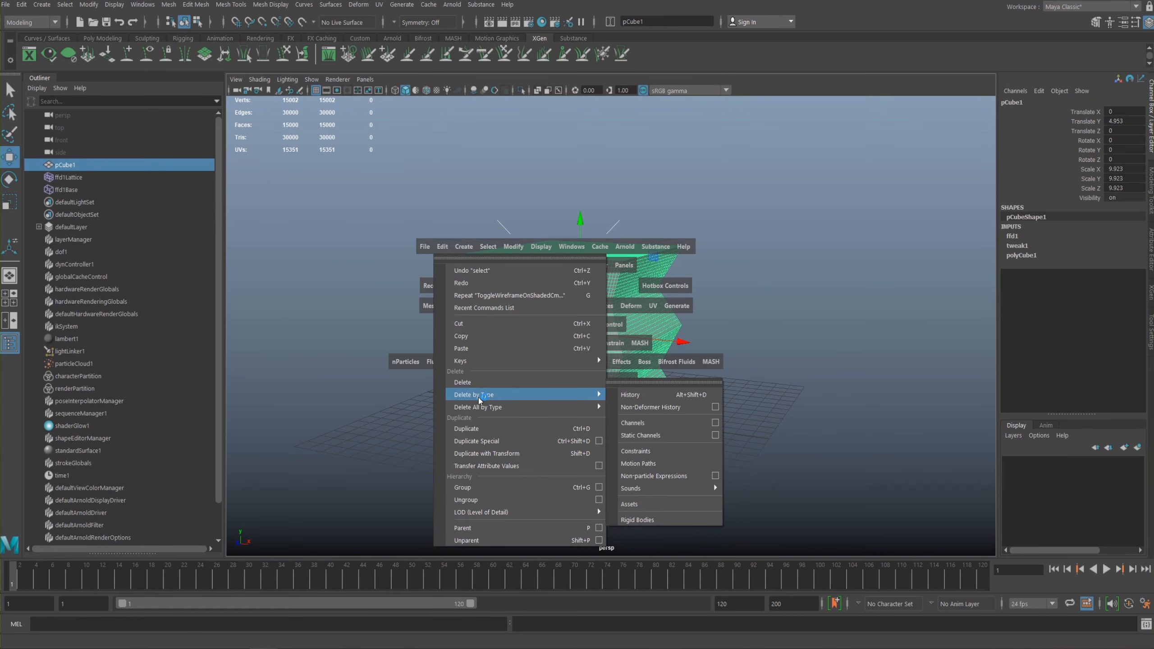
pyautogui.click(651, 395)
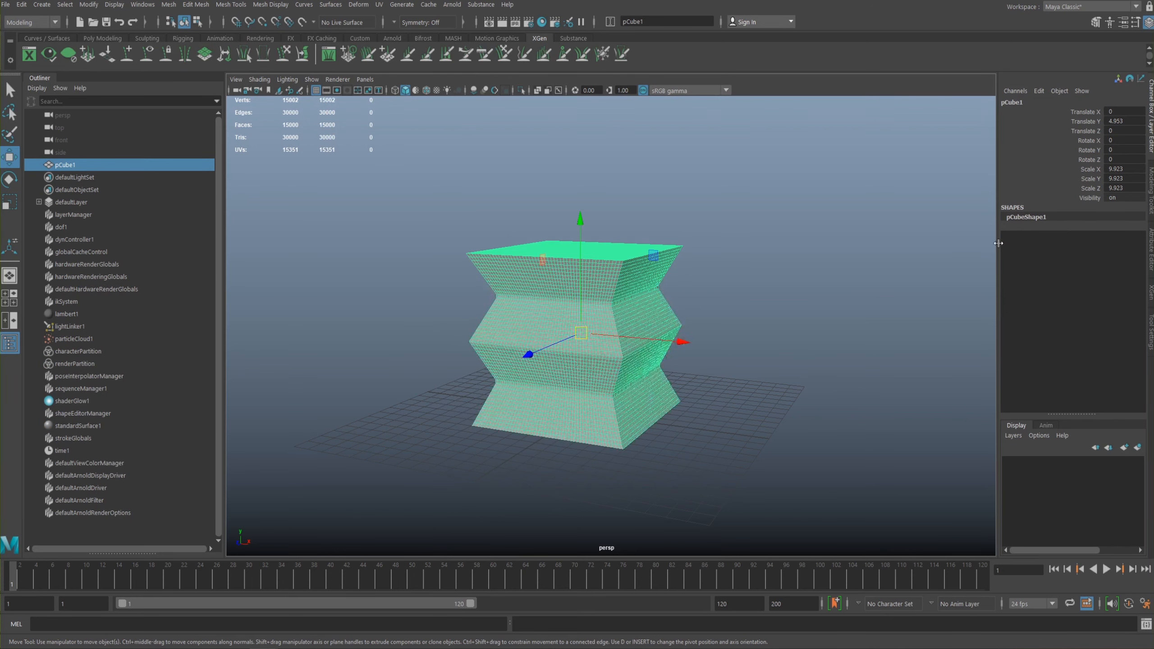
pyautogui.click(705, 299)
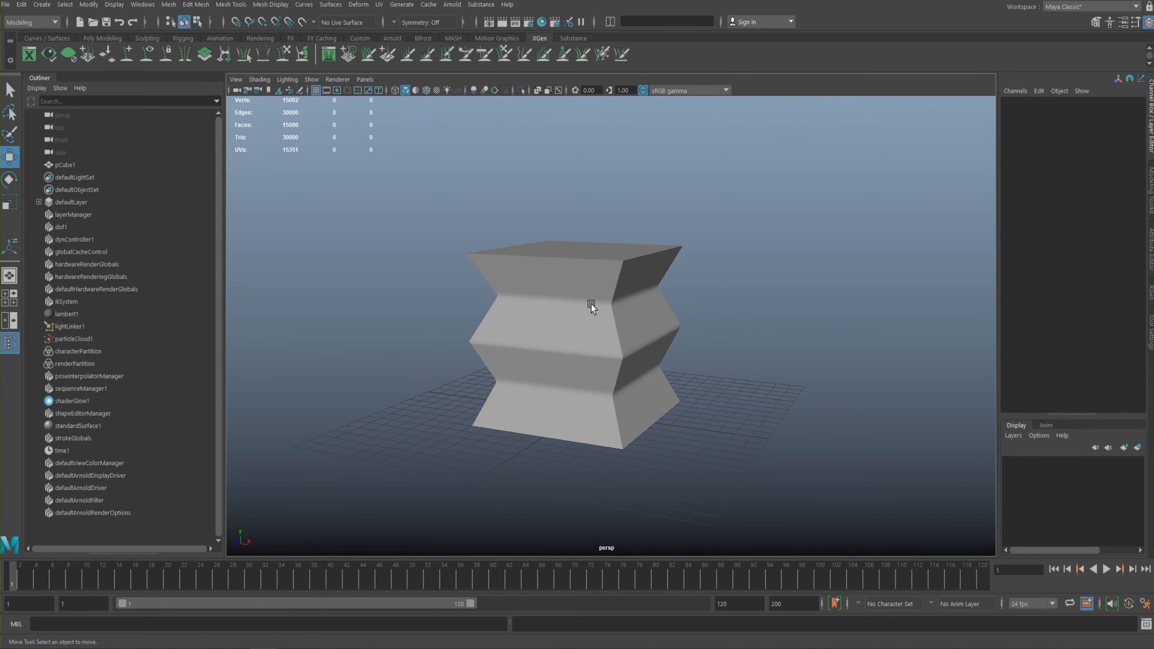
# Step: Undo the history deletion on the cube to bring back its lattice, leaving nothing selected
pyautogui.hotkey('ctrl', 'z')
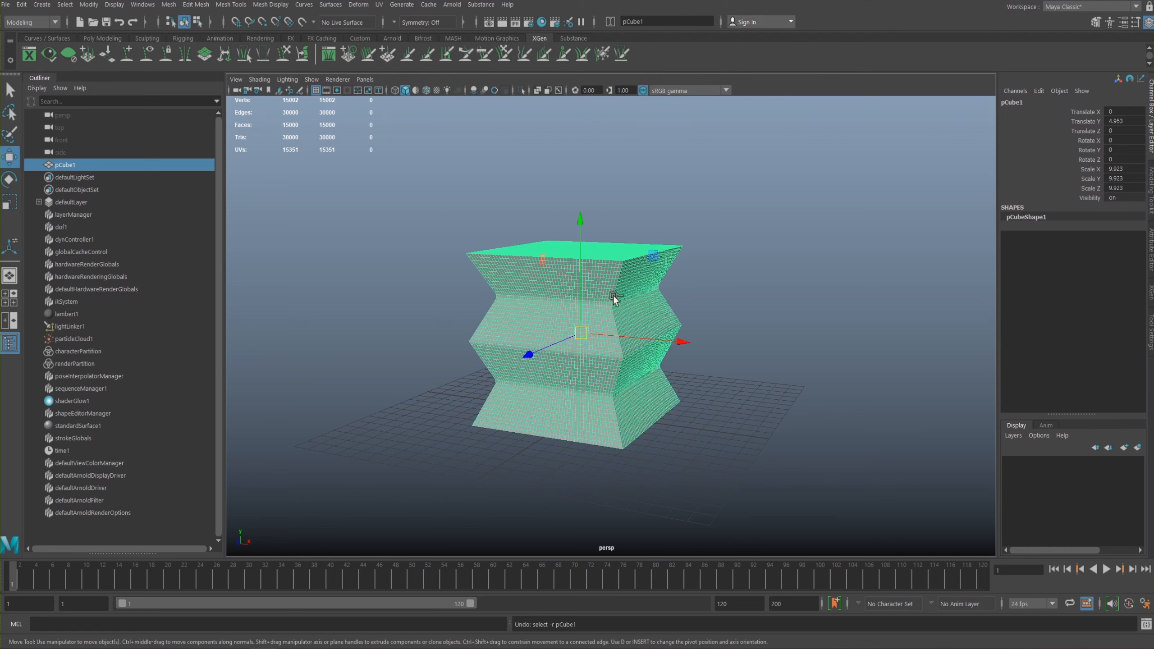
pyautogui.hotkey('ctrl', 'z')
pyautogui.hotkey('ctrl', 'z')
pyautogui.hotkey('ctrl', 'z')
pyautogui.click(697, 299)
pyautogui.click(587, 291)
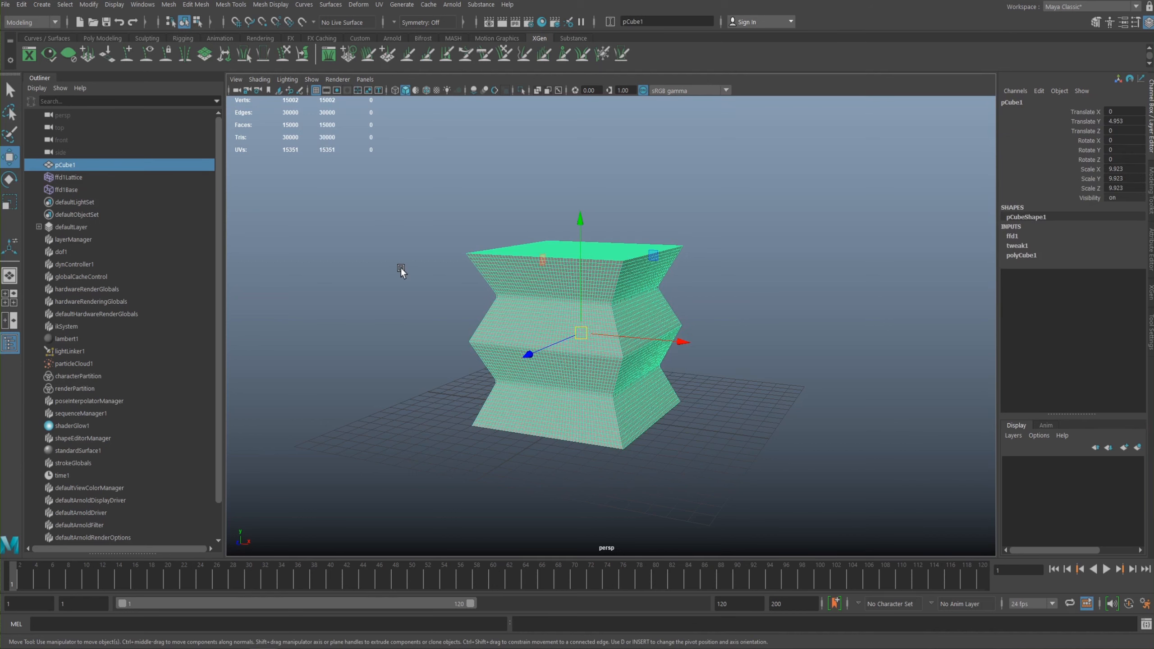
pyautogui.click(371, 267)
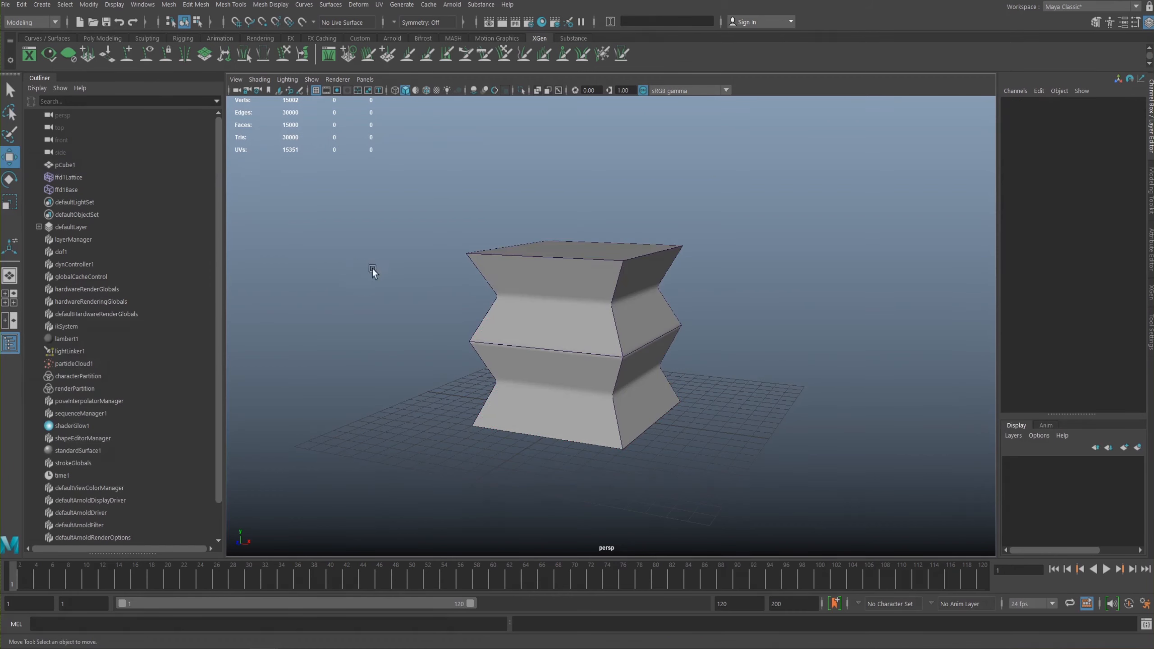
# Step: Delete only the cube's Non-Deformer History, and select ffd1Lattice
pyautogui.click(528, 282)
pyautogui.keyDown('alt'); pyautogui.moveTo(485, 293); pyautogui.dragTo(418, 287, button='middle'); pyautogui.keyUp('alt')
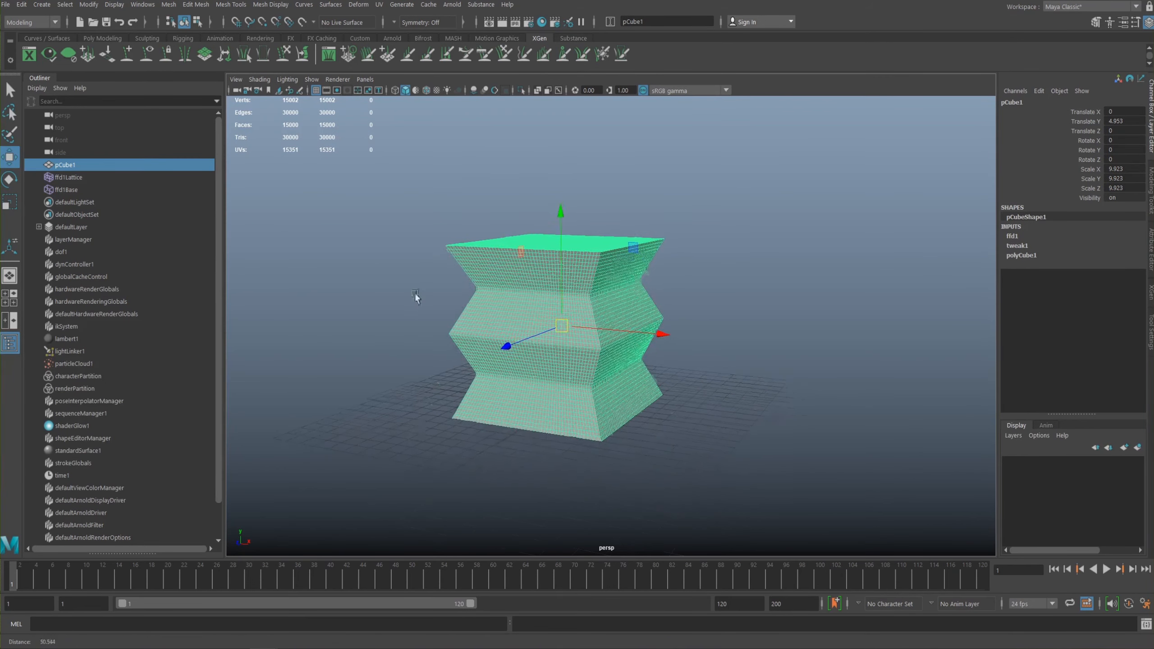
pyautogui.scroll(2, 419, 286)
pyautogui.press('space')
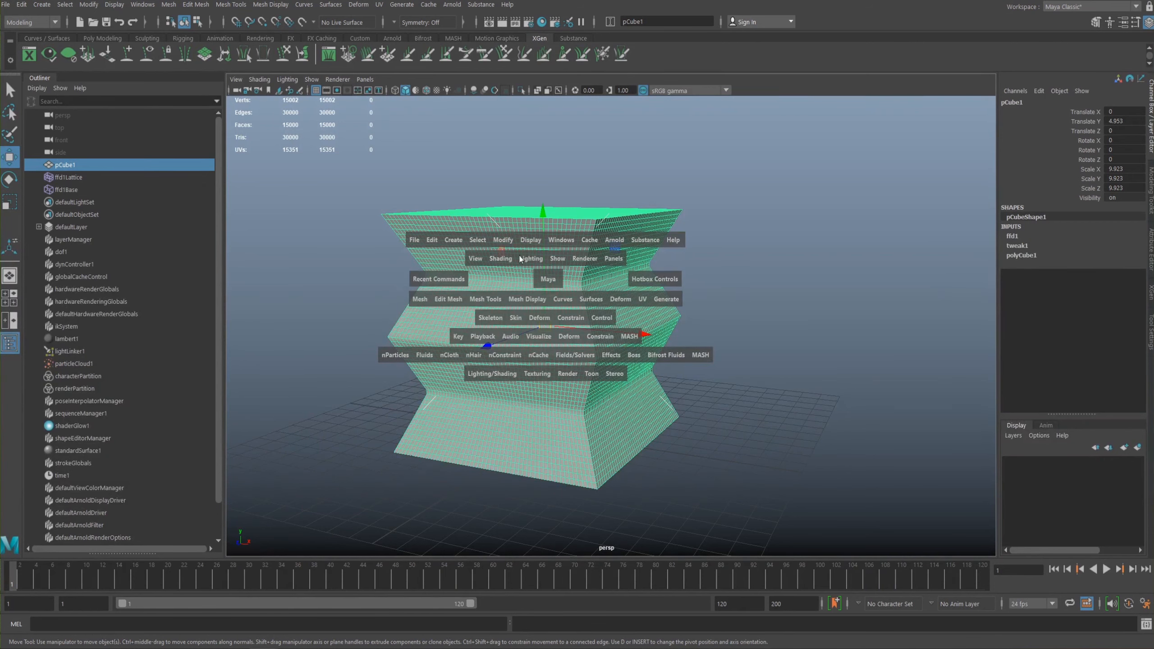
pyautogui.click(429, 241)
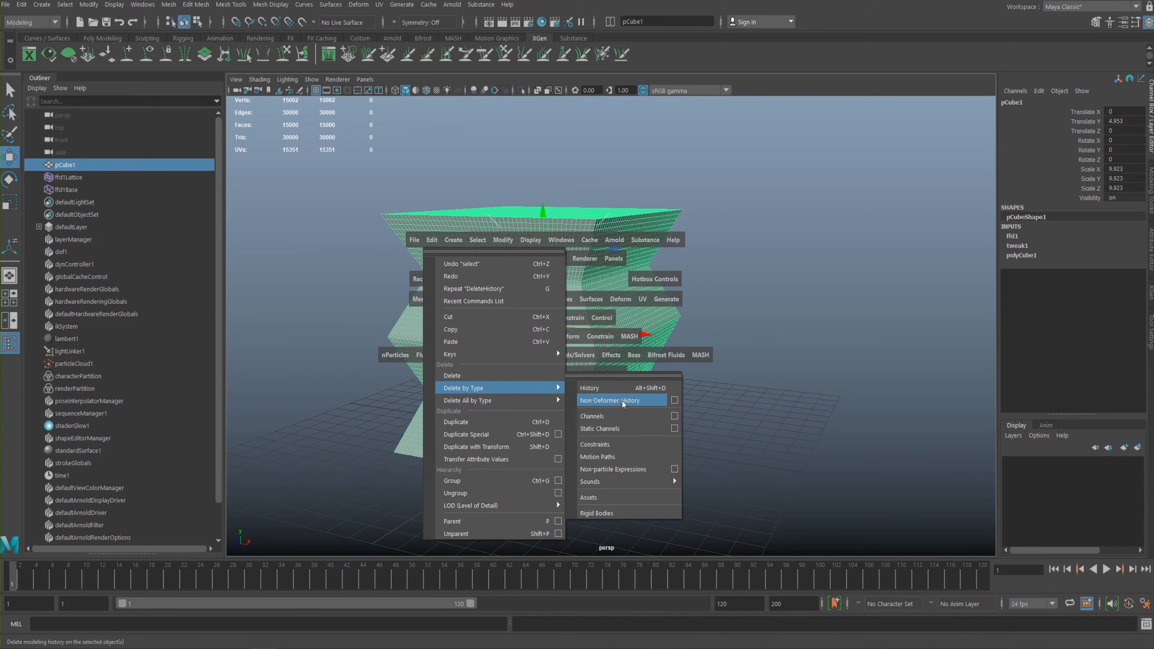
pyautogui.click(621, 402)
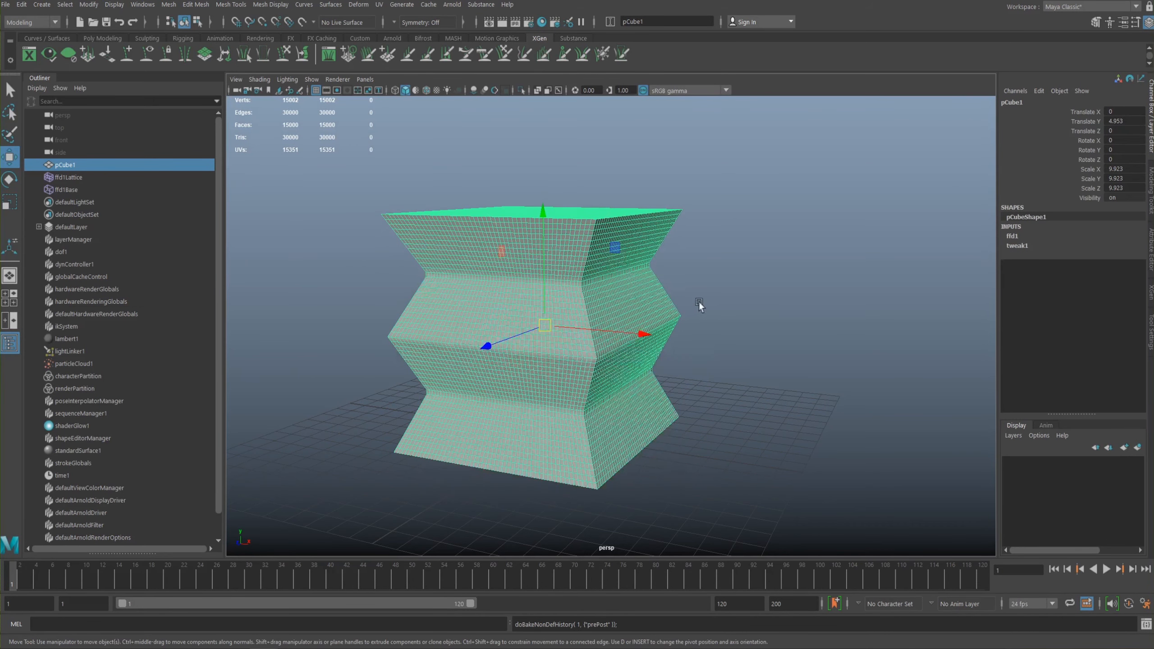
pyautogui.click(748, 284)
pyautogui.click(72, 173)
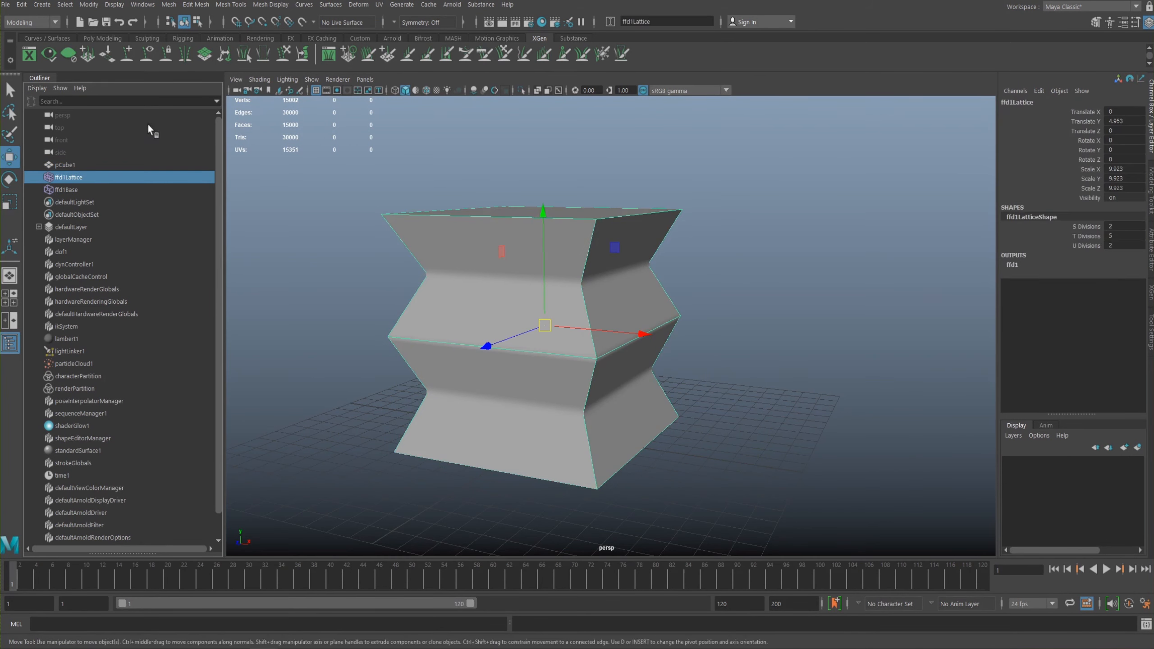
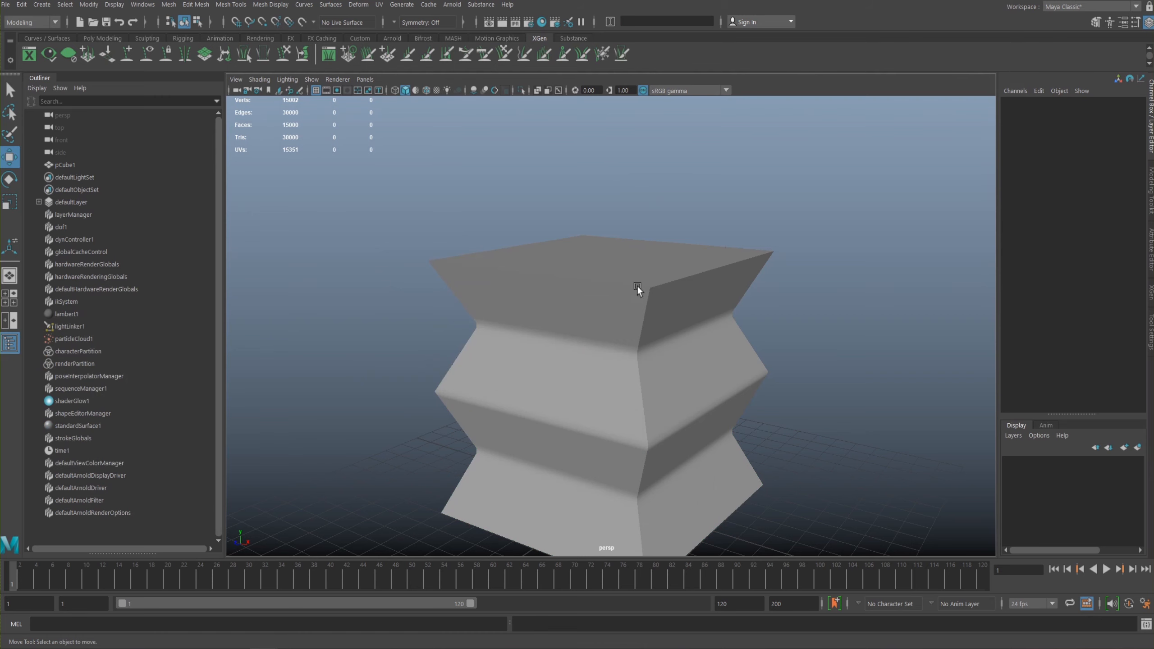
# Step: Open the Lattice options for the pinched cube and set the first and third divisions to 4
pyautogui.click(623, 309)
pyautogui.press('space')
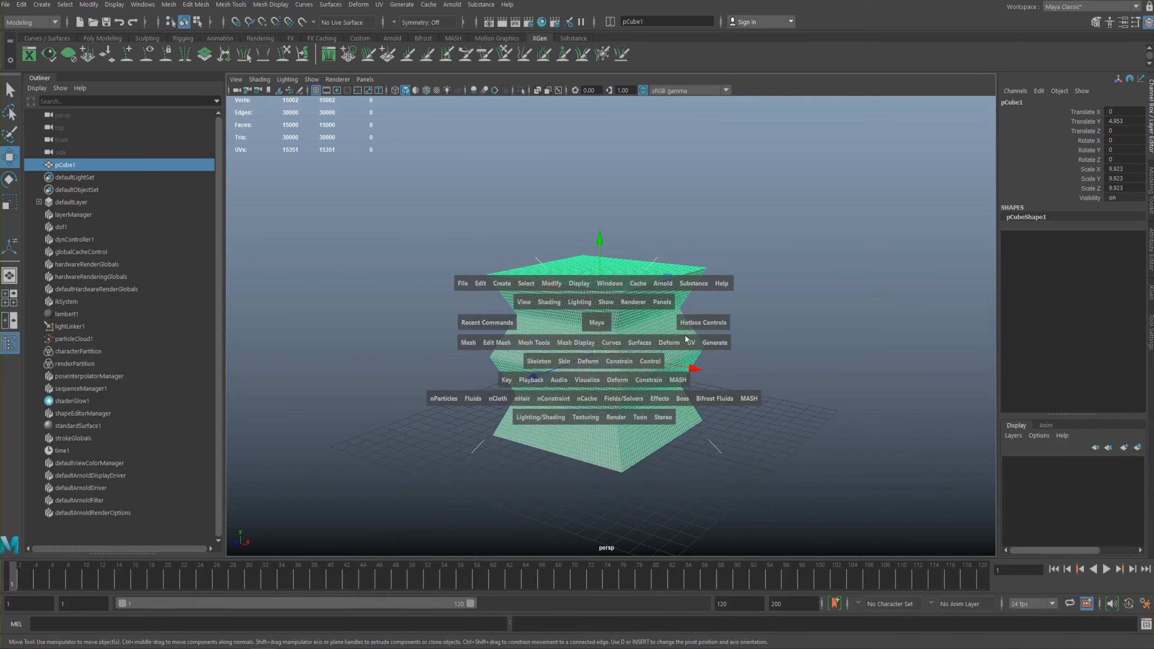
pyautogui.click(588, 361)
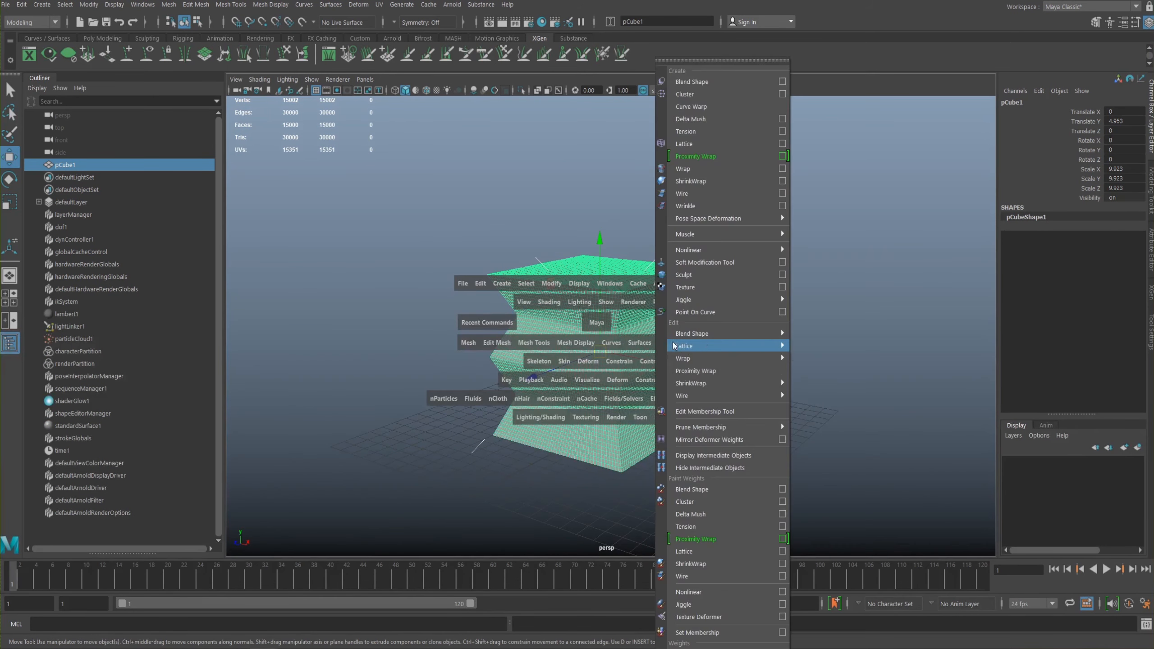
pyautogui.click(783, 145)
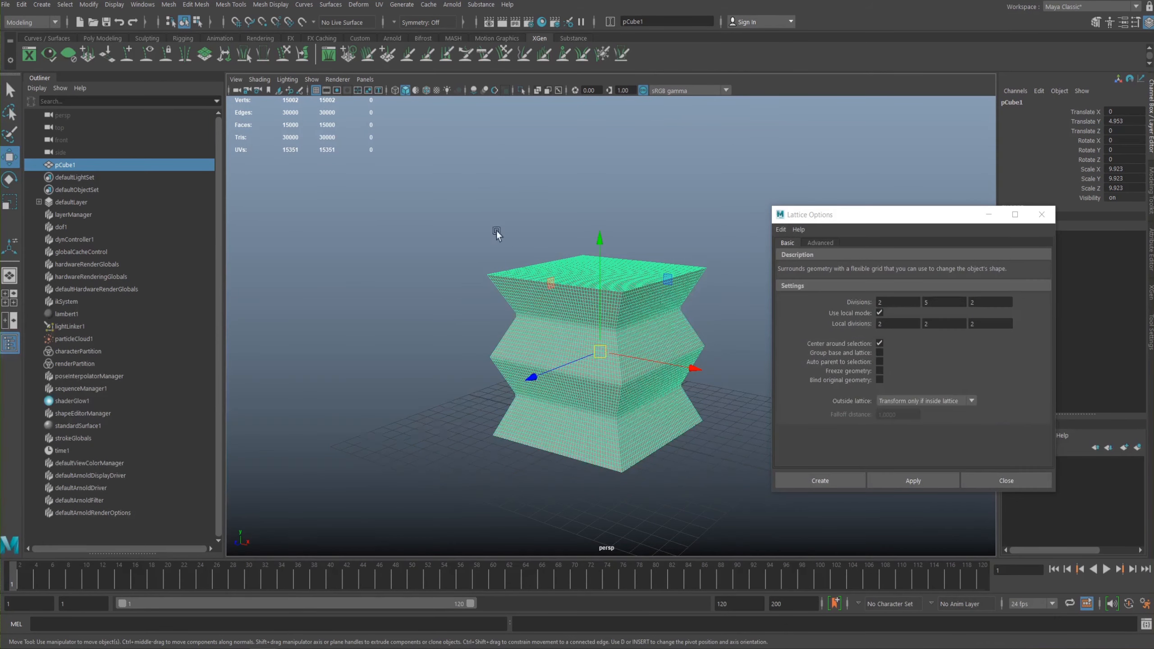
pyautogui.scroll(3, 752, 212)
pyautogui.doubleClick(892, 300)
pyautogui.write('4')
pyautogui.doubleClick(979, 302)
pyautogui.write('4')
# Step: Set all three local divisions to 4 and the middle lattice division to 10, apply the lattice to the cube, and keep it selected
pyautogui.doubleClick(897, 324)
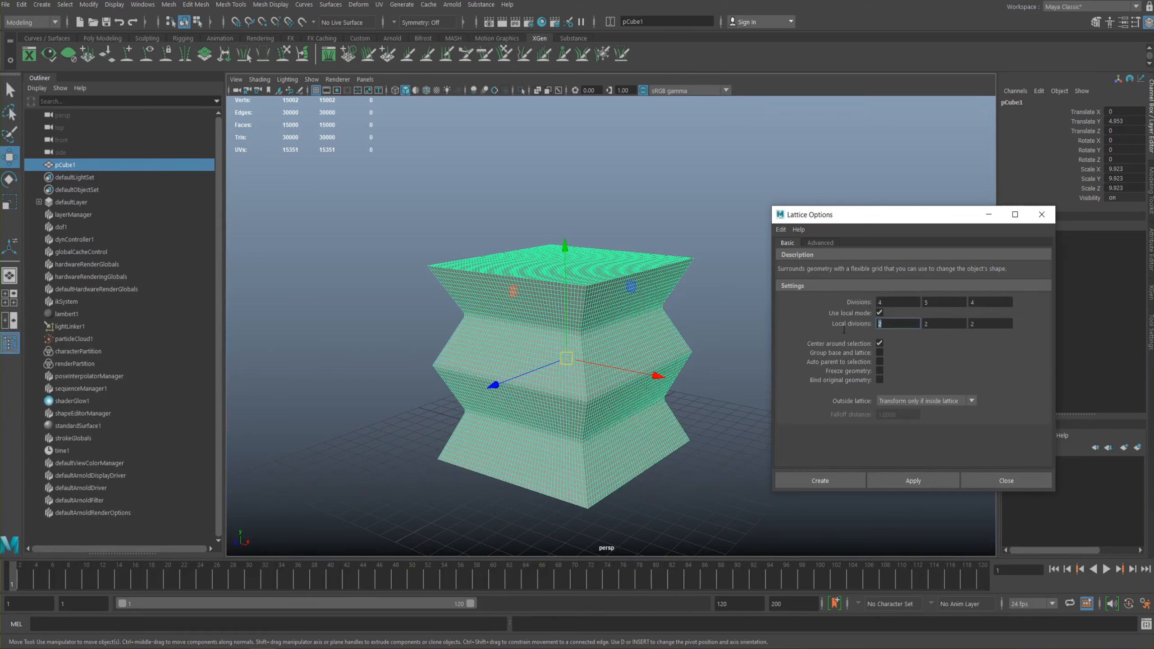
pyautogui.doubleClick(981, 324)
pyautogui.write('4')
pyautogui.doubleClick(935, 302)
pyautogui.write('10')
pyautogui.click(923, 323)
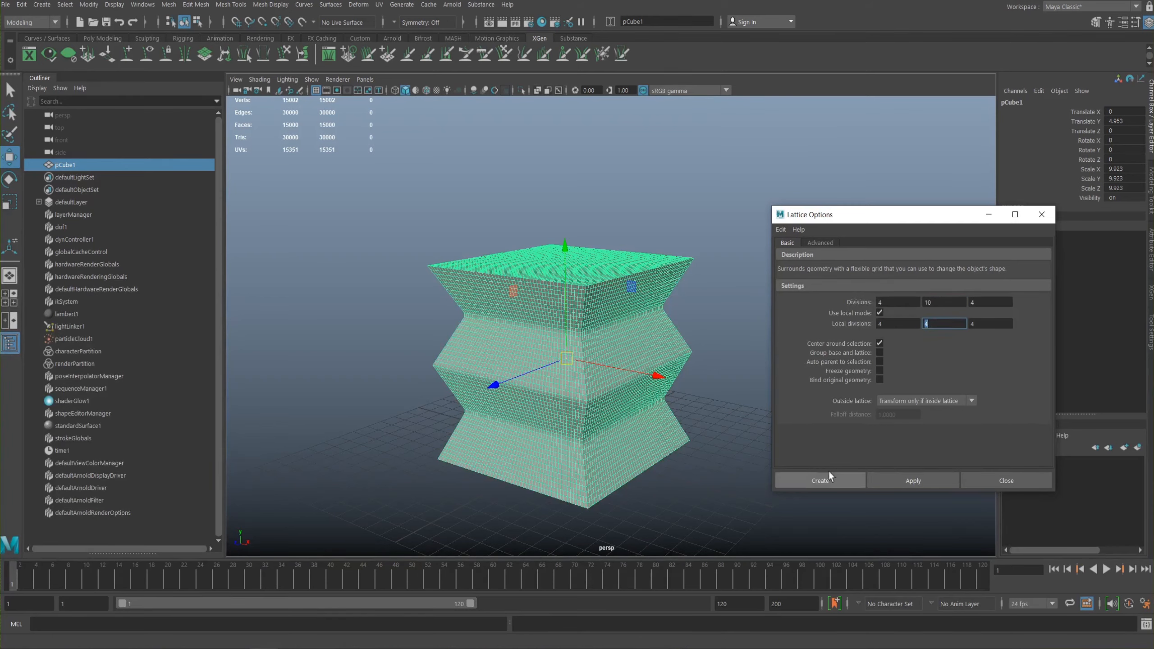
pyautogui.click(911, 481)
pyautogui.moveTo(502, 266)
pyautogui.keyDown('alt'); pyautogui.mouseDown()
pyautogui.moveTo(532, 241)
pyautogui.moveTo(502, 259)
pyautogui.mouseUp(); pyautogui.keyUp('alt')
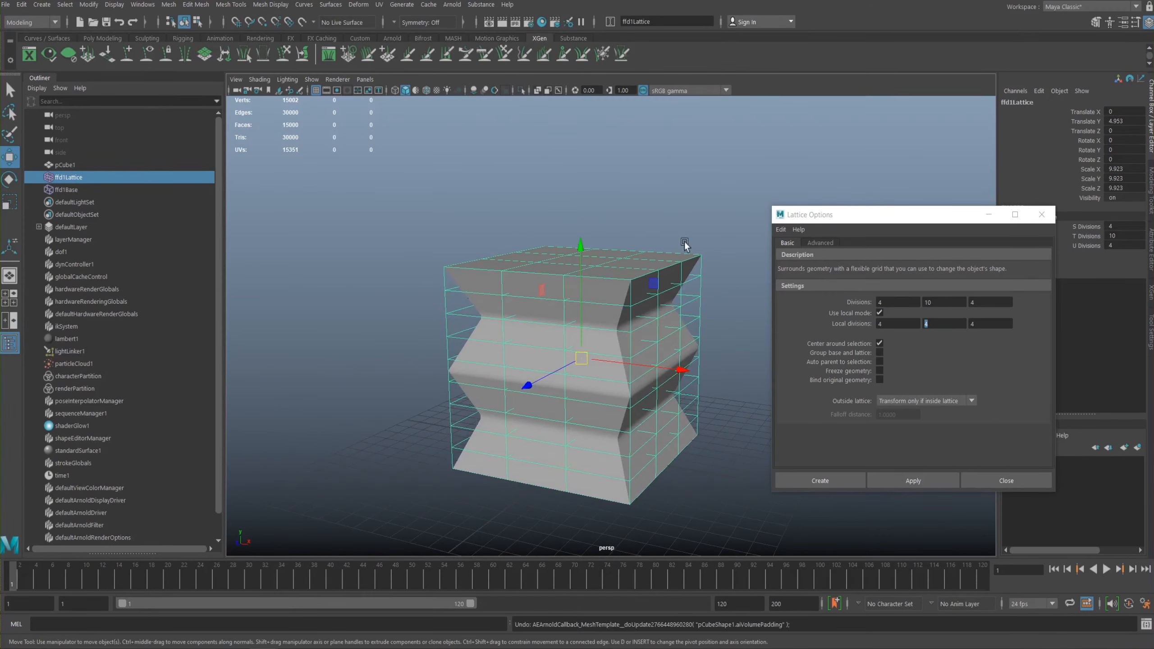
pyautogui.click(712, 260)
pyautogui.hotkey('ctrl', 'z')
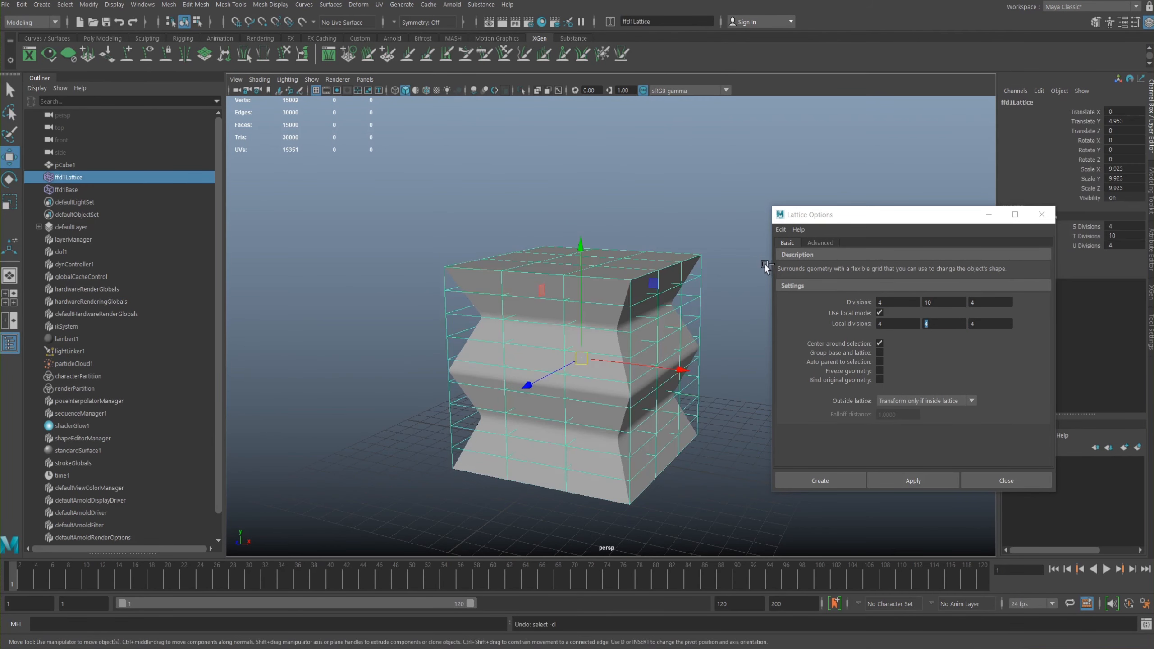
# Step: Undo the lattice on the pinched cube, apply it again with 4, 10 and 4 divisions, and close the options
pyautogui.hotkey('ctrl', 'z')
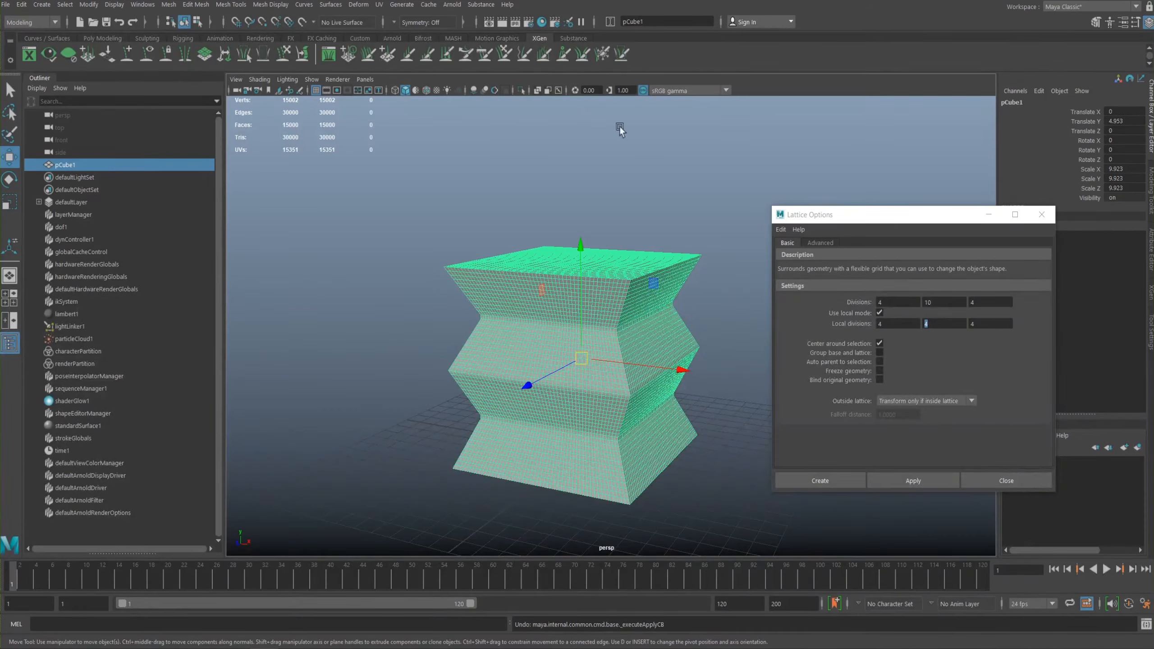
pyautogui.keyDown('alt'); pyautogui.moveTo(457, 261); pyautogui.dragTo(404, 248); pyautogui.keyUp('alt')
pyautogui.click(905, 482)
pyautogui.click(1004, 481)
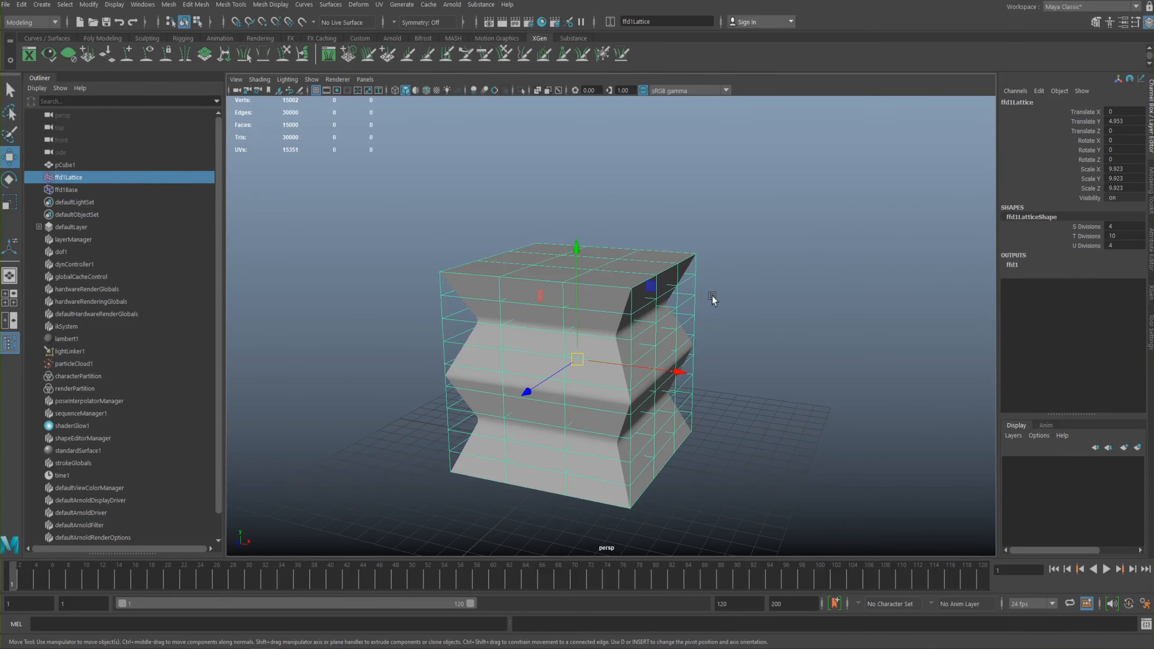
# Step: Select the lattice point just below the lattice's far upper corner, try pulling it outward, and undo the move
pyautogui.moveTo(736, 312); pyautogui.dragTo(720, 277, button='right')
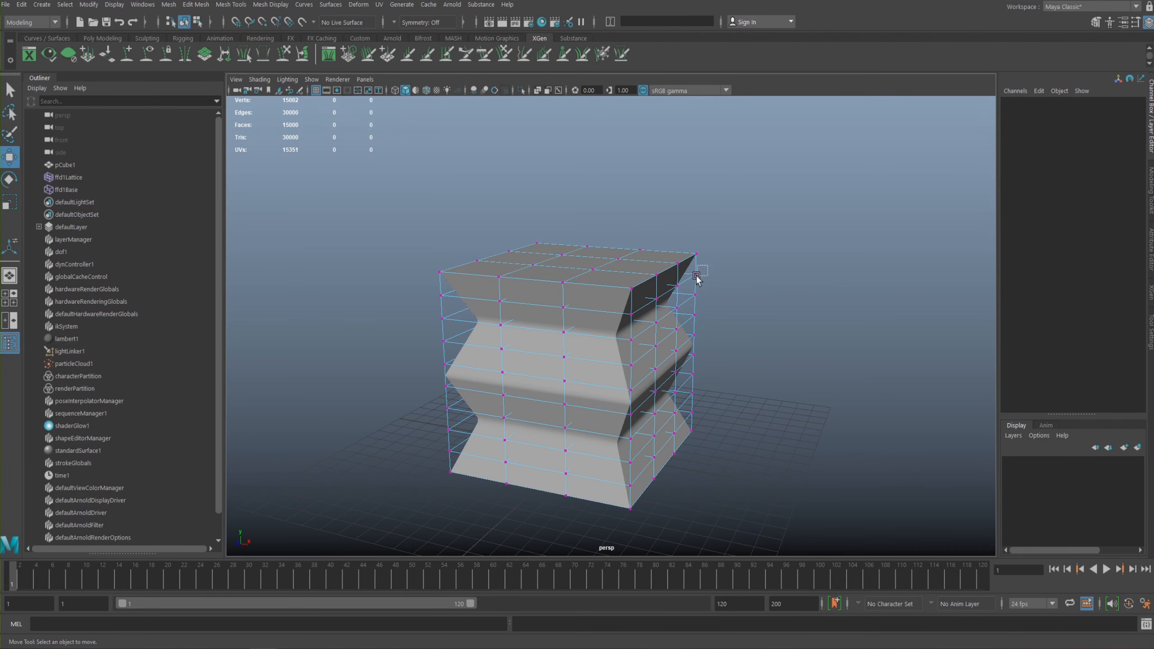
pyautogui.moveTo(689, 267); pyautogui.dragTo(712, 294)
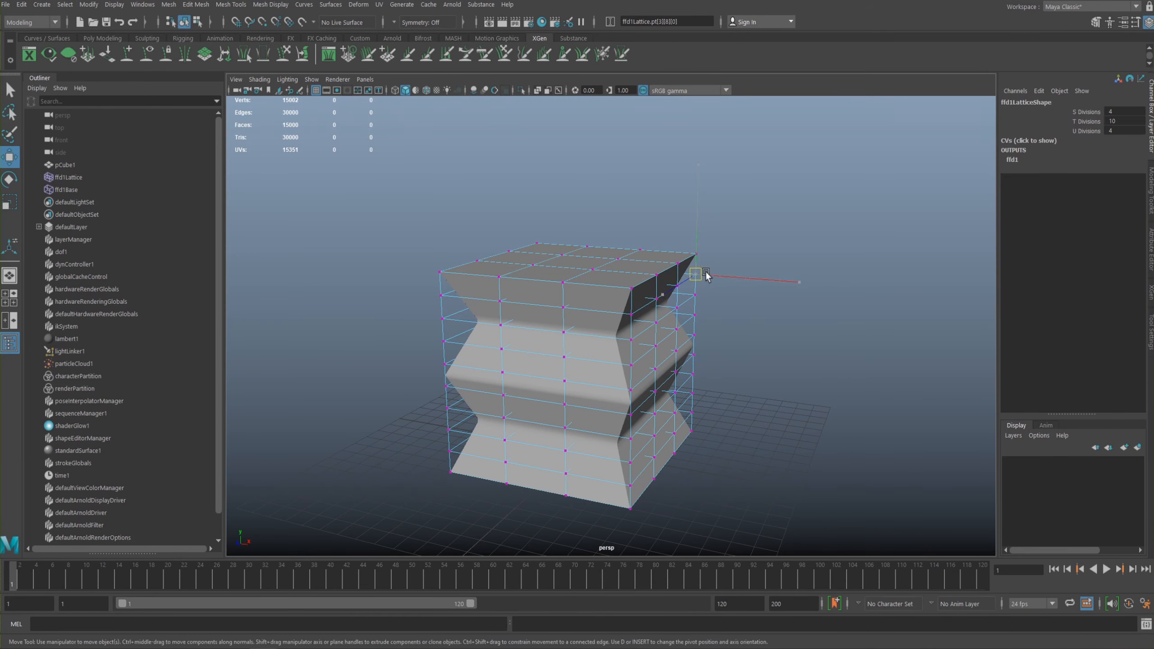
pyautogui.moveTo(713, 294); pyautogui.dragTo(805, 291, button='middle')
pyautogui.keyDown('alt'); pyautogui.moveTo(805, 291); pyautogui.dragTo(705, 291); pyautogui.keyUp('alt')
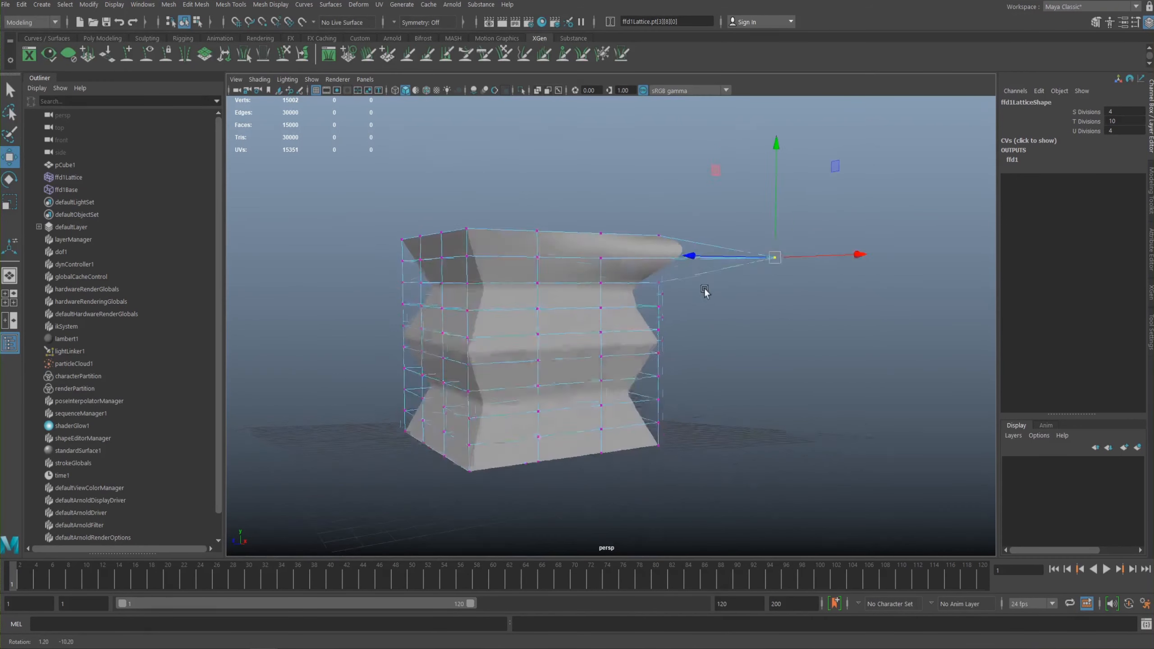
pyautogui.hotkey('ctrl', 'z')
# Step: Display the soft selection settings, reduce the falloff radius to 2.42, and switch Soft Select off and back on
pyautogui.press('b')
pyautogui.keyDown('alt'); pyautogui.moveTo(722, 302); pyautogui.dragTo(747, 312); pyautogui.keyUp('alt')
pyautogui.rightClick(747, 310)
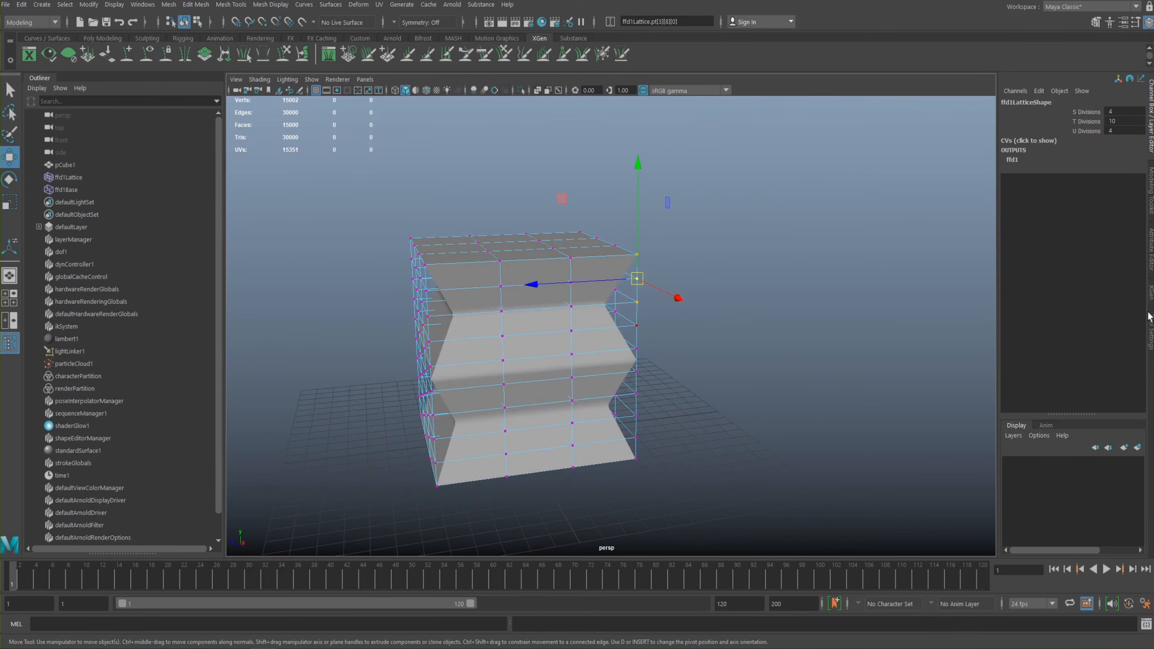
pyautogui.click(1151, 332)
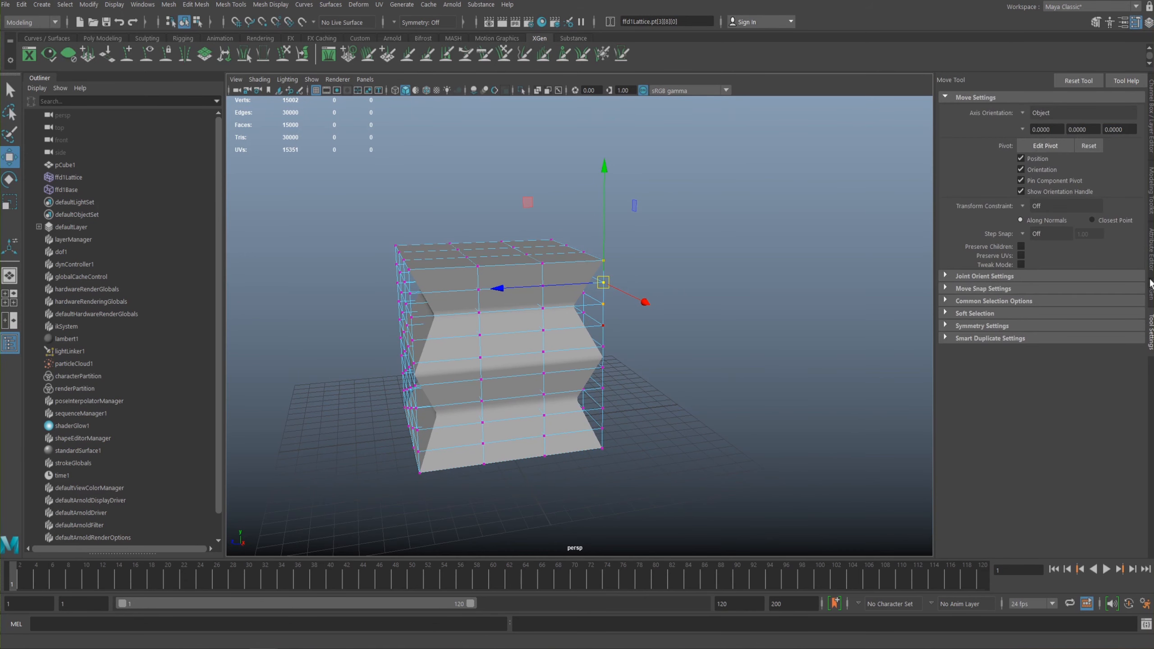
pyautogui.click(1151, 193)
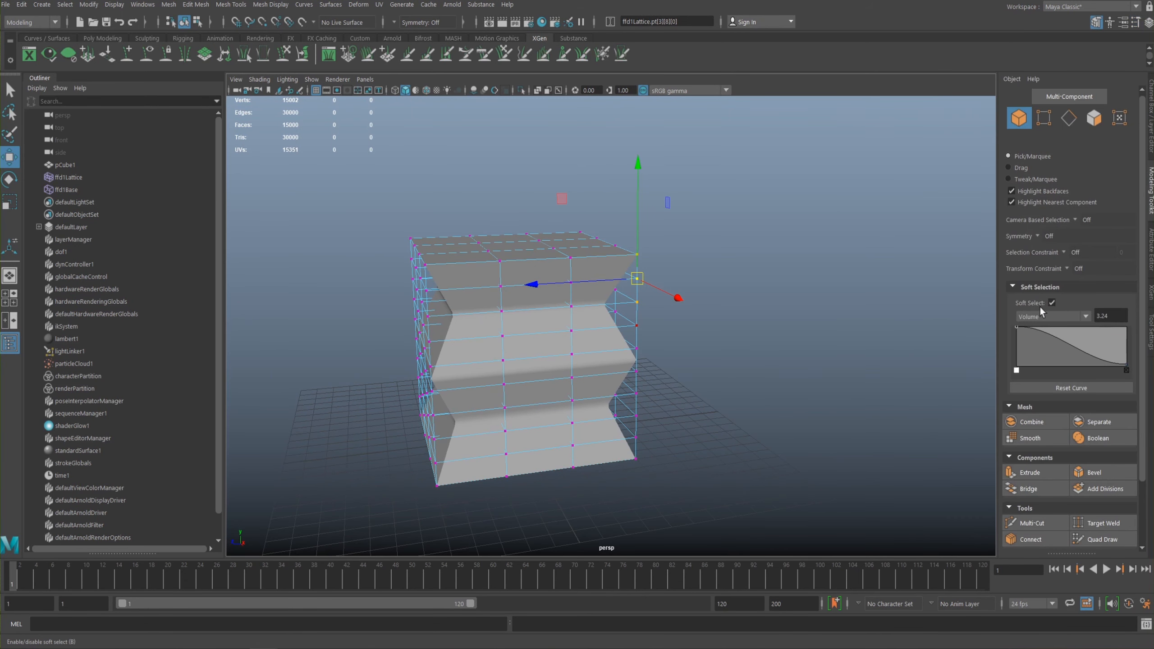
pyautogui.moveTo(737, 266); pyautogui.dragTo(713, 317)
pyautogui.press('b')
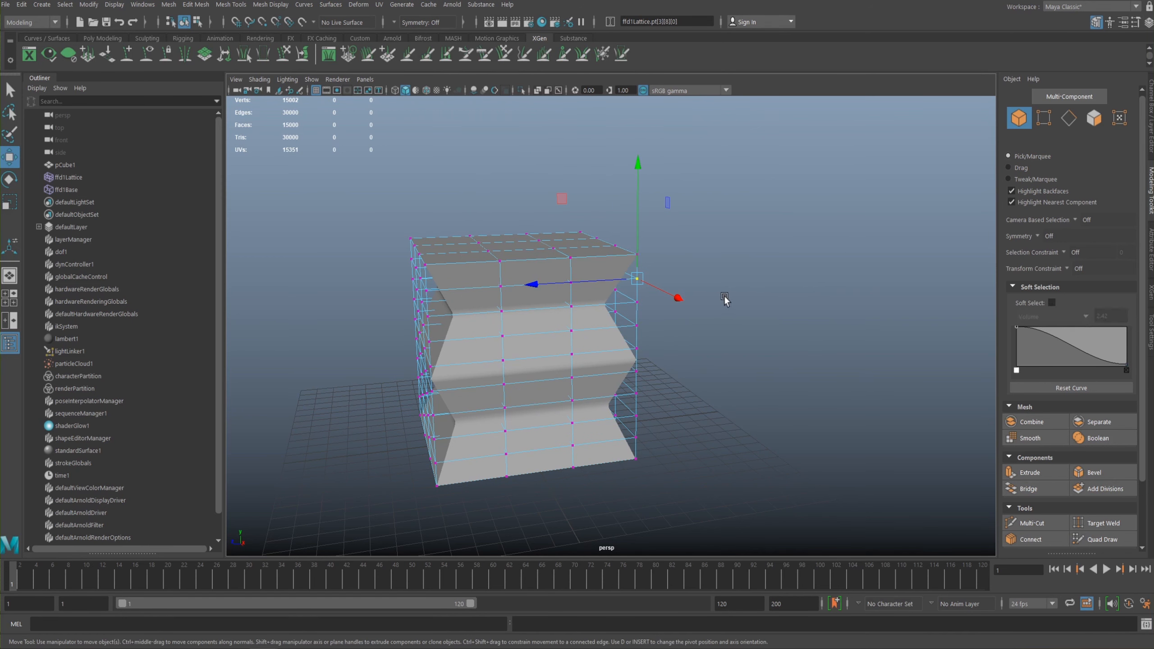
pyautogui.press('b')
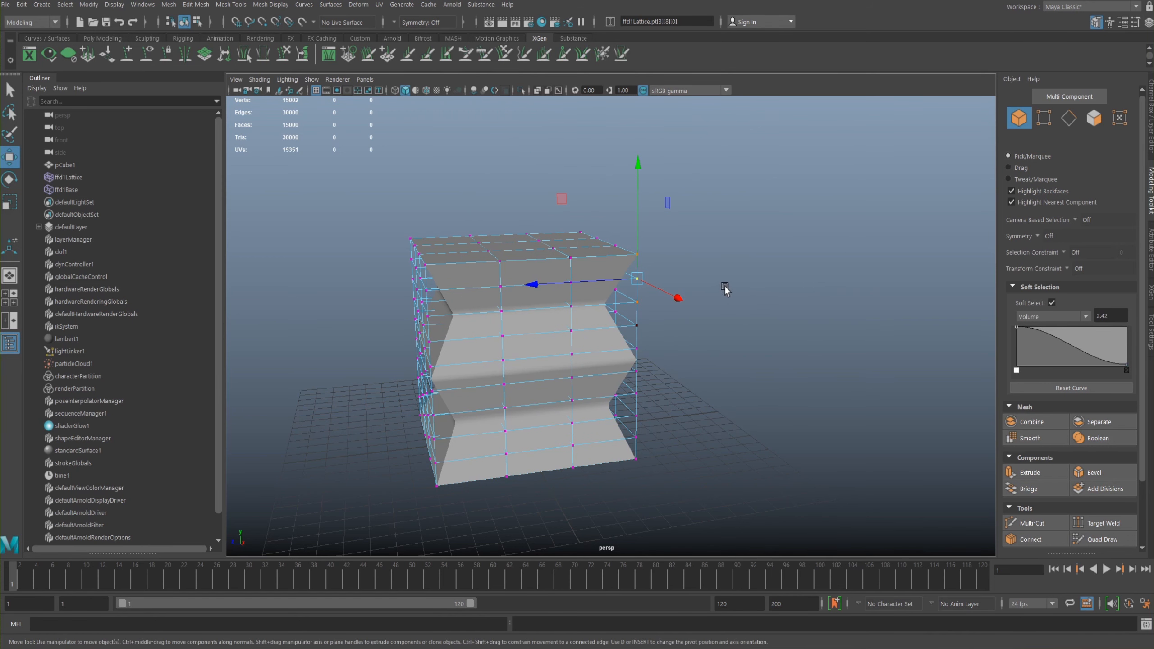
# Step: Enlarge the soft selection radius to 10.97, pull the selected lattice corner point upward, and return to object mode
pyautogui.moveTo(755, 285); pyautogui.dragTo(936, 260)
pyautogui.moveTo(631, 278); pyautogui.dragTo(678, 124)
pyautogui.keyDown('alt'); pyautogui.moveTo(802, 317); pyautogui.dragTo(809, 247); pyautogui.keyUp('alt')
pyautogui.moveTo(654, 263); pyautogui.dragTo(705, 242, button='right')
pyautogui.click(817, 312)
pyautogui.keyDown('alt'); pyautogui.moveTo(816, 312); pyautogui.dragTo(716, 251); pyautogui.keyUp('alt')
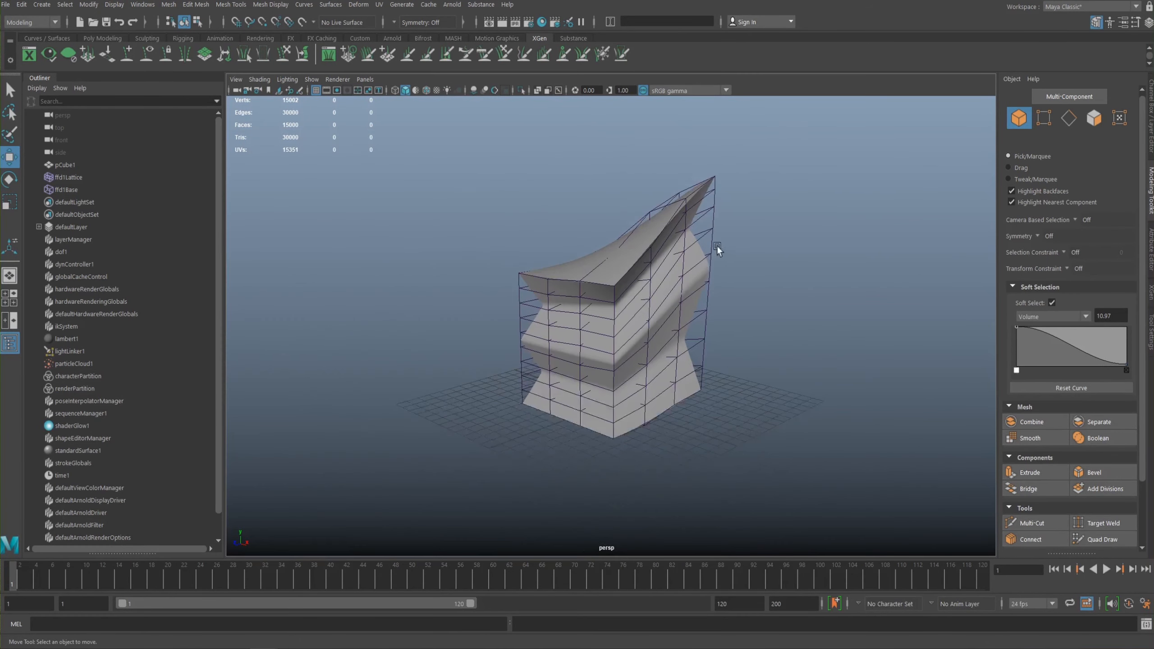
# Step: Delete the deformed cube together with its lattice, and create a new polygon cube at the origin
pyautogui.moveTo(798, 463); pyautogui.dragTo(712, 338)
pyautogui.press('Delete')
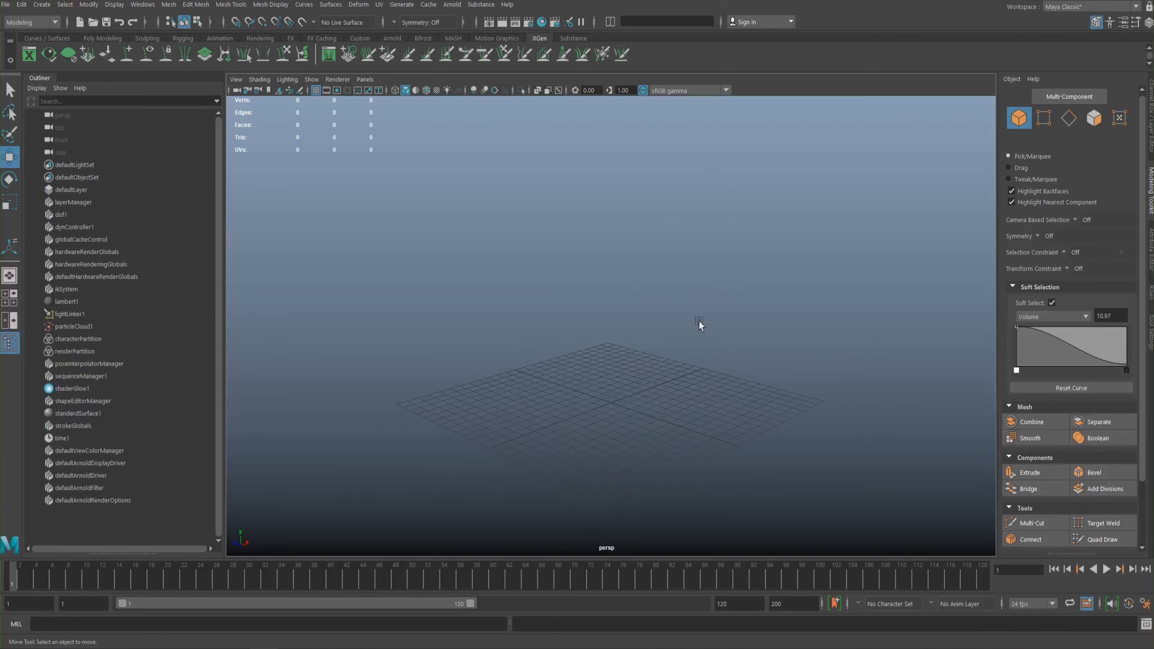
pyautogui.press('space')
pyautogui.moveTo(551, 272); pyautogui.dragTo(731, 323)
pyautogui.scroll(-1, 655, 298)
# Step: Scale the new cube up uniformly to nearly the width of the grid
pyautogui.press('r')
pyautogui.moveTo(610, 396); pyautogui.dragTo(763, 264)
pyautogui.keyDown('alt'); pyautogui.moveTo(763, 264); pyautogui.dragTo(706, 221, button='middle'); pyautogui.keyUp('alt')
pyautogui.scroll(-3, 631, 280)
pyautogui.keyDown('alt'); pyautogui.moveTo(612, 250); pyautogui.dragTo(629, 251); pyautogui.keyUp('alt')
pyautogui.scroll(3, 660, 312)
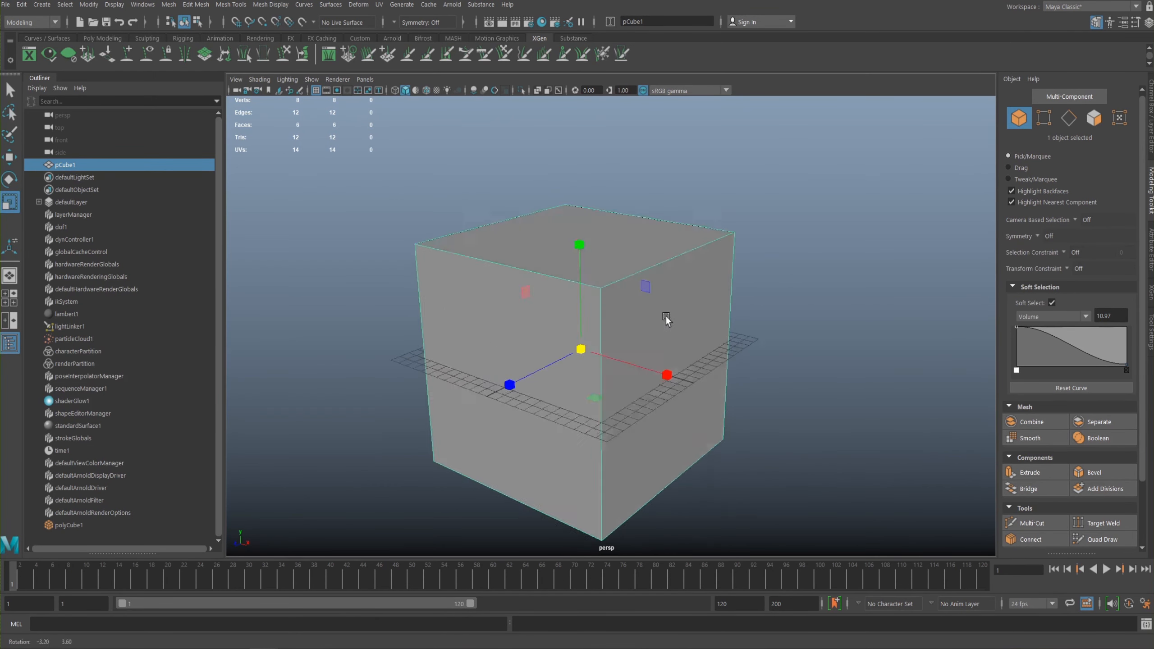
pyautogui.keyDown('alt'); pyautogui.moveTo(601, 380); pyautogui.dragTo(591, 441); pyautogui.keyUp('alt')
pyautogui.scroll(-1, 605, 419)
pyautogui.keyDown('alt'); pyautogui.moveTo(605, 421); pyautogui.dragTo(683, 321, button='middle'); pyautogui.keyUp('alt')
pyautogui.scroll(4, 682, 321)
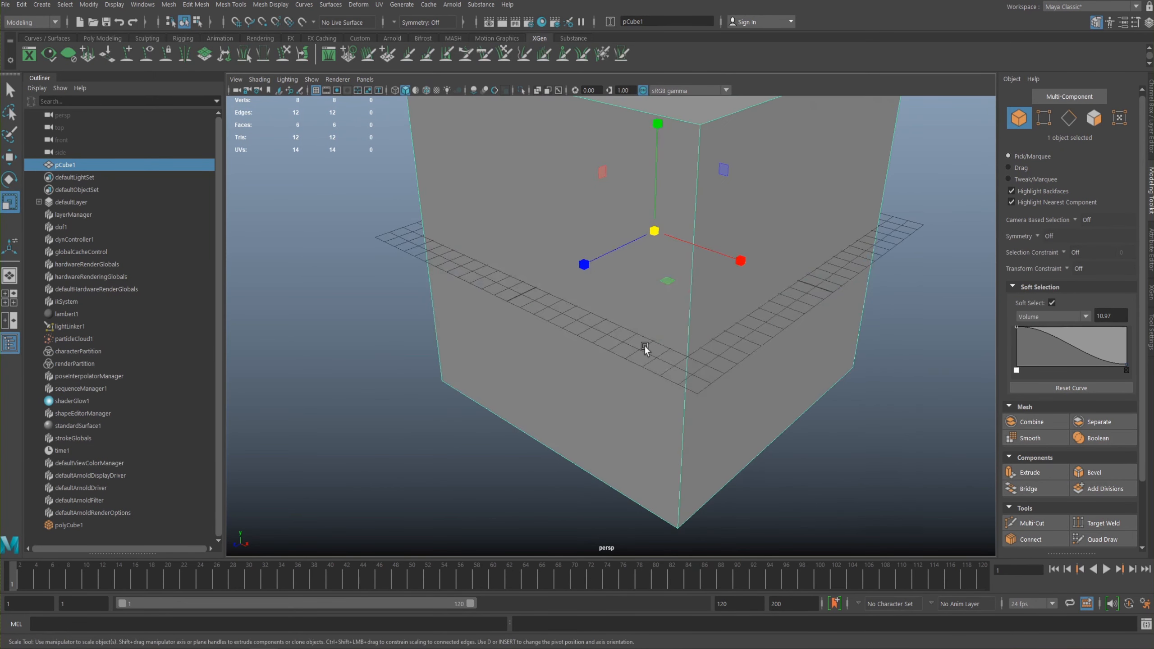
pyautogui.keyDown('alt'); pyautogui.moveTo(646, 354); pyautogui.dragTo(636, 363); pyautogui.keyUp('alt')
pyautogui.keyDown('alt'); pyautogui.moveTo(655, 291); pyautogui.dragTo(641, 308, button='middle'); pyautogui.keyUp('alt')
pyautogui.keyDown('alt'); pyautogui.moveTo(641, 304); pyautogui.dragTo(700, 253); pyautogui.keyUp('alt')
pyautogui.keyDown('alt'); pyautogui.moveTo(701, 253); pyautogui.dragTo(638, 226, button='right'); pyautogui.keyUp('alt')
pyautogui.keyDown('alt'); pyautogui.moveTo(638, 226); pyautogui.dragTo(622, 254, button='middle'); pyautogui.keyUp('alt')
pyautogui.keyDown('alt'); pyautogui.moveTo(621, 253); pyautogui.dragTo(595, 239); pyautogui.keyUp('alt')
pyautogui.keyDown('alt'); pyautogui.moveTo(595, 240); pyautogui.dragTo(719, 237, button='right'); pyautogui.keyUp('alt')
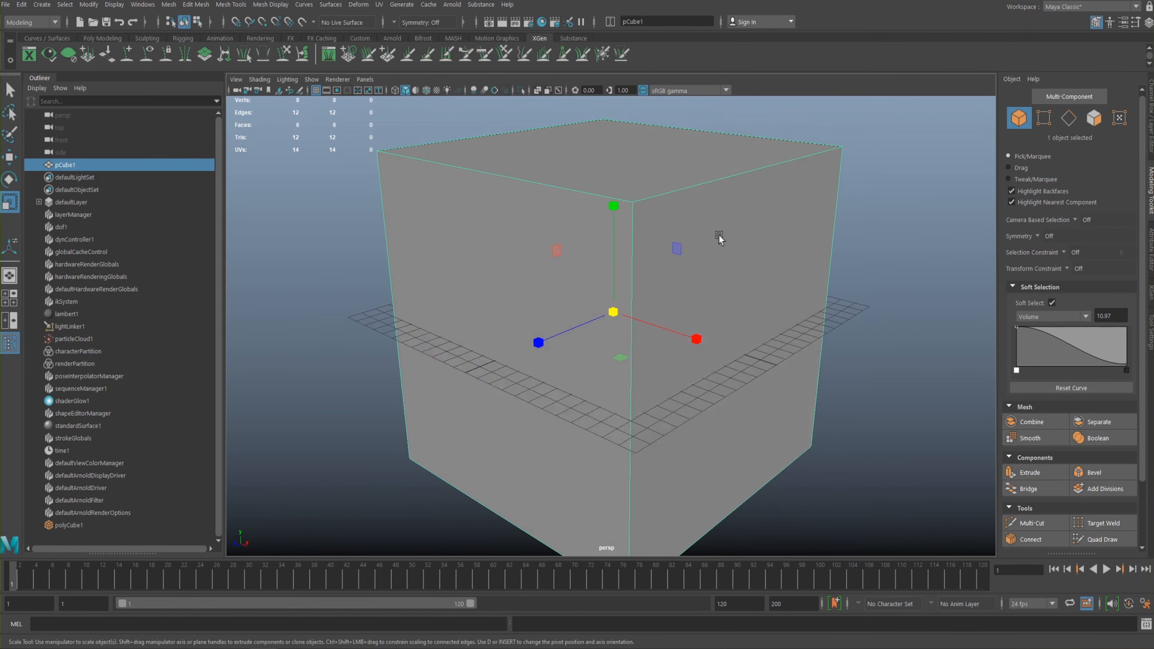
pyautogui.keyDown('alt'); pyautogui.moveTo(707, 333); pyautogui.dragTo(748, 349, button='middle'); pyautogui.keyUp('alt')
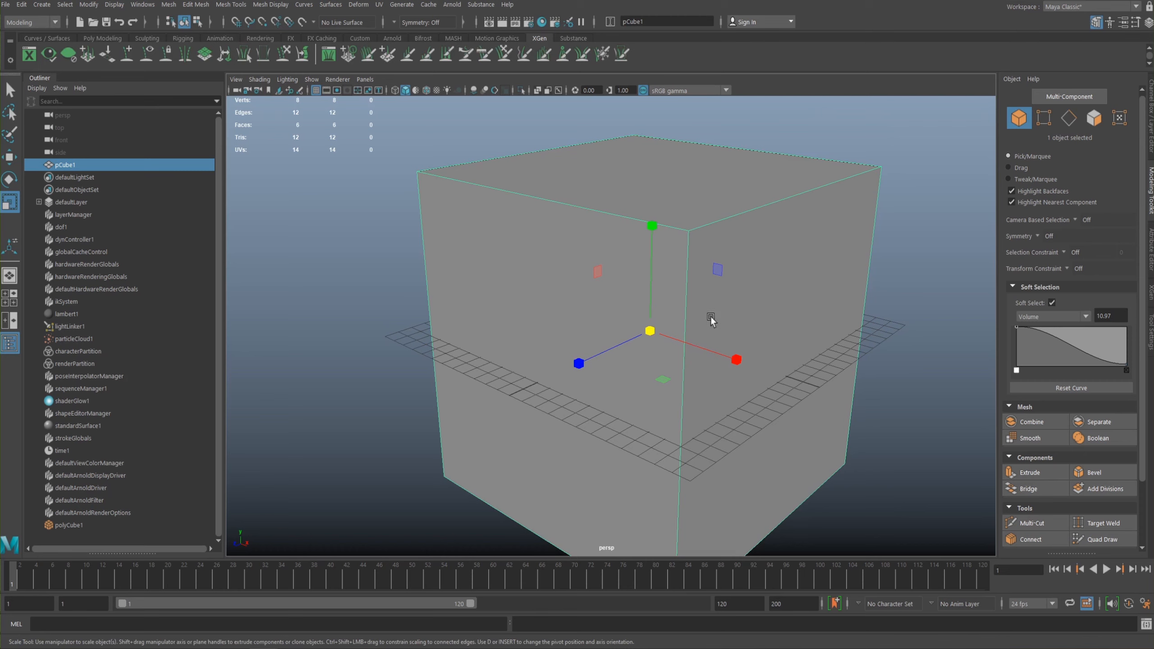
# Step: Move the cube up about 10 cm along Y so it rests on the grid, and frame it
pyautogui.press('e')
pyautogui.press('r')
pyautogui.press('w')
pyautogui.moveTo(663, 232); pyautogui.dragTo(658, 56)
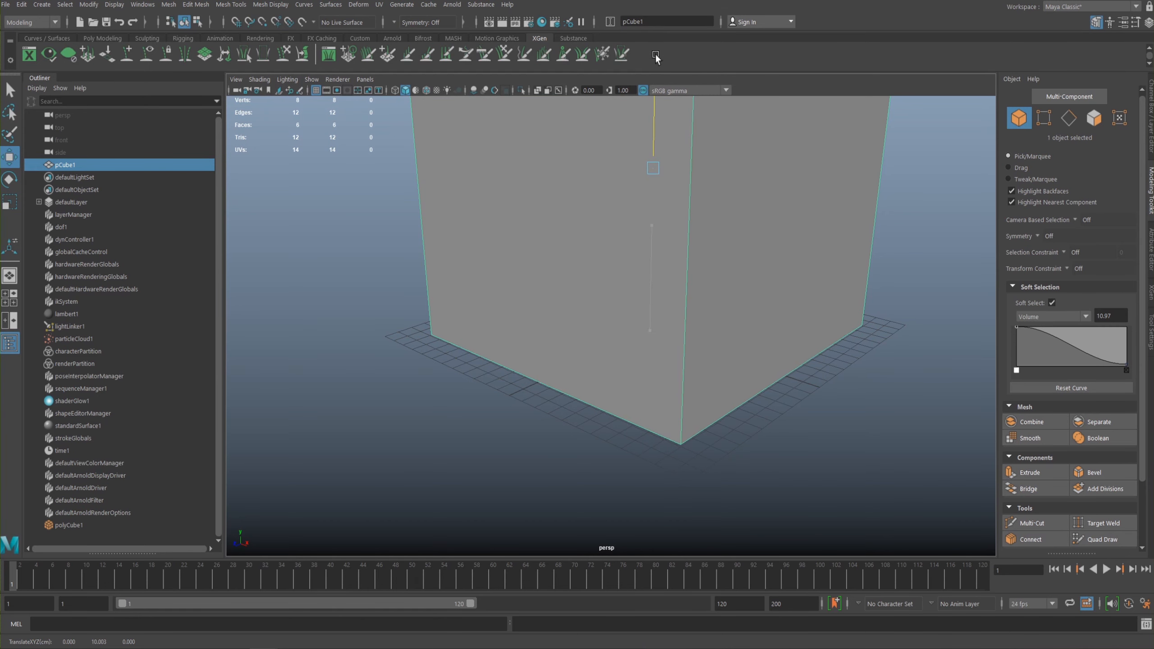
pyautogui.press('f')
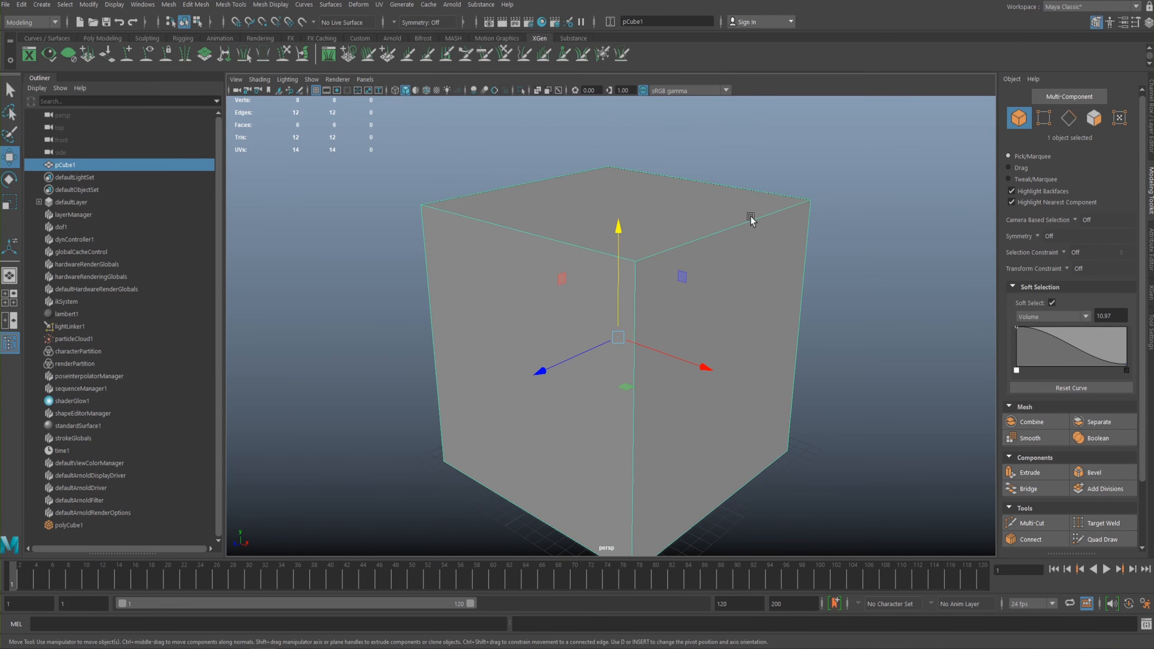
# Step: Set the cube's width, height and depth subdivisions to 5 in its polyCube1 attributes
pyautogui.click(1150, 249)
pyautogui.keyDown('alt'); pyautogui.moveTo(762, 251); pyautogui.dragTo(773, 245, button='middle'); pyautogui.keyUp('alt')
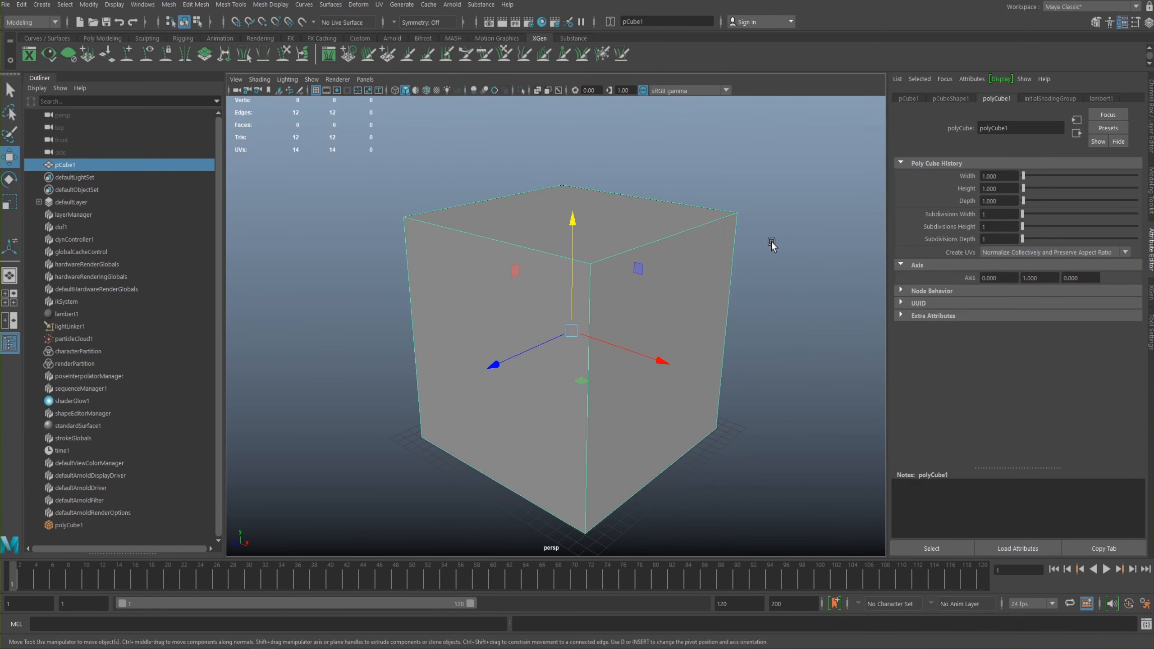
pyautogui.keyDown('alt'); pyautogui.moveTo(773, 244); pyautogui.dragTo(713, 248, button='right'); pyautogui.keyUp('alt')
pyautogui.write('5')
pyautogui.press('Tab')
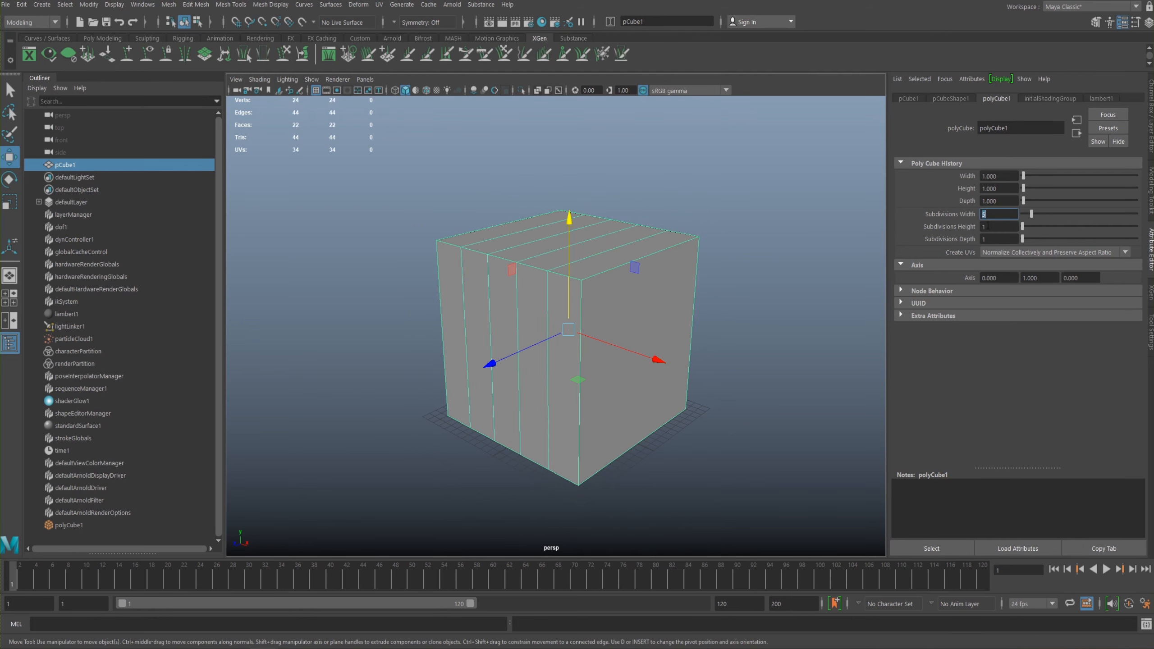
pyautogui.write('5')
pyautogui.press('Return')
pyautogui.write('5')
pyautogui.press('Return')
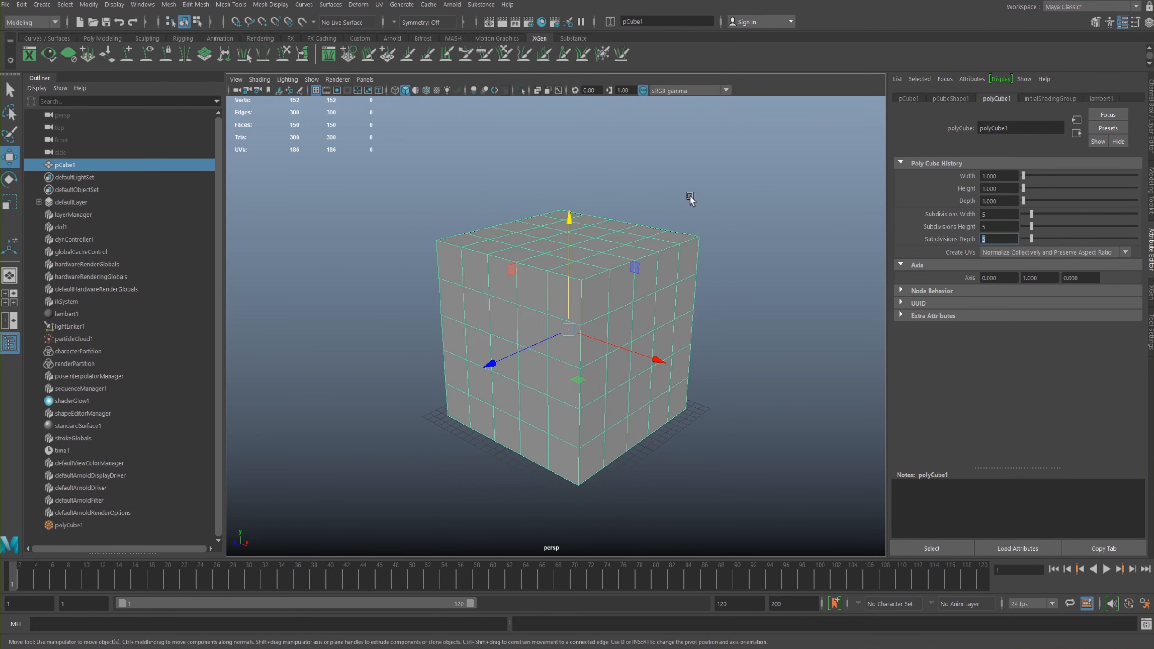
# Step: Set the cube's width, height and depth subdivisions to 10
pyautogui.click(734, 238)
pyautogui.click(601, 225)
pyautogui.keyDown('alt'); pyautogui.moveTo(665, 153); pyautogui.dragTo(722, 222, button='right'); pyautogui.keyUp('alt')
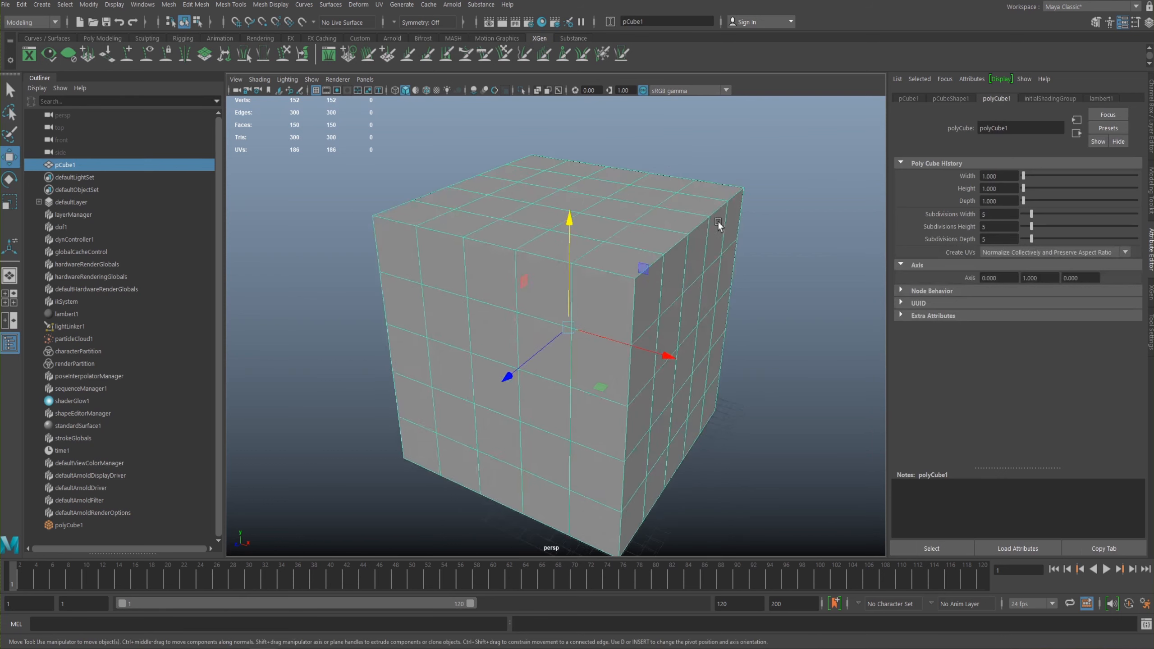
pyautogui.keyDown('alt'); pyautogui.moveTo(722, 222); pyautogui.dragTo(724, 209); pyautogui.keyUp('alt')
pyautogui.keyDown('alt'); pyautogui.moveTo(553, 204); pyautogui.dragTo(594, 218, button='middle'); pyautogui.keyUp('alt')
pyautogui.keyDown('alt'); pyautogui.moveTo(625, 223); pyautogui.dragTo(620, 228); pyautogui.keyUp('alt')
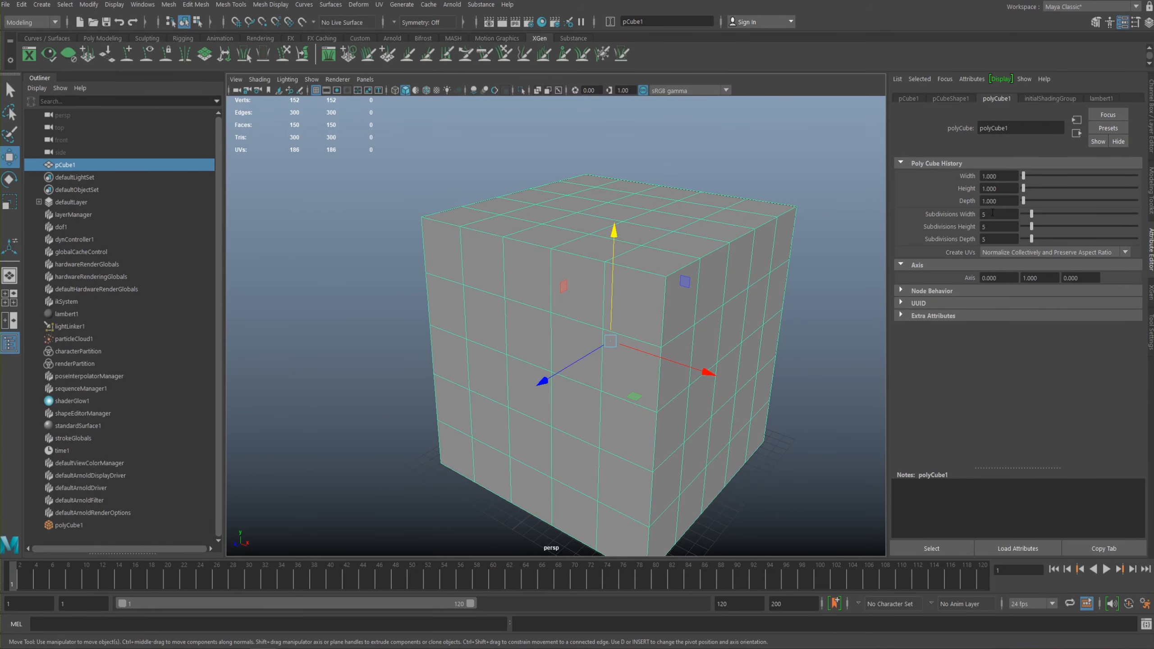
pyautogui.write('10')
pyautogui.press('Tab')
pyautogui.write('10')
pyautogui.press('Tab')
pyautogui.write('10')
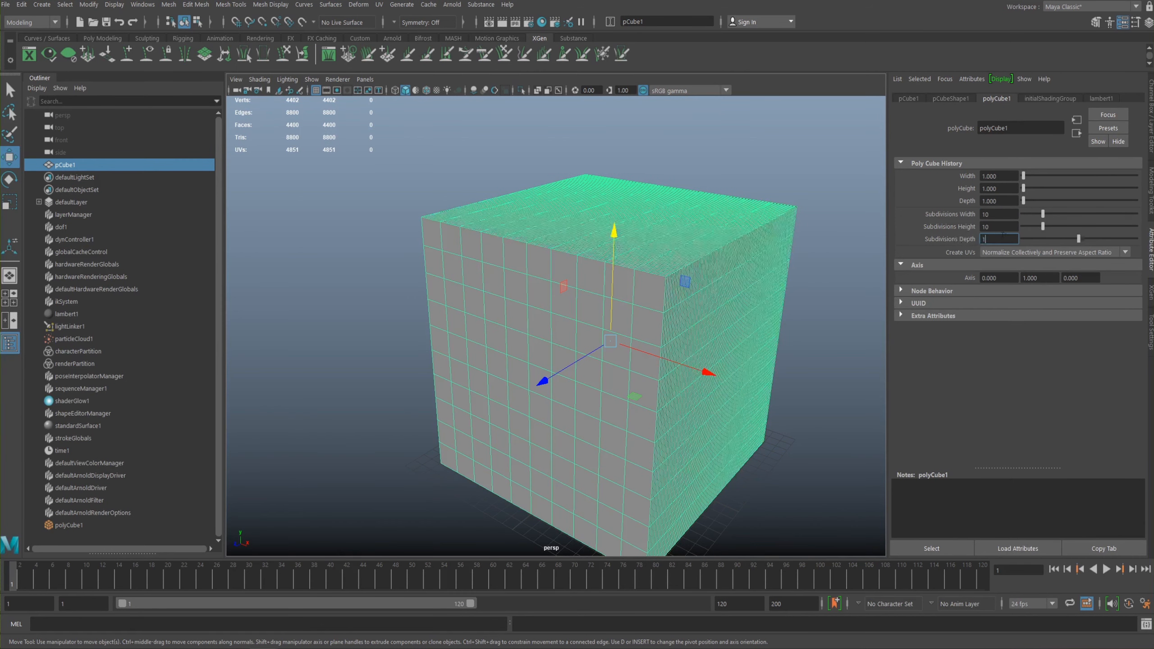
pyautogui.press('Return')
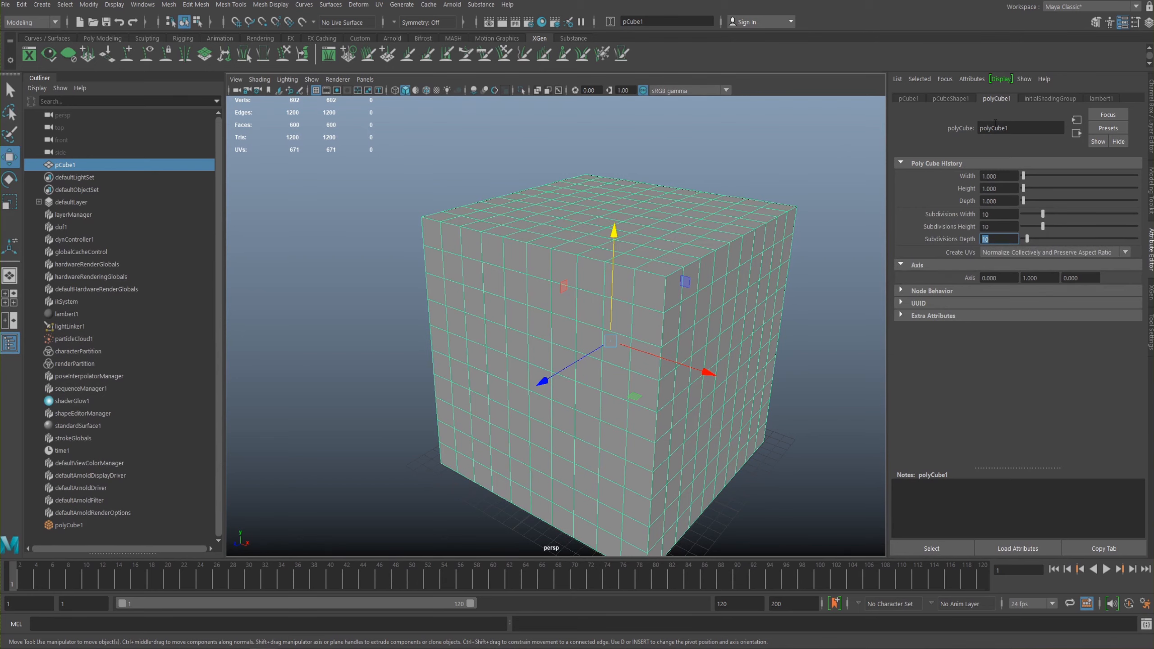
# Step: Delete all construction history in the scene
pyautogui.press('space')
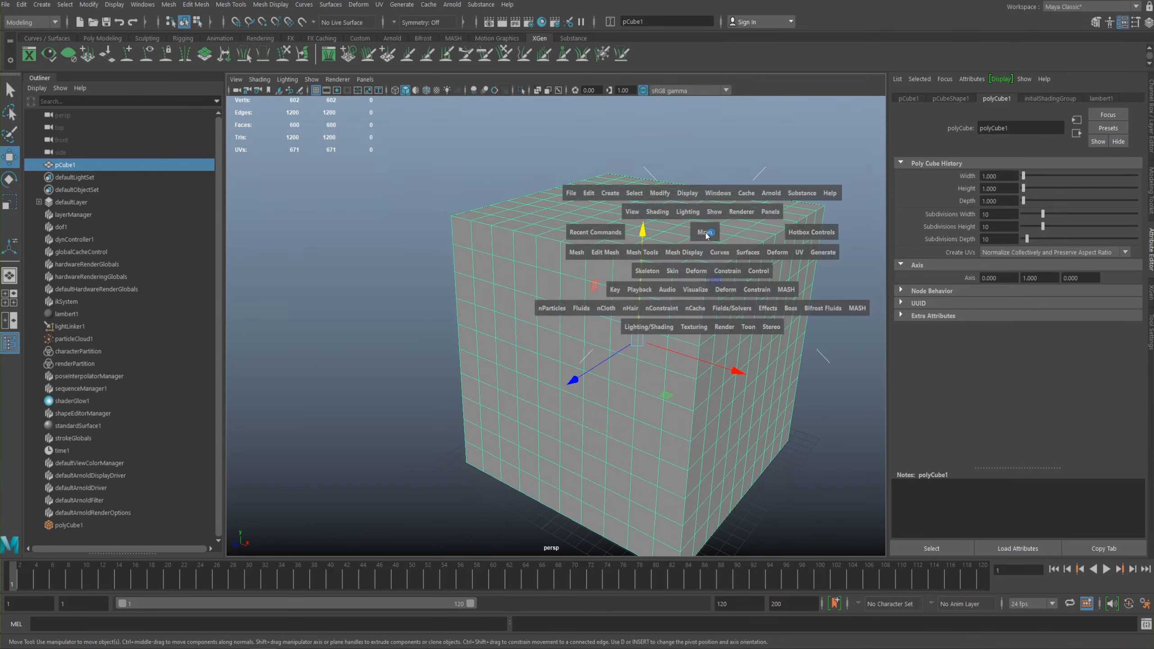
pyautogui.click(589, 193)
pyautogui.moveTo(716, 355)
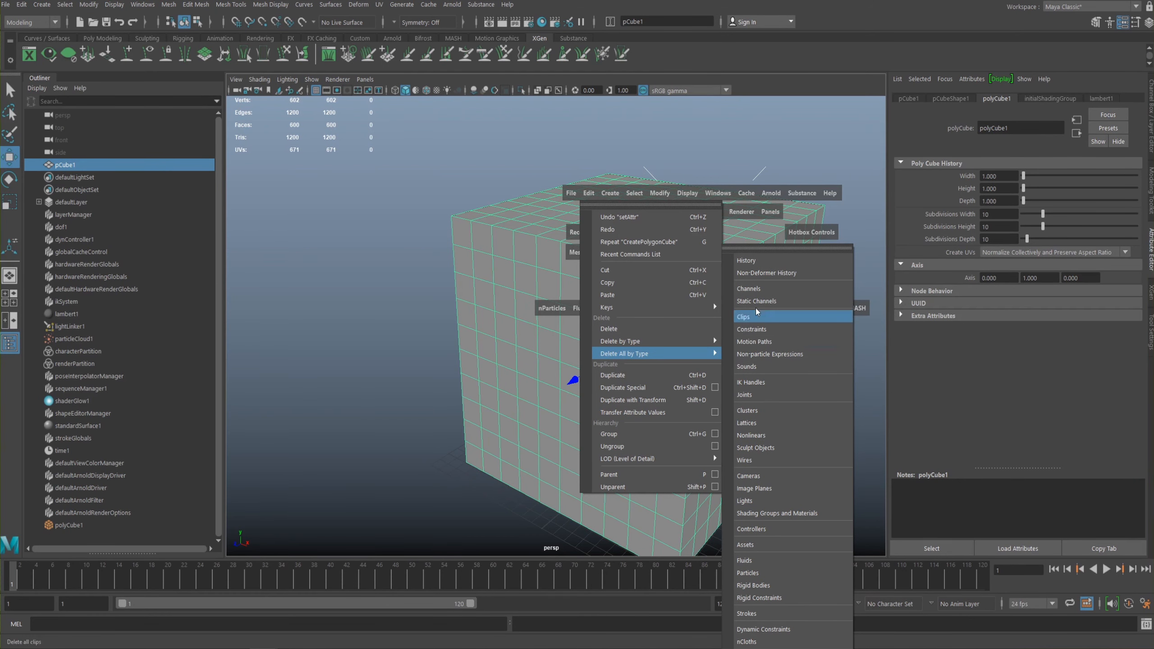
pyautogui.click(763, 260)
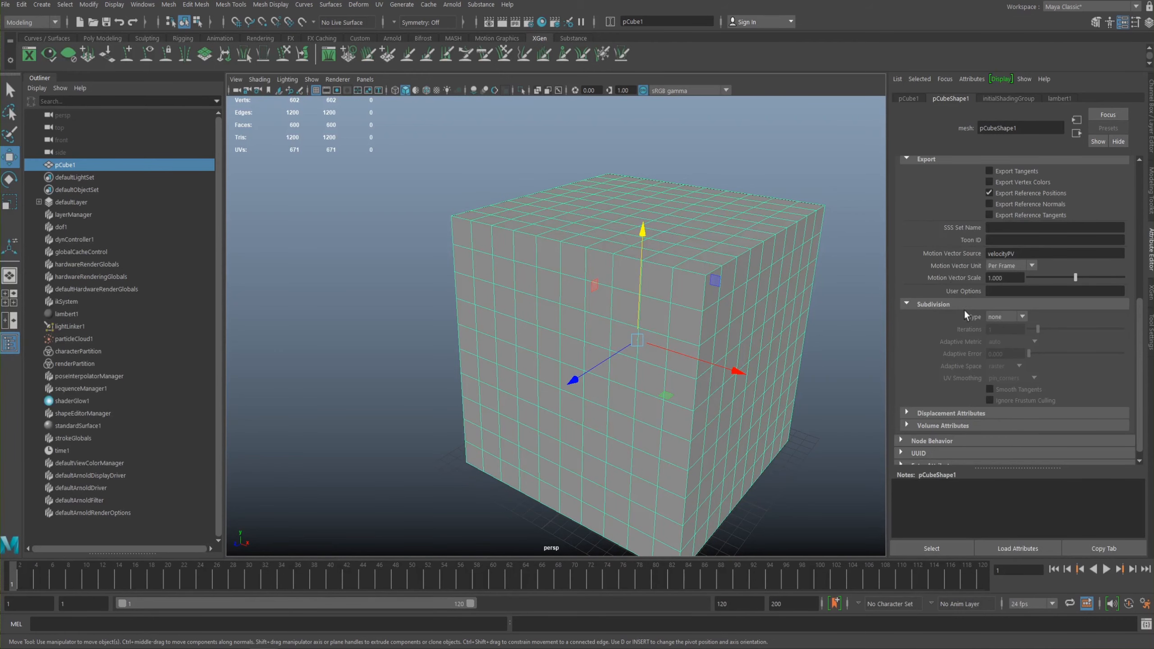
# Step: With the cube selected, open the option settings of the nonlinear Bend deformer
pyautogui.keyDown('alt'); pyautogui.moveTo(677, 182); pyautogui.dragTo(549, 207); pyautogui.keyUp('alt')
pyautogui.click(735, 205)
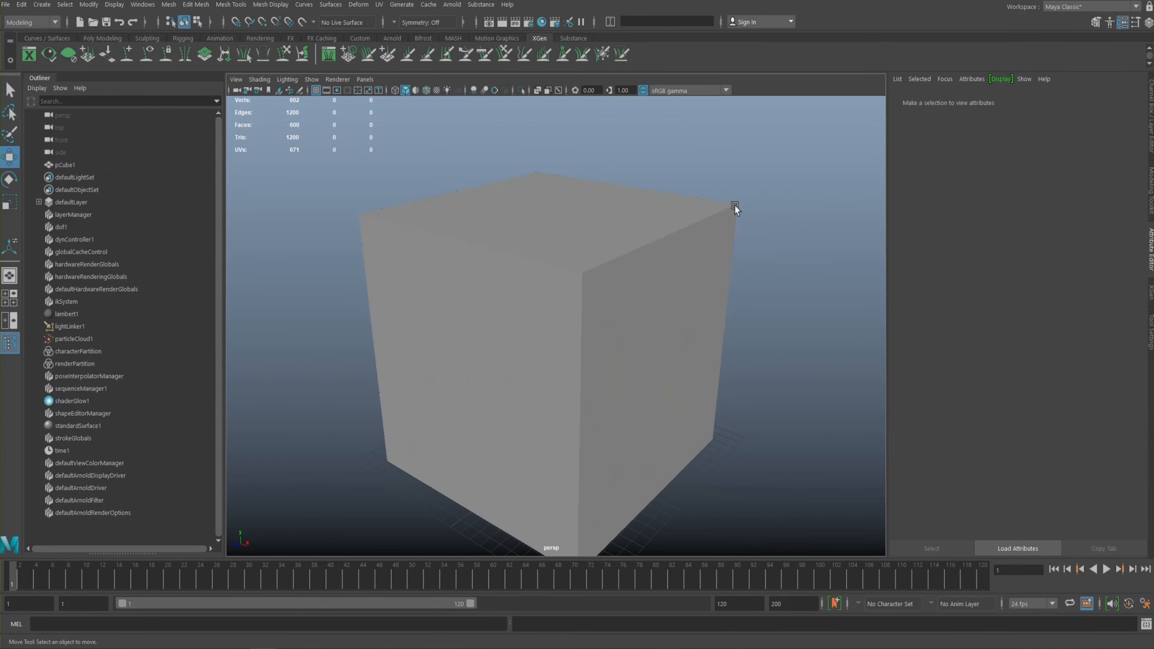
pyautogui.click(591, 221)
pyautogui.scroll(-5, 527, 221)
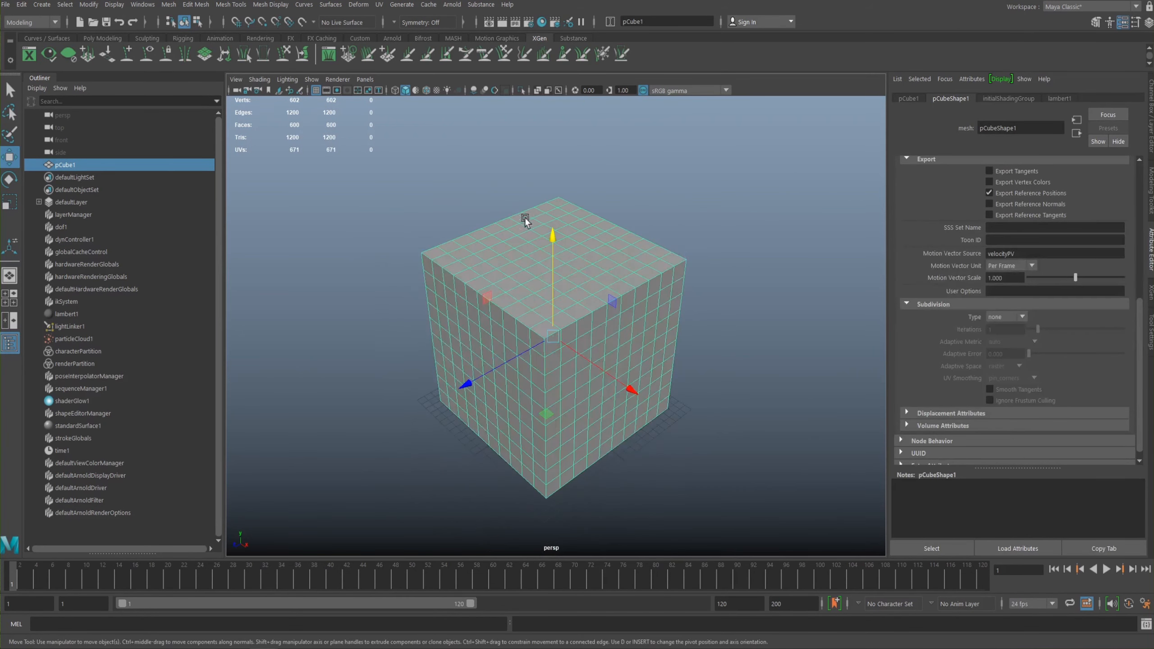
pyautogui.press('space')
pyautogui.click(676, 278)
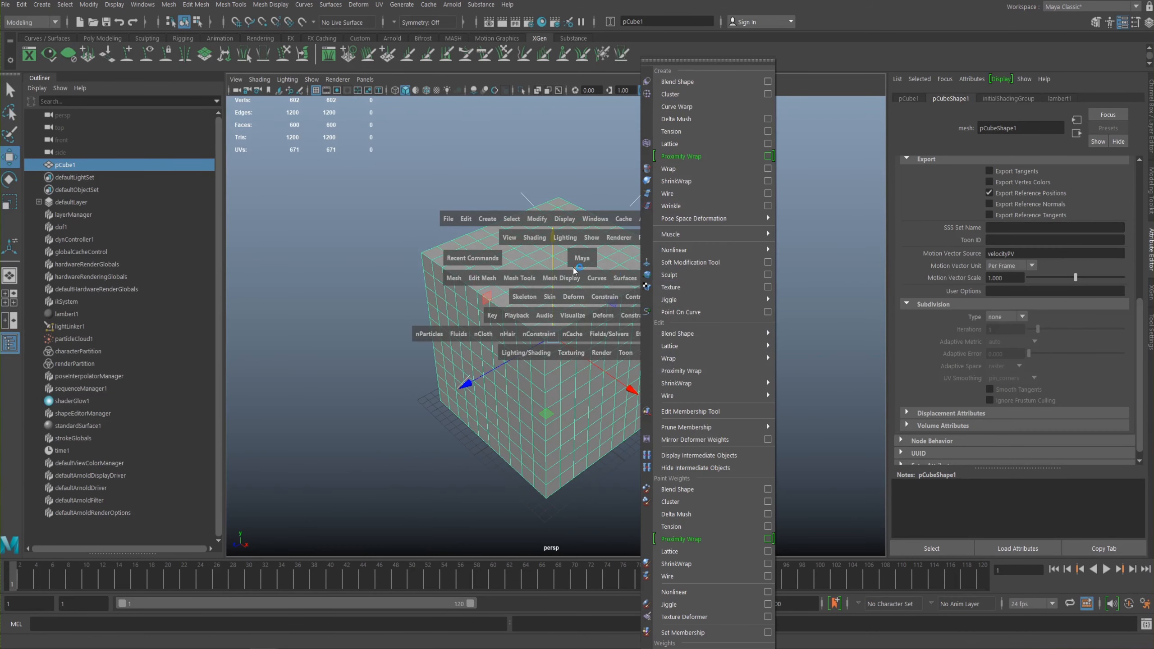
pyautogui.press('space')
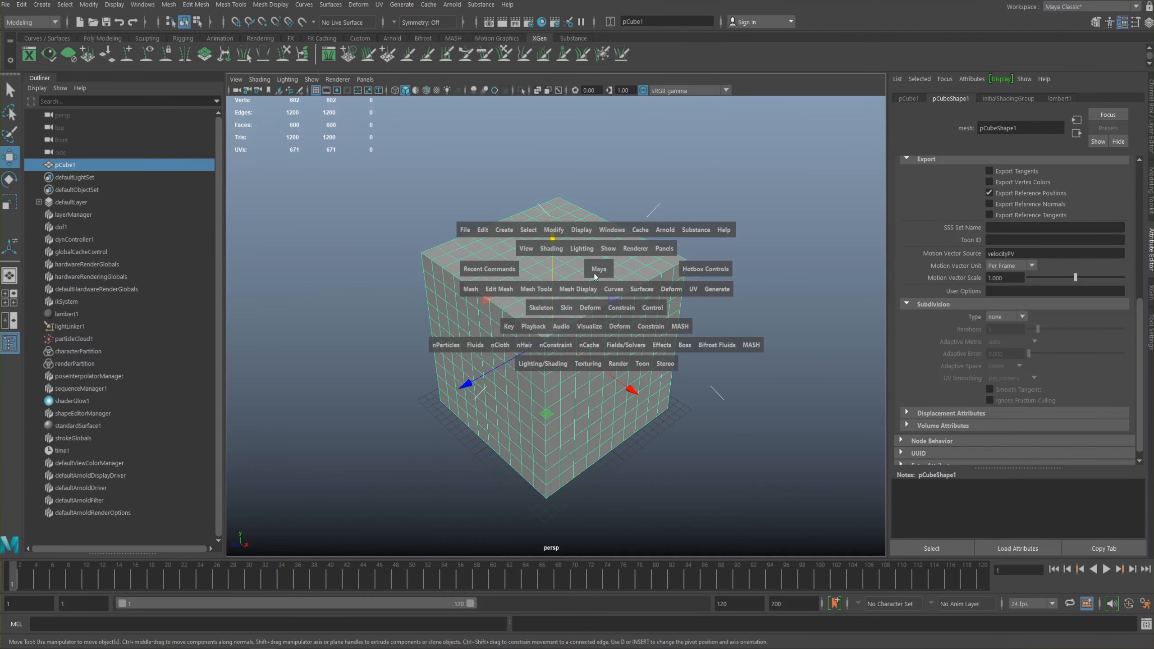
pyautogui.click(674, 290)
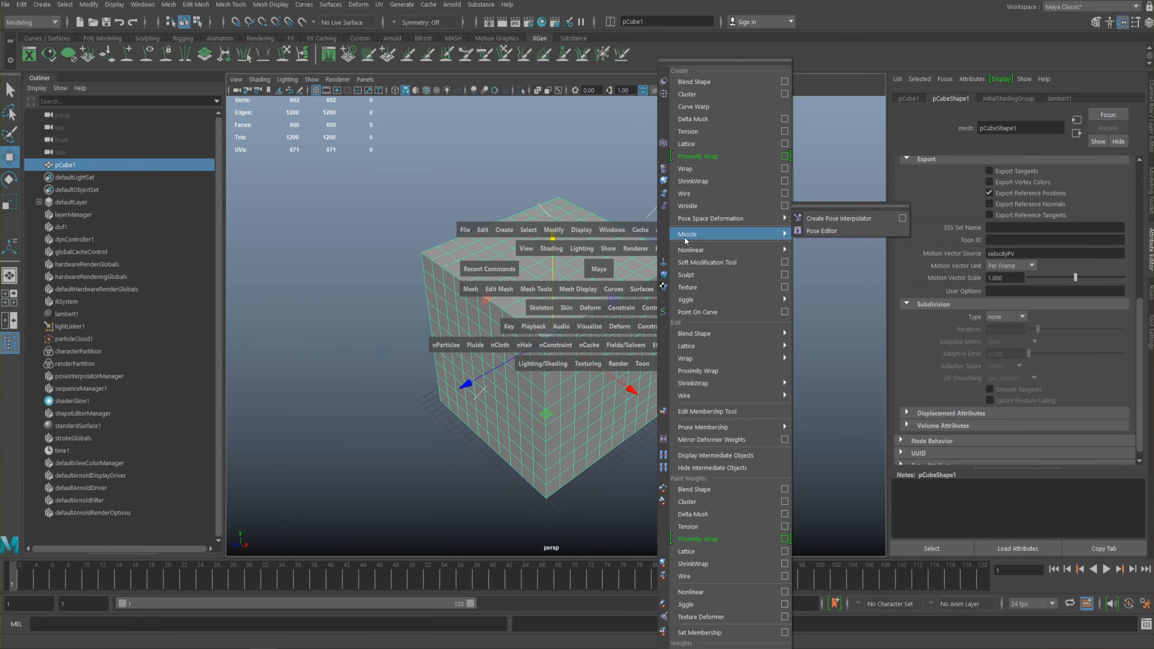
pyautogui.moveTo(694, 253)
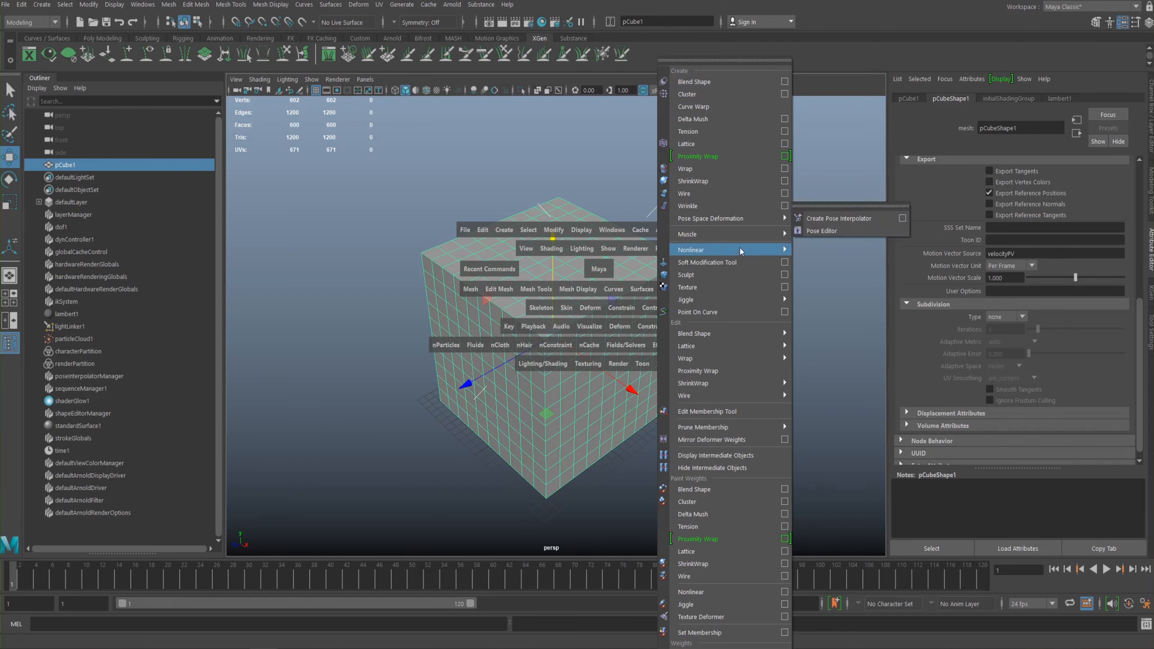
pyautogui.moveTo(739, 257)
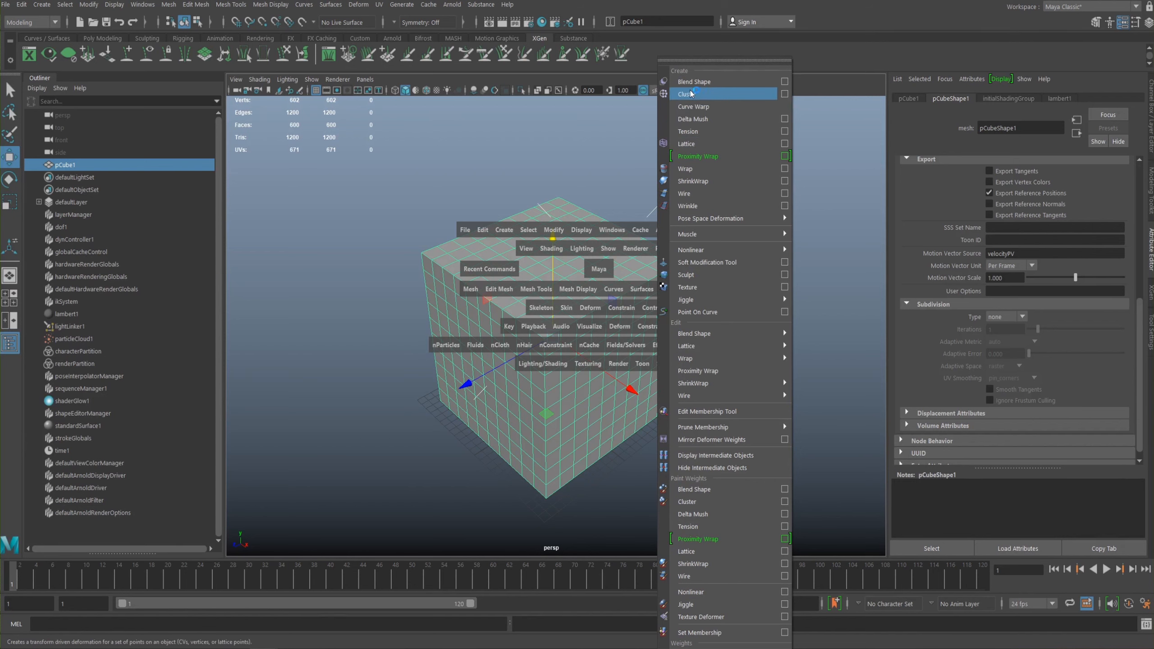
pyautogui.moveTo(731, 253)
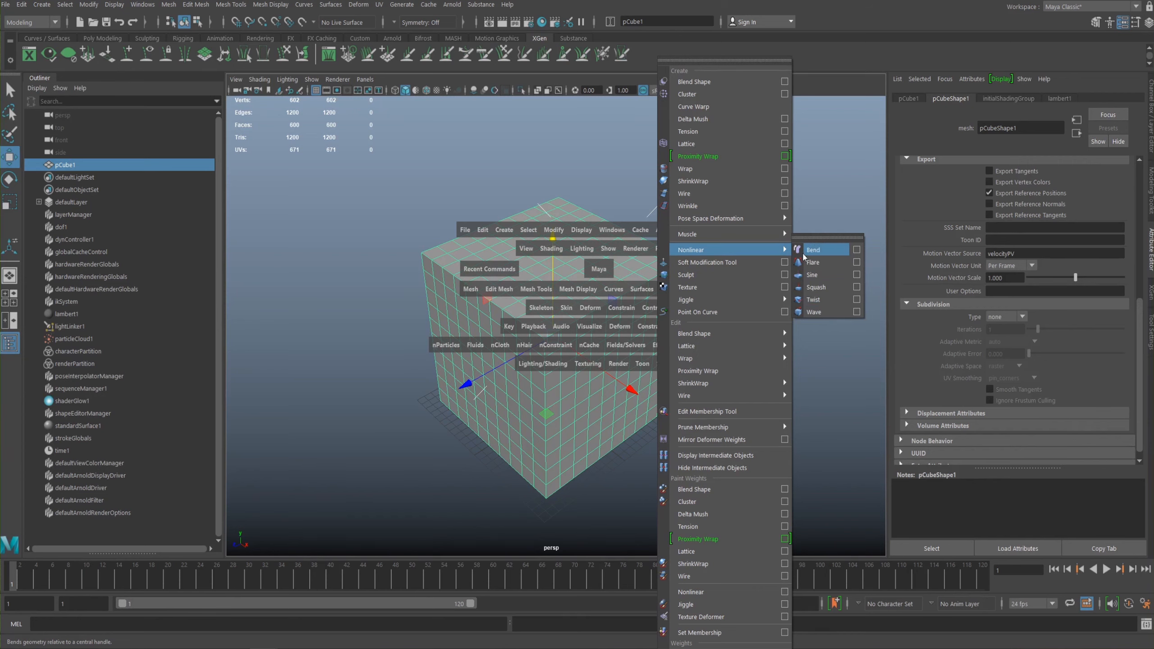
pyautogui.click(857, 250)
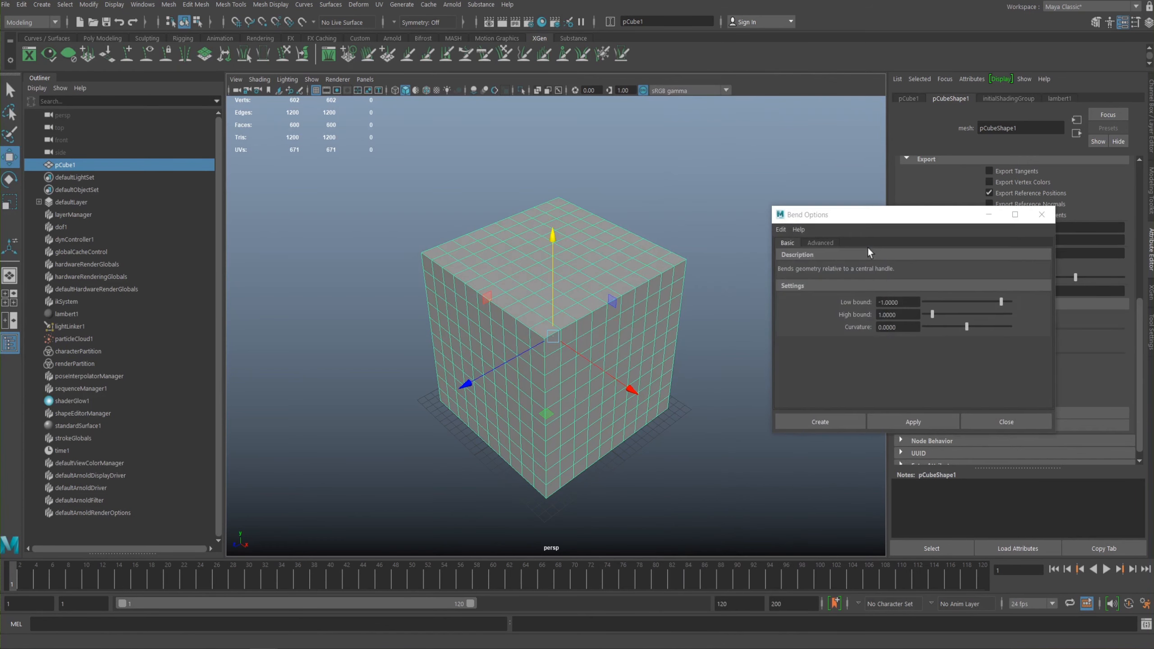
# Step: Create a Bend deformer on the cube with low bound -1, high bound 1 and curvature 0
pyautogui.keyDown('alt'); pyautogui.moveTo(580, 245); pyautogui.dragTo(563, 230); pyautogui.keyUp('alt')
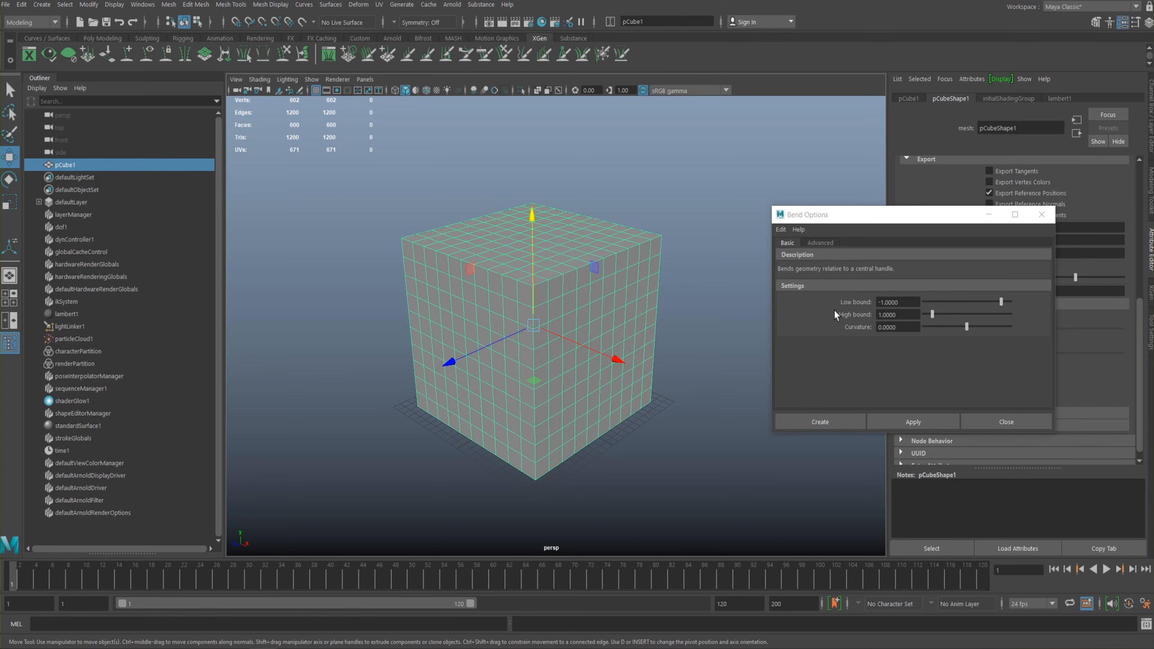
pyautogui.click(822, 422)
pyautogui.keyDown('alt'); pyautogui.moveTo(708, 273); pyautogui.dragTo(762, 283); pyautogui.keyUp('alt')
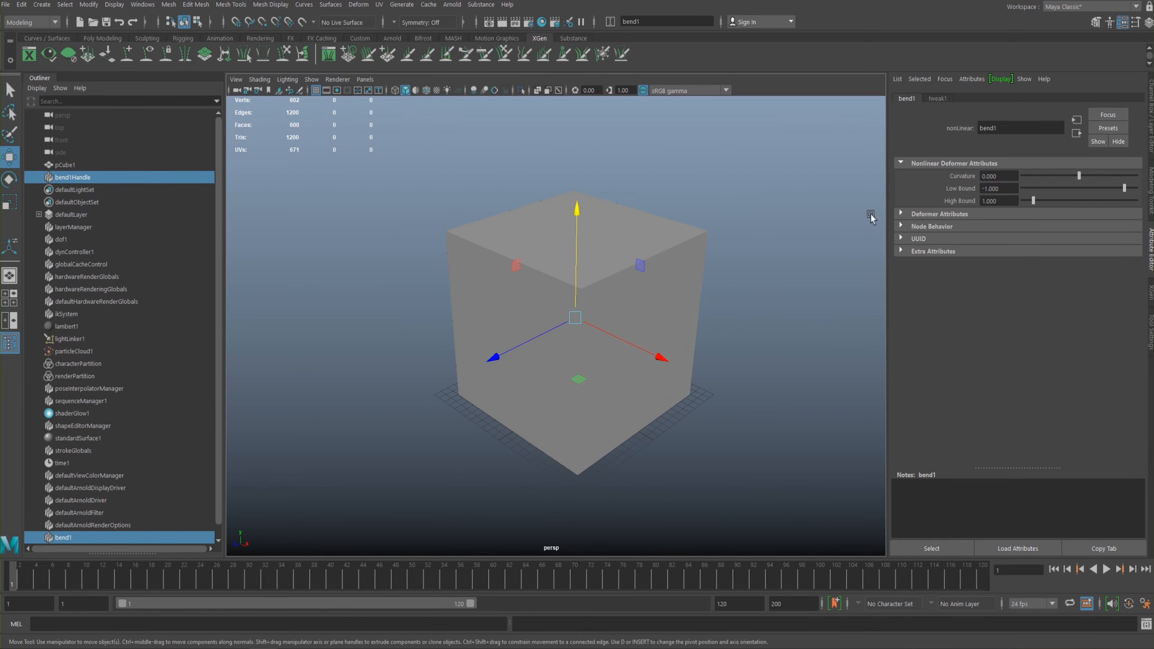
pyautogui.keyDown('alt'); pyautogui.moveTo(590, 221); pyautogui.dragTo(717, 239); pyautogui.keyUp('alt')
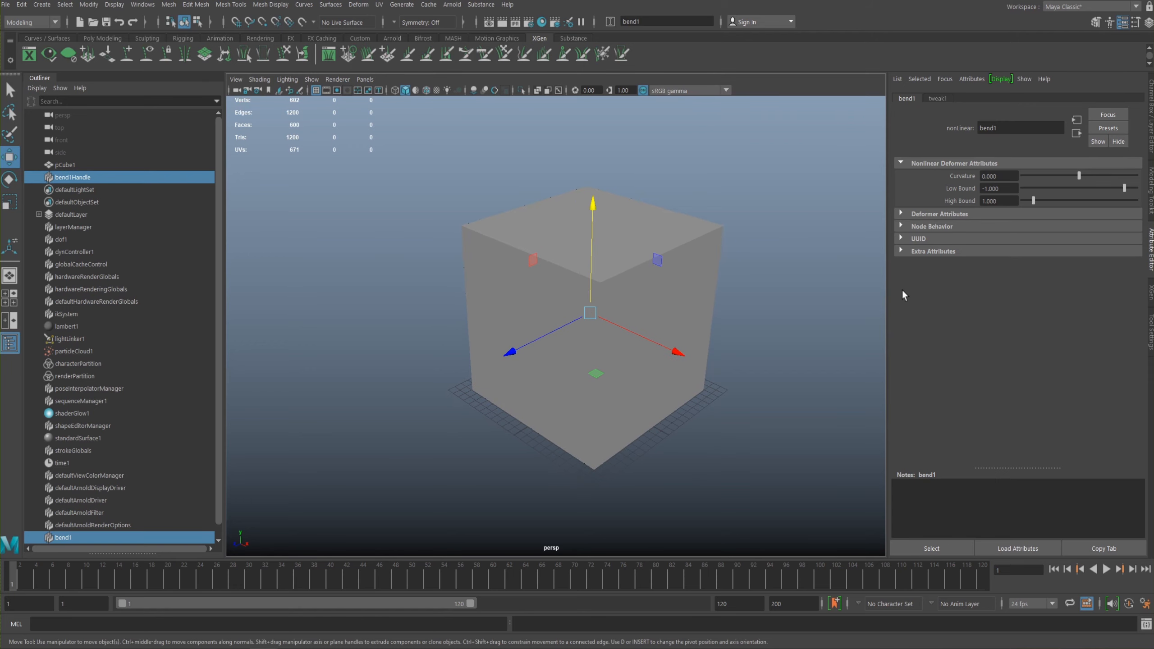
pyautogui.keyDown('alt'); pyautogui.moveTo(519, 227); pyautogui.dragTo(458, 232); pyautogui.keyUp('alt')
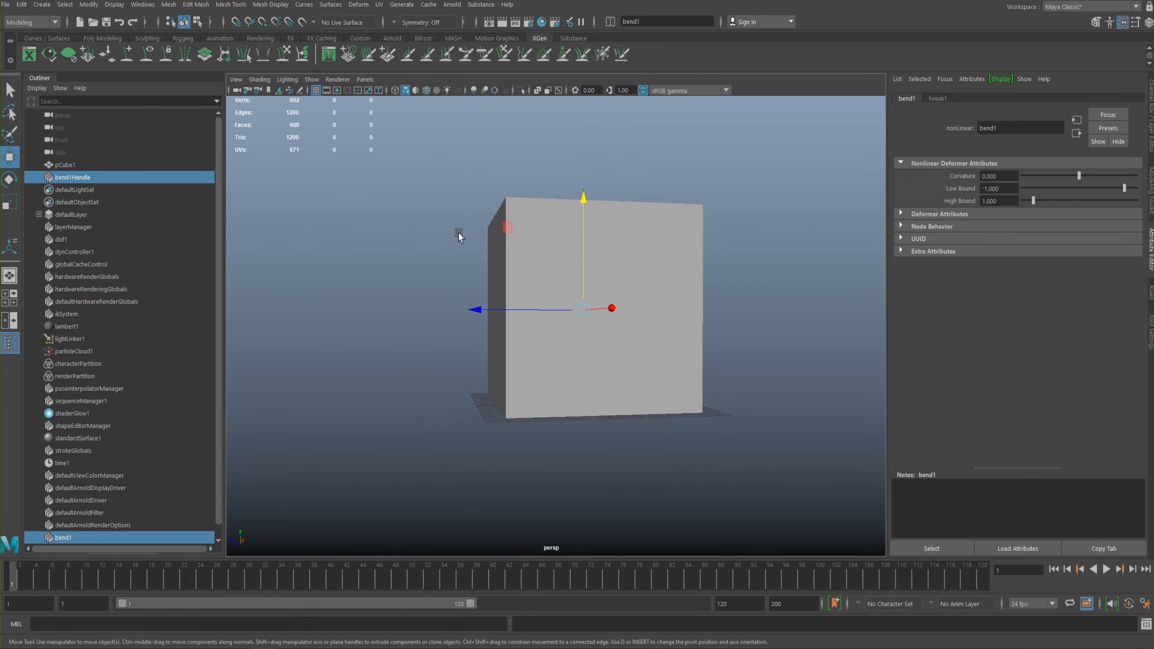
# Step: Select only the bend handle, examine it inside the cube in wireframe, and return to shaded display
pyautogui.click(72, 179)
pyautogui.keyDown('alt'); pyautogui.moveTo(471, 206); pyautogui.dragTo(416, 240); pyautogui.keyUp('alt')
pyautogui.press('4')
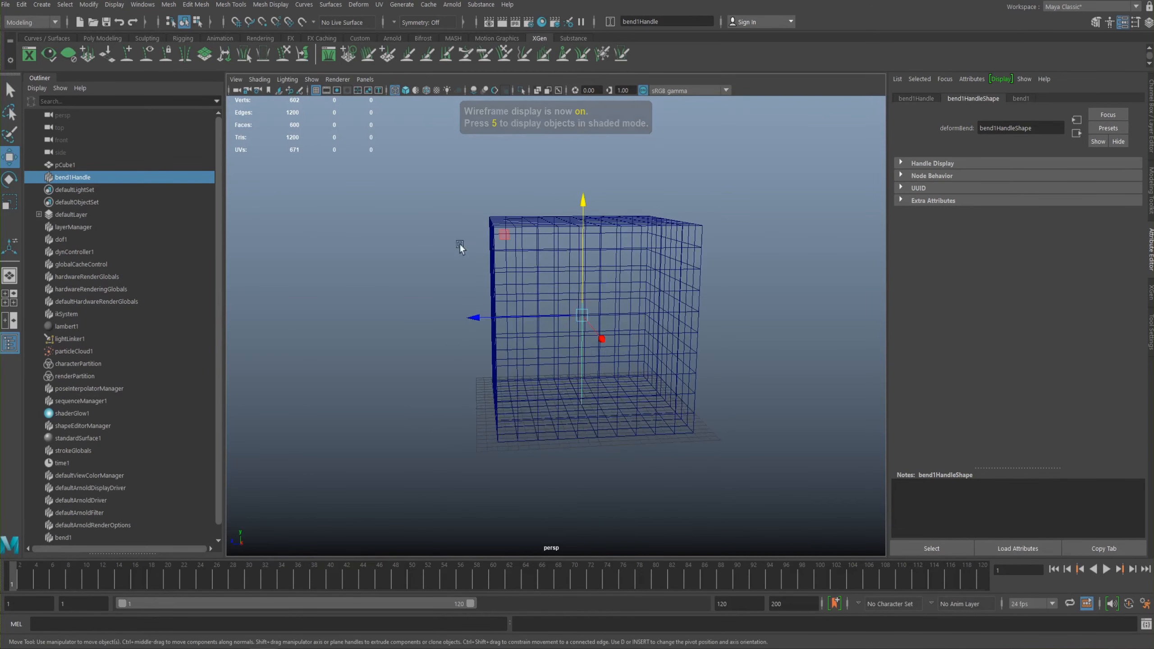
pyautogui.moveTo(592, 344)
pyautogui.keyDown('alt'); pyautogui.mouseDown()
pyautogui.moveTo(503, 278)
pyautogui.moveTo(440, 270)
pyautogui.moveTo(490, 241)
pyautogui.moveTo(374, 251)
pyautogui.moveTo(563, 245)
pyautogui.moveTo(440, 275)
pyautogui.moveTo(526, 273)
pyautogui.mouseUp(); pyautogui.keyUp('alt')
pyautogui.press('5')
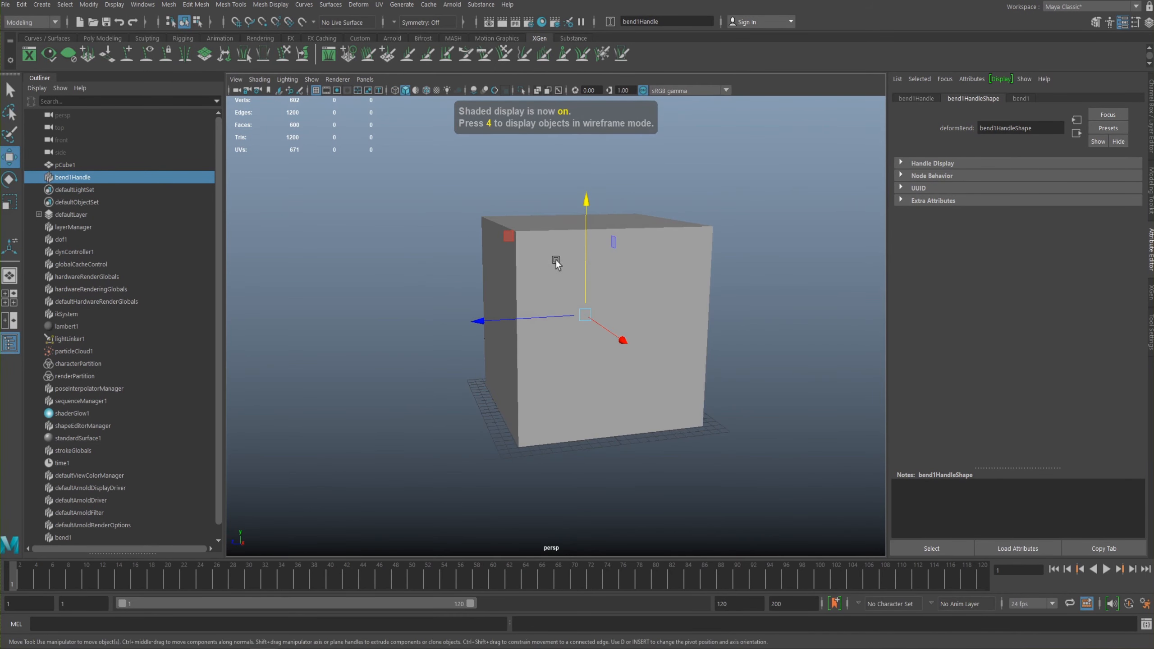
# Step: Open the bend1 deformer attributes and raise the curvature to about 14.4
pyautogui.click(1021, 99)
pyautogui.keyDown('alt'); pyautogui.moveTo(509, 205); pyautogui.dragTo(669, 225); pyautogui.keyUp('alt')
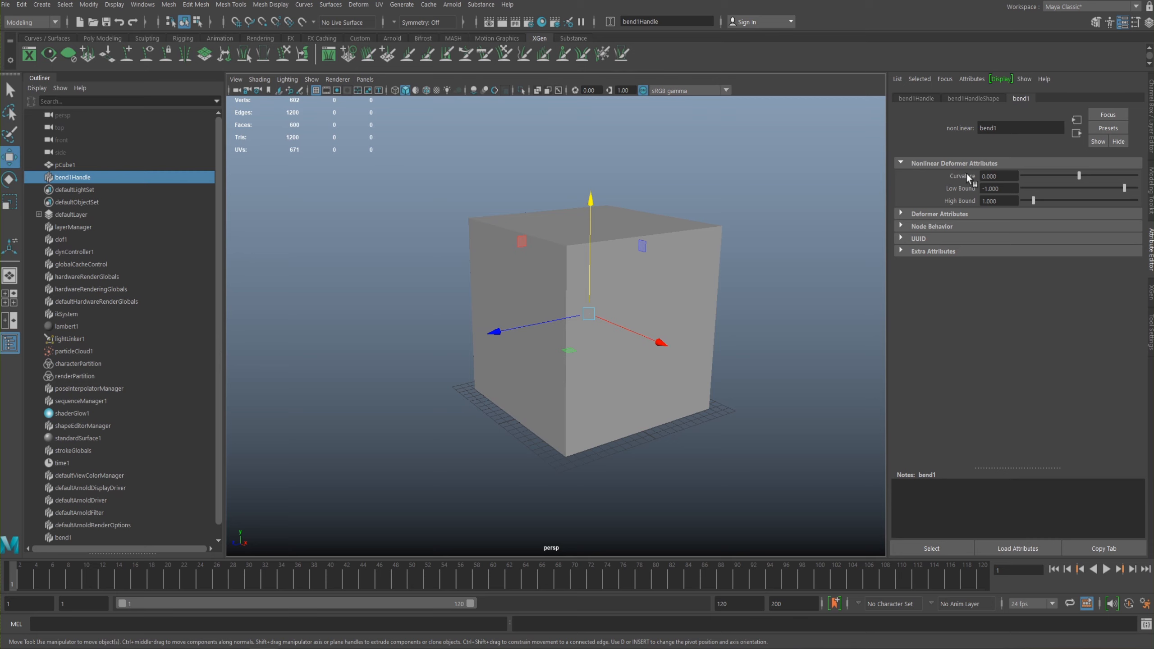
pyautogui.click(997, 176)
pyautogui.press('Tab')
pyautogui.press('Tab')
pyautogui.click(1004, 176)
pyautogui.moveTo(1011, 177); pyautogui.dragTo(948, 175)
pyautogui.moveTo(1080, 178)
pyautogui.mouseDown()
pyautogui.moveTo(1100, 180)
pyautogui.moveTo(1057, 174)
pyautogui.moveTo(1092, 172)
pyautogui.moveTo(1084, 175)
pyautogui.mouseUp()
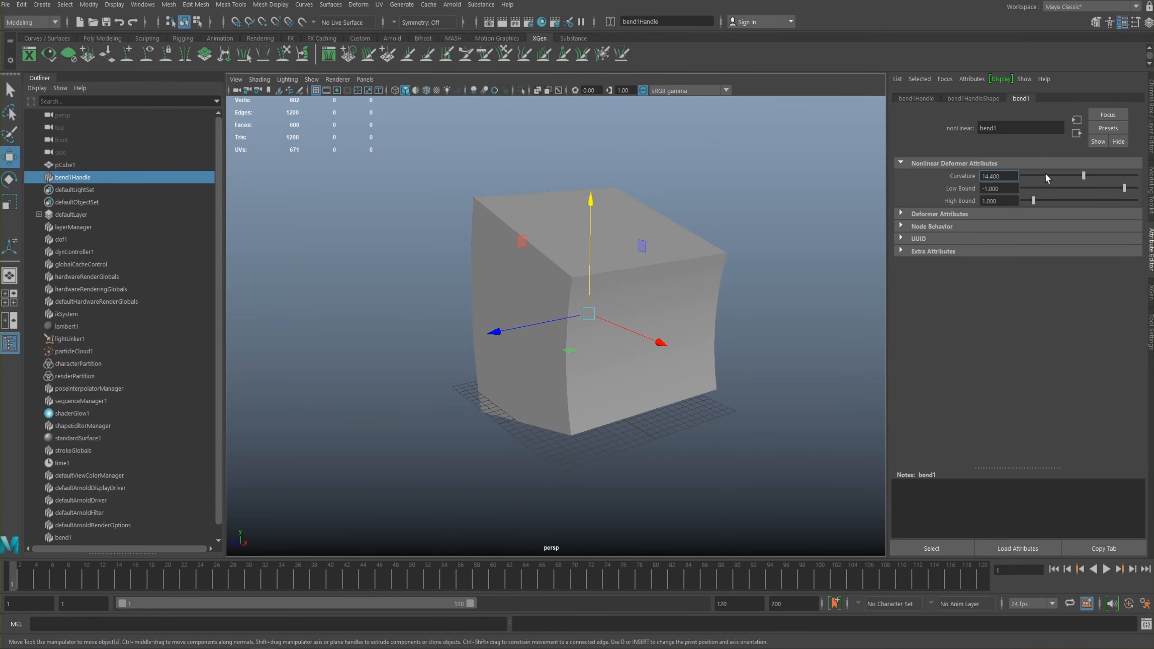
# Step: Try bend curvature values of 90 and 30 on the cube
pyautogui.doubleClick(1013, 176)
pyautogui.write('90')
pyautogui.press('Return')
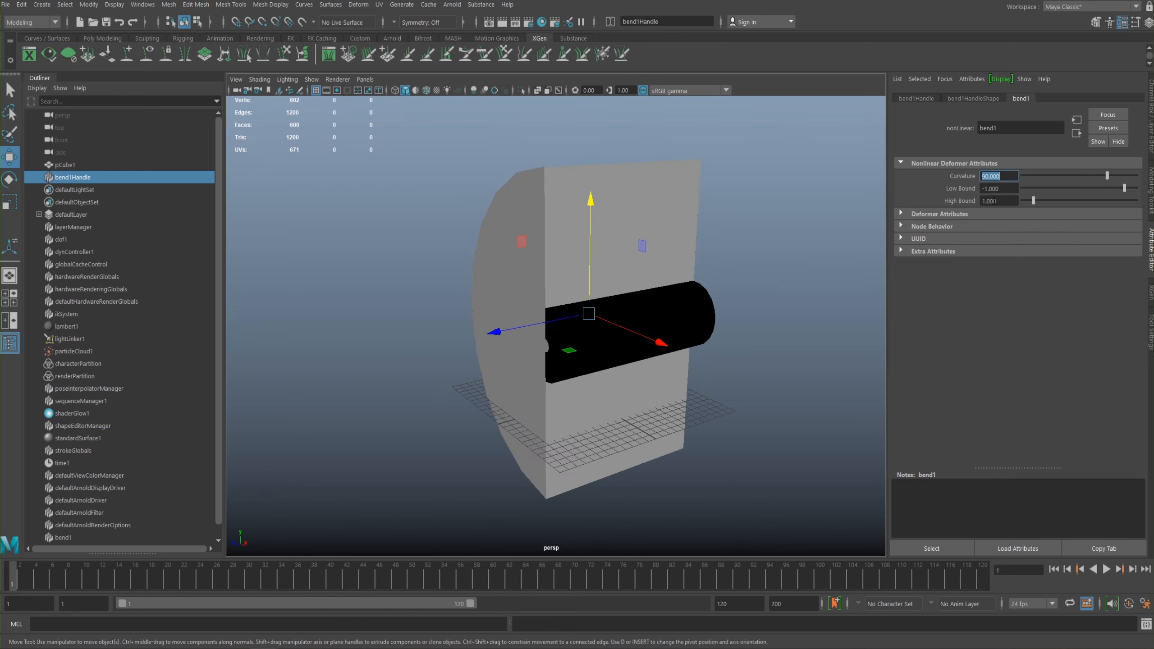
pyautogui.write('30')
pyautogui.press('Return')
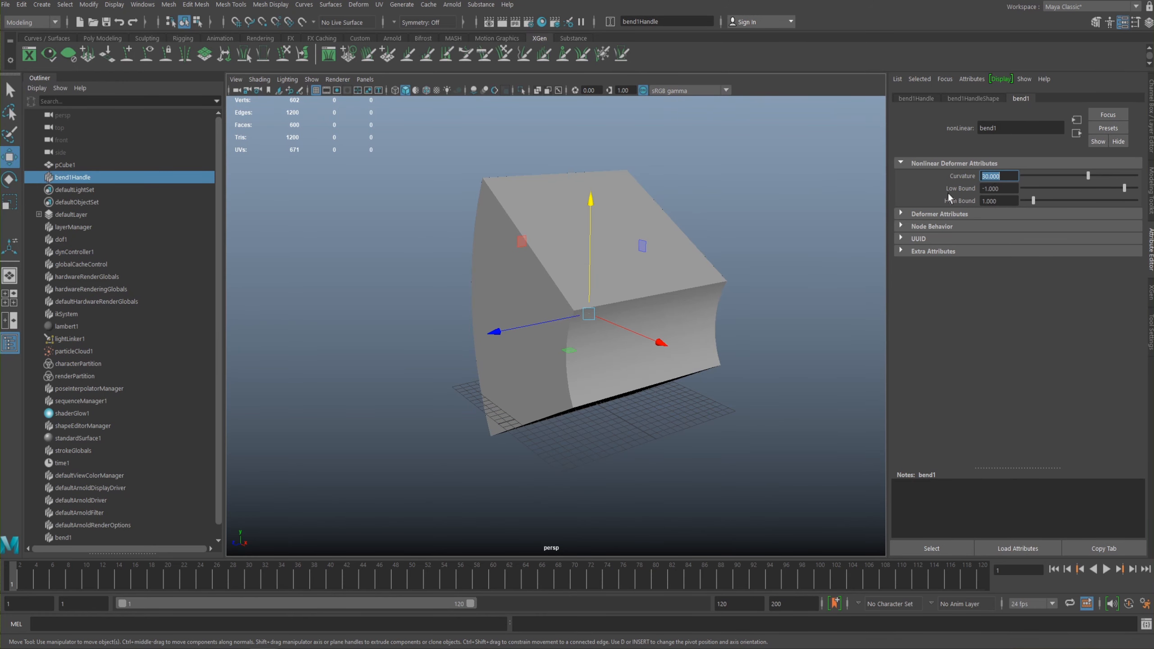
# Step: Show the bent cube in wireframe, raise the curvature to about 50.4, and set it to 90
pyautogui.keyDown('alt'); pyautogui.moveTo(752, 268); pyautogui.dragTo(783, 269); pyautogui.keyUp('alt')
pyautogui.press('4')
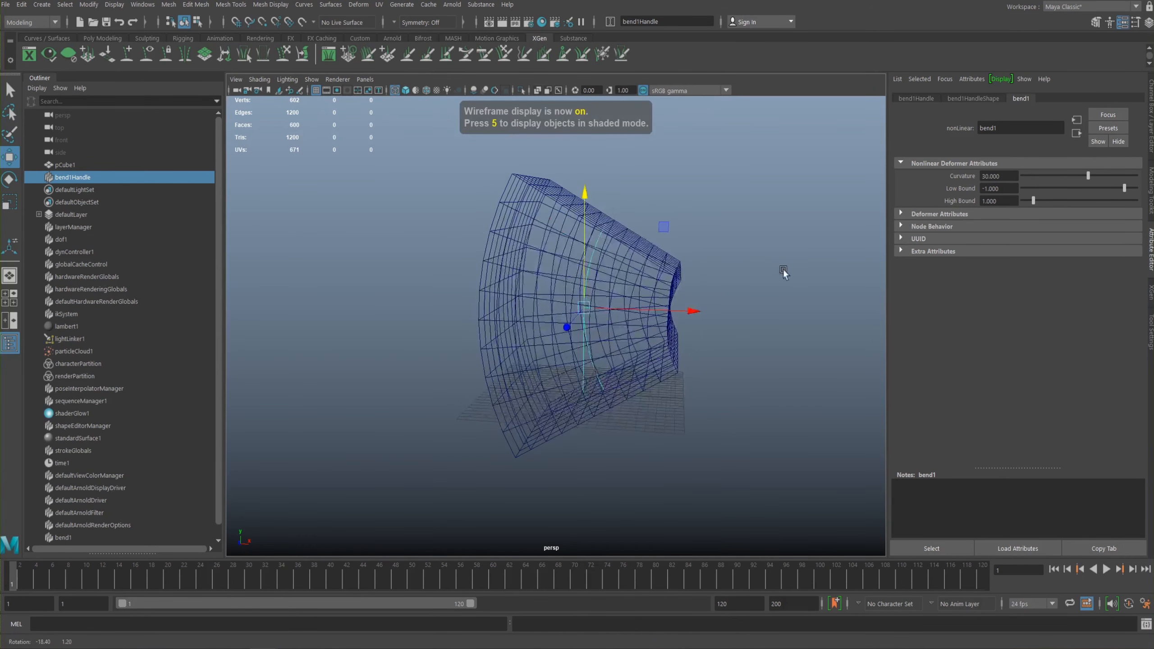
pyautogui.moveTo(1084, 176)
pyautogui.mouseDown()
pyautogui.moveTo(1147, 178)
pyautogui.moveTo(1076, 171)
pyautogui.moveTo(1125, 170)
pyautogui.moveTo(1095, 171)
pyautogui.mouseUp()
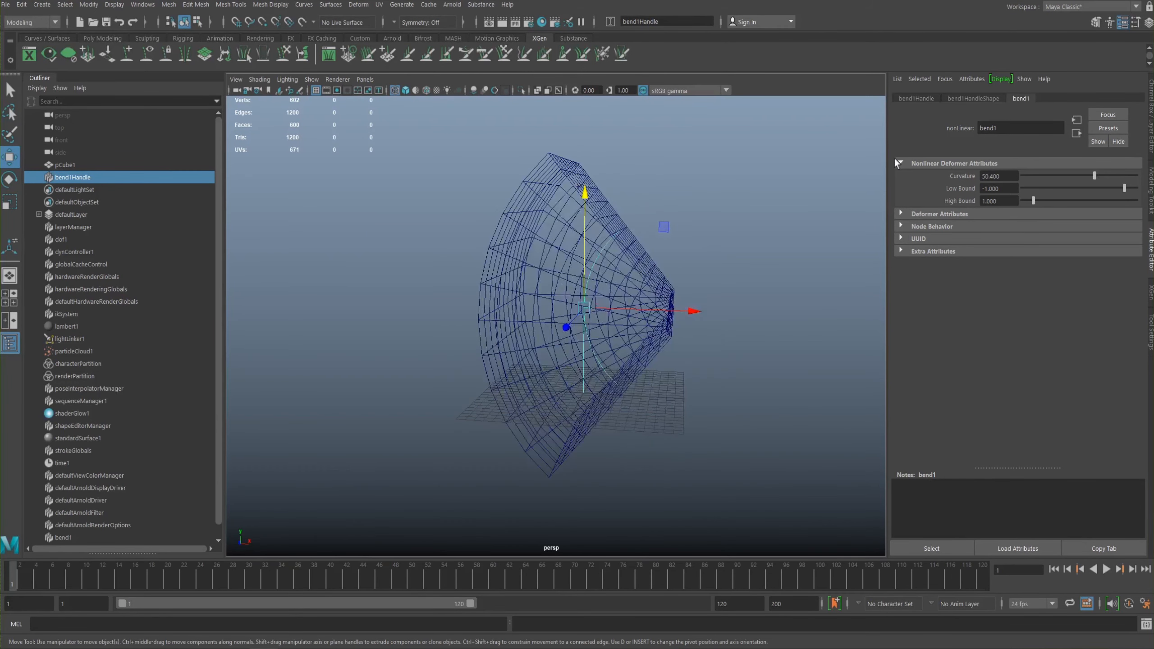
pyautogui.doubleClick(1012, 177)
pyautogui.write('90')
pyautogui.press('Return')
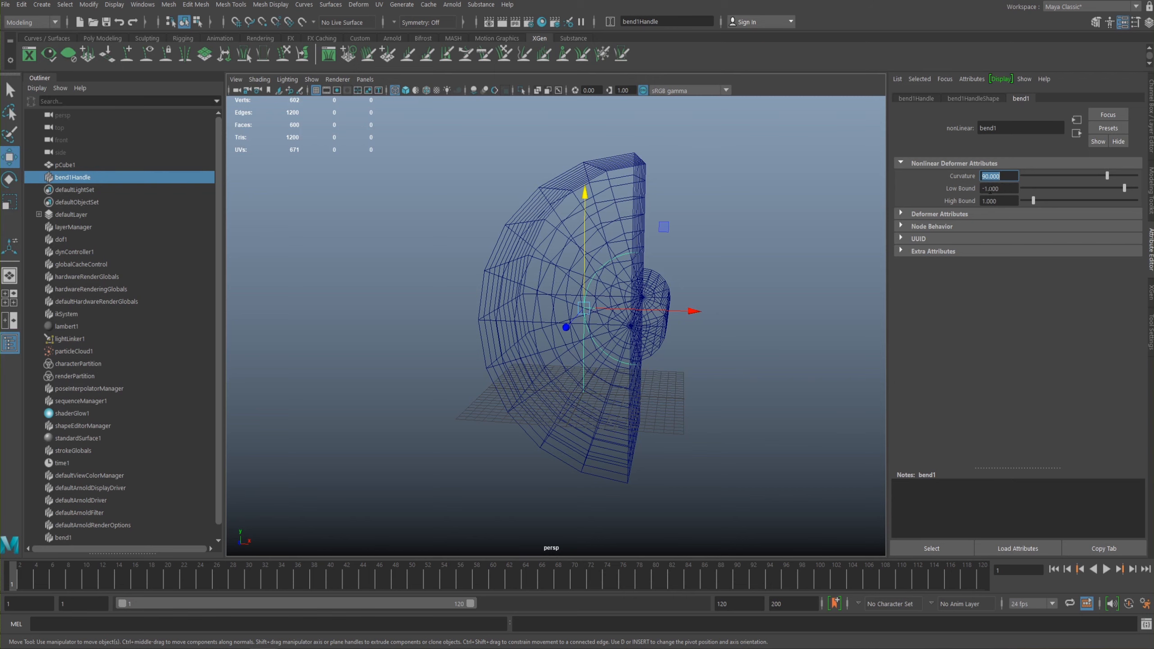
# Step: Set the bend's low bound to 0 and examine the half-bent cube in shaded display
pyautogui.doubleClick(998, 188)
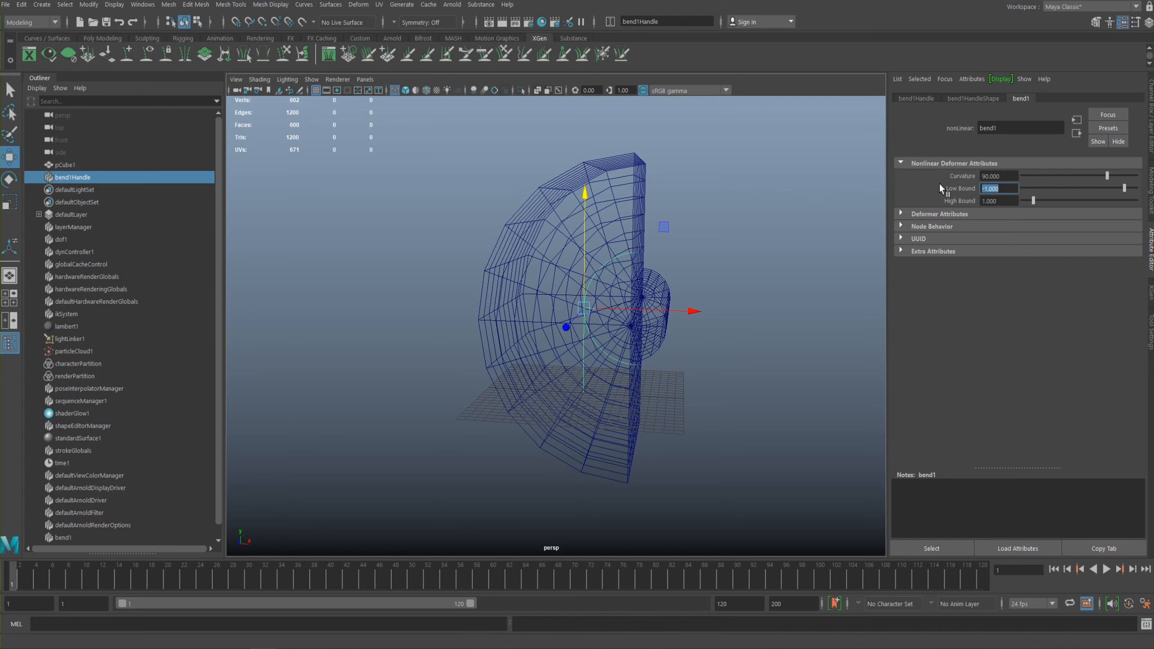
pyautogui.write('0')
pyautogui.press('Return')
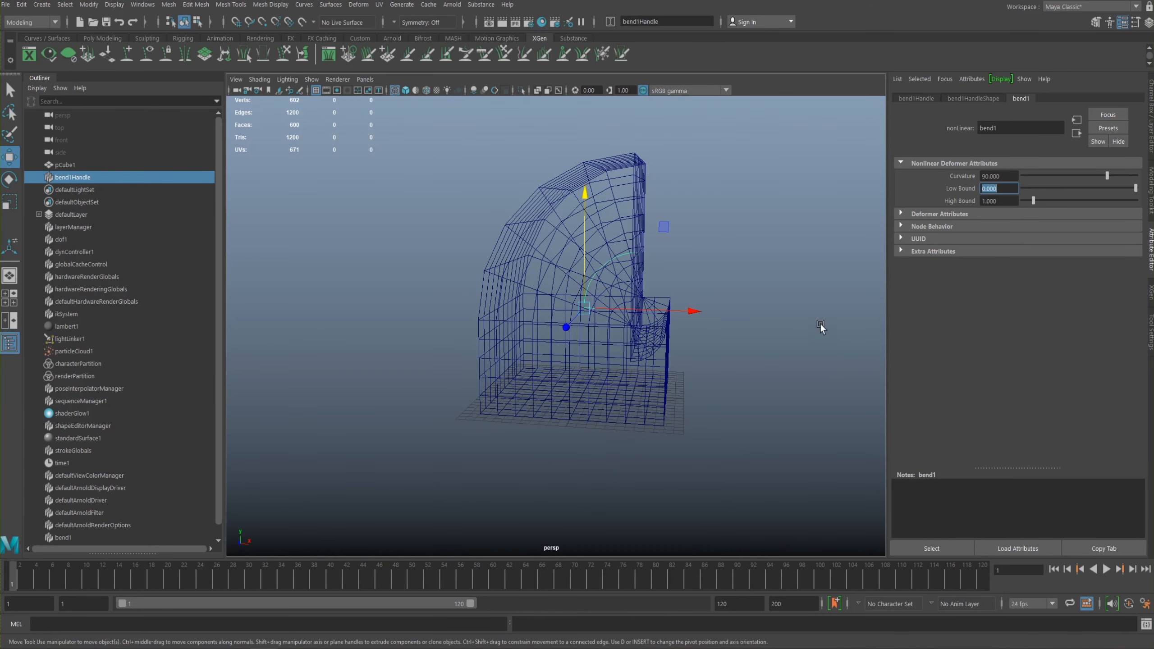
pyautogui.moveTo(729, 278)
pyautogui.keyDown('alt'); pyautogui.mouseDown()
pyautogui.moveTo(764, 281)
pyautogui.moveTo(736, 280)
pyautogui.moveTo(668, 325)
pyautogui.mouseUp(); pyautogui.keyUp('alt')
pyautogui.press('5')
pyautogui.keyDown('alt'); pyautogui.moveTo(600, 370); pyautogui.dragTo(799, 299); pyautogui.keyUp('alt')
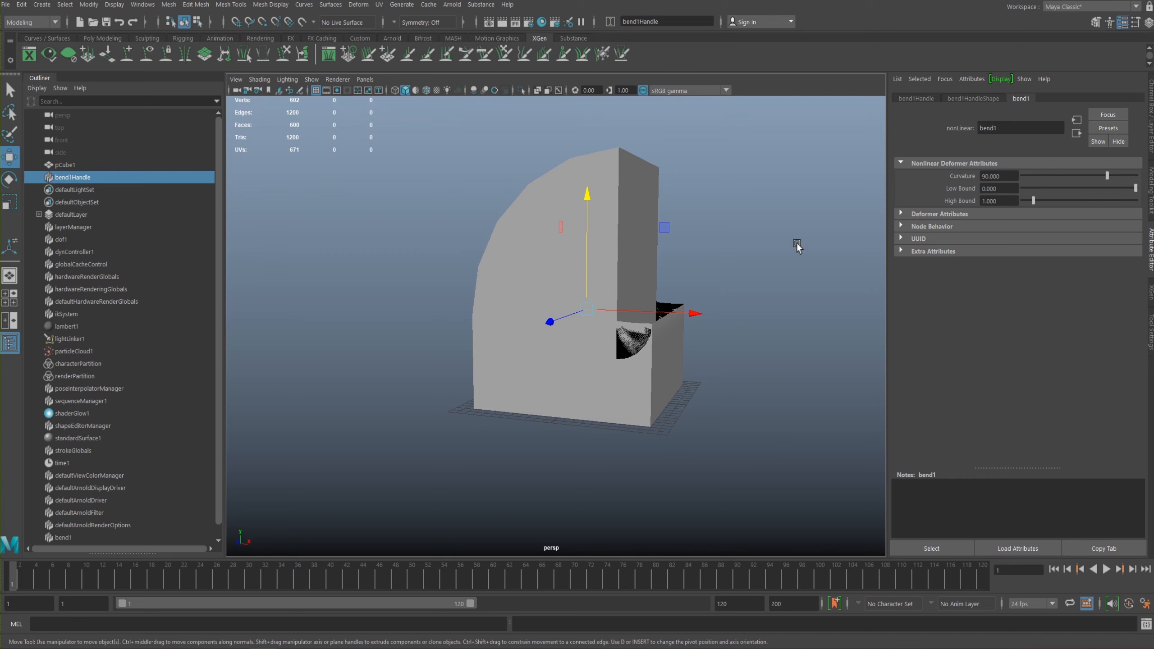
pyautogui.keyDown('alt'); pyautogui.moveTo(745, 262); pyautogui.dragTo(649, 304); pyautogui.keyUp('alt')
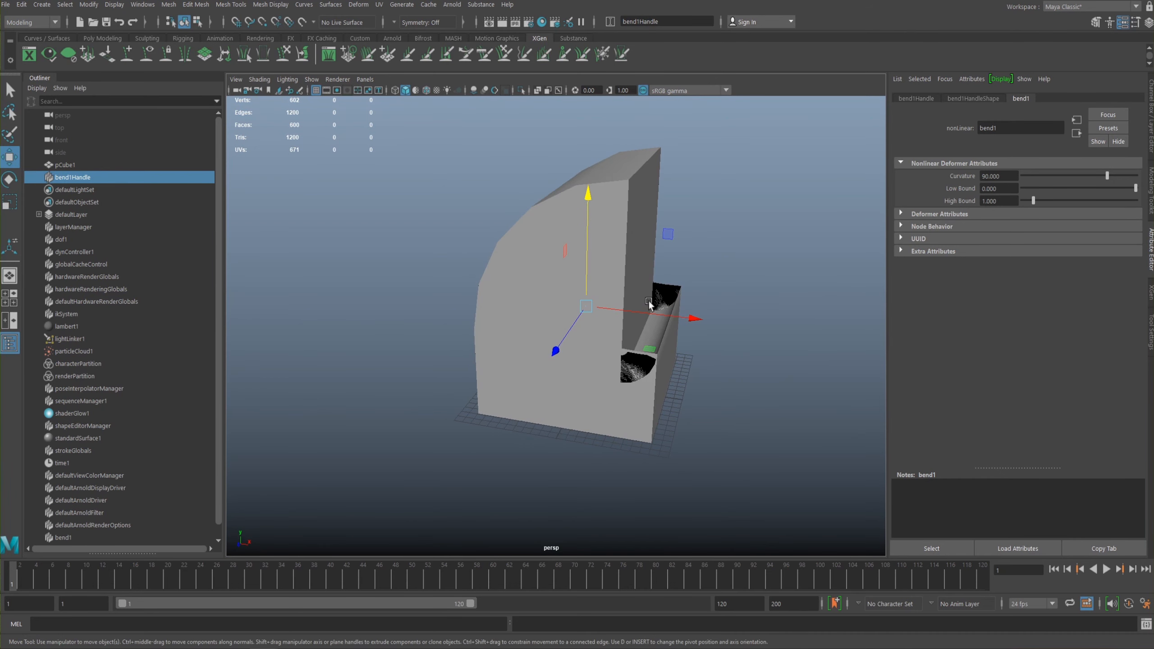
# Step: Lower the bend curvature to about 41.8 and view the reselected bend handle in wireframe
pyautogui.moveTo(1099, 175)
pyautogui.mouseDown()
pyautogui.moveTo(1082, 173)
pyautogui.moveTo(1092, 175)
pyautogui.mouseUp()
pyautogui.keyDown('alt'); pyautogui.moveTo(818, 172); pyautogui.dragTo(808, 218); pyautogui.keyUp('alt')
pyautogui.press('4')
pyautogui.click(808, 218)
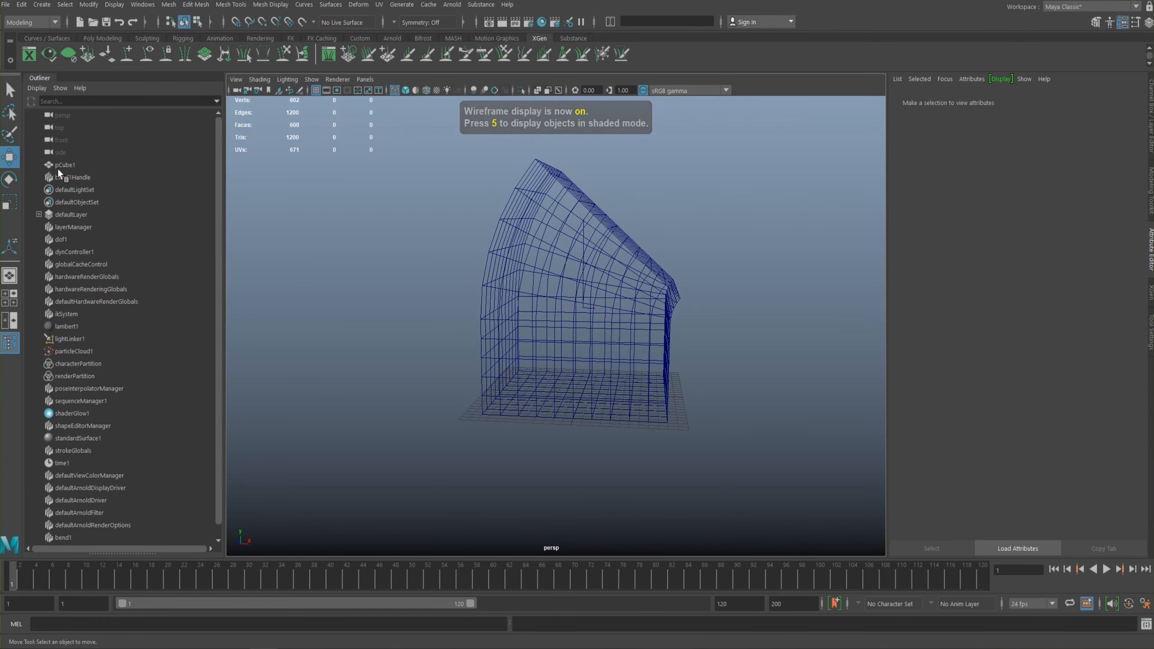
pyautogui.click(69, 177)
pyautogui.keyDown('alt'); pyautogui.moveTo(647, 246); pyautogui.dragTo(697, 249); pyautogui.keyUp('alt')
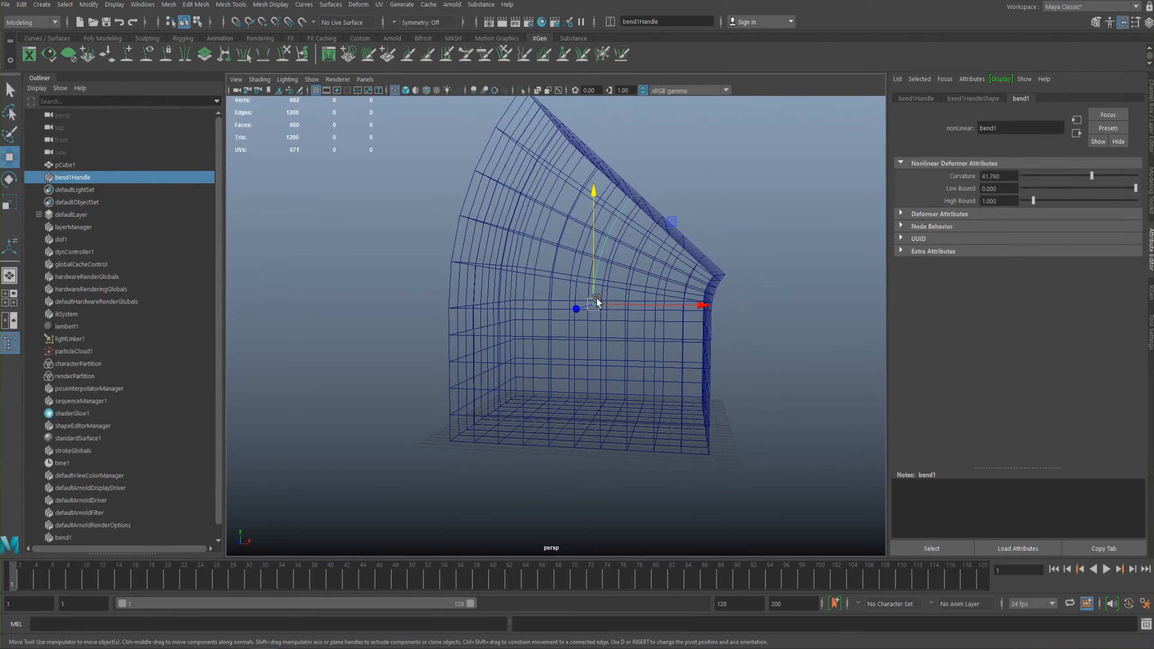
# Step: Try a low bound of about -9.9, compare -1 with 0, and leave the low bound at -1
pyautogui.click(1022, 187)
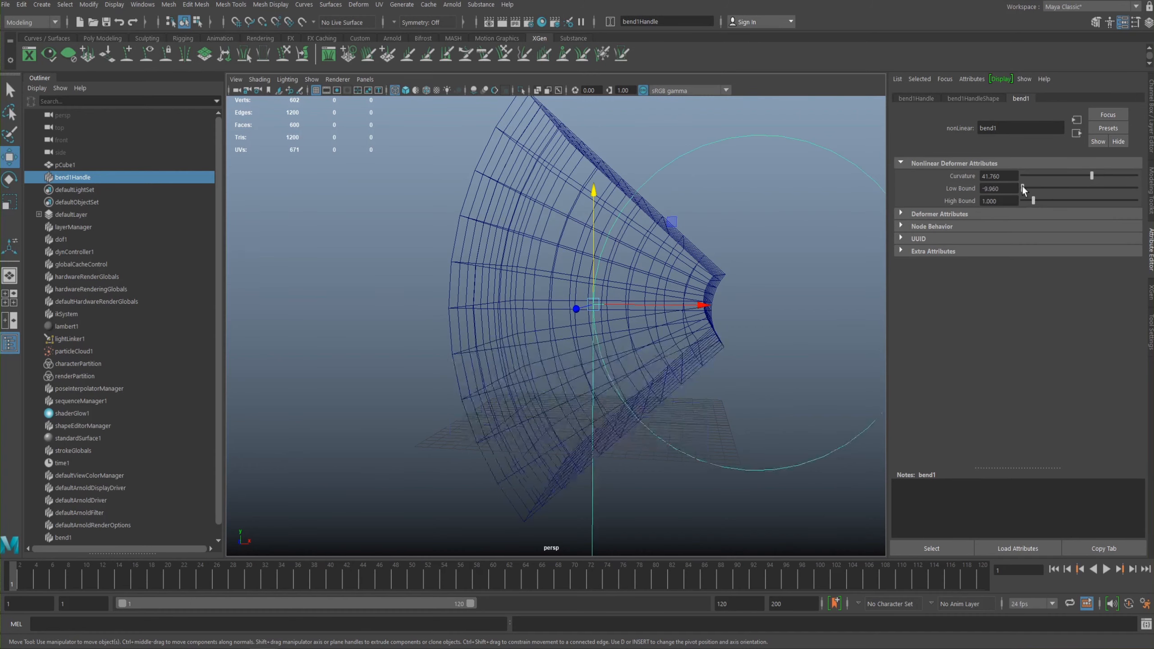
pyautogui.doubleClick(1008, 188)
pyautogui.write('-1')
pyautogui.press('Return')
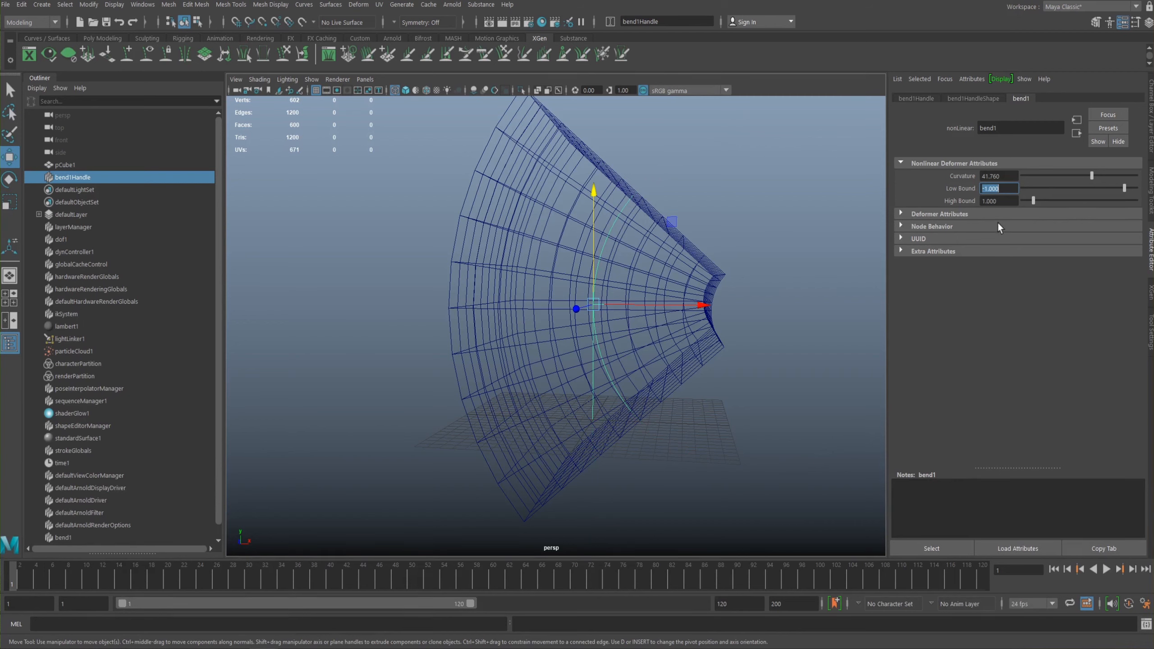
pyautogui.write('0')
pyautogui.press('Return')
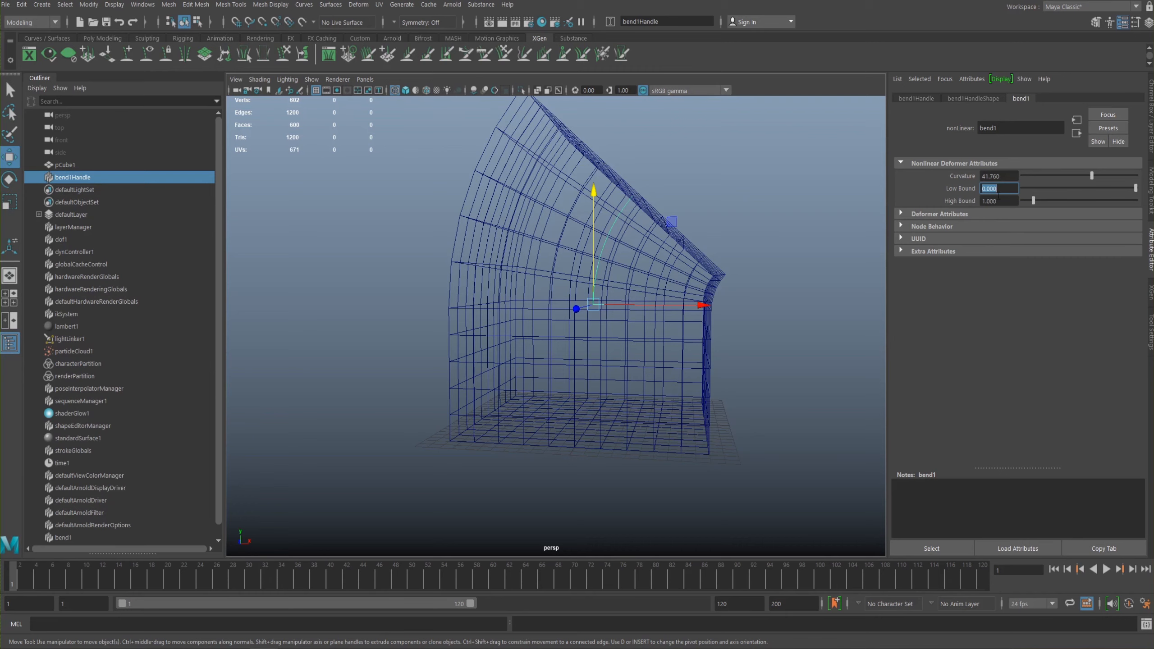
pyautogui.write('-1')
pyautogui.press('Return')
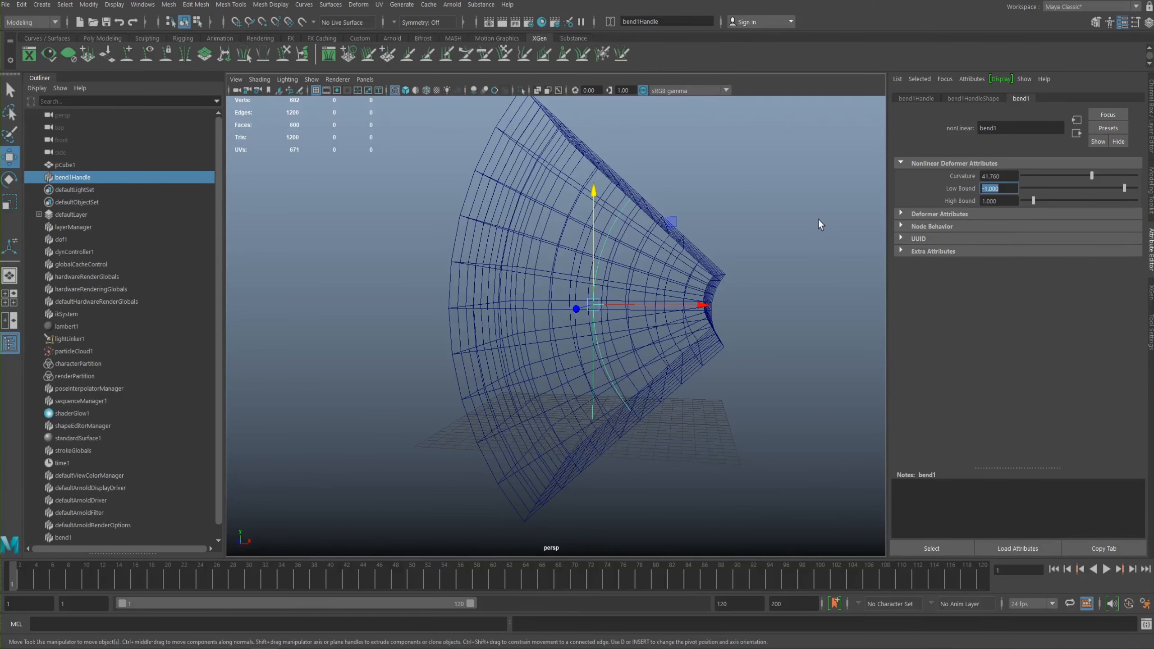
# Step: Return to shaded display and reverse the bend direction with a curvature of about -56.2
pyautogui.keyDown('alt'); pyautogui.moveTo(556, 220); pyautogui.dragTo(622, 260); pyautogui.keyUp('alt')
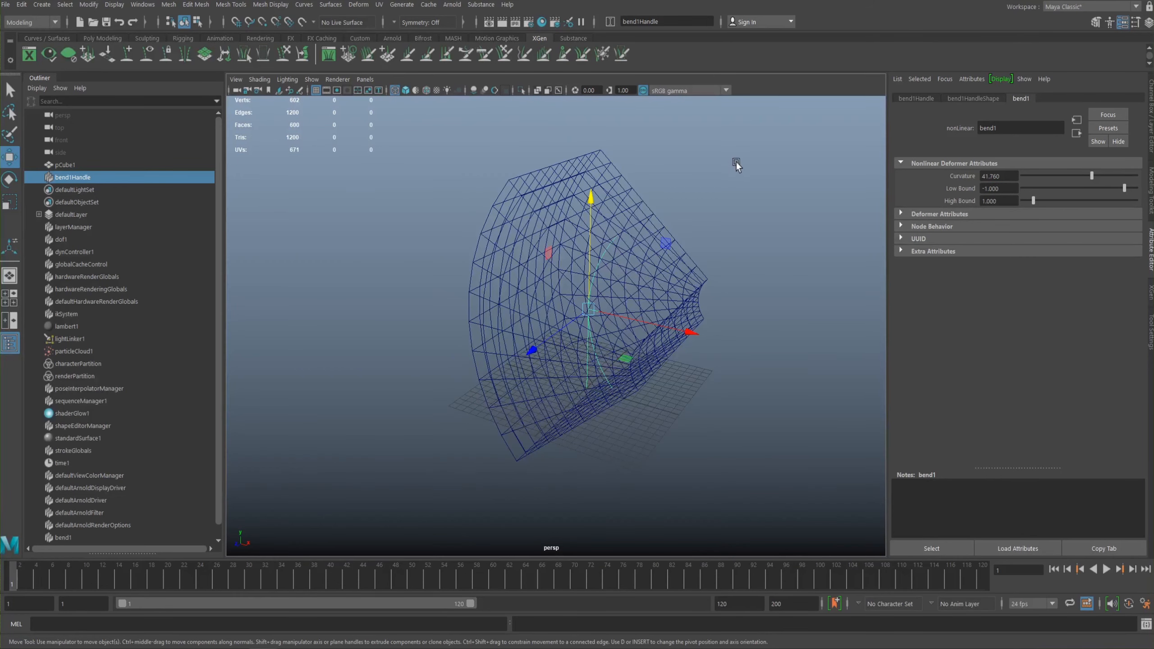
pyautogui.press('5')
pyautogui.moveTo(709, 234)
pyautogui.keyDown('alt'); pyautogui.mouseDown()
pyautogui.moveTo(568, 219)
pyautogui.moveTo(662, 204)
pyautogui.moveTo(609, 205)
pyautogui.mouseUp(); pyautogui.keyUp('alt')
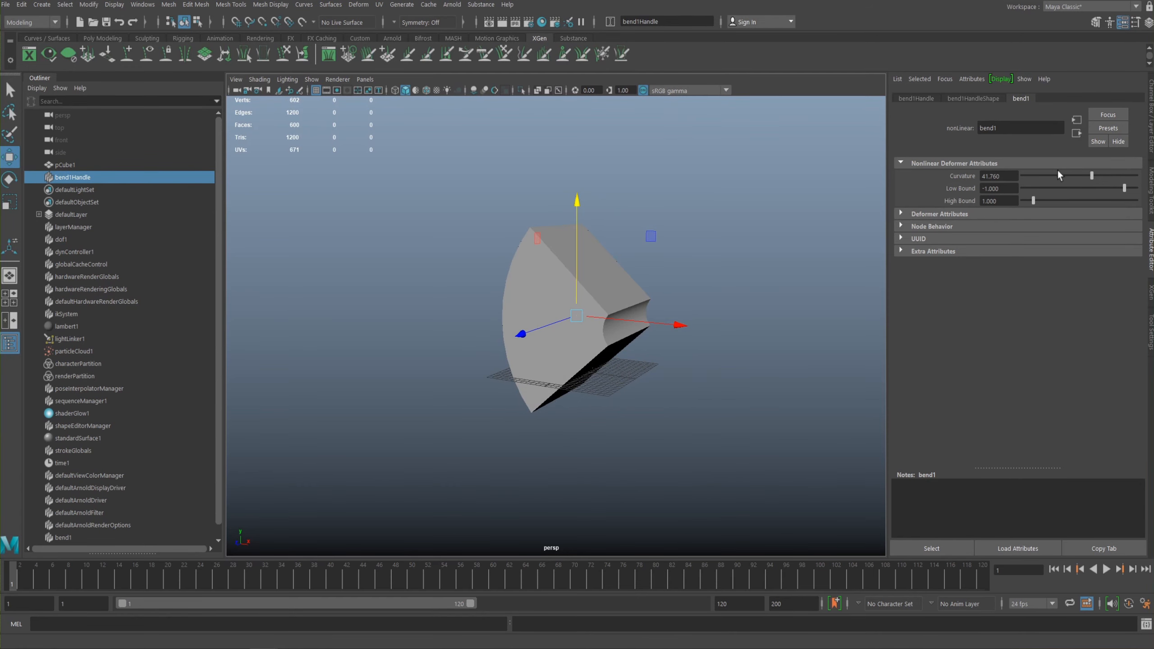
pyautogui.moveTo(1043, 177)
pyautogui.mouseDown()
pyautogui.moveTo(1033, 175)
pyautogui.moveTo(1061, 176)
pyautogui.mouseUp()
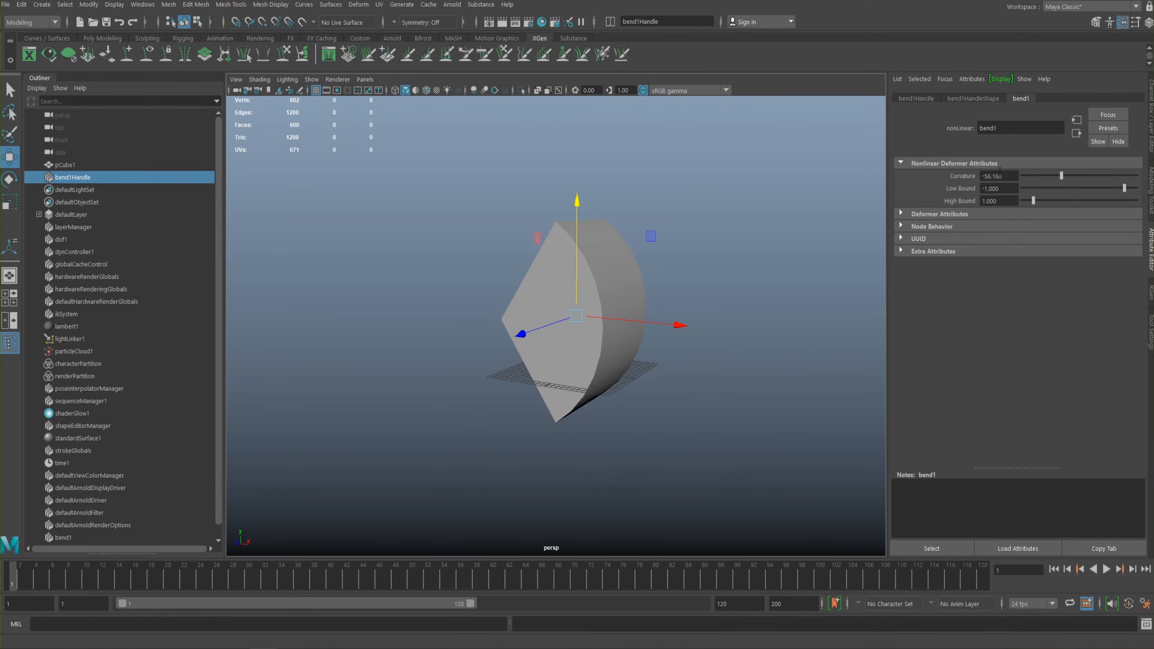
# Step: Reset the bend's curvature and low bound to 0, and bend the cube's upper half with a curvature of about -40.3
pyautogui.doubleClick(1008, 176)
pyautogui.write('0')
pyautogui.press('Return')
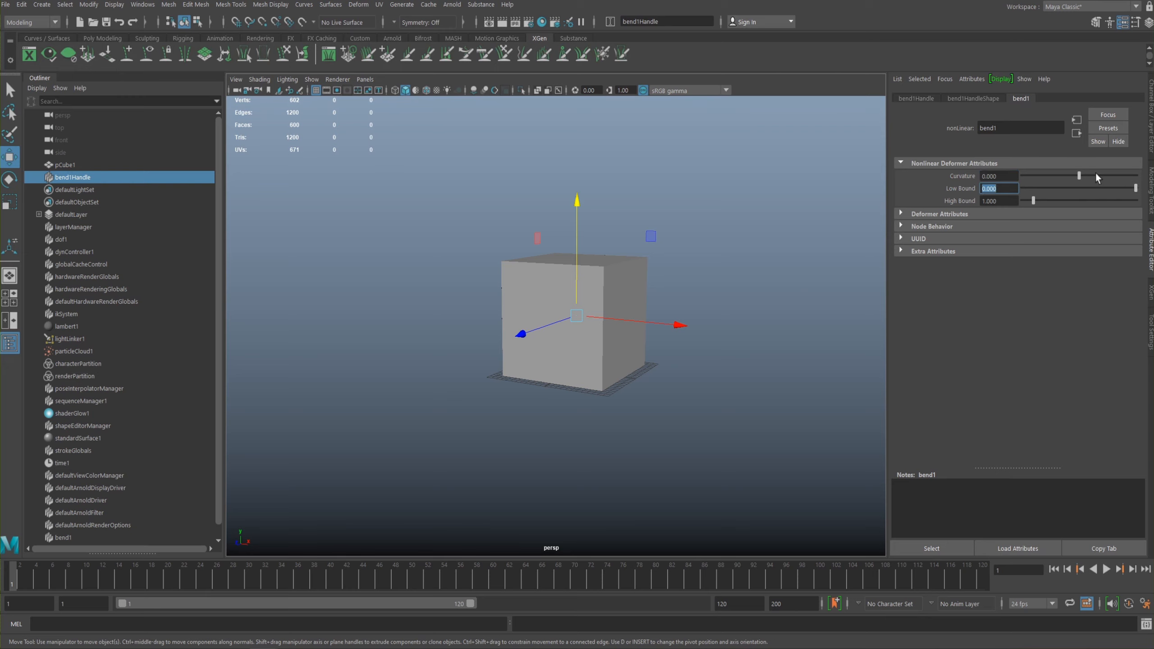
pyautogui.moveTo(1065, 175); pyautogui.dragTo(1082, 175)
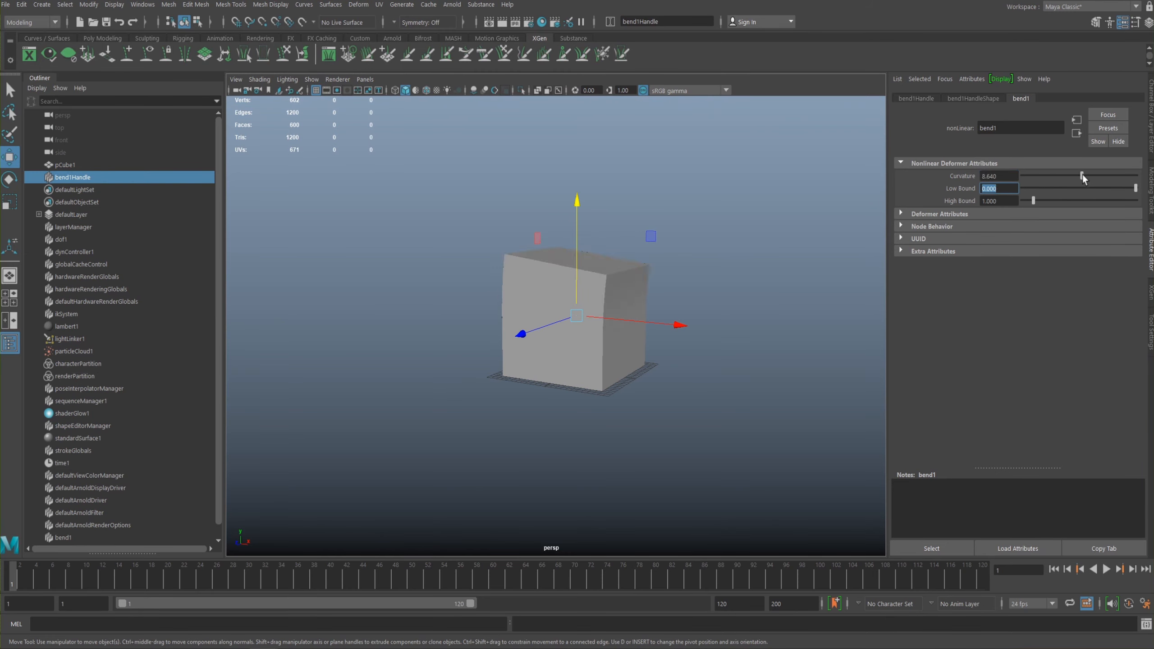
pyautogui.moveTo(1074, 171)
pyautogui.mouseDown()
pyautogui.moveTo(1089, 172)
pyautogui.moveTo(1064, 173)
pyautogui.moveTo(1092, 170)
pyautogui.moveTo(1073, 174)
pyautogui.mouseUp()
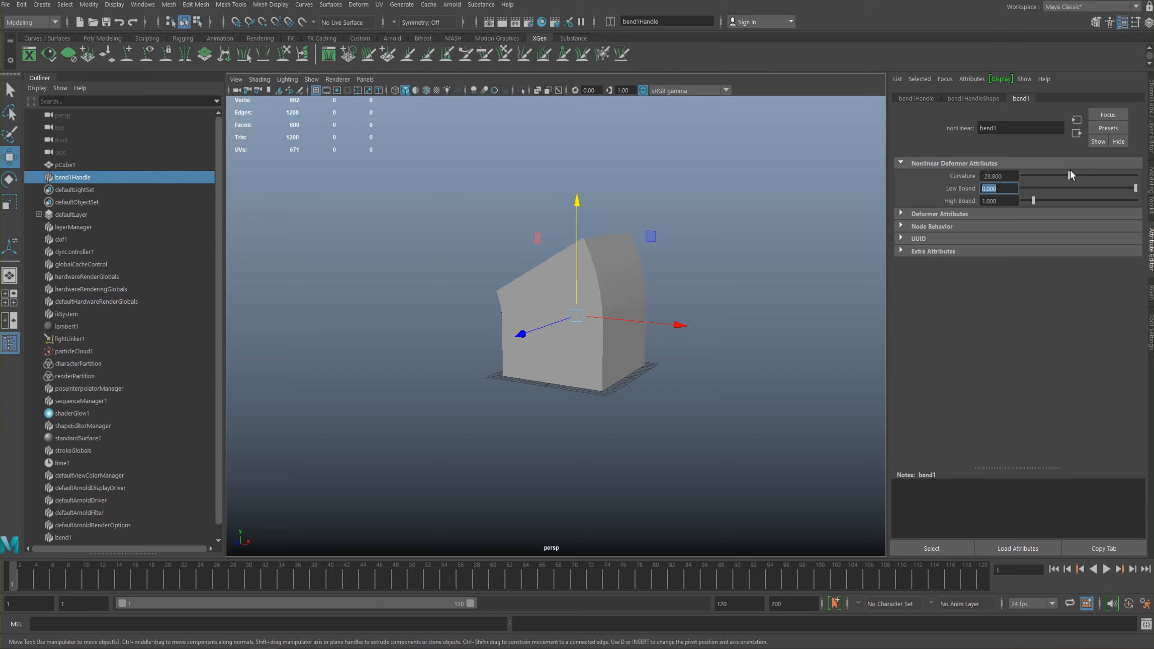
# Step: Reselect the bend handle and view it inside the cube in wireframe display
pyautogui.keyDown('alt'); pyautogui.moveTo(351, 268); pyautogui.dragTo(389, 250); pyautogui.keyUp('alt')
pyautogui.scroll(5, 363, 251)
pyautogui.click(64, 164)
pyautogui.click(83, 179)
pyautogui.keyDown('alt'); pyautogui.moveTo(580, 225); pyautogui.dragTo(509, 288); pyautogui.keyUp('alt')
pyautogui.press('4')
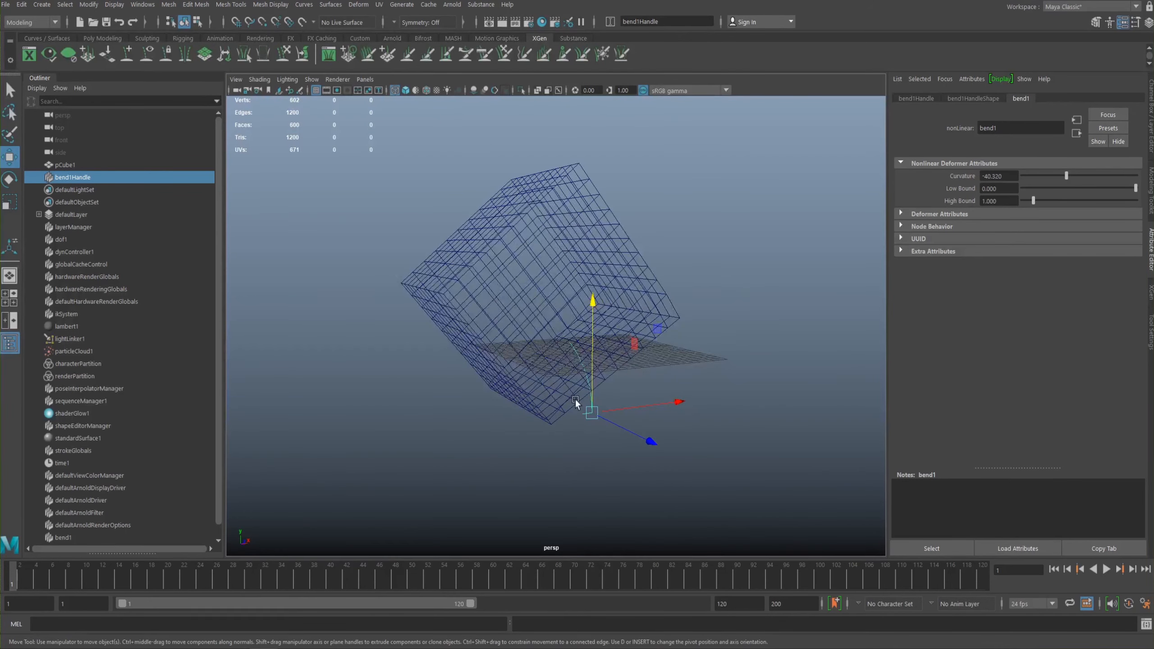
# Step: Shift the bend handle vertically to a height of about 7.15, and return to shaded display
pyautogui.moveTo(597, 304); pyautogui.dragTo(586, 177)
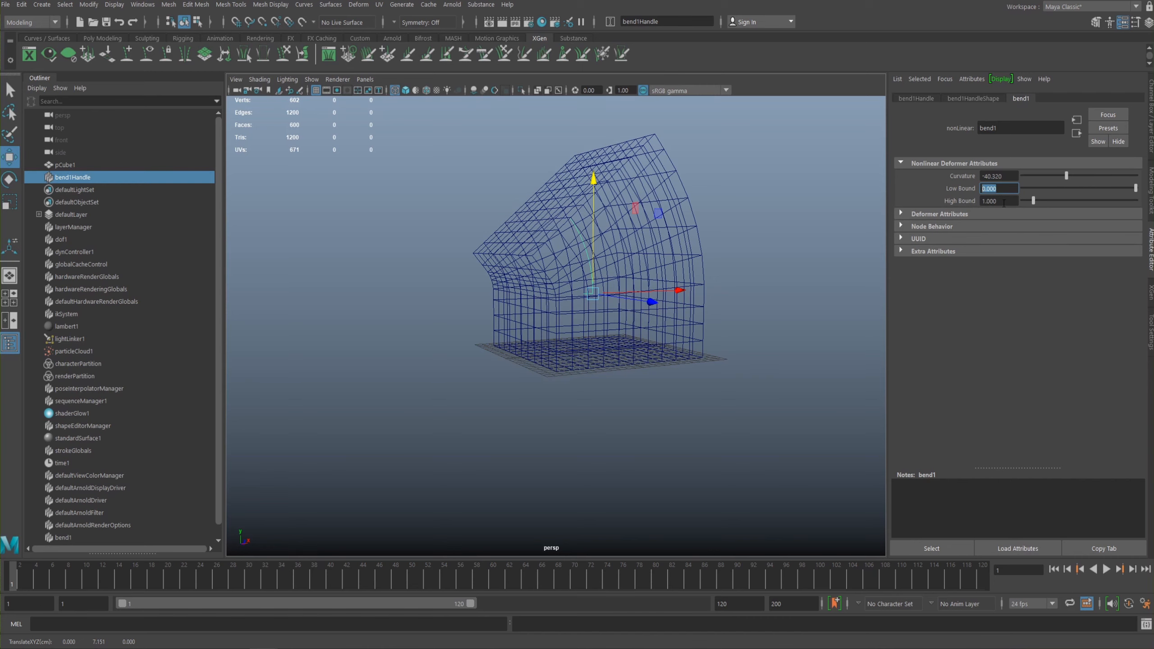
pyautogui.moveTo(679, 216)
pyautogui.keyDown('alt'); pyautogui.mouseDown()
pyautogui.moveTo(610, 211)
pyautogui.moveTo(592, 182)
pyautogui.moveTo(609, 240)
pyautogui.moveTo(611, 186)
pyautogui.moveTo(622, 310)
pyautogui.moveTo(612, 167)
pyautogui.moveTo(609, 266)
pyautogui.moveTo(609, 179)
pyautogui.moveTo(609, 216)
pyautogui.moveTo(603, 193)
pyautogui.moveTo(607, 91)
pyautogui.moveTo(665, 392)
pyautogui.moveTo(630, 216)
pyautogui.moveTo(642, 54)
pyautogui.moveTo(653, 287)
pyautogui.moveTo(642, 165)
pyautogui.moveTo(754, 216)
pyautogui.moveTo(723, 223)
pyautogui.mouseUp(); pyautogui.keyUp('alt')
pyautogui.press('5')
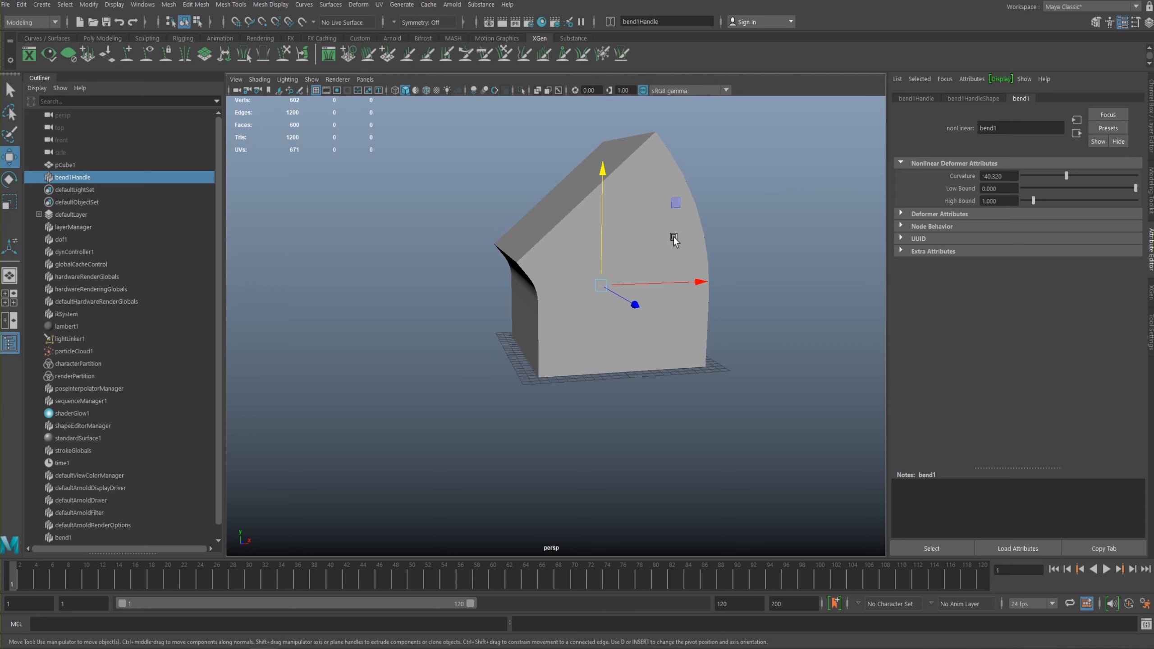
# Step: Try rotating the bend handle freely to change the bend direction, and undo the rotation
pyautogui.press('e')
pyautogui.moveTo(605, 251); pyautogui.dragTo(743, 270)
pyautogui.hotkey('ctrl', 'z')
pyautogui.hotkey('ctrl', 'z')
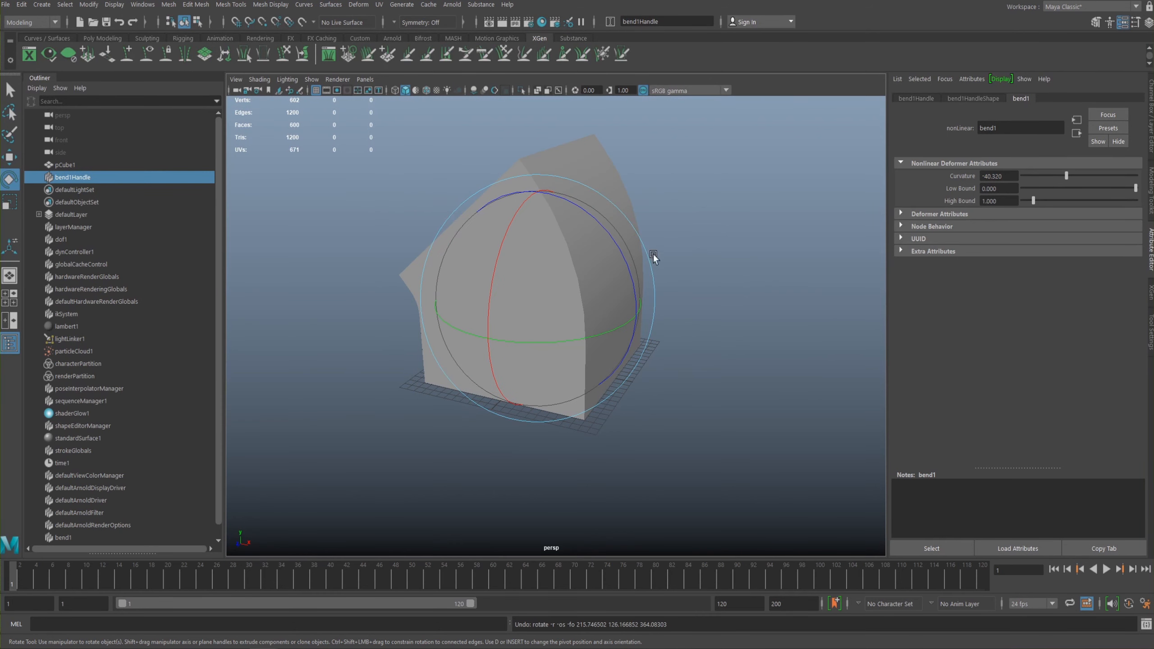
# Step: Delete the bent cube together with its bend handle
pyautogui.keyDown('alt'); pyautogui.moveTo(645, 240); pyautogui.dragTo(732, 245); pyautogui.keyUp('alt')
pyautogui.keyDown('alt'); pyautogui.moveTo(732, 245); pyautogui.dragTo(670, 196, button='right'); pyautogui.keyUp('alt')
pyautogui.moveTo(707, 181); pyautogui.dragTo(424, 313)
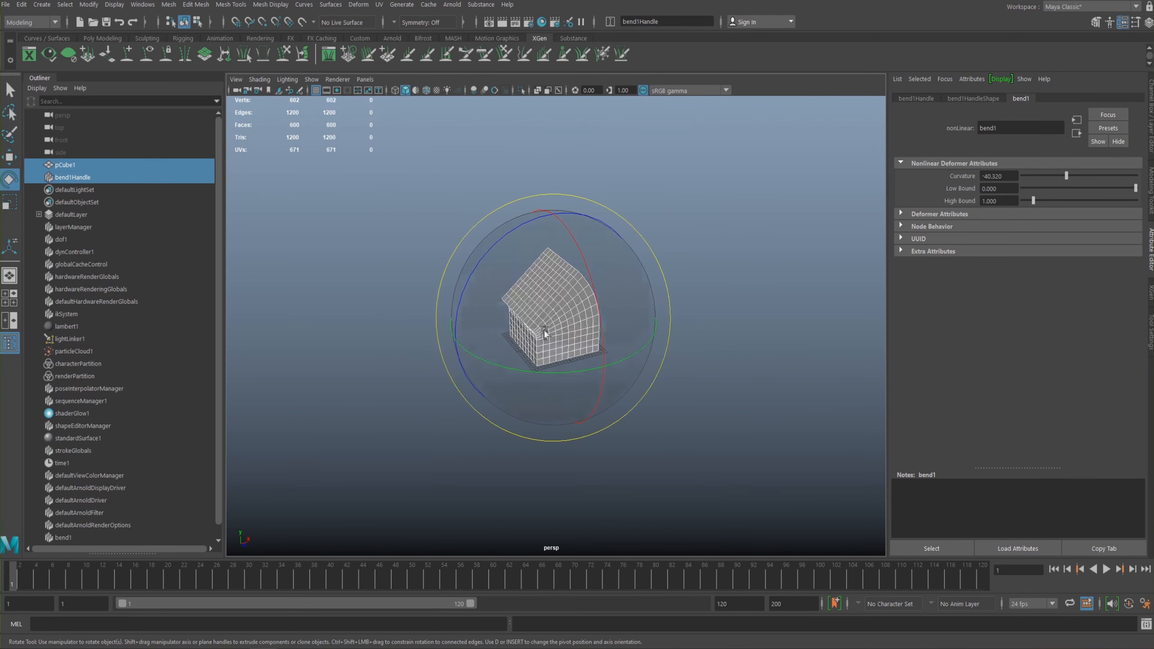
pyautogui.press('Delete')
pyautogui.keyDown('alt'); pyautogui.moveTo(572, 250); pyautogui.dragTo(635, 265, button='middle'); pyautogui.keyUp('alt')
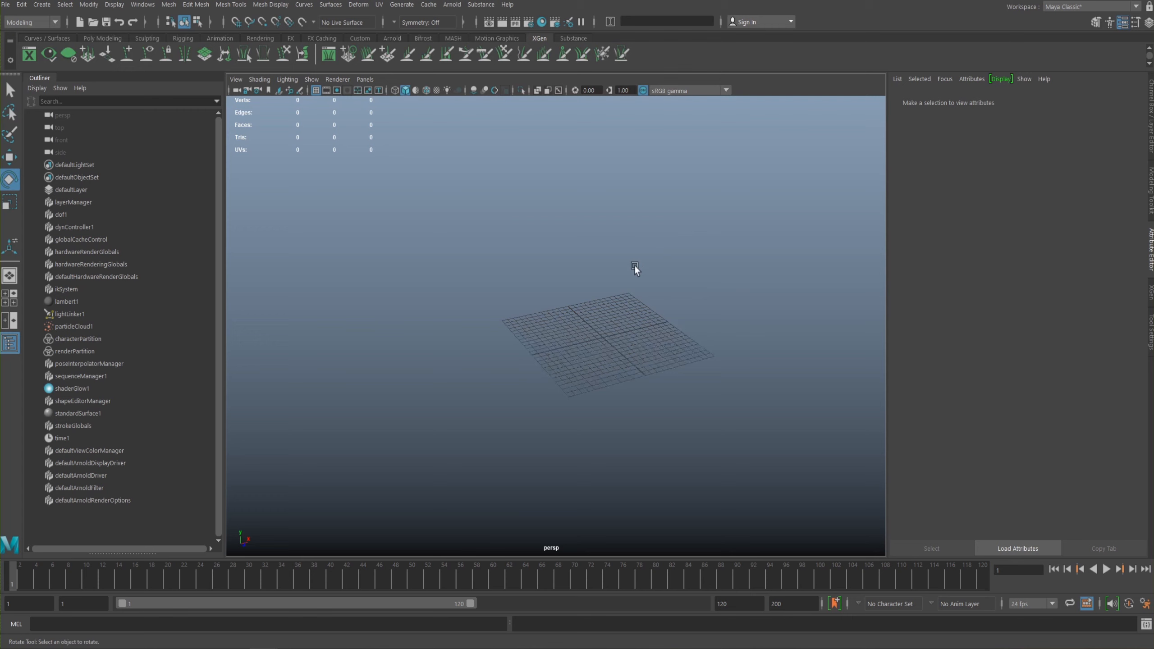
# Step: Create a new polygon cube at the origin and scale it up uniformly to about the size of the grid
pyautogui.press('space')
pyautogui.moveTo(485, 253); pyautogui.dragTo(655, 304)
pyautogui.keyDown('alt'); pyautogui.moveTo(609, 233); pyautogui.dragTo(579, 249, button='middle'); pyautogui.keyUp('alt')
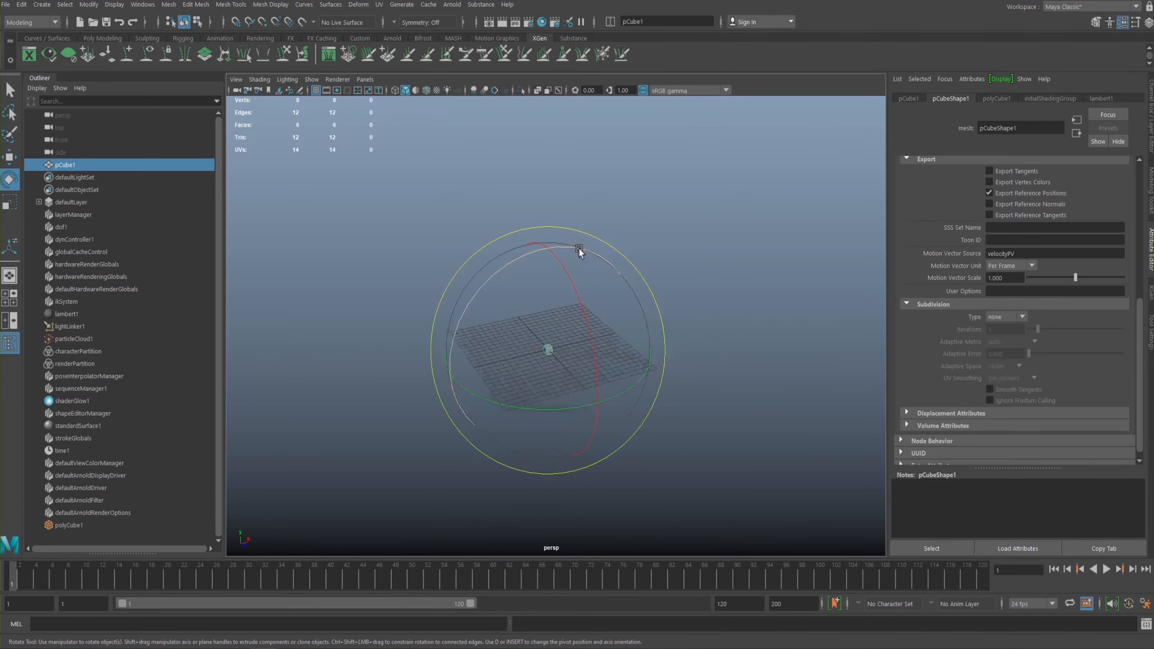
pyautogui.press('F11')
pyautogui.press('r')
pyautogui.moveTo(547, 339); pyautogui.dragTo(536, 357)
pyautogui.moveTo(544, 345); pyautogui.dragTo(590, 305, button='right')
pyautogui.click(453, 312)
pyautogui.click(591, 358)
pyautogui.moveTo(557, 350); pyautogui.dragTo(661, 244)
pyautogui.keyDown('alt'); pyautogui.moveTo(540, 335); pyautogui.dragTo(572, 317, button='middle'); pyautogui.keyUp('alt')
pyautogui.keyDown('alt'); pyautogui.moveTo(572, 317); pyautogui.dragTo(562, 310, button='right'); pyautogui.keyUp('alt')
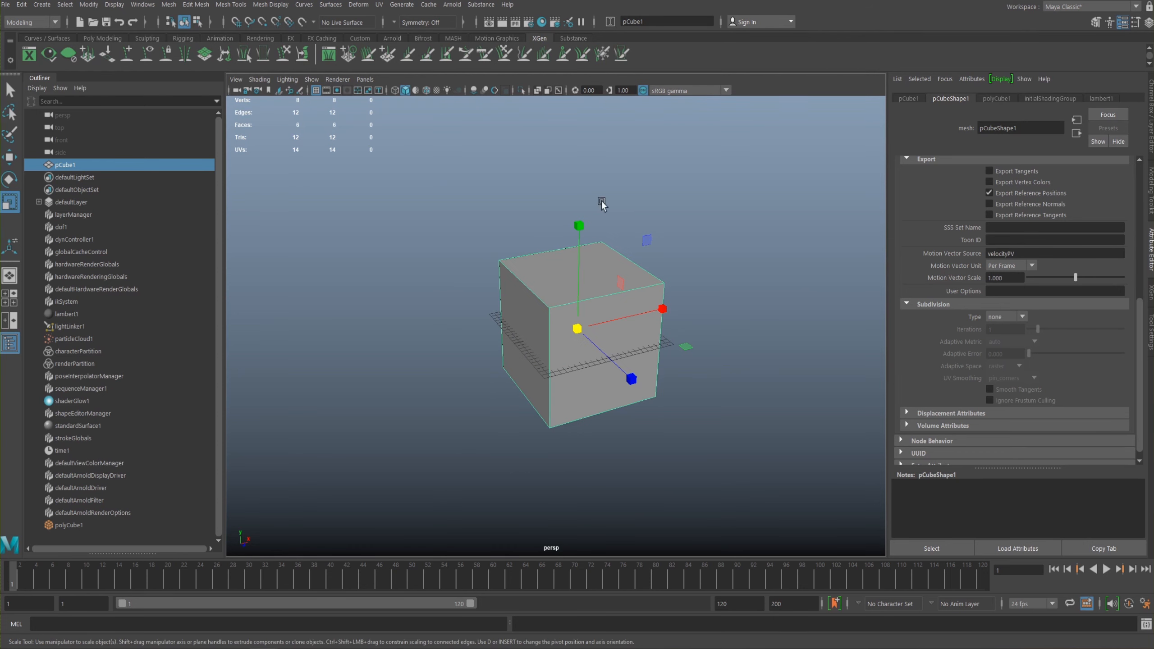
# Step: Raise the cube vertically so that its base rests on the grid, and inspect it from several angles
pyautogui.press('w')
pyautogui.moveTo(579, 287); pyautogui.dragTo(670, 278)
pyautogui.keyDown('alt'); pyautogui.moveTo(670, 278); pyautogui.dragTo(392, 250, button='right'); pyautogui.keyUp('alt')
pyautogui.keyDown('alt'); pyautogui.moveTo(391, 250); pyautogui.dragTo(477, 246); pyautogui.keyUp('alt')
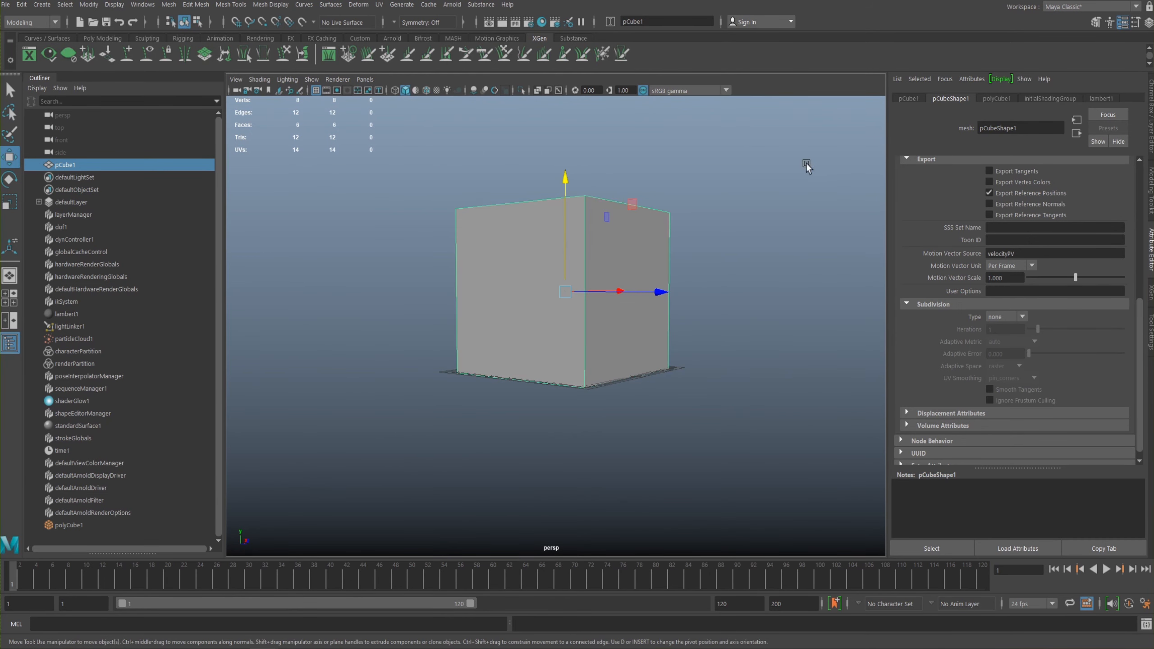
pyautogui.keyDown('alt'); pyautogui.moveTo(687, 243); pyautogui.dragTo(608, 284); pyautogui.keyUp('alt')
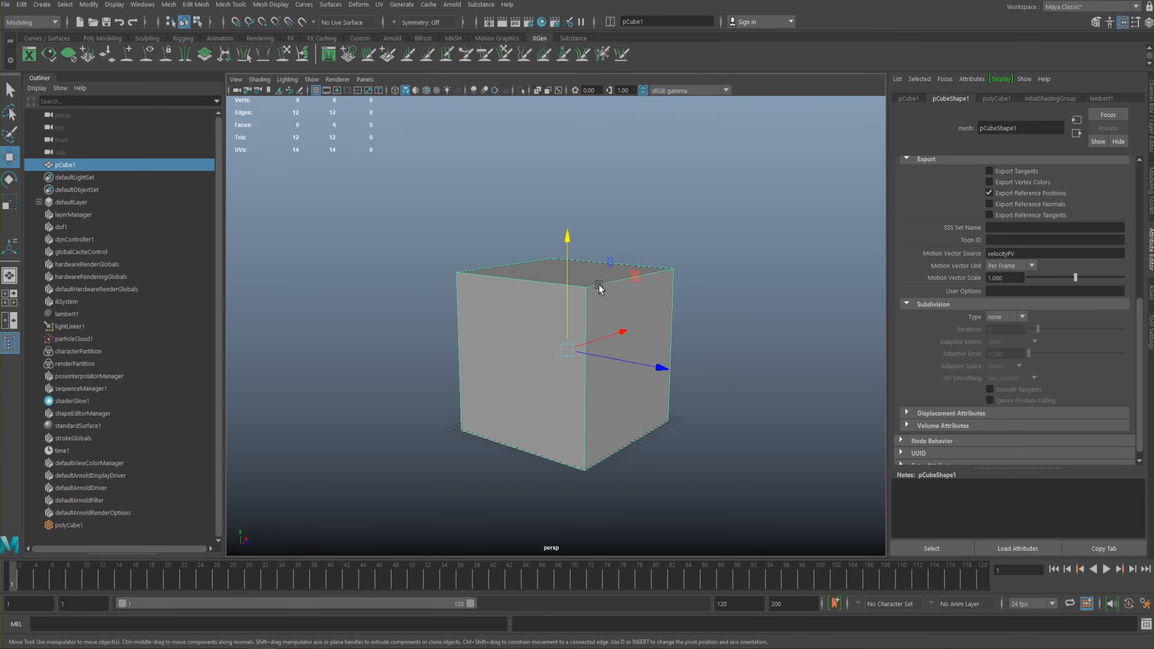
pyautogui.keyDown('alt'); pyautogui.moveTo(609, 283); pyautogui.dragTo(632, 317, button='right'); pyautogui.keyUp('alt')
pyautogui.keyDown('alt'); pyautogui.moveTo(631, 317); pyautogui.dragTo(626, 268, button='middle'); pyautogui.keyUp('alt')
pyautogui.keyDown('alt'); pyautogui.moveTo(626, 269); pyautogui.dragTo(575, 261, button='right'); pyautogui.keyUp('alt')
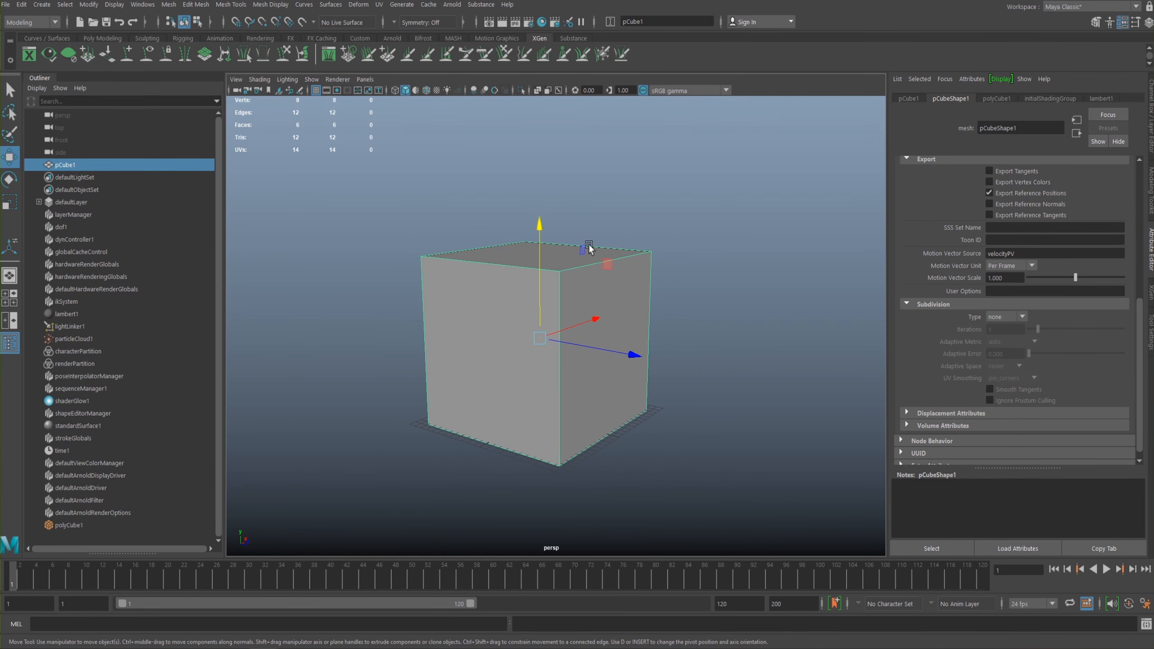
pyautogui.keyDown('alt'); pyautogui.moveTo(631, 267); pyautogui.dragTo(660, 273); pyautogui.keyUp('alt')
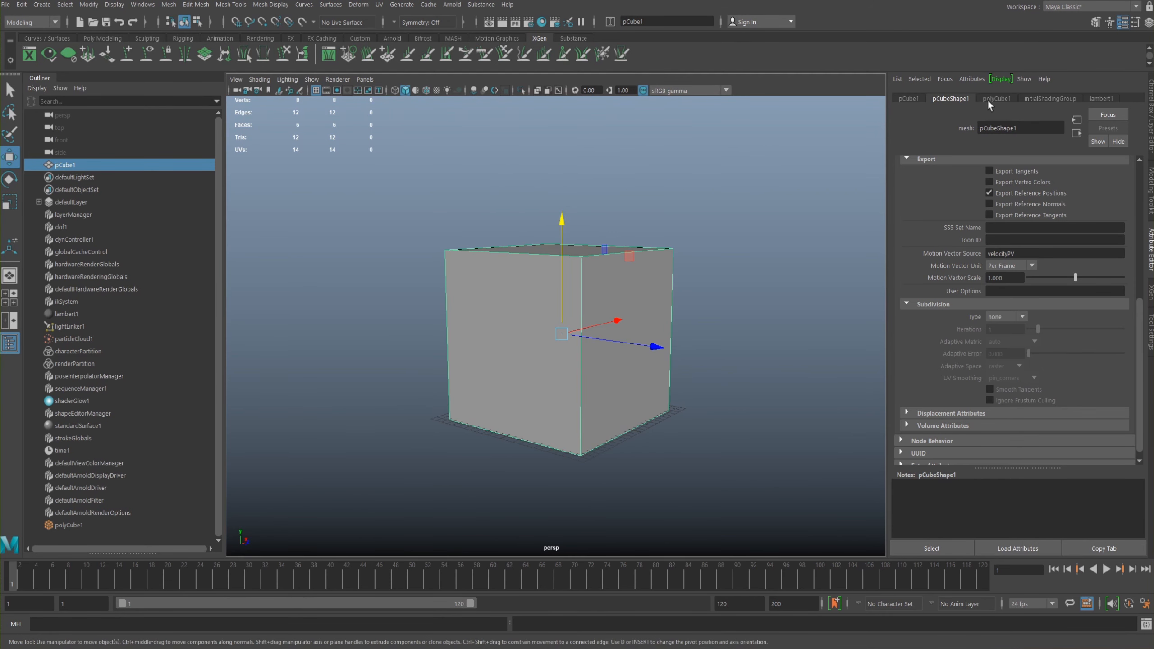
pyautogui.moveTo(559, 261)
pyautogui.keyDown('alt'); pyautogui.mouseDown()
pyautogui.moveTo(595, 255)
pyautogui.moveTo(563, 279)
pyautogui.mouseUp(); pyautogui.keyUp('alt')
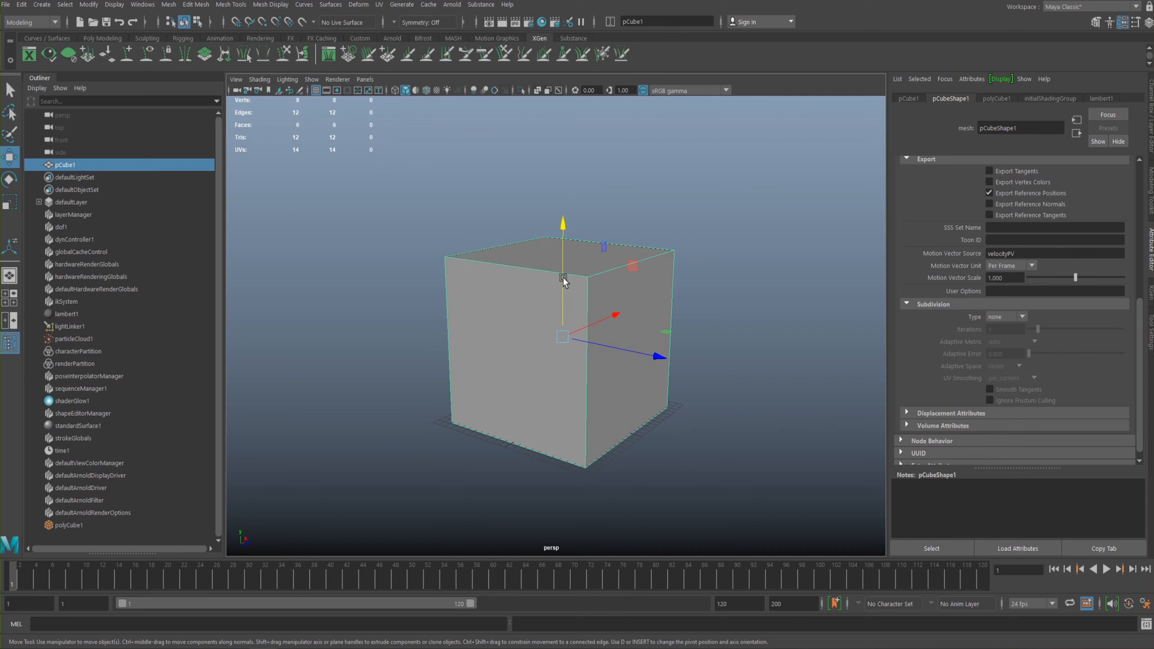
# Step: Set the cube's width, height and depth subdivisions to 10
pyautogui.click(996, 99)
pyautogui.press('Tab')
pyautogui.write('0')
pyautogui.press('Return')
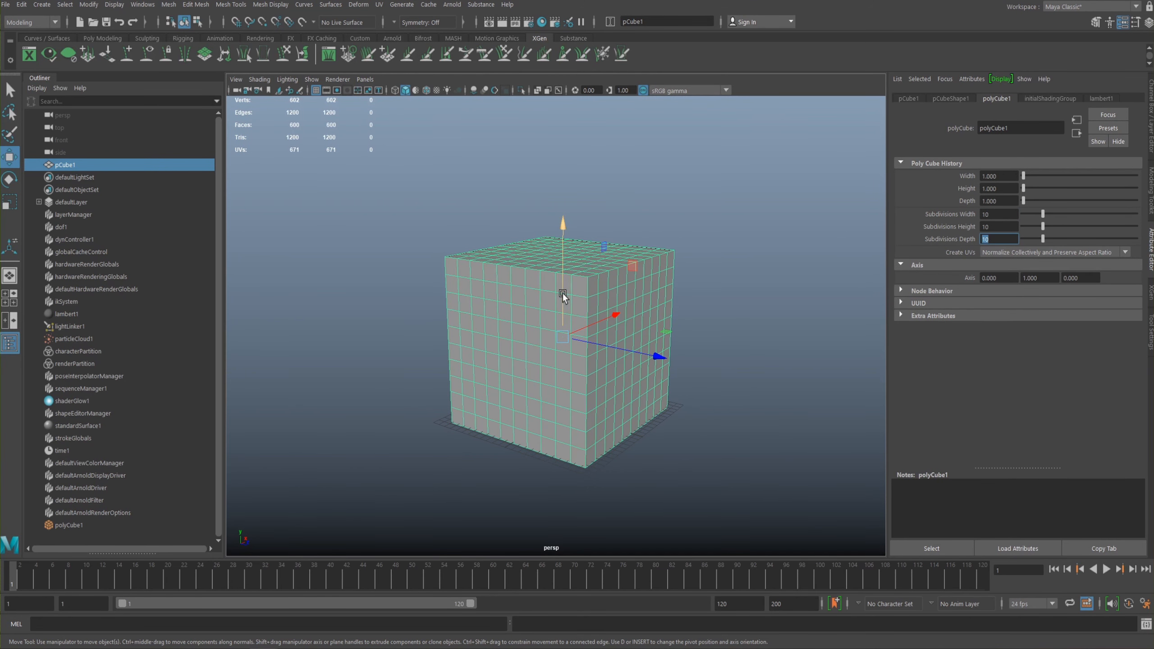
# Step: Delete all construction history in the scene, keeping the subdivided cube selected
pyautogui.click(714, 277)
pyautogui.click(552, 273)
pyautogui.press('space')
pyautogui.click(393, 240)
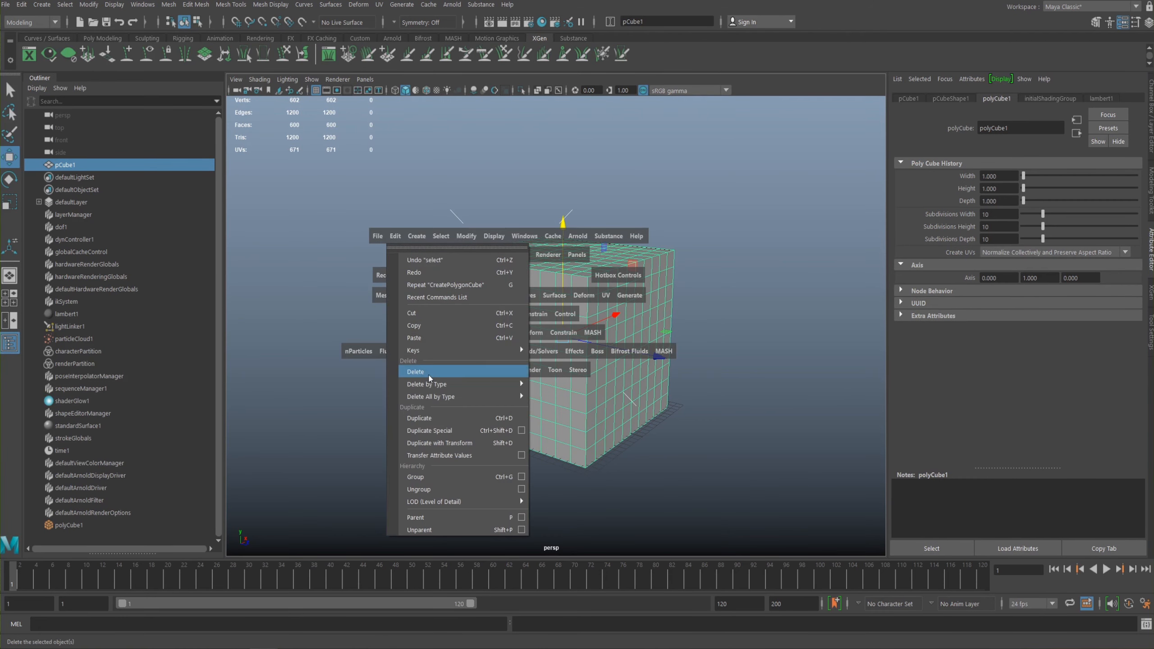
pyautogui.moveTo(477, 396)
pyautogui.click(561, 271)
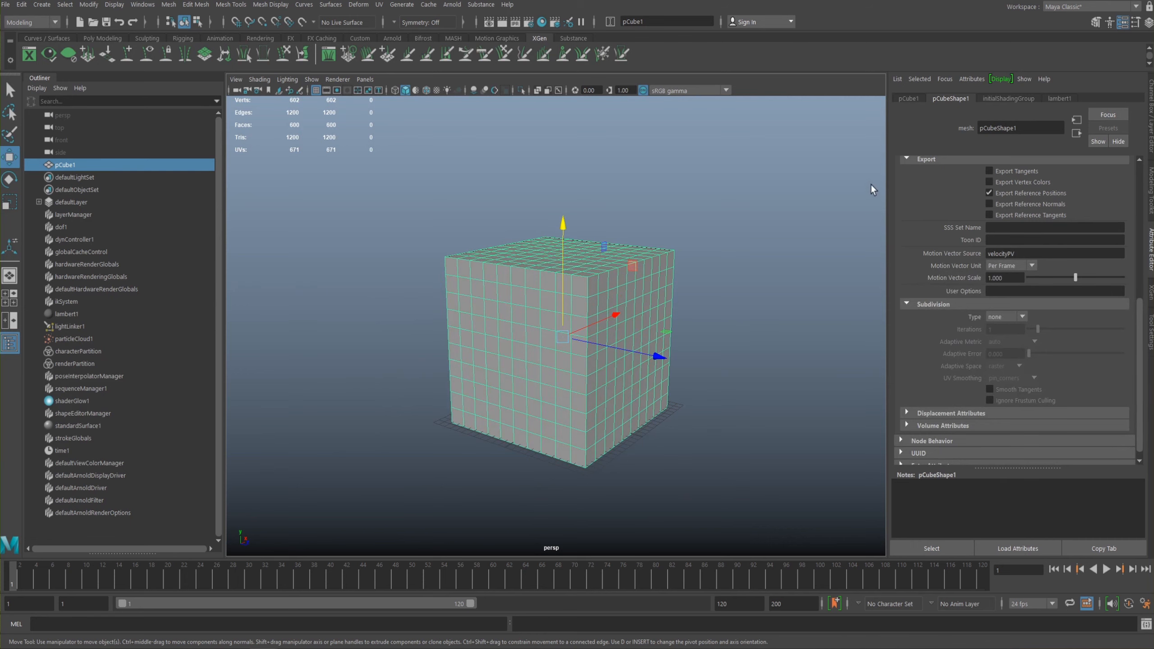
# Step: Apply a nonlinear Twist deformer to the selected cube
pyautogui.press('space')
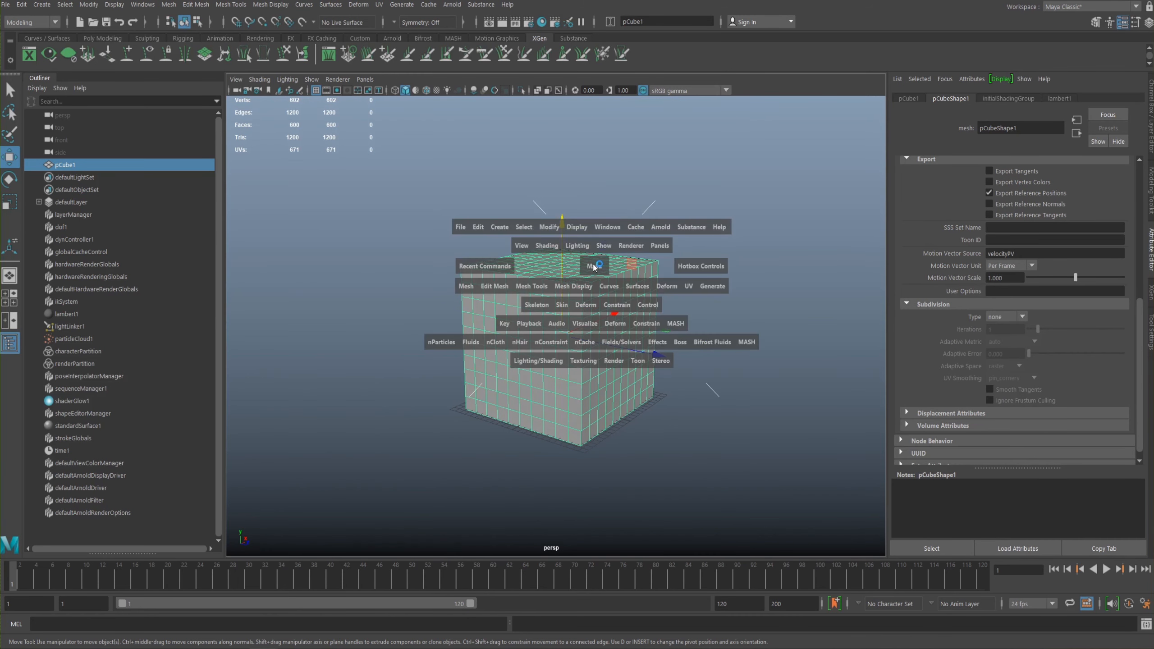
pyautogui.click(667, 286)
pyautogui.moveTo(767, 250)
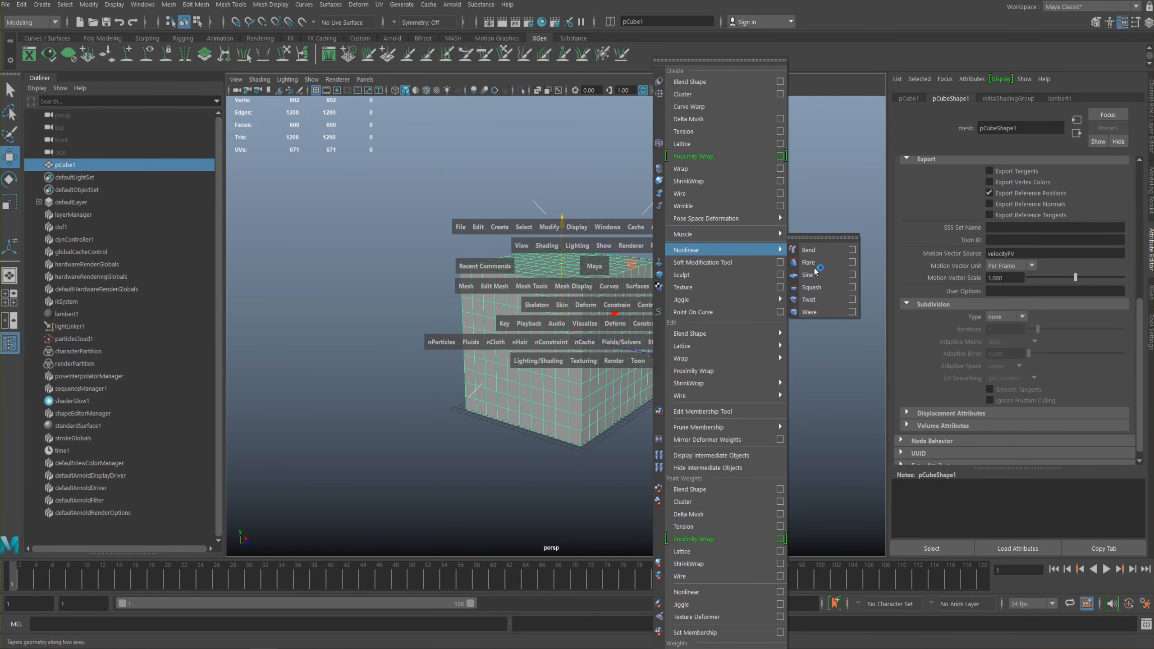
pyautogui.click(818, 300)
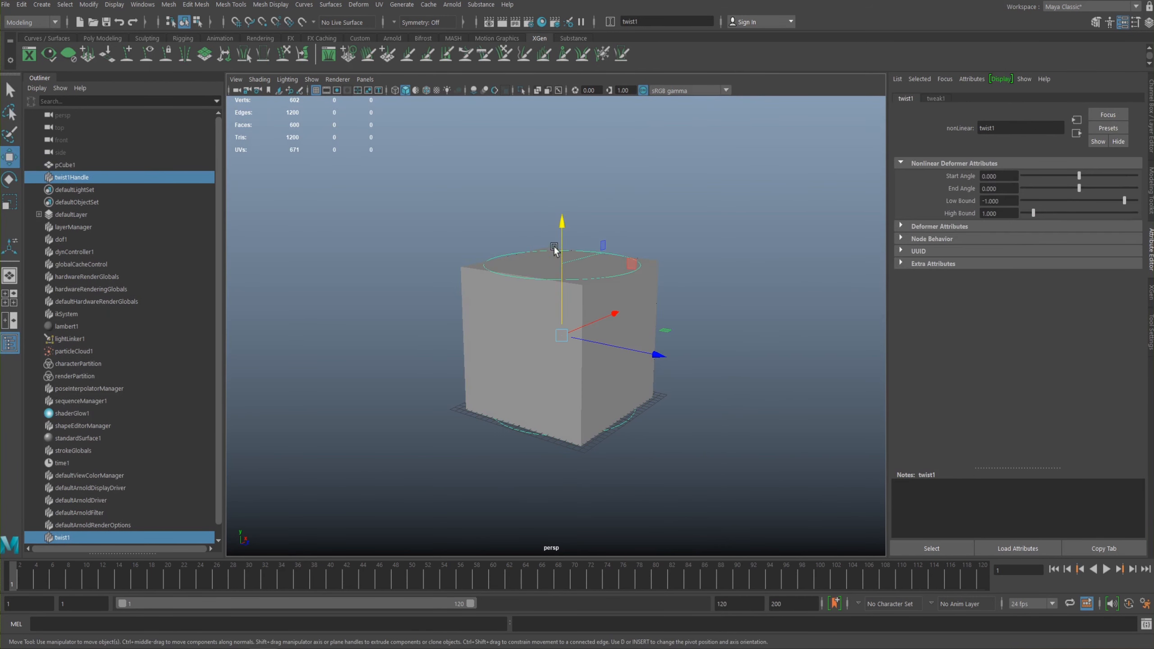
# Step: Examine the twist handle around the cube in wireframe display from several angles
pyautogui.keyDown('alt'); pyautogui.moveTo(593, 227); pyautogui.dragTo(603, 219); pyautogui.keyUp('alt')
pyautogui.press('4')
pyautogui.keyDown('alt'); pyautogui.moveTo(633, 270); pyautogui.dragTo(735, 298, button='right'); pyautogui.keyUp('alt')
pyautogui.keyDown('alt'); pyautogui.moveTo(736, 298); pyautogui.dragTo(558, 161); pyautogui.keyUp('alt')
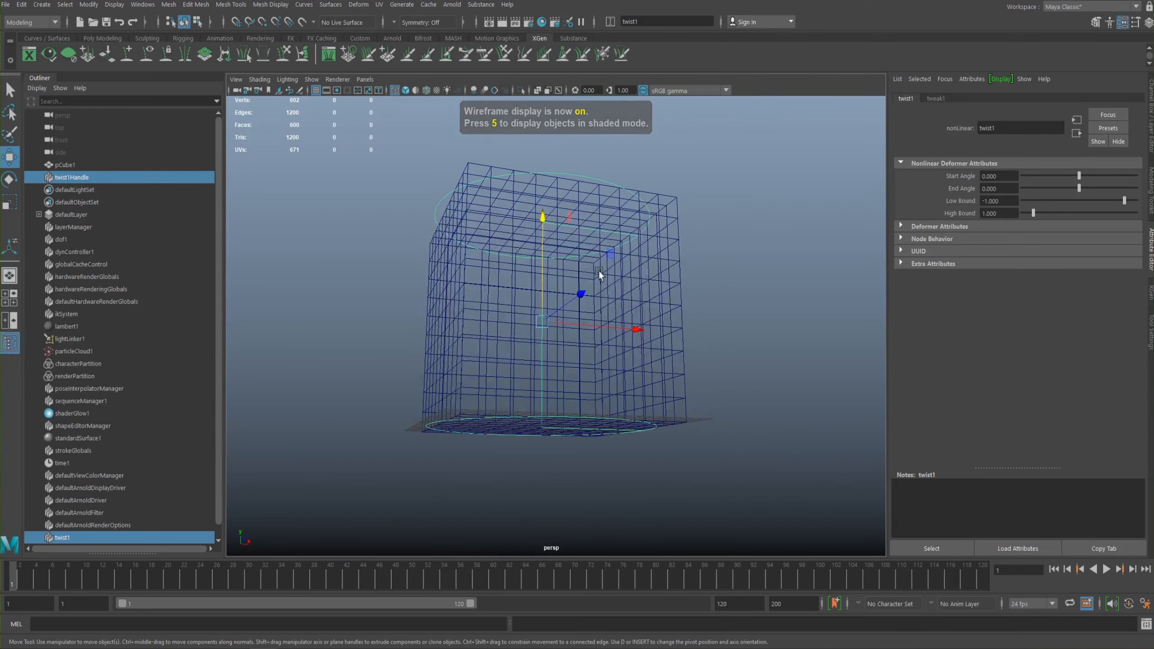
pyautogui.keyDown('alt'); pyautogui.moveTo(554, 377); pyautogui.dragTo(583, 418); pyautogui.keyUp('alt')
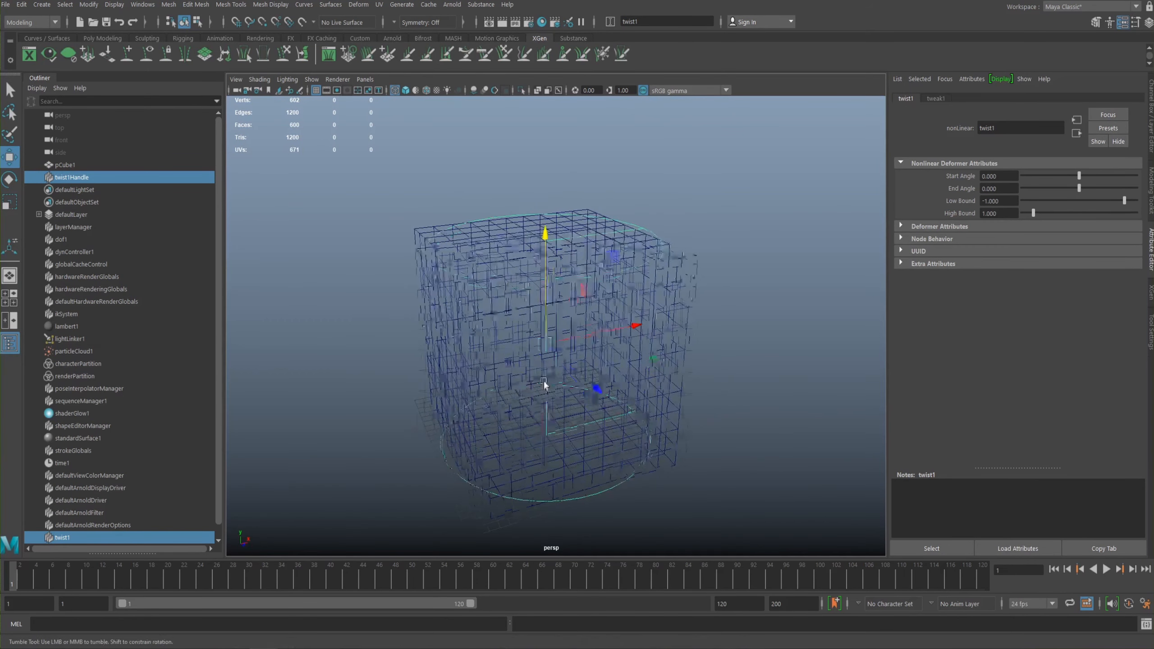
pyautogui.keyDown('alt'); pyautogui.moveTo(538, 383); pyautogui.dragTo(581, 362); pyautogui.keyUp('alt')
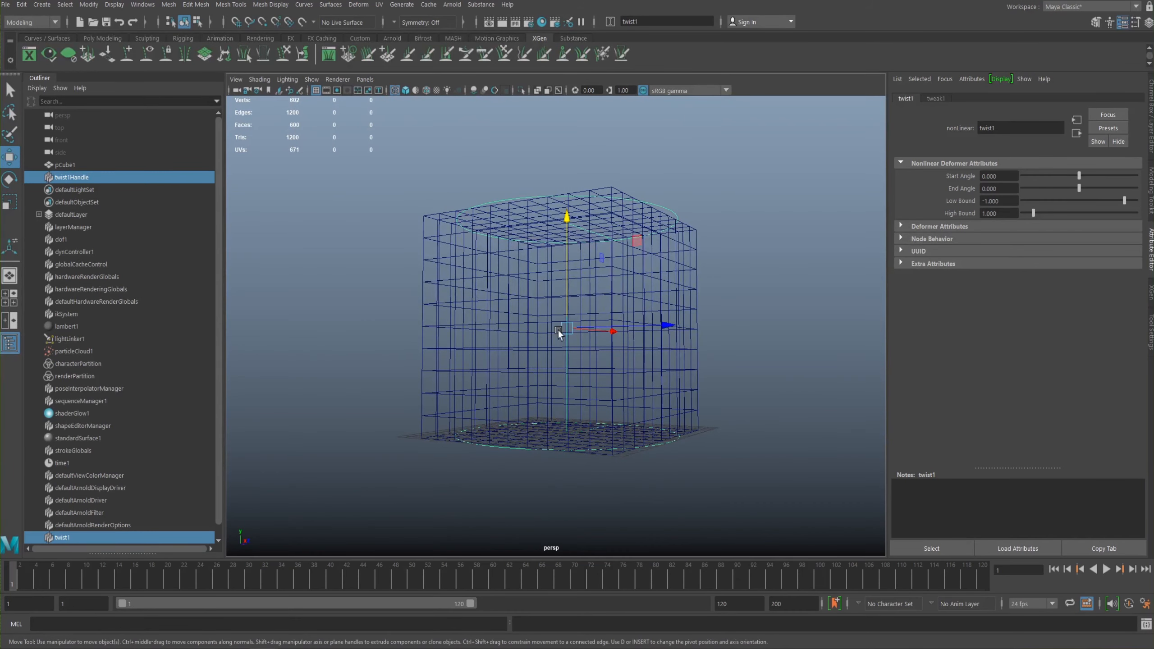
pyautogui.keyDown('alt'); pyautogui.moveTo(585, 376); pyautogui.dragTo(617, 375); pyautogui.keyUp('alt')
pyautogui.keyDown('alt'); pyautogui.moveTo(676, 342); pyautogui.dragTo(623, 296); pyautogui.keyUp('alt')
# Step: Set the twist's start angle to about 116.9 and show the cube in shaded display
pyautogui.moveTo(1076, 173)
pyautogui.mouseDown()
pyautogui.moveTo(1091, 172)
pyautogui.moveTo(1076, 171)
pyautogui.moveTo(1086, 181)
pyautogui.mouseUp()
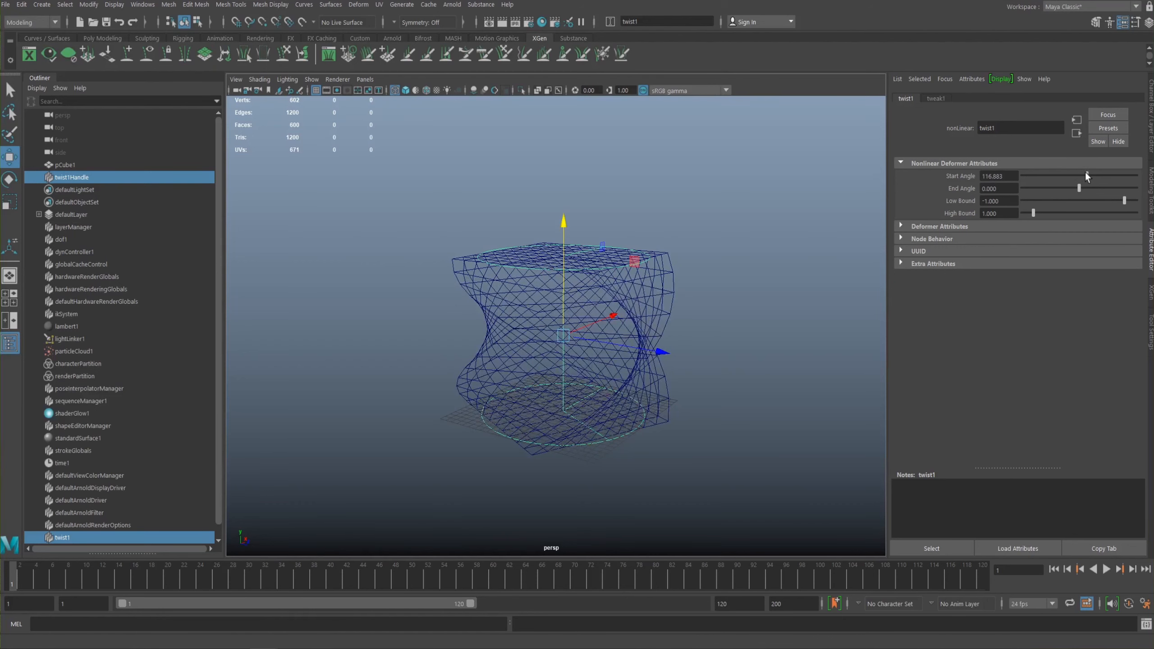
pyautogui.keyDown('alt'); pyautogui.moveTo(529, 239); pyautogui.dragTo(525, 228); pyautogui.keyUp('alt')
pyautogui.press('5')
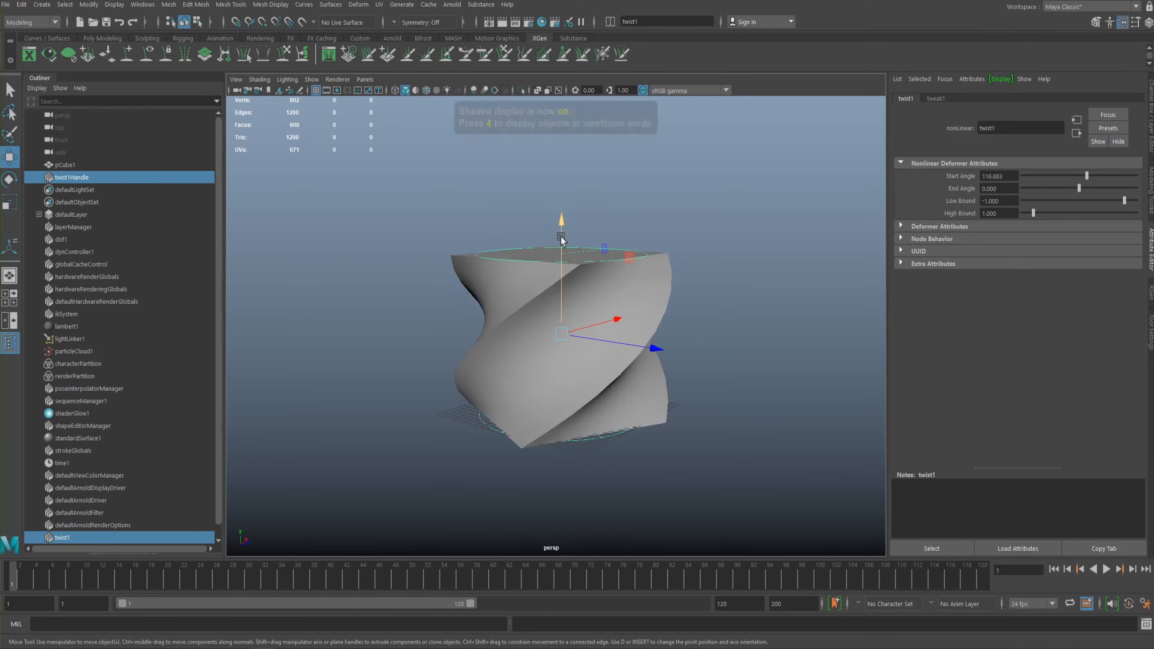
# Step: Vary the twist's start angle and increase it to about 183.6
pyautogui.keyDown('alt'); pyautogui.moveTo(650, 274); pyautogui.dragTo(666, 279); pyautogui.keyUp('alt')
pyautogui.moveTo(1087, 176)
pyautogui.mouseDown()
pyautogui.moveTo(1067, 176)
pyautogui.moveTo(1082, 173)
pyautogui.mouseUp()
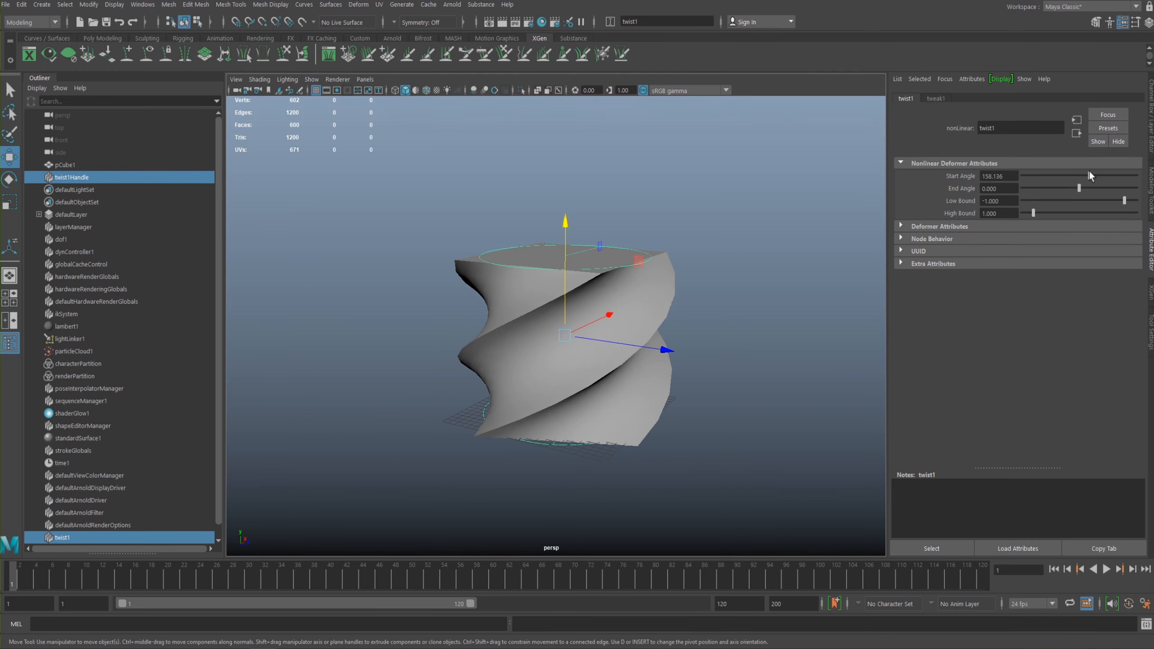
pyautogui.moveTo(1092, 171)
pyautogui.mouseDown()
pyautogui.moveTo(1070, 176)
pyautogui.moveTo(1086, 177)
pyautogui.mouseUp()
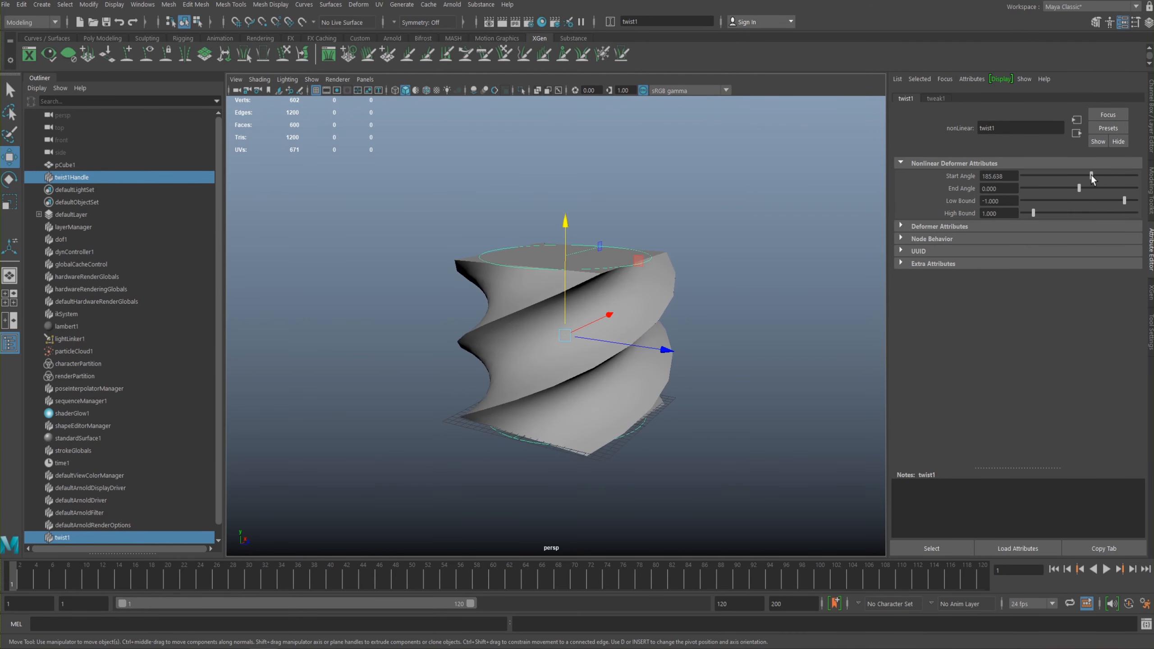
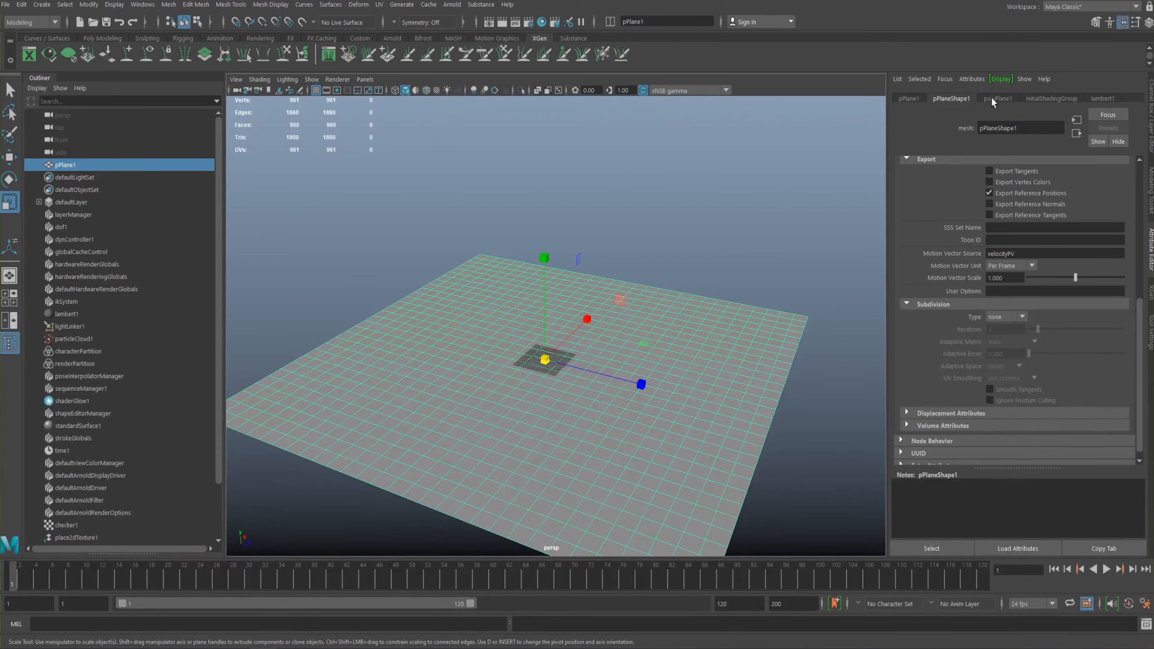
# Step: Set the polygon plane's width and height subdivisions to 60
pyautogui.click(672, 273)
pyautogui.click(678, 321)
pyautogui.click(998, 98)
pyautogui.doubleClick(997, 201)
pyautogui.write('60')
pyautogui.press('Tab')
pyautogui.write('60')
pyautogui.press('Return')
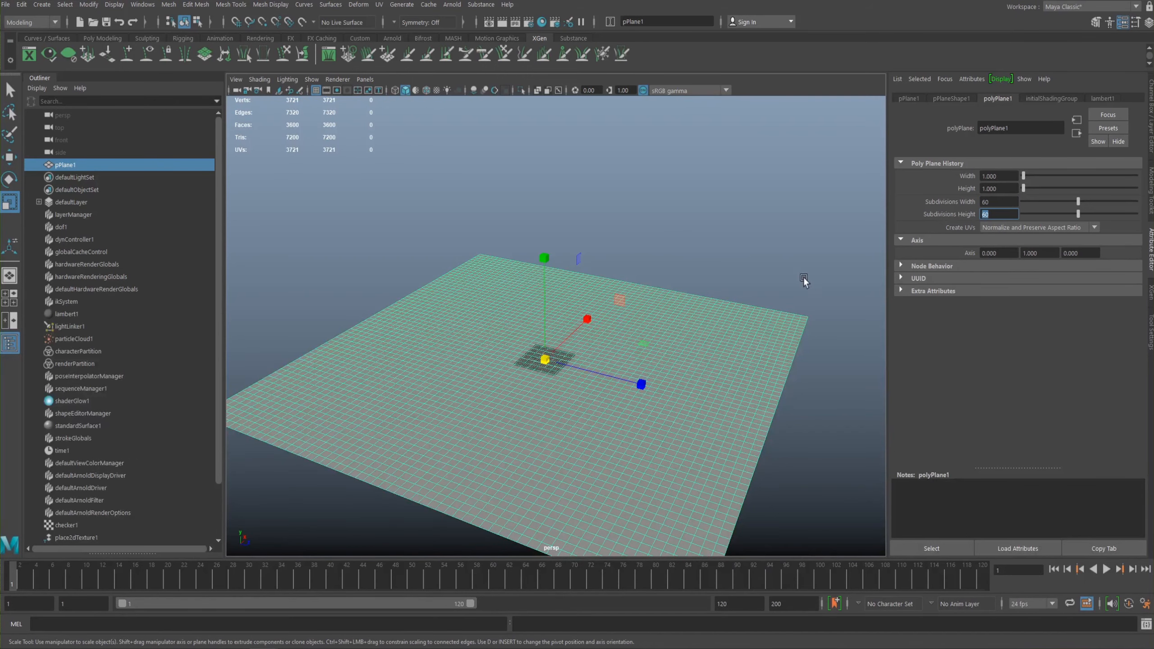
# Step: Set the plane's width and height subdivisions to 100
pyautogui.keyDown('alt'); pyautogui.moveTo(708, 218); pyautogui.dragTo(682, 237, button='right'); pyautogui.keyUp('alt')
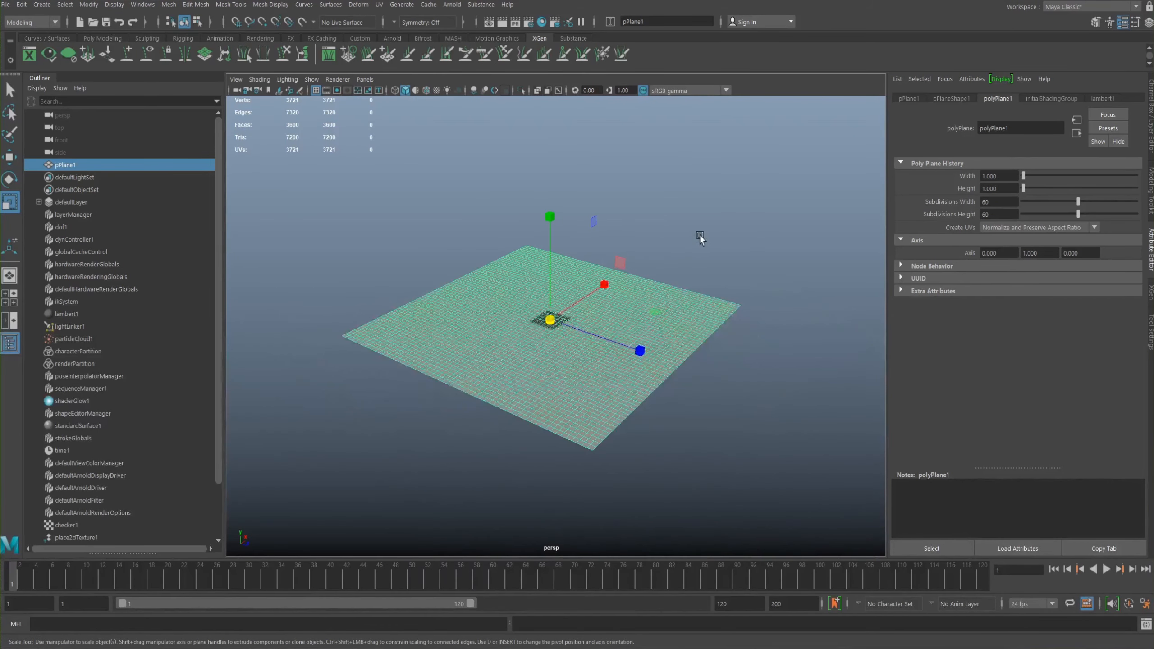
pyautogui.doubleClick(977, 202)
pyautogui.write('100')
pyautogui.press('Tab')
pyautogui.write('100')
pyautogui.press('Return')
# Step: Delete all construction history in the scene containing the finely subdivided plane
pyautogui.press('space')
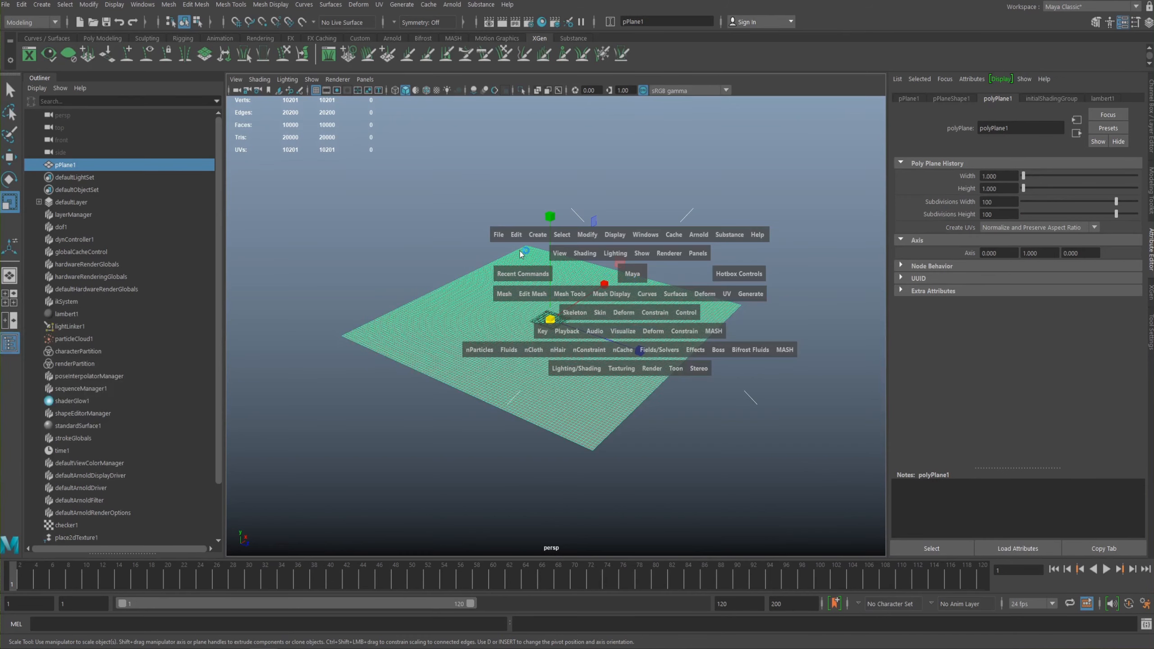
pyautogui.click(520, 239)
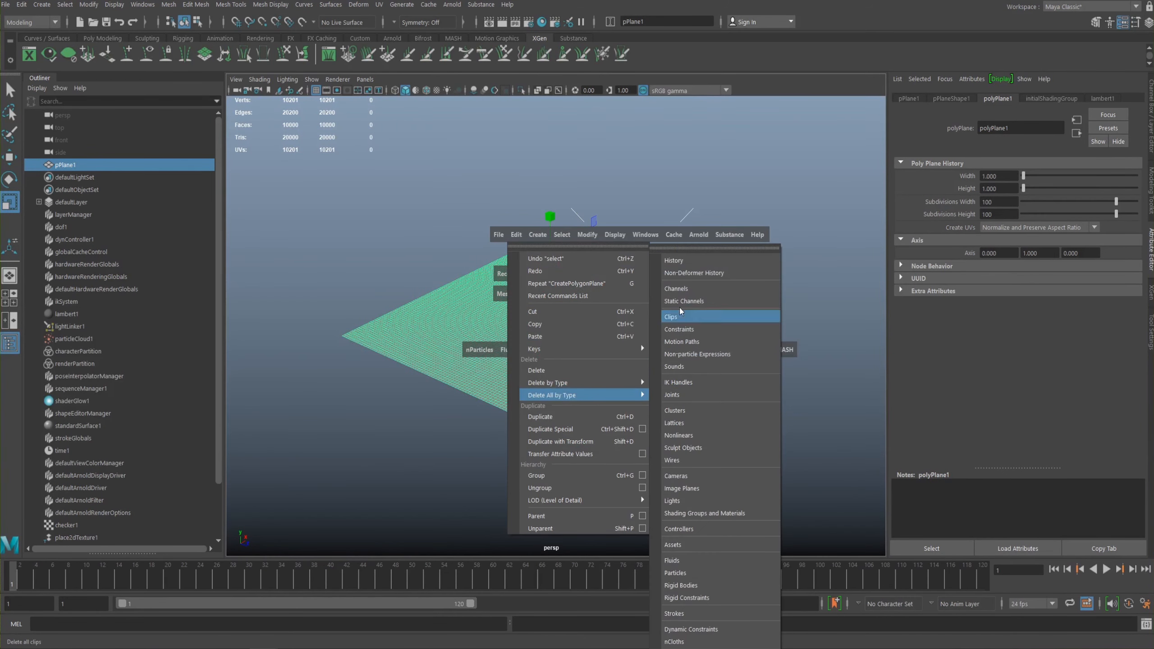
pyautogui.click(682, 335)
pyautogui.click(603, 328)
# Step: Apply a Texture deformer to the finely subdivided plane
pyautogui.press('space')
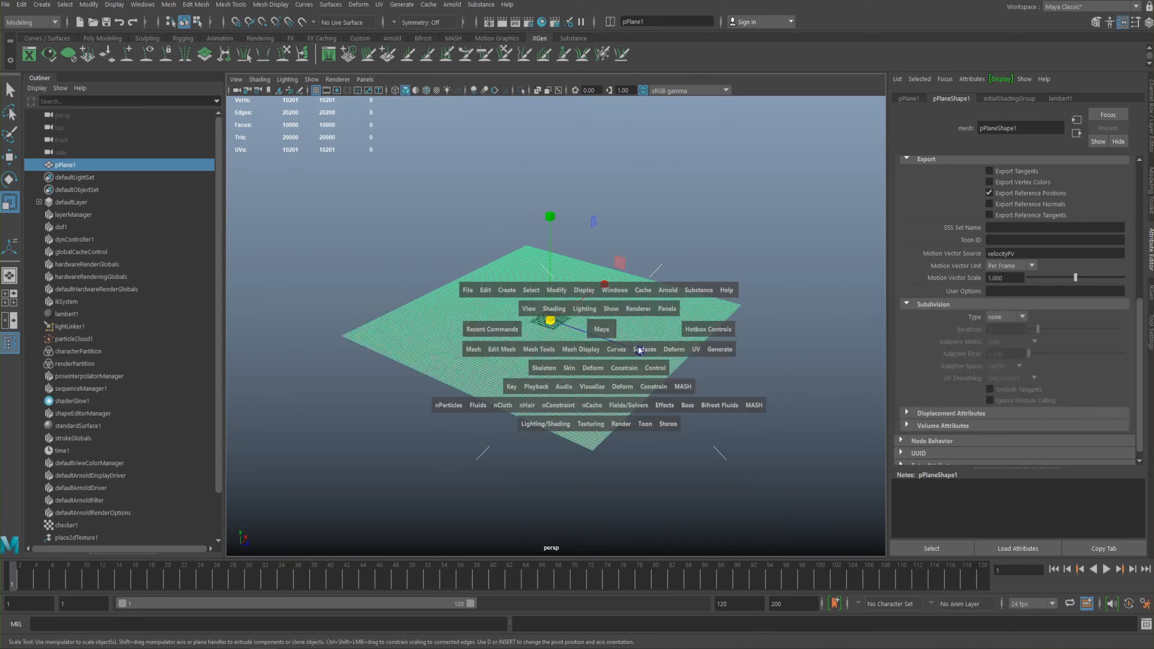
pyautogui.click(677, 350)
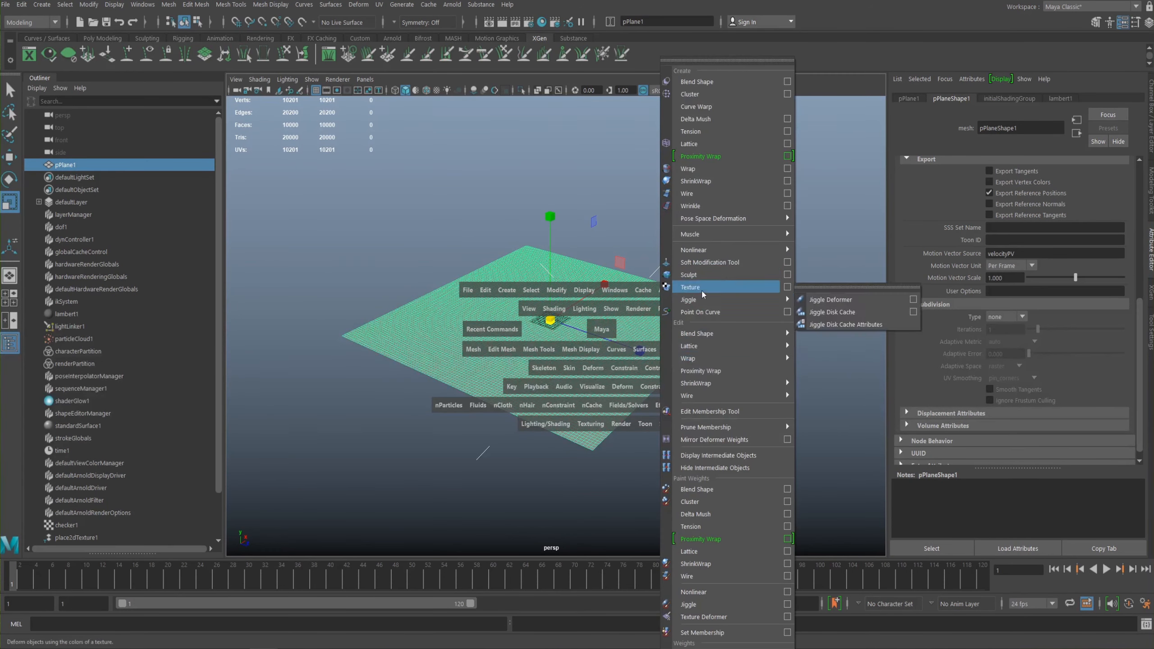
pyautogui.click(702, 289)
pyautogui.scroll(5, 721, 328)
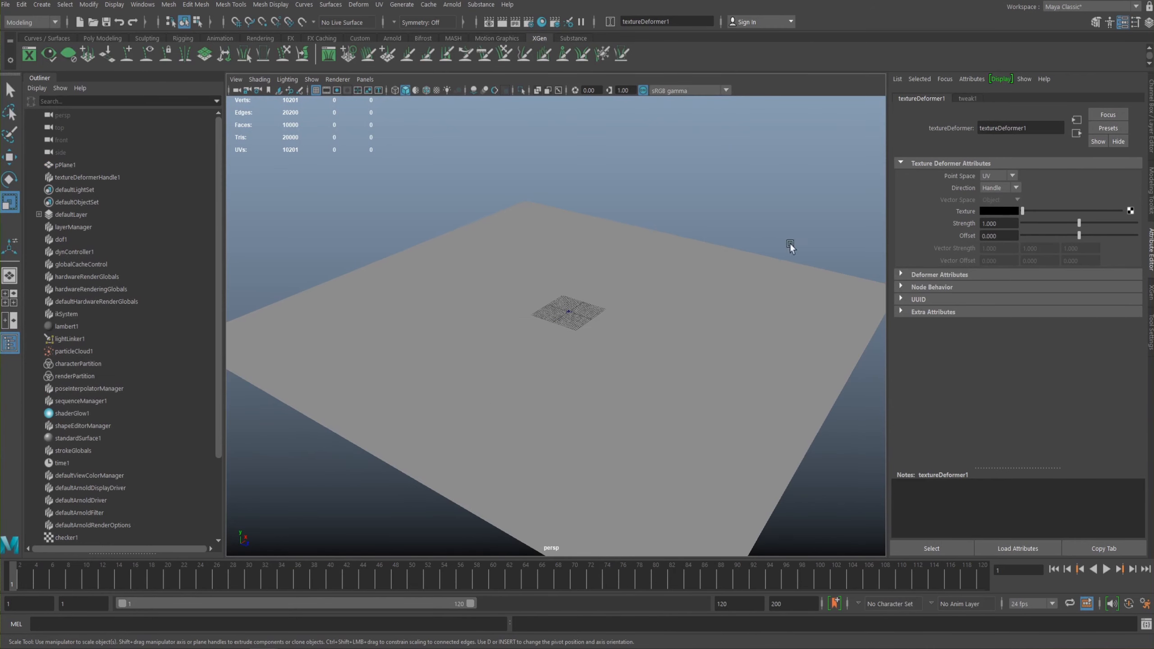
# Step: Map a Checker texture to the plane's texture deformer
pyautogui.click(1130, 211)
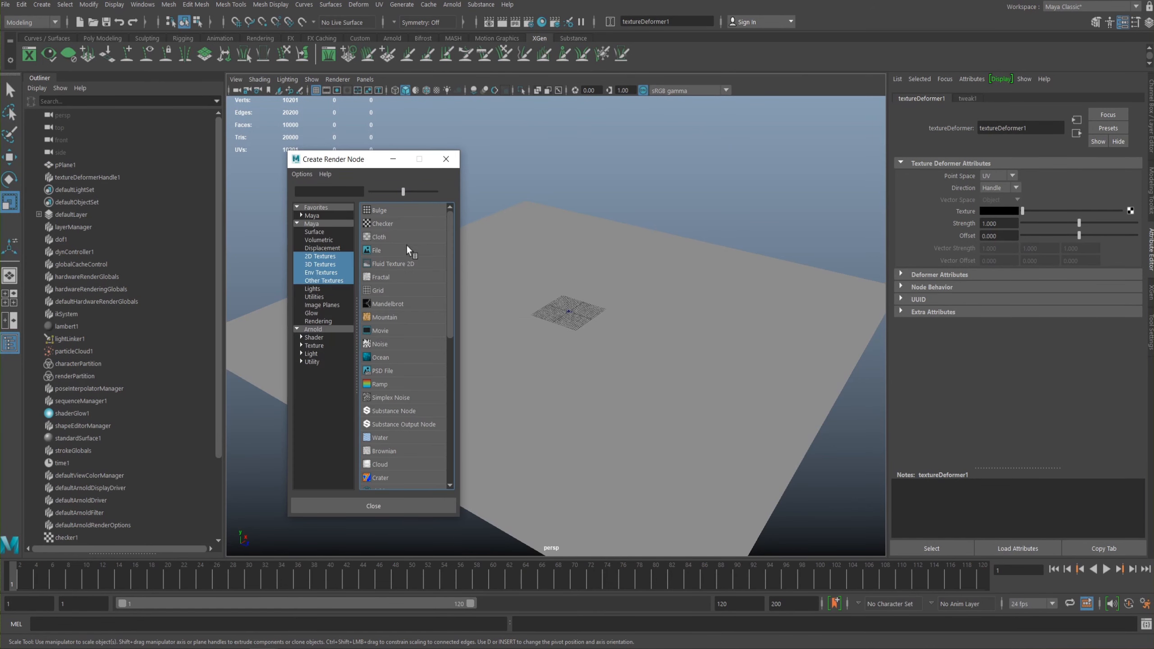
pyautogui.moveTo(366, 163); pyautogui.dragTo(798, 163)
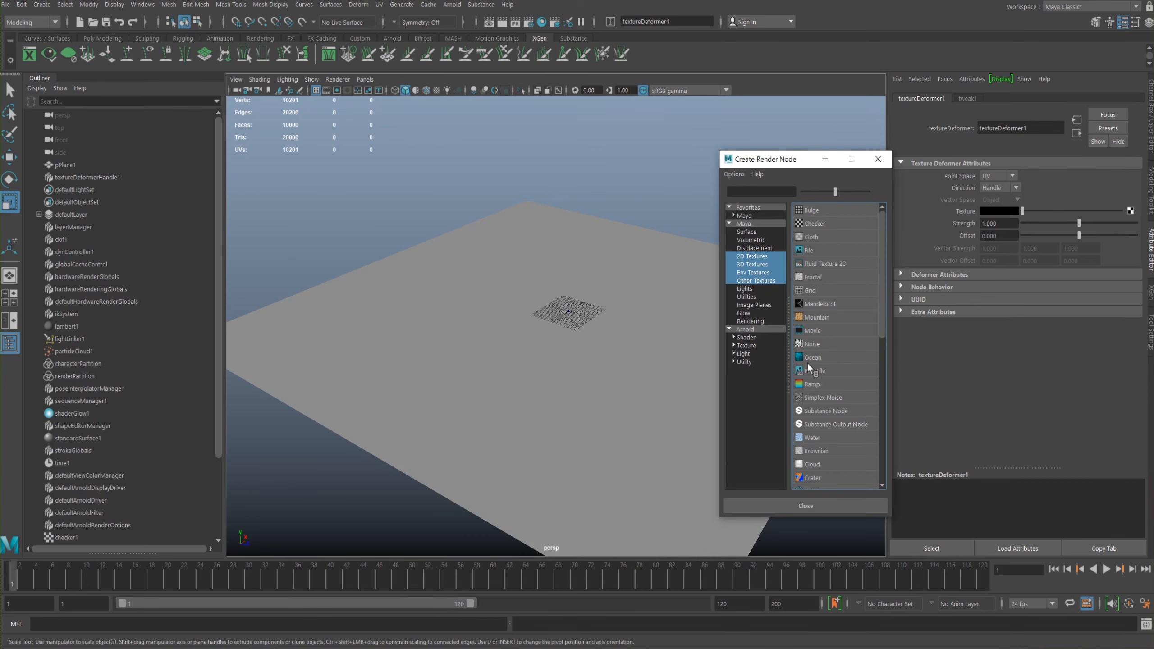
pyautogui.click(828, 222)
pyautogui.keyDown('alt'); pyautogui.moveTo(791, 342); pyautogui.dragTo(654, 300); pyautogui.keyUp('alt')
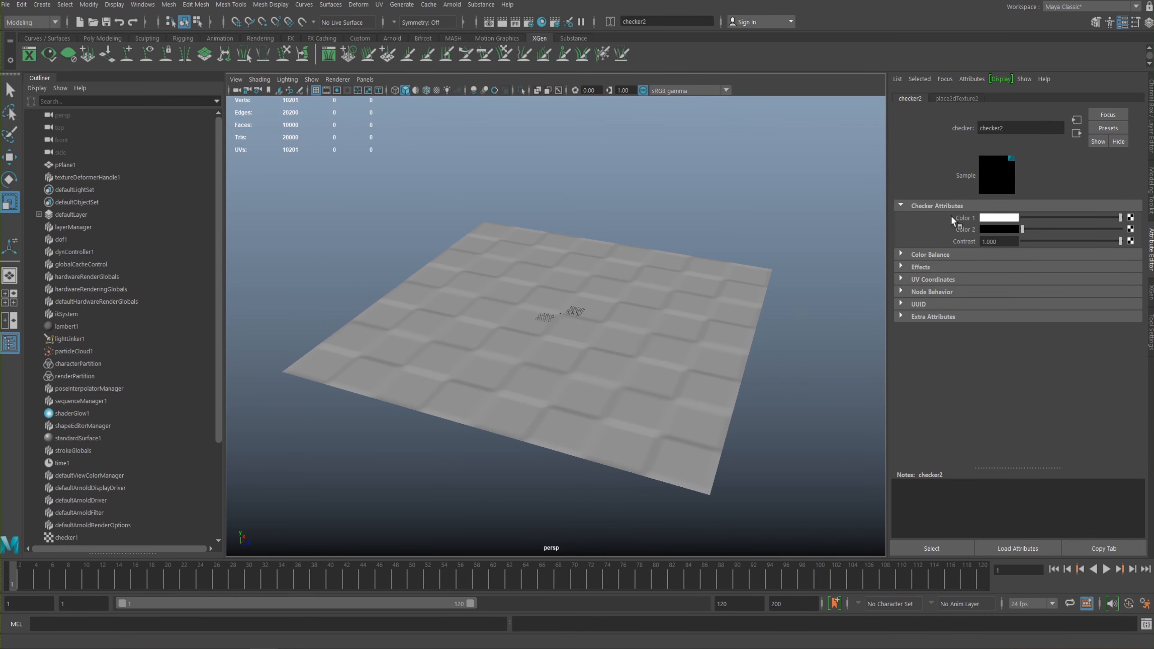
# Step: Set the texture deformer's strength to 5 on the checker-displaced plane
pyautogui.click(632, 261)
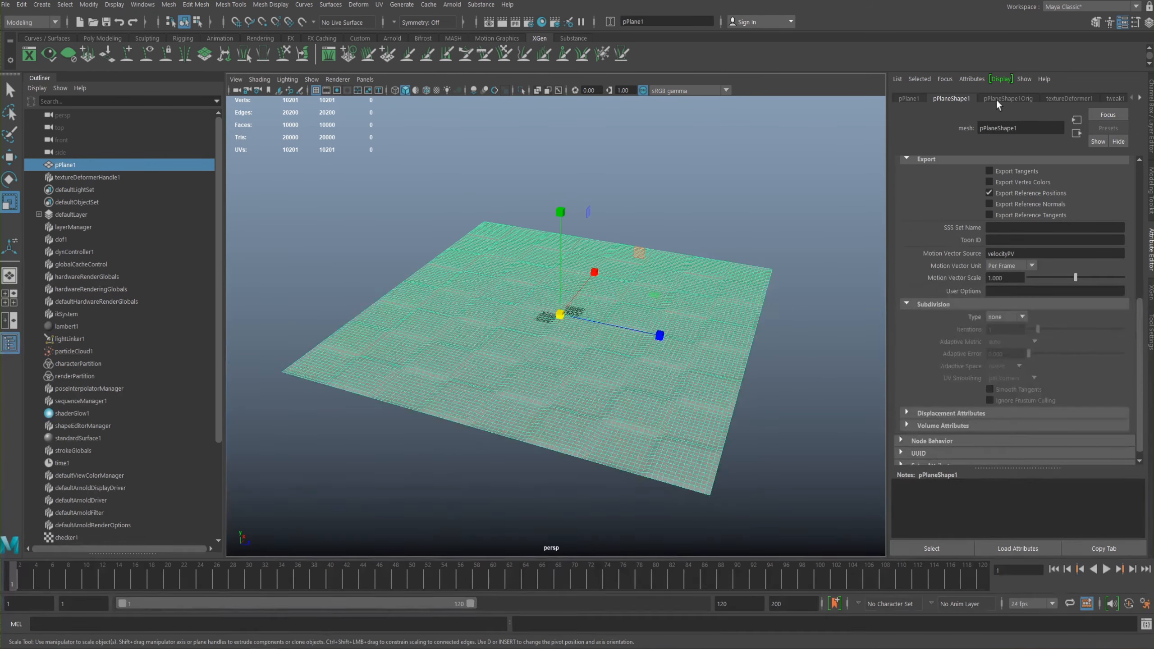
pyautogui.click(1057, 97)
pyautogui.doubleClick(1014, 223)
pyautogui.write('5')
pyautogui.press('Return')
pyautogui.click(801, 373)
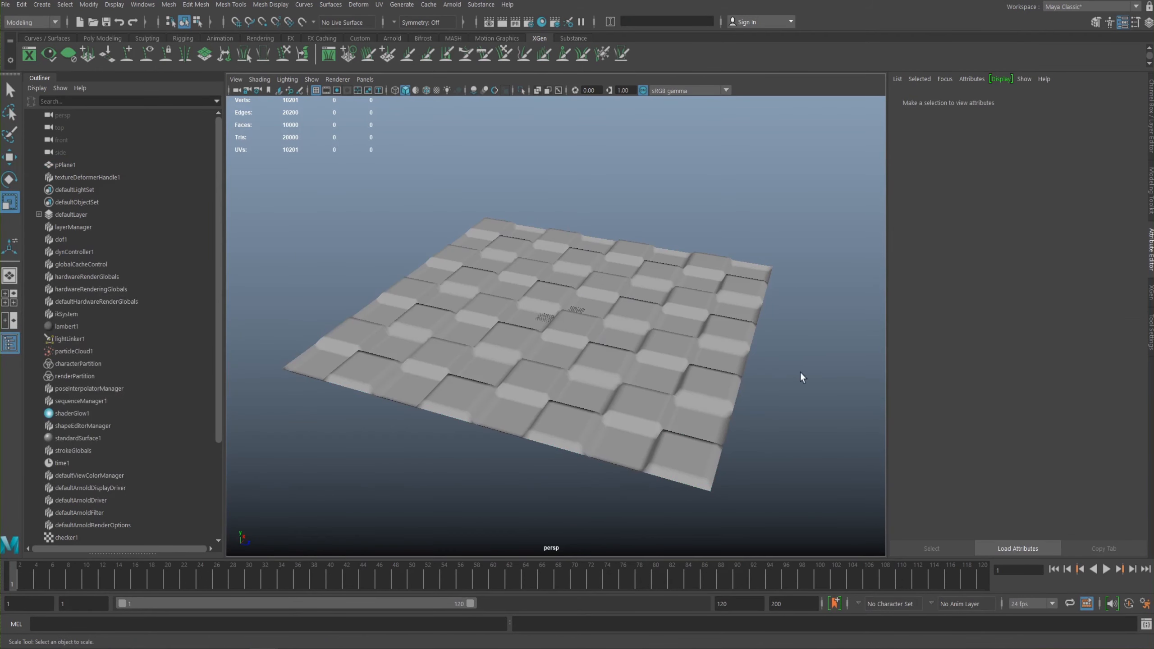
pyautogui.click(711, 343)
pyautogui.keyDown('alt'); pyautogui.moveTo(746, 348); pyautogui.dragTo(709, 291); pyautogui.keyUp('alt')
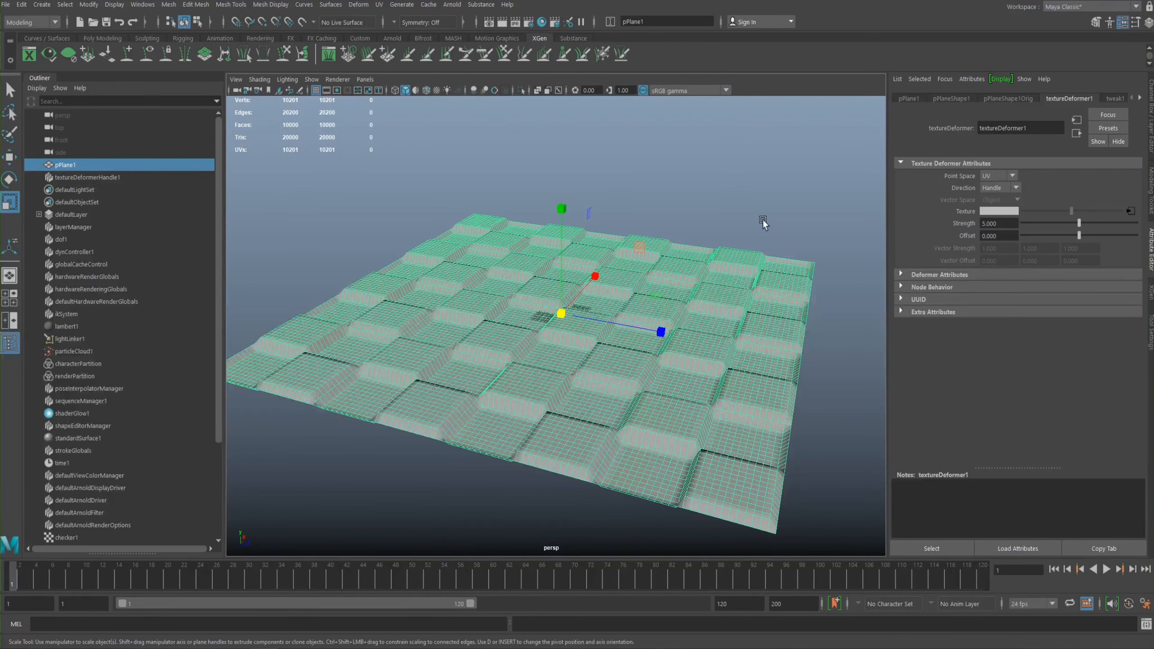
pyautogui.scroll(-2, 649, 272)
pyautogui.click(631, 240)
pyautogui.click(642, 298)
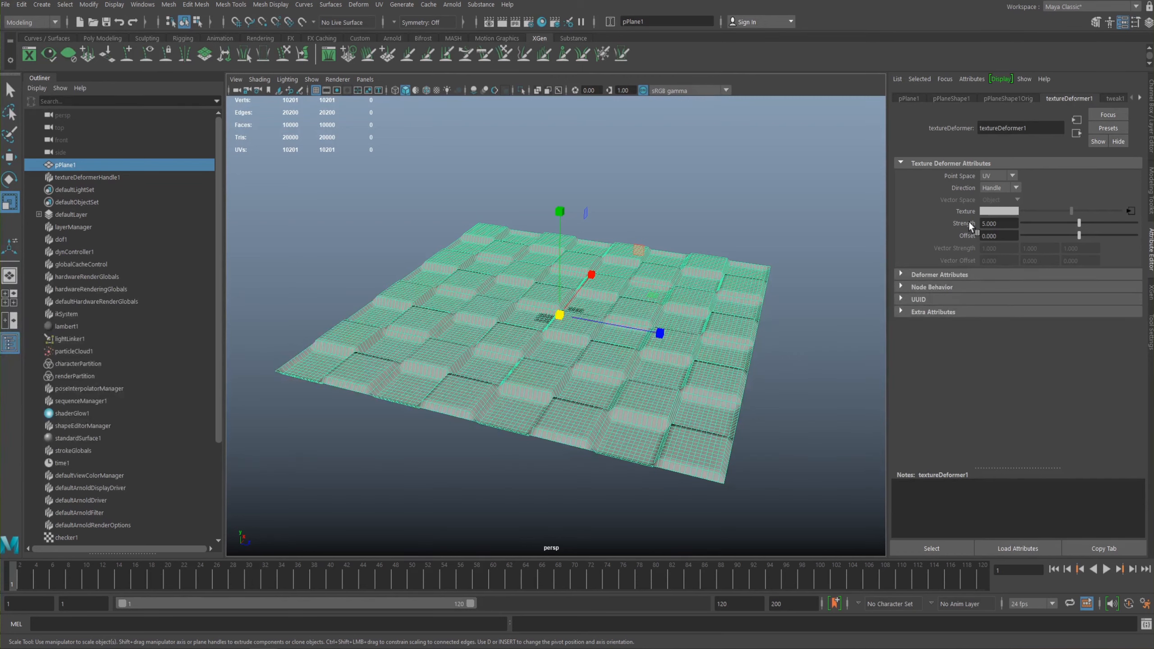
# Step: Try negative and positive offsets on the texture deformer, and reset its offset to 0
pyautogui.click(1009, 223)
pyautogui.keyDown('alt'); pyautogui.moveTo(720, 226); pyautogui.dragTo(711, 250); pyautogui.keyUp('alt')
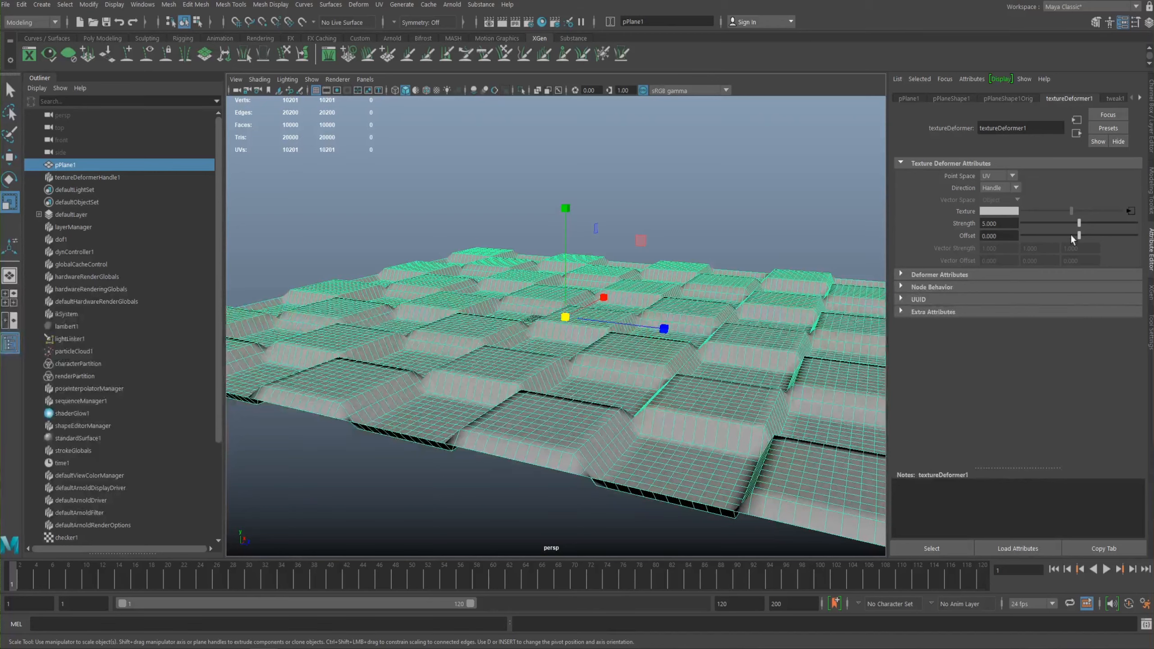
pyautogui.moveTo(1079, 235); pyautogui.dragTo(953, 245)
pyautogui.moveTo(891, 267); pyautogui.dragTo(1136, 235)
pyautogui.scroll(-3, 500, 222)
pyautogui.scroll(-2, 501, 222)
pyautogui.keyDown('alt'); pyautogui.moveTo(500, 223); pyautogui.dragTo(557, 241); pyautogui.keyUp('alt')
pyautogui.moveTo(1006, 235); pyautogui.dragTo(923, 249)
pyautogui.write('0')
pyautogui.press('Return')
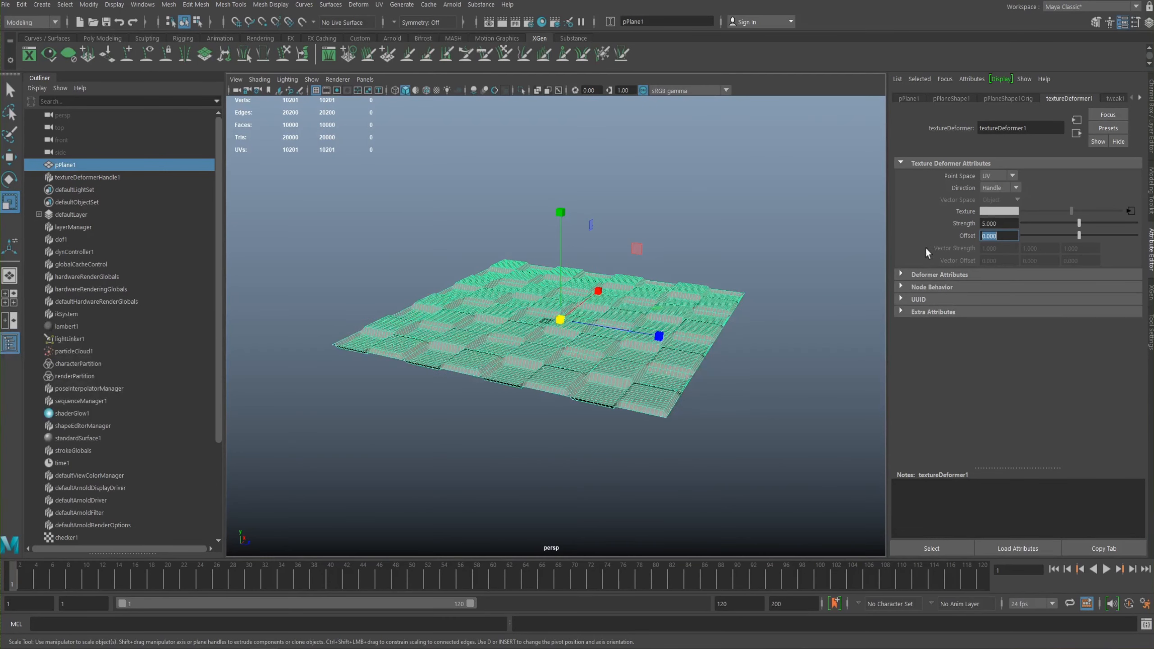
# Step: Break the Checker texture's connection to the texture deformer and keep the plane selected
pyautogui.scroll(4, 762, 266)
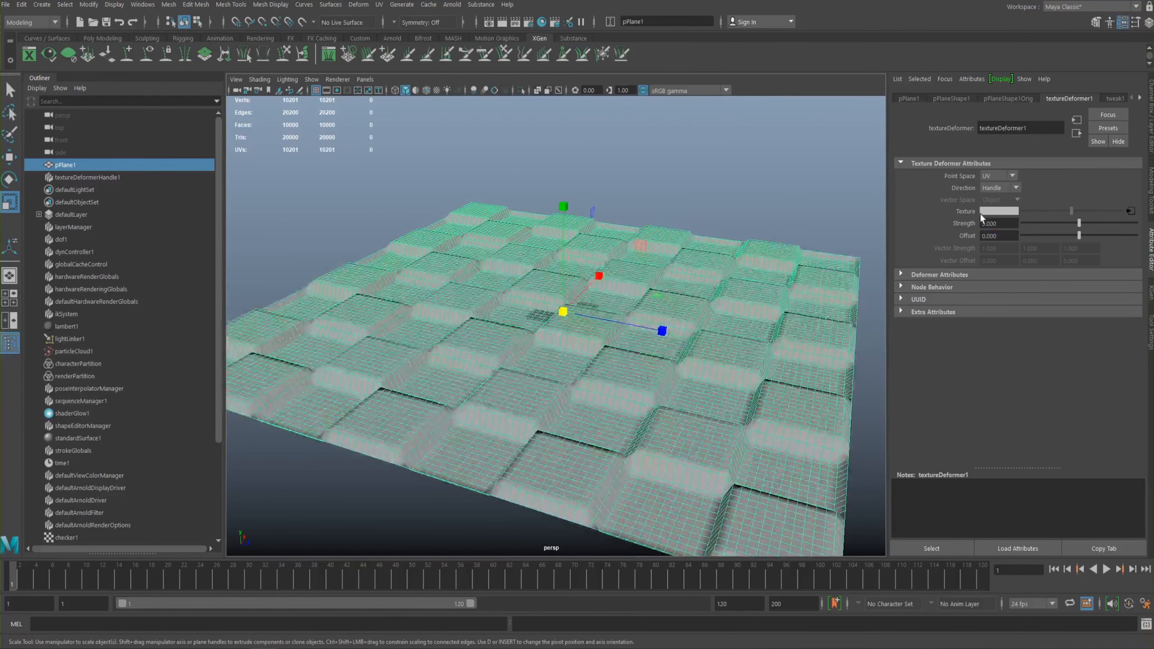
pyautogui.rightClick(963, 212)
pyautogui.click(979, 245)
pyautogui.click(619, 170)
pyautogui.click(771, 287)
# Step: Map a 2D Ocean texture to the plane's texture deformer
pyautogui.click(1129, 211)
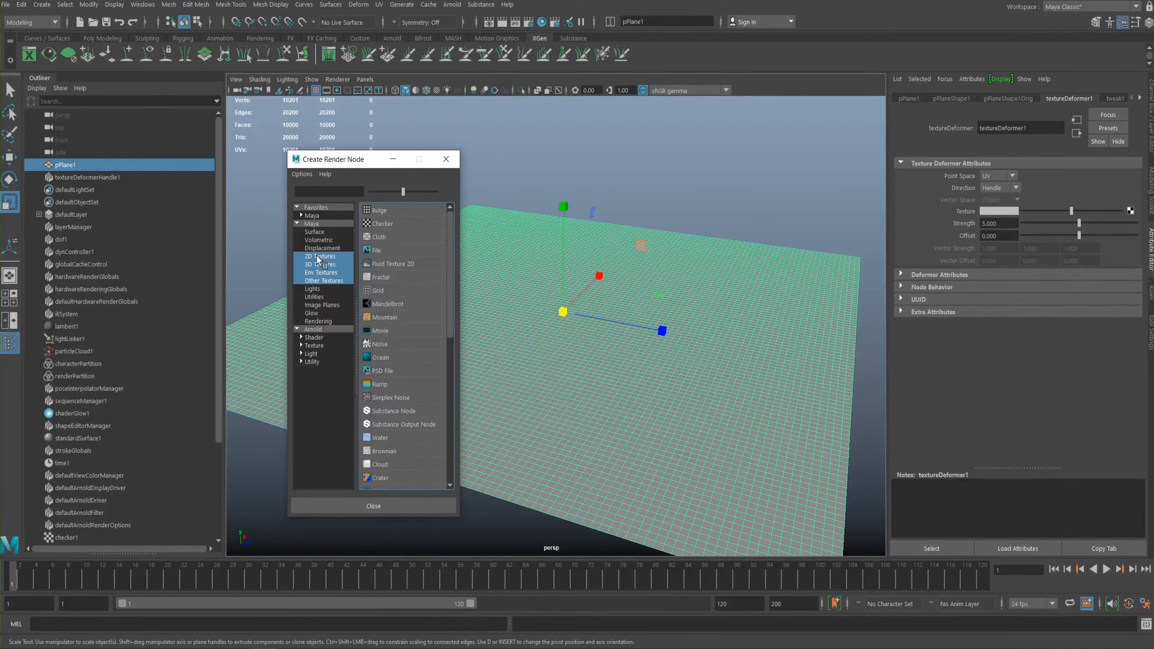
pyautogui.click(338, 262)
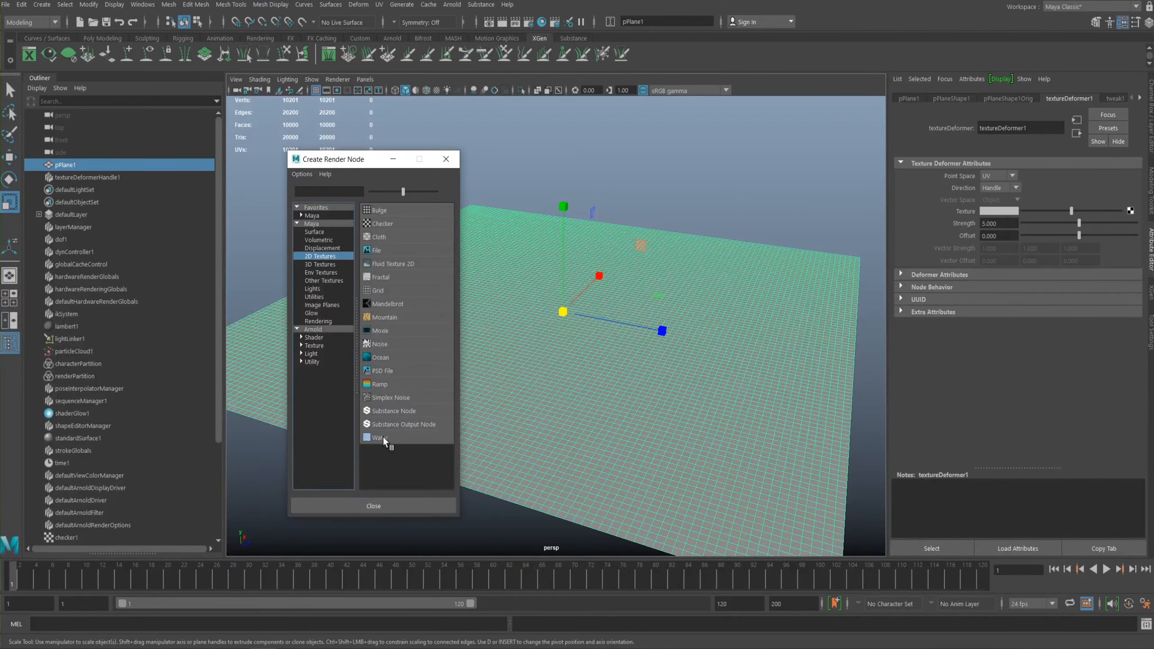
pyautogui.click(381, 358)
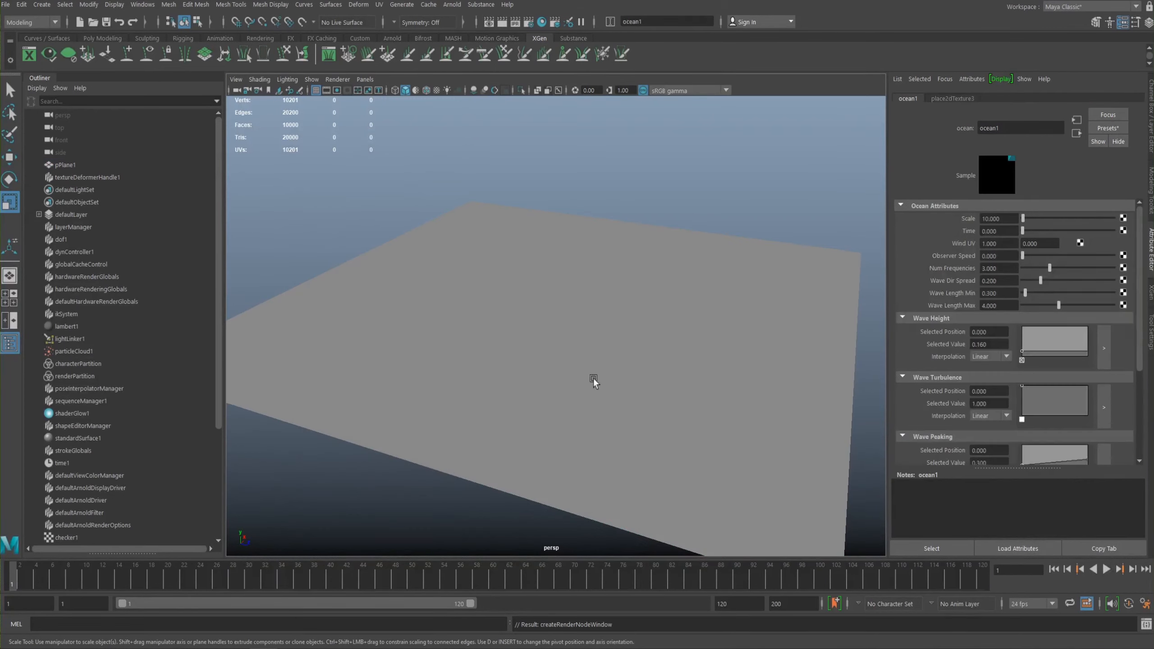
pyautogui.keyDown('alt'); pyautogui.moveTo(575, 348); pyautogui.dragTo(592, 309); pyautogui.keyUp('alt')
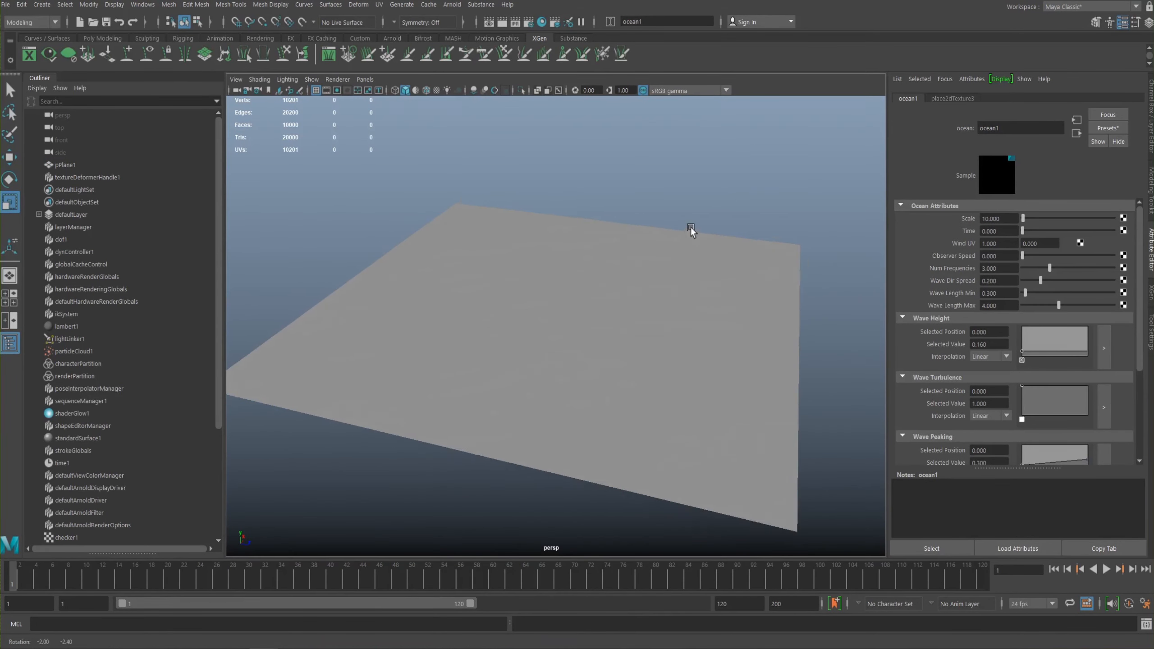
# Step: Try strengths of 15, 20 and 40 on the plane's ocean-mapped texture deformer
pyautogui.click(678, 275)
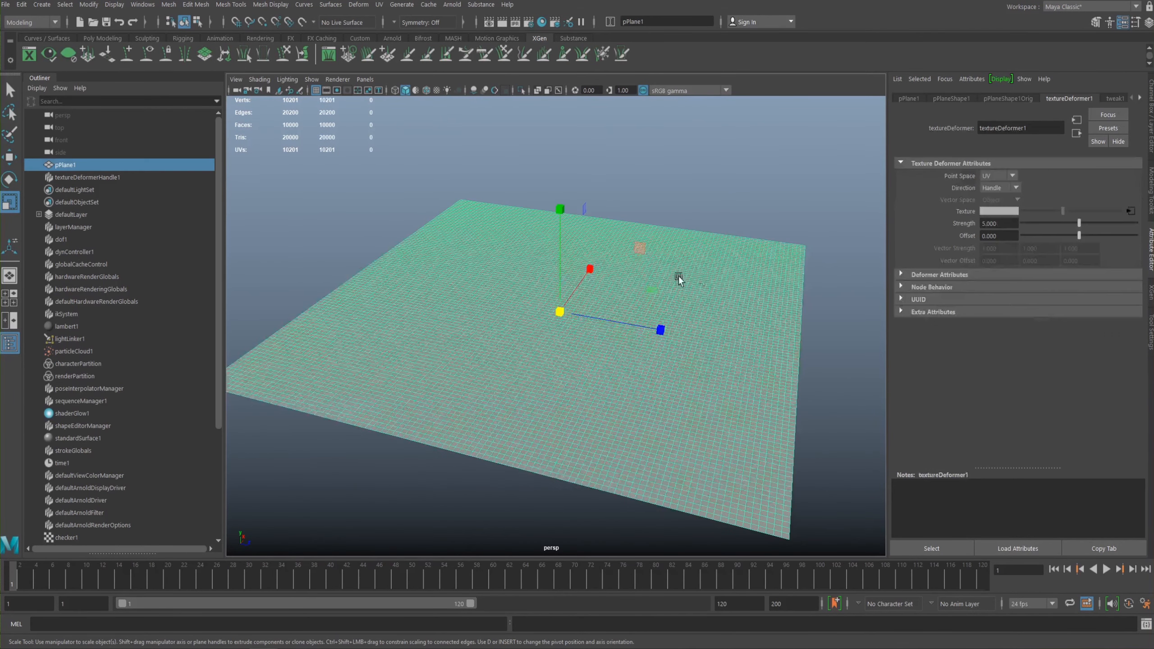
pyautogui.click(714, 190)
pyautogui.keyDown('alt'); pyautogui.moveTo(670, 260); pyautogui.dragTo(683, 164); pyautogui.keyUp('alt')
pyautogui.click(717, 273)
pyautogui.keyDown('alt'); pyautogui.moveTo(683, 164); pyautogui.dragTo(699, 229, button='right'); pyautogui.keyUp('alt')
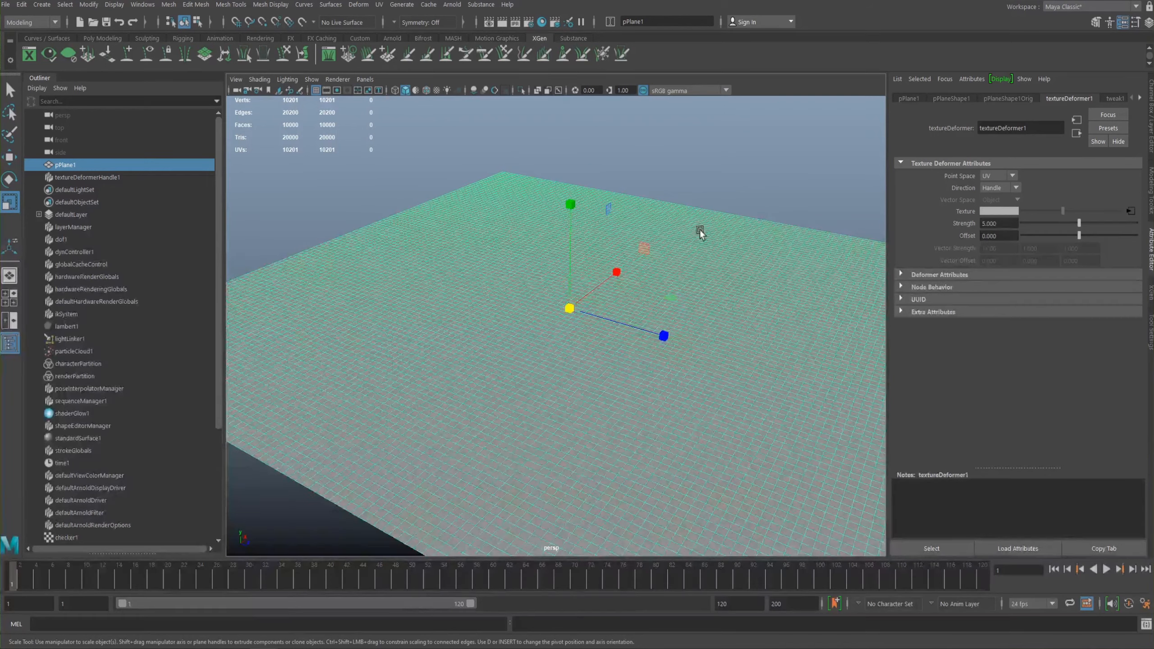
pyautogui.doubleClick(998, 224)
pyautogui.write('15')
pyautogui.press('Return')
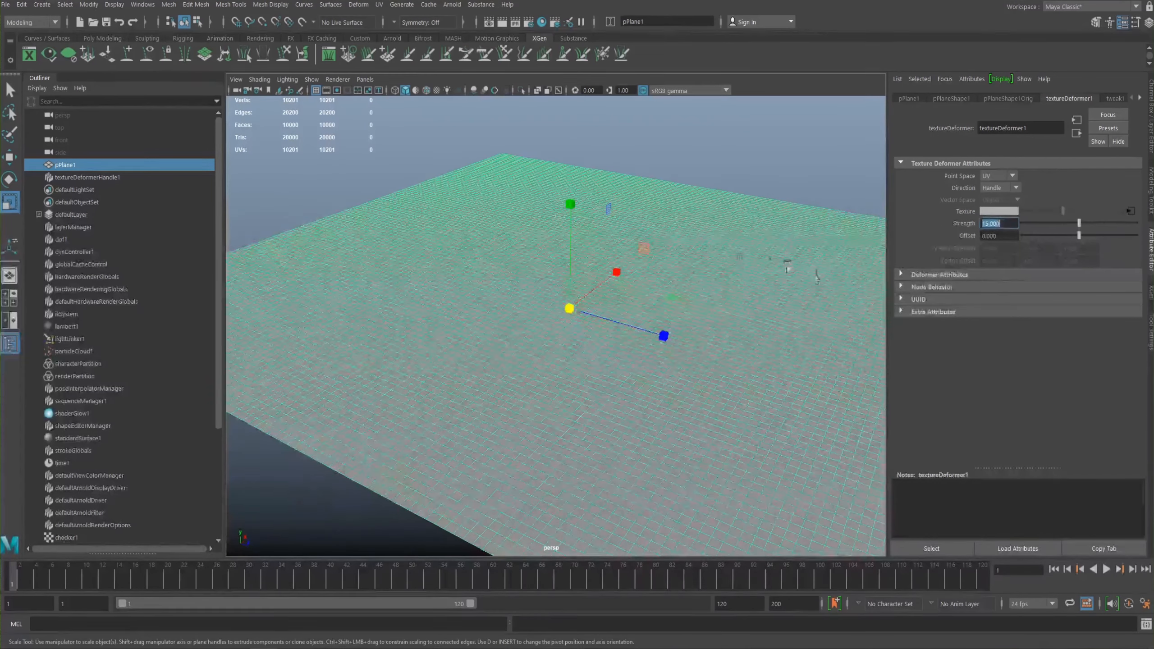
pyautogui.write('20')
pyautogui.press('Return')
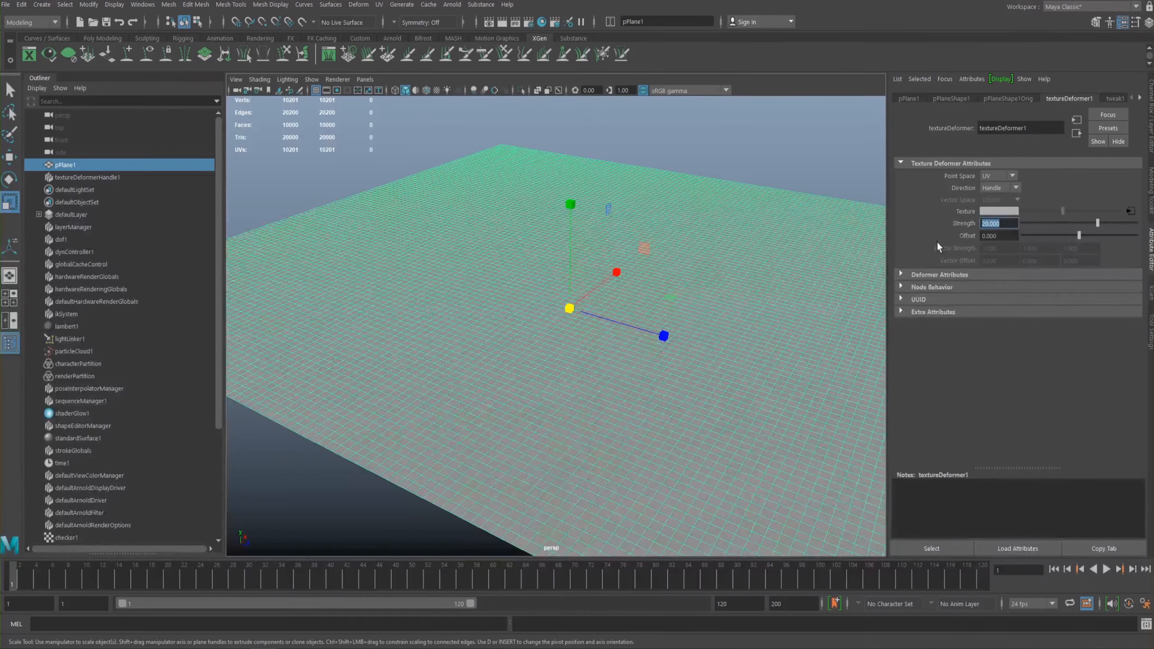
pyautogui.write('40')
pyautogui.press('Return')
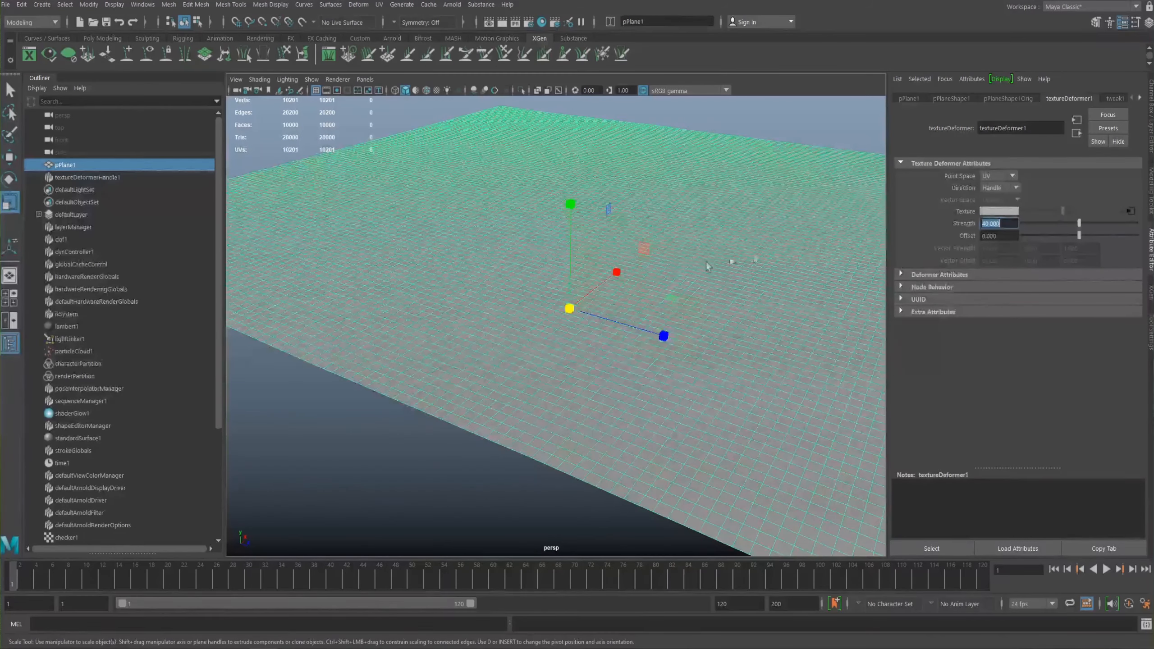
# Step: Examine the ocean-displaced plane's surface and the attributes of its Ocean texture
pyautogui.keyDown('alt'); pyautogui.moveTo(703, 260); pyautogui.dragTo(618, 227, button='right'); pyautogui.keyUp('alt')
pyautogui.click(671, 289)
pyautogui.moveTo(671, 289)
pyautogui.keyDown('alt'); pyautogui.mouseDown()
pyautogui.moveTo(630, 314)
pyautogui.moveTo(657, 295)
pyautogui.mouseUp(); pyautogui.keyUp('alt')
pyautogui.click(656, 295)
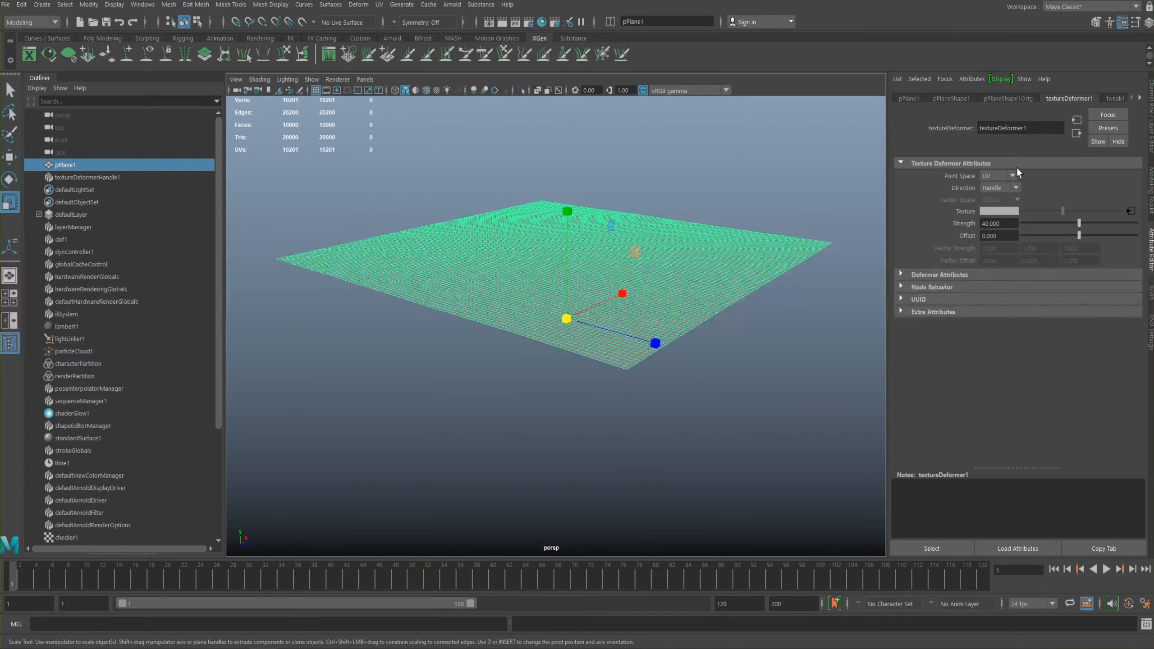
pyautogui.click(1130, 211)
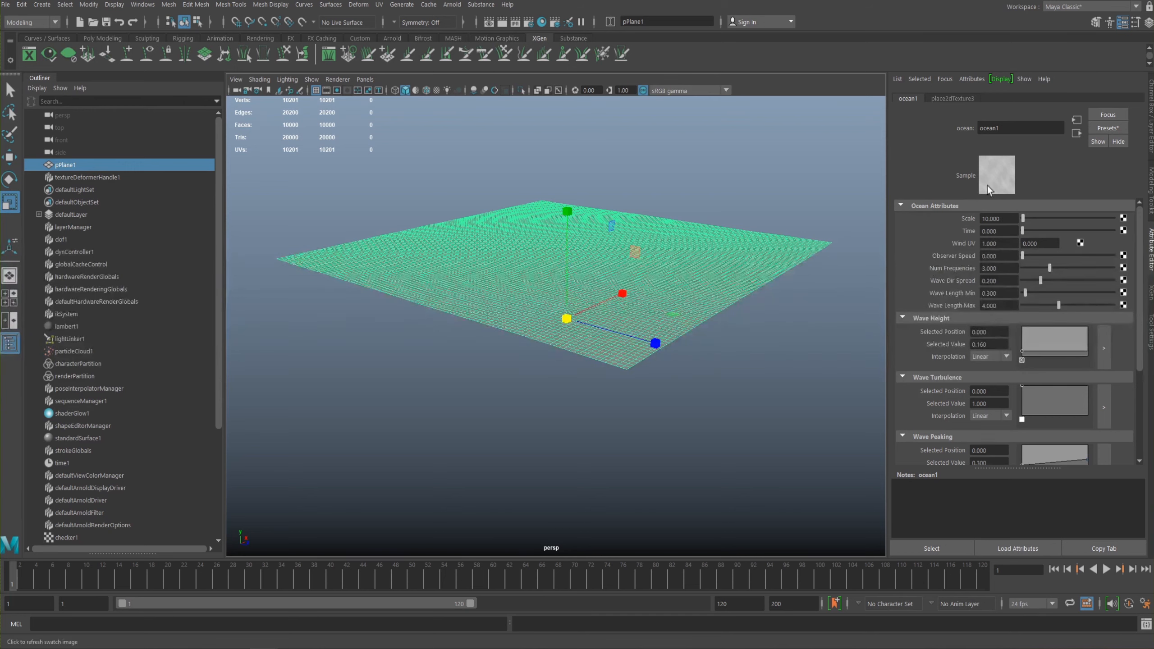
pyautogui.click(775, 191)
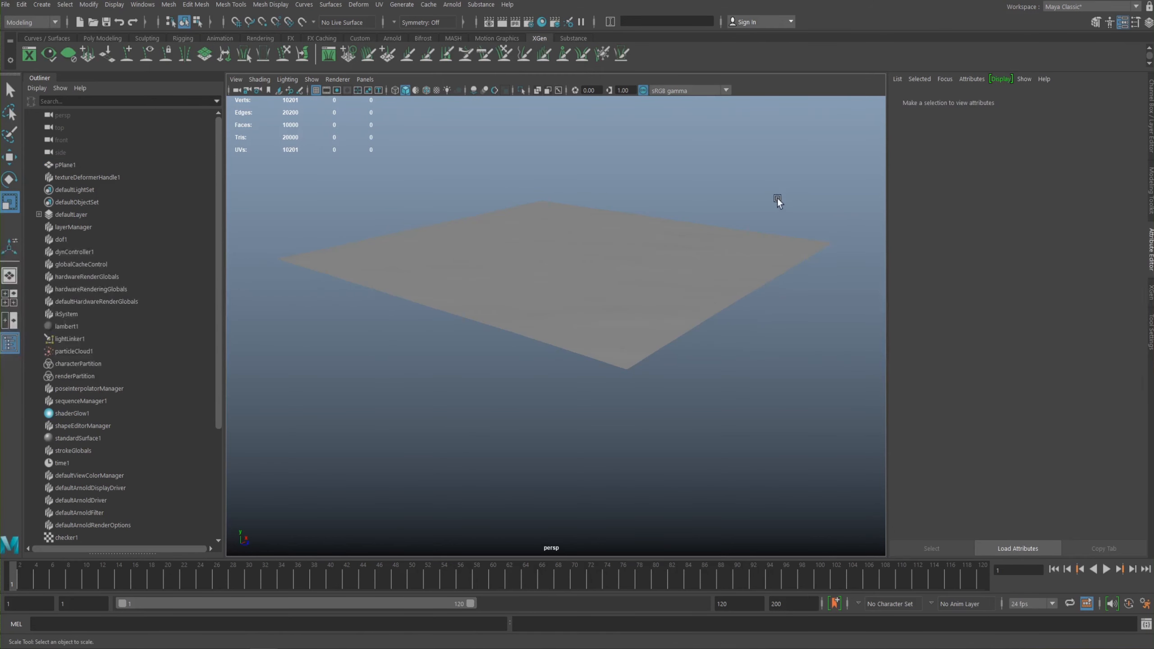
pyautogui.click(684, 304)
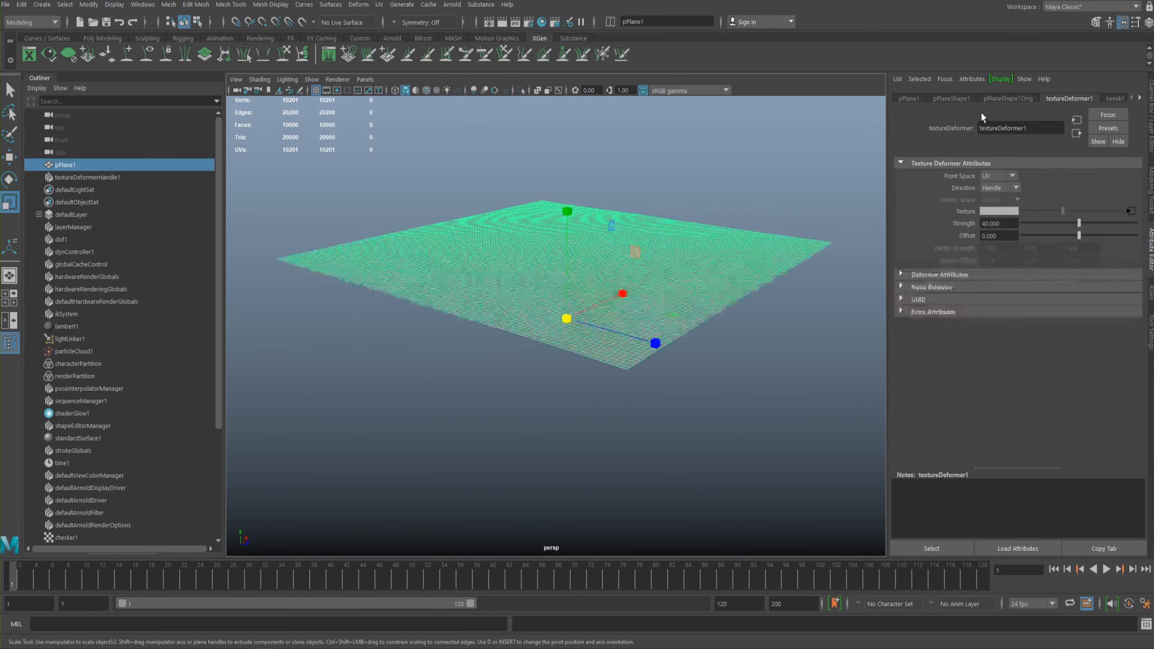
# Step: Raise the texture deformer's strength to 60 and on to 100
pyautogui.doubleClick(1017, 225)
pyautogui.write('6')
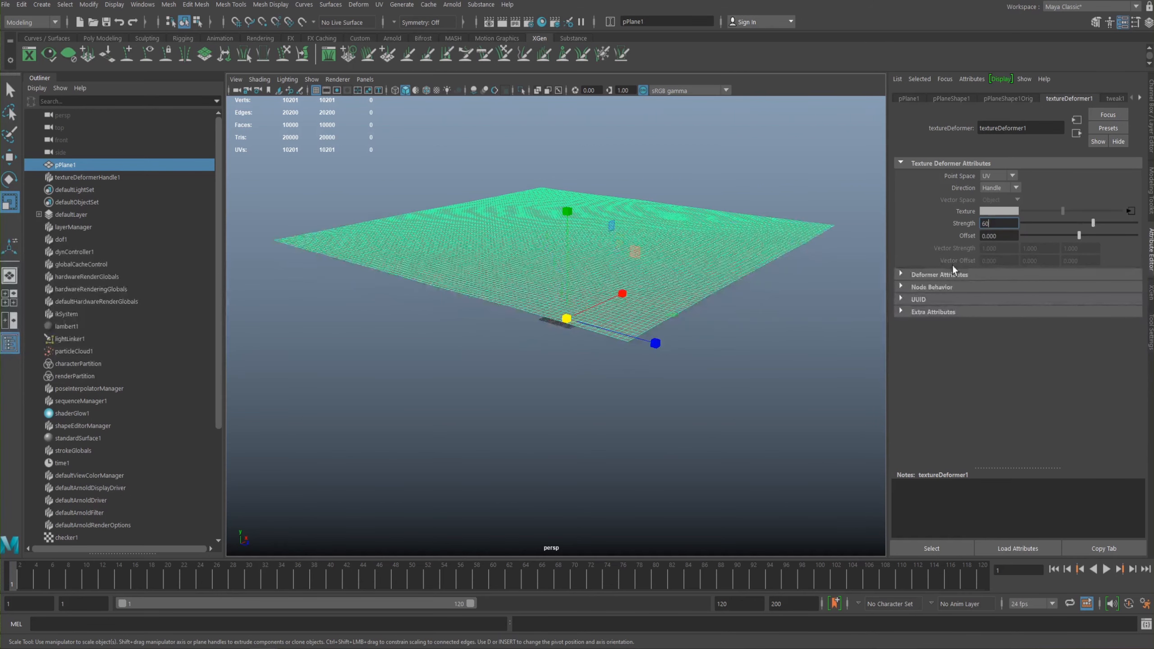
pyautogui.write('0')
pyautogui.press('Return')
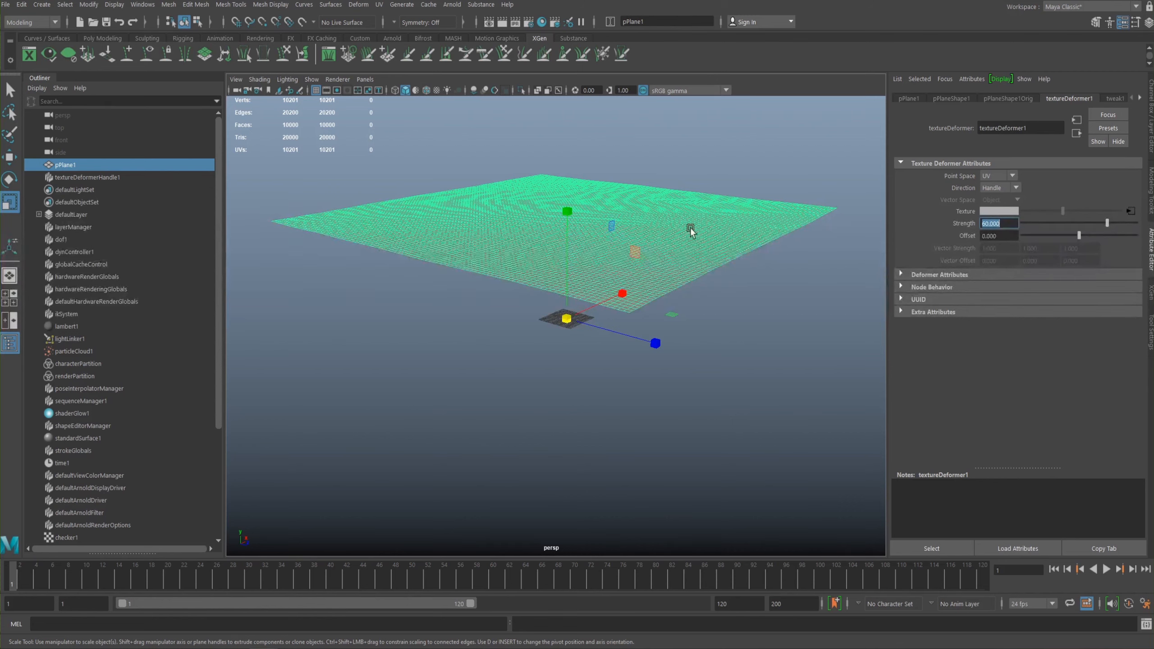
pyautogui.write('100')
pyautogui.press('Return')
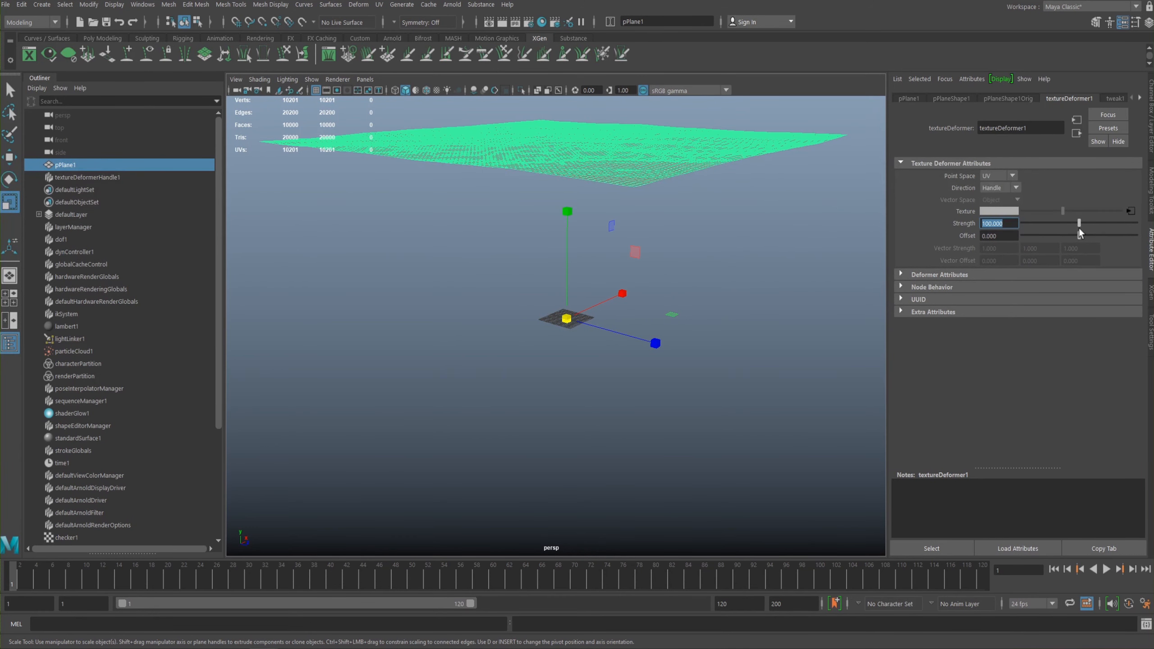
# Step: Lower the texture deformer's offset to -100
pyautogui.moveTo(1084, 236); pyautogui.dragTo(1011, 246)
pyautogui.press('Tab')
pyautogui.write('-')
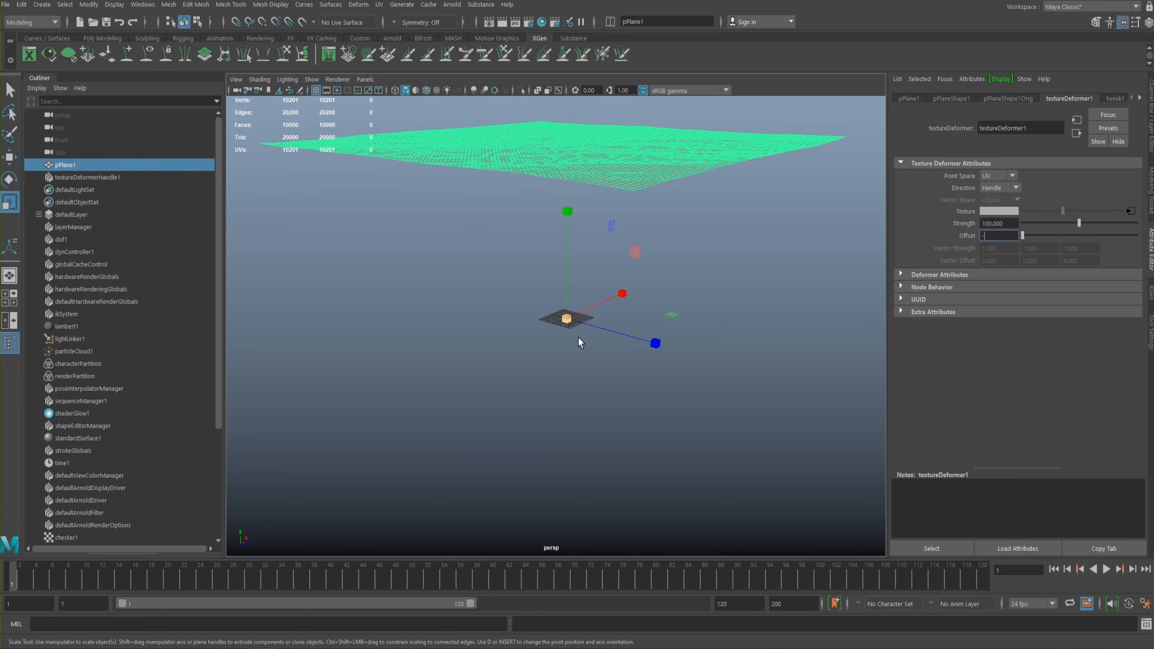
pyautogui.write('50')
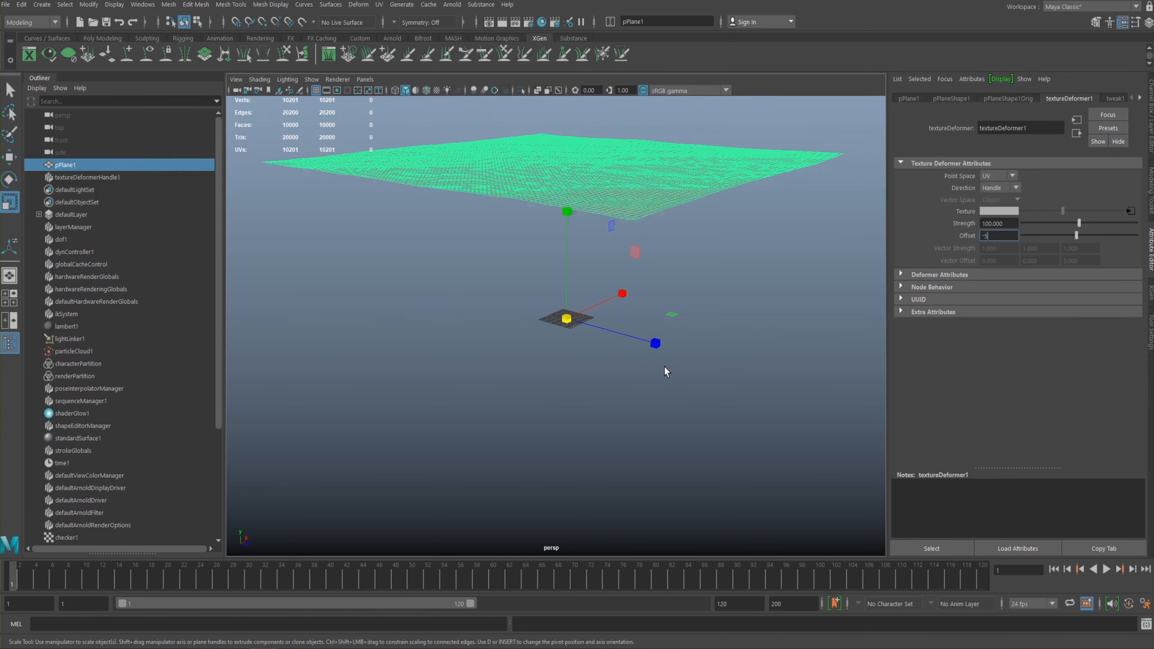
pyautogui.press('Return')
pyautogui.write('0')
pyautogui.press('Return')
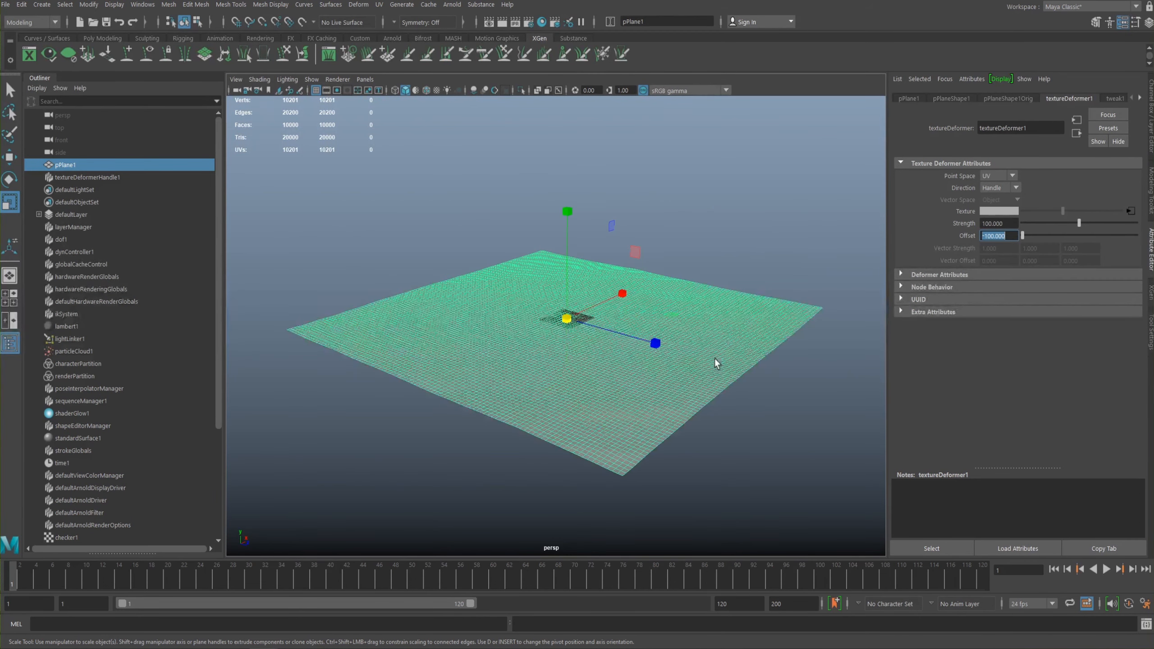
# Step: Examine the wave relief on the plane from several angles, with and without its selection wireframe
pyautogui.keyDown('alt'); pyautogui.moveTo(622, 327); pyautogui.dragTo(673, 293); pyautogui.keyUp('alt')
pyautogui.scroll(3, 672, 293)
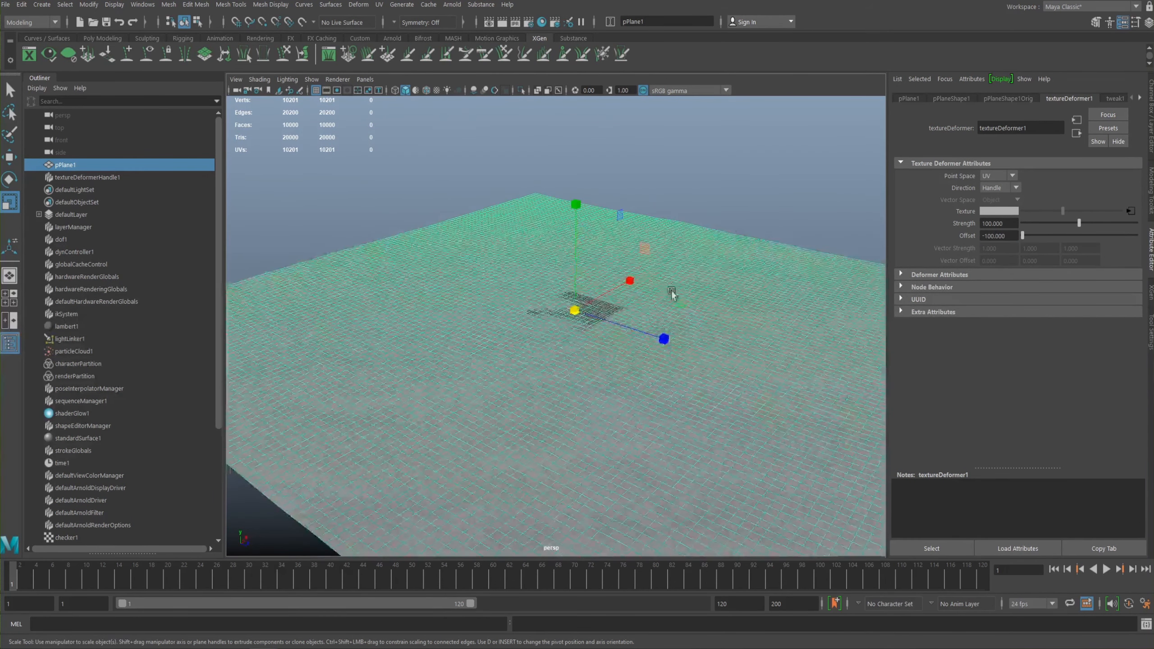
pyautogui.click(700, 336)
pyautogui.keyDown('alt'); pyautogui.moveTo(700, 336); pyautogui.dragTo(544, 292, button='right'); pyautogui.keyUp('alt')
pyautogui.keyDown('alt'); pyautogui.moveTo(544, 291); pyautogui.dragTo(554, 276); pyautogui.keyUp('alt')
pyautogui.keyDown('alt'); pyautogui.moveTo(554, 276); pyautogui.dragTo(667, 330, button='right'); pyautogui.keyUp('alt')
pyautogui.keyDown('alt'); pyautogui.moveTo(667, 330); pyautogui.dragTo(735, 378); pyautogui.keyUp('alt')
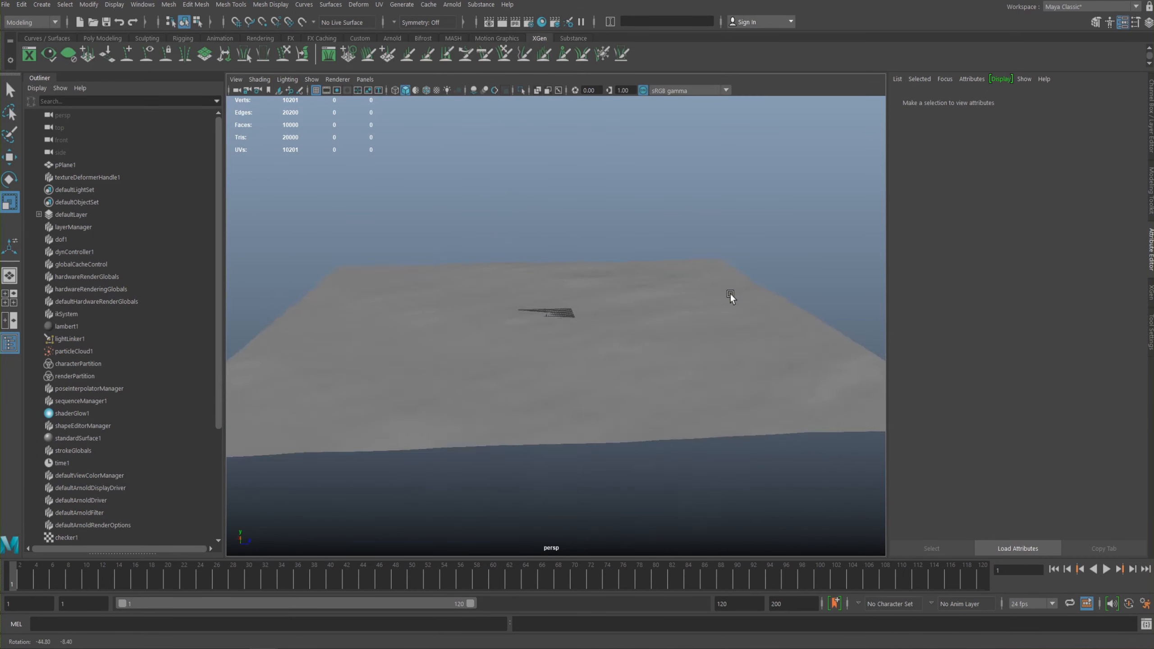
pyautogui.click(735, 379)
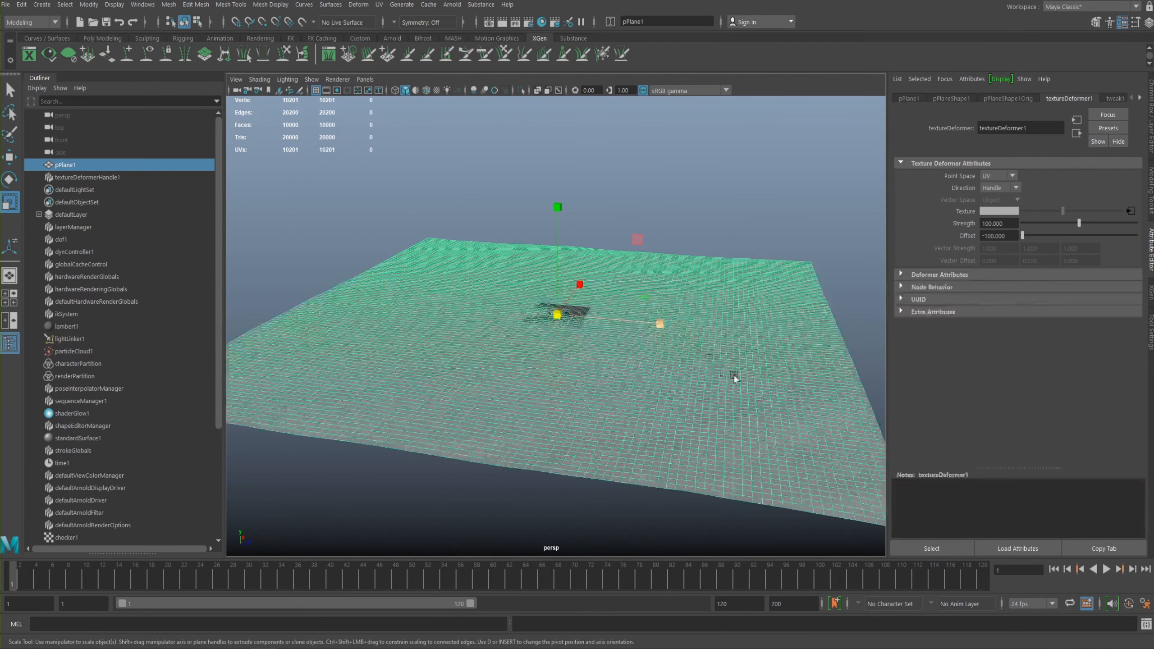
# Step: Examine the ocean-displaced plane from several angles and open the attributes of its Ocean texture
pyautogui.click(700, 351)
pyautogui.keyDown('alt'); pyautogui.moveTo(673, 276); pyautogui.dragTo(711, 353); pyautogui.keyUp('alt')
pyautogui.click(711, 354)
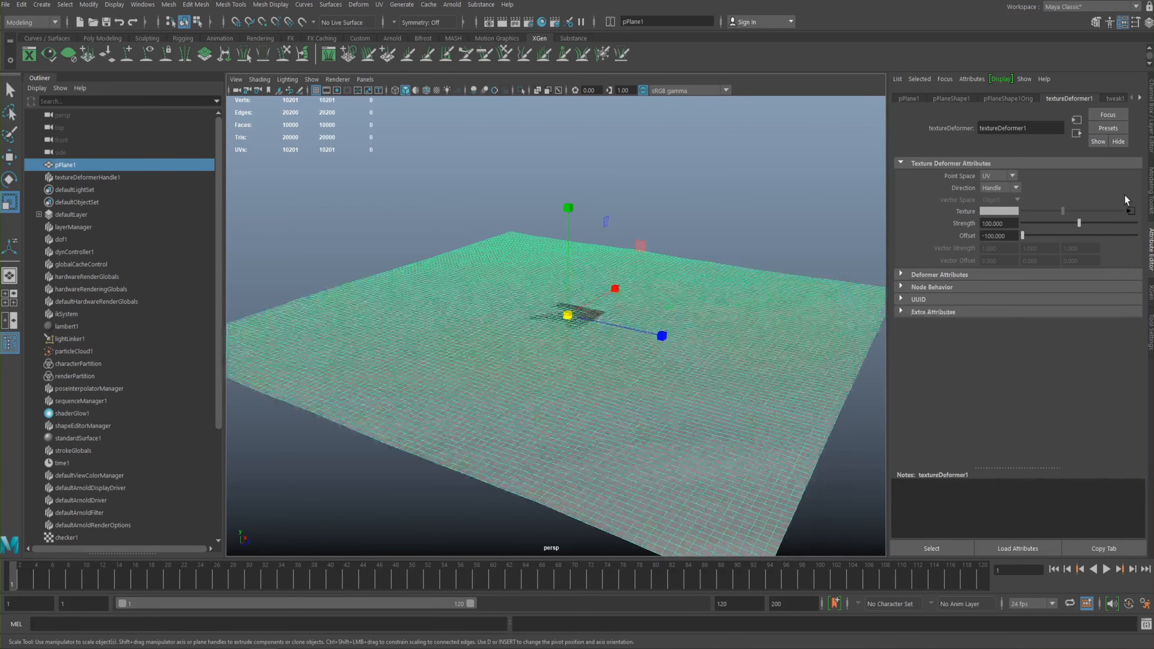
pyautogui.keyDown('alt'); pyautogui.moveTo(683, 238); pyautogui.dragTo(708, 236); pyautogui.keyUp('alt')
pyautogui.click(1132, 213)
pyautogui.keyDown('alt'); pyautogui.moveTo(754, 203); pyautogui.dragTo(769, 227); pyautogui.keyUp('alt')
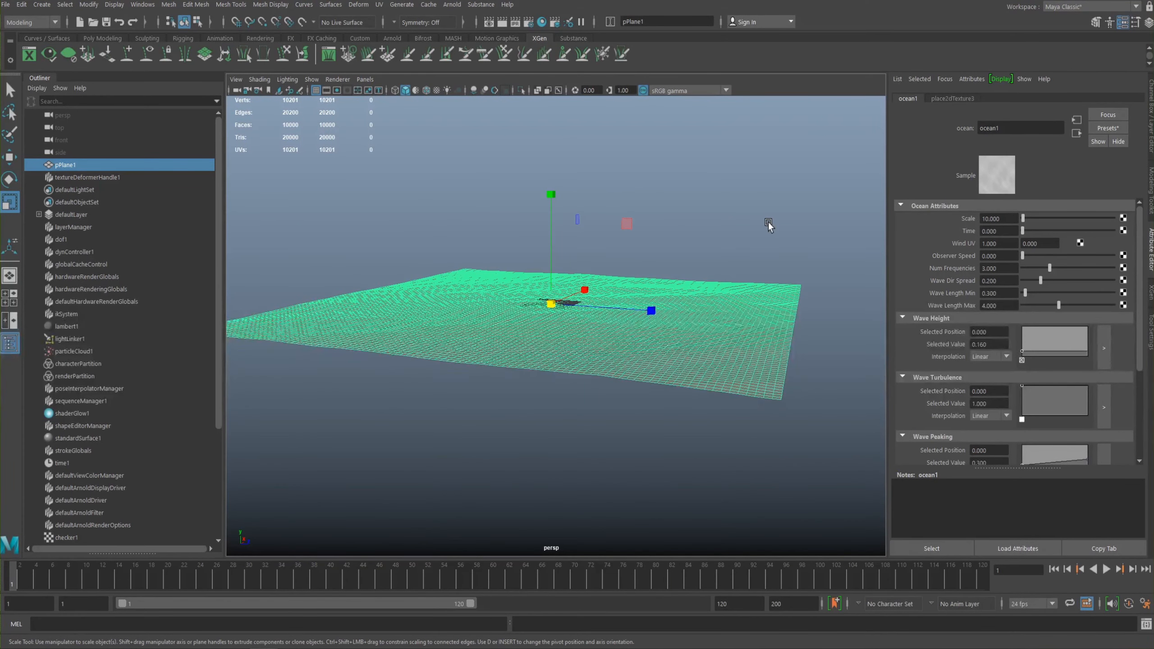
pyautogui.keyDown('alt'); pyautogui.moveTo(687, 239); pyautogui.dragTo(678, 244); pyautogui.keyUp('alt')
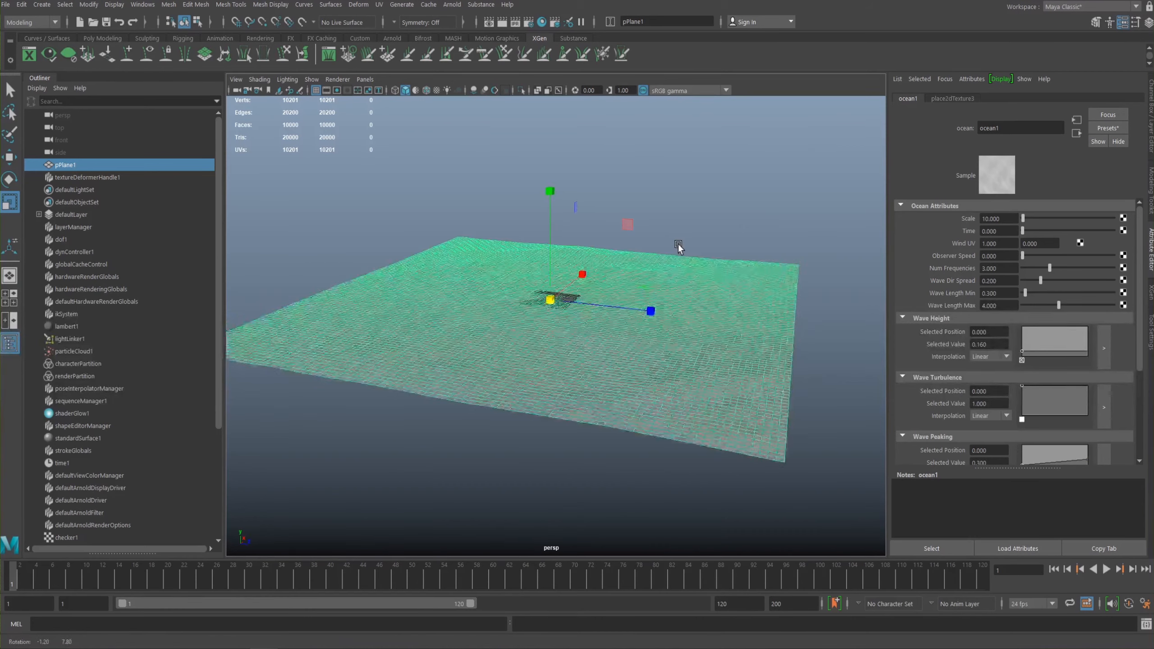
pyautogui.click(985, 161)
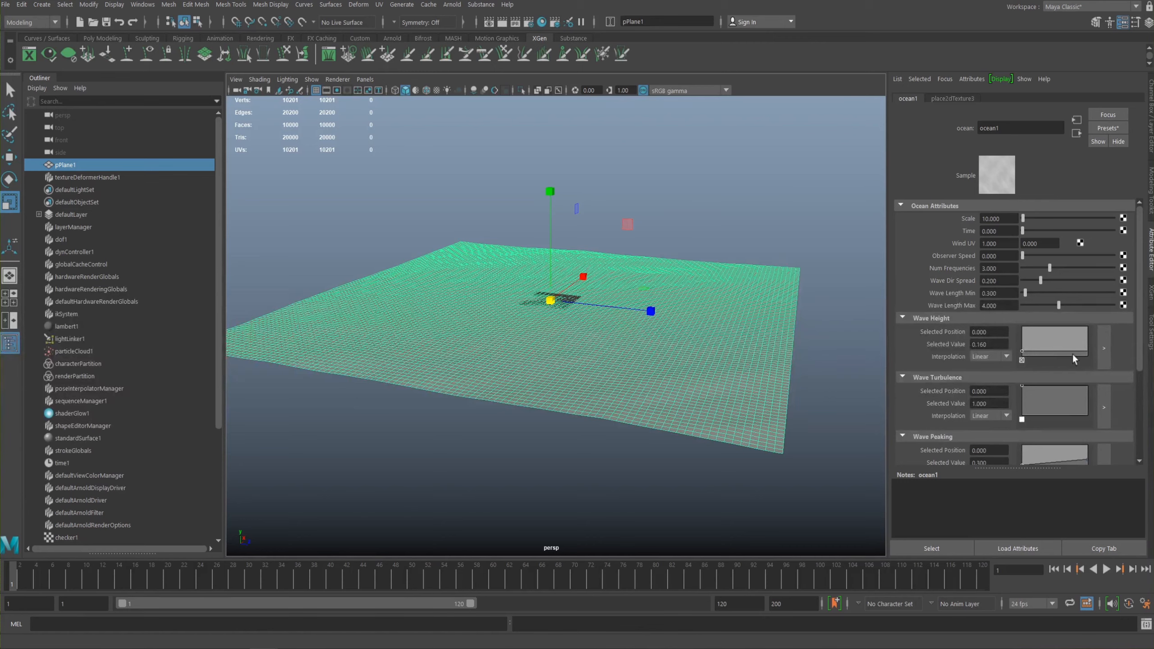
# Step: Raise the end point of the Ocean texture's Wave Height curve to 1.000 and inspect the plane without its wireframe
pyautogui.moveTo(1086, 350); pyautogui.dragTo(1096, 321)
pyautogui.click(995, 180)
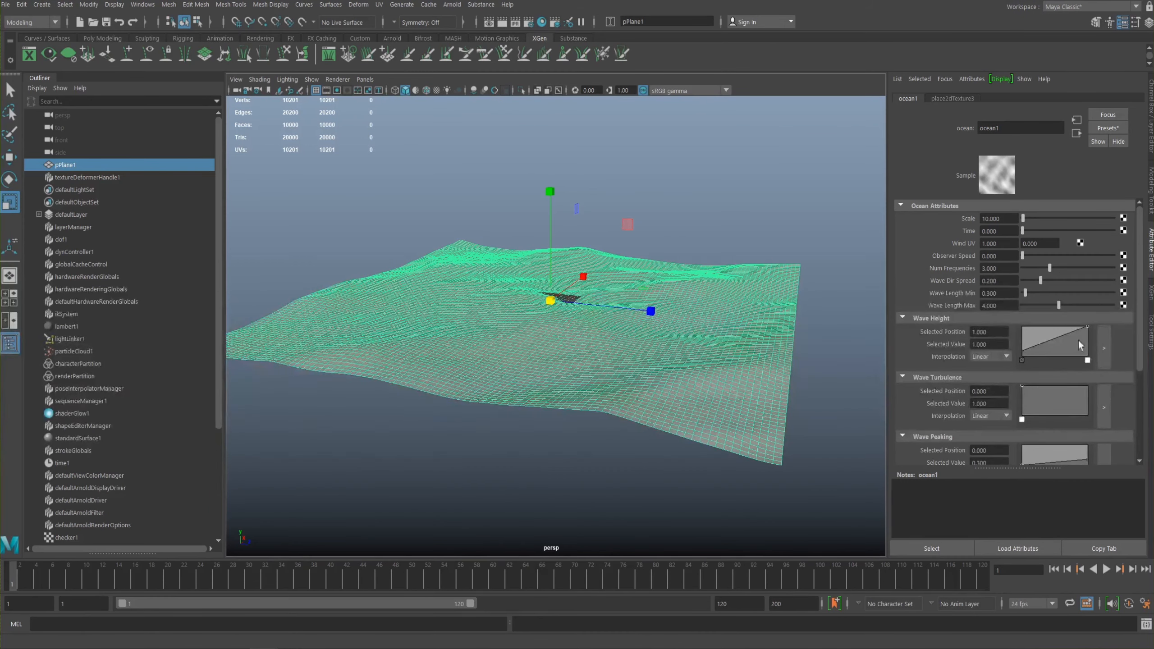
pyautogui.moveTo(1089, 326)
pyautogui.mouseDown()
pyautogui.moveTo(1103, 361)
pyautogui.moveTo(1100, 327)
pyautogui.moveTo(1102, 355)
pyautogui.moveTo(1119, 321)
pyautogui.moveTo(1115, 369)
pyautogui.moveTo(1102, 312)
pyautogui.mouseUp()
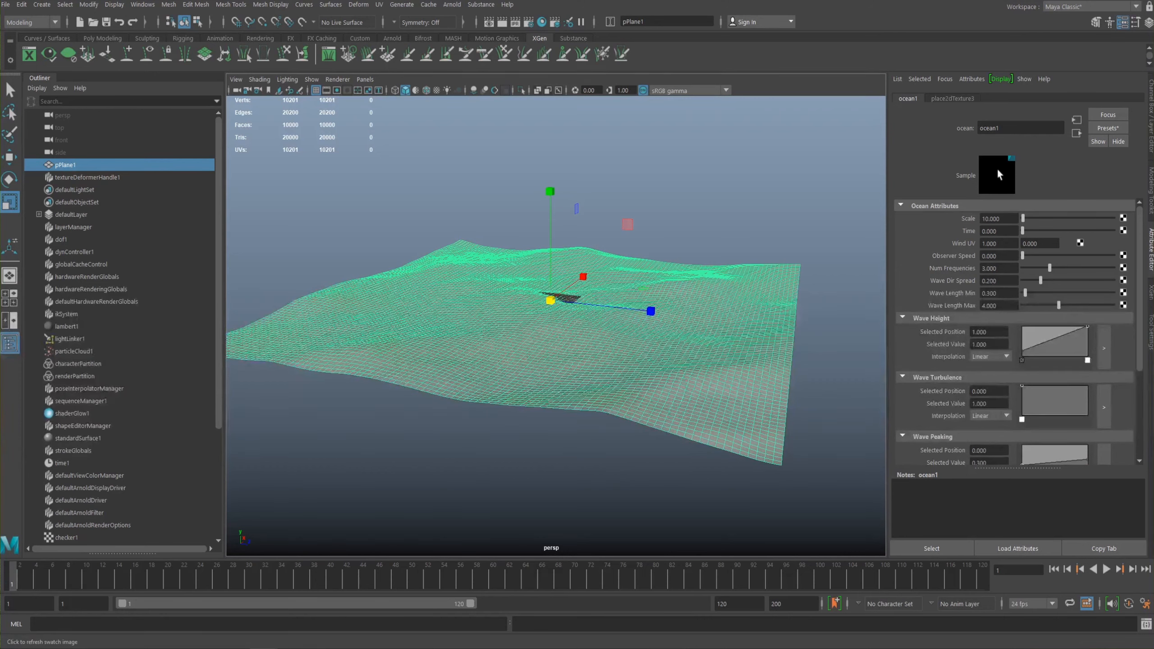
pyautogui.click(993, 183)
pyautogui.click(800, 340)
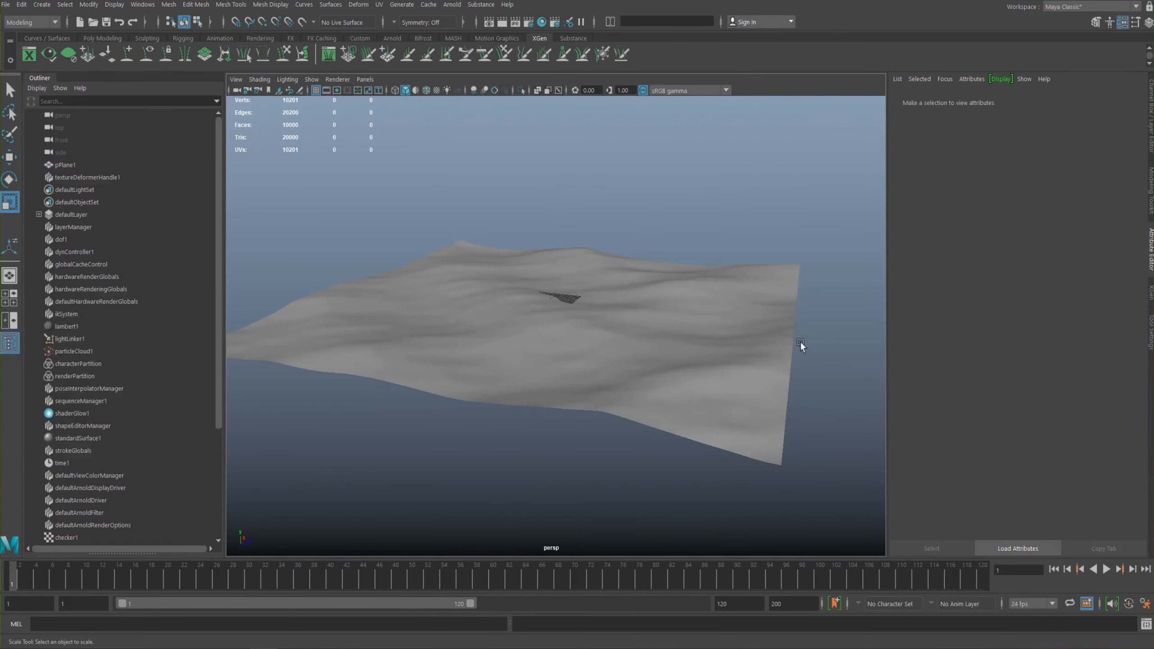
pyautogui.keyDown('alt'); pyautogui.moveTo(728, 312); pyautogui.dragTo(775, 293); pyautogui.keyUp('alt')
pyautogui.click(673, 294)
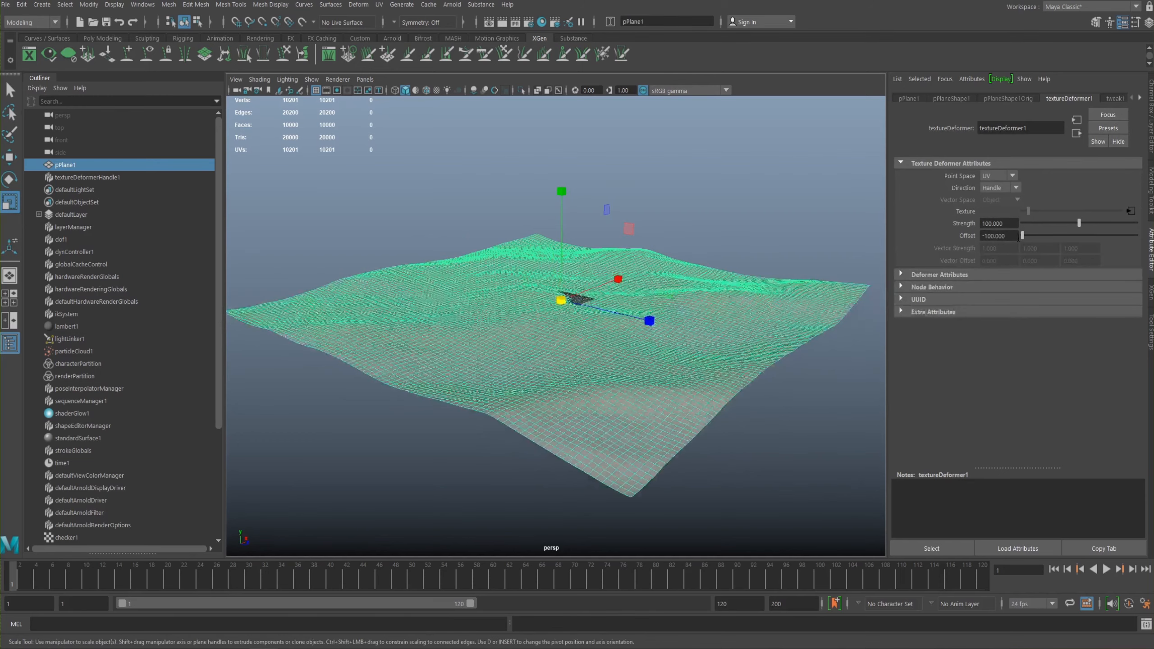
# Step: Lower the end point of the Ocean texture's Wave Height curve to 0.000
pyautogui.click(1132, 211)
pyautogui.moveTo(1086, 326); pyautogui.dragTo(1108, 382)
pyautogui.click(789, 176)
pyautogui.keyDown('alt'); pyautogui.moveTo(773, 278); pyautogui.dragTo(754, 299); pyautogui.keyUp('alt')
pyautogui.click(754, 299)
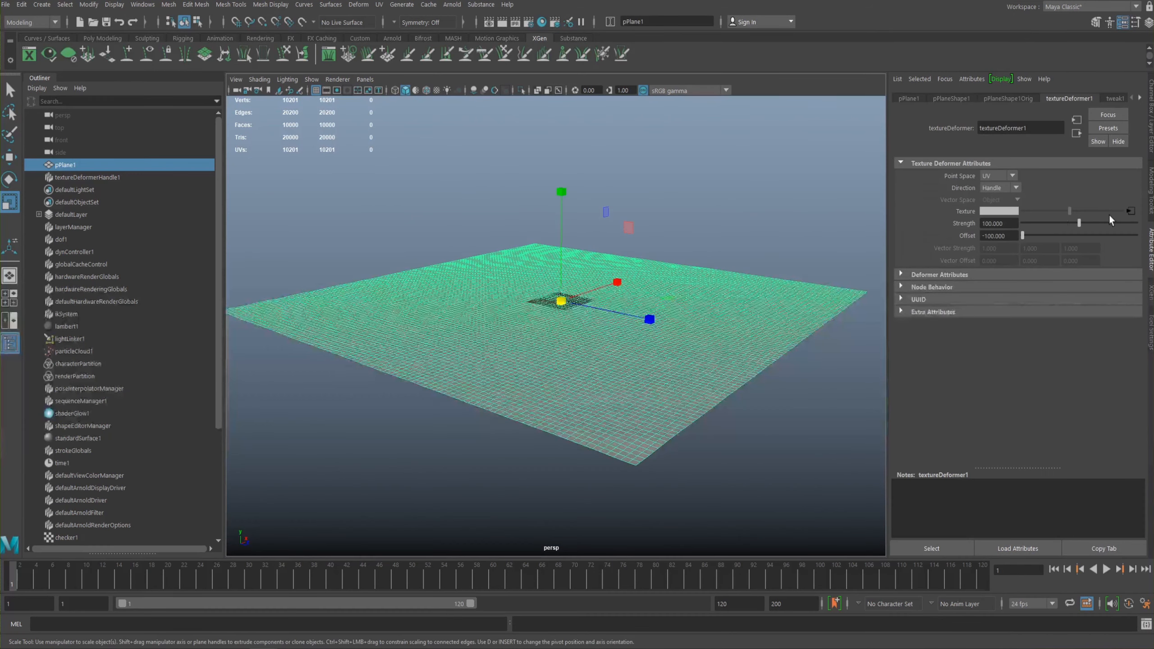
# Step: Set the Ocean texture's Wave Height at position 1.000 back to 1.000
pyautogui.click(1131, 211)
pyautogui.click(995, 167)
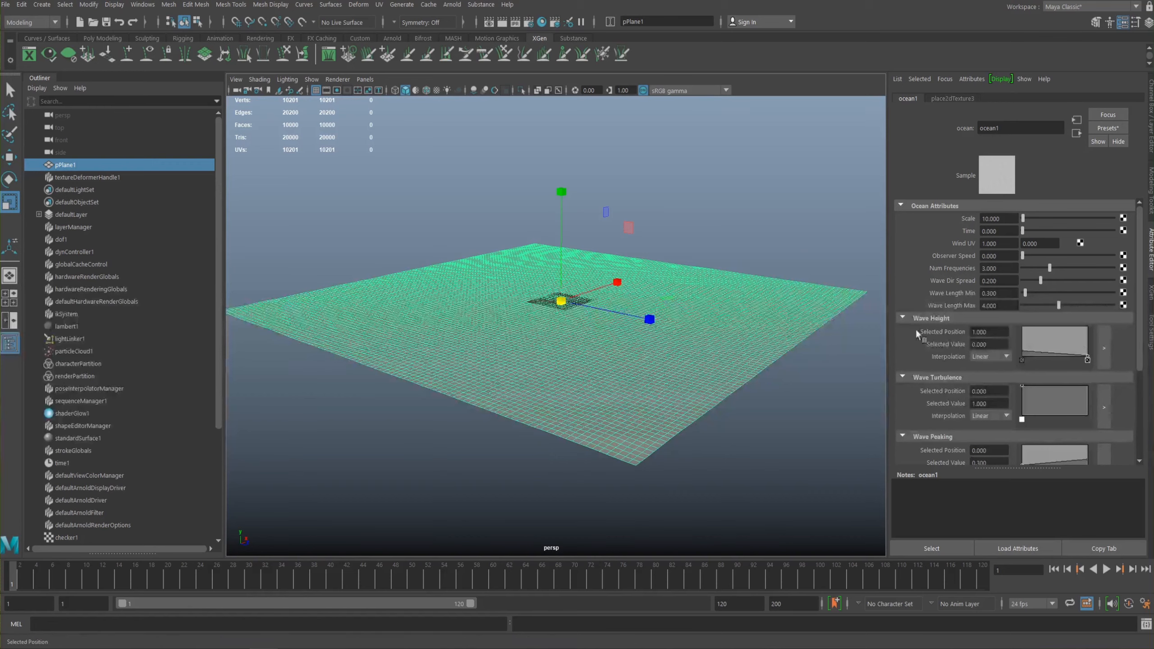
pyautogui.moveTo(1089, 358); pyautogui.dragTo(1087, 326)
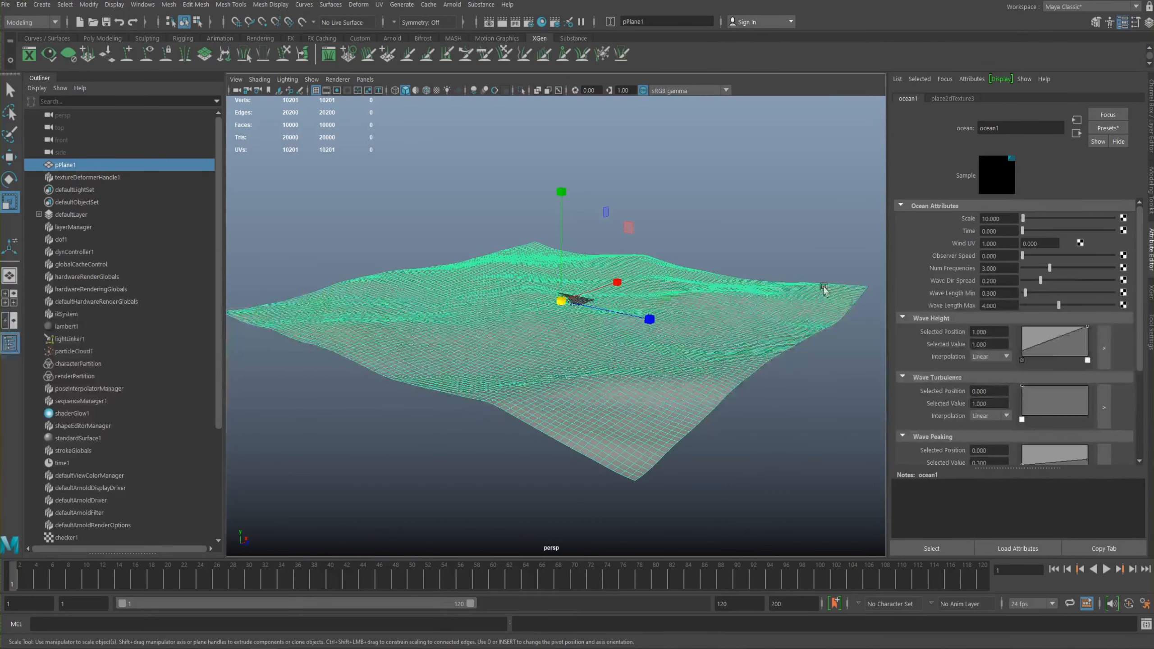
pyautogui.keyDown('alt'); pyautogui.moveTo(767, 225); pyautogui.dragTo(788, 231); pyautogui.keyUp('alt')
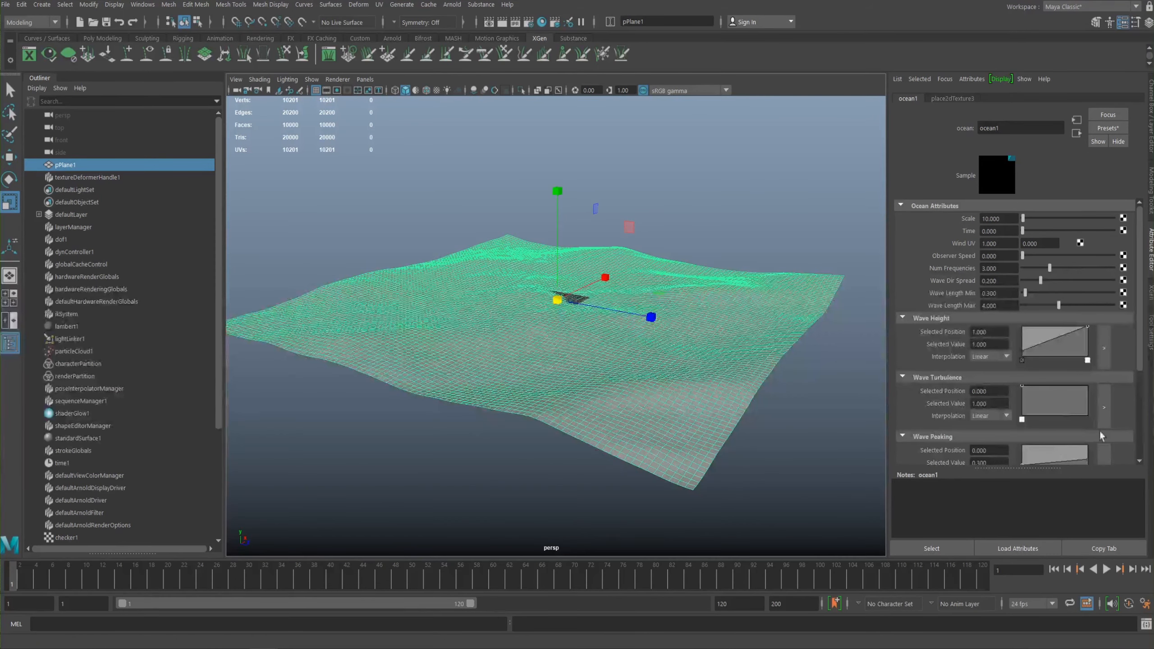
# Step: Raise the end point of the Ocean texture's Wave Peaking curve to the maximum and inspect the wave surface
pyautogui.scroll(-4, 1094, 397)
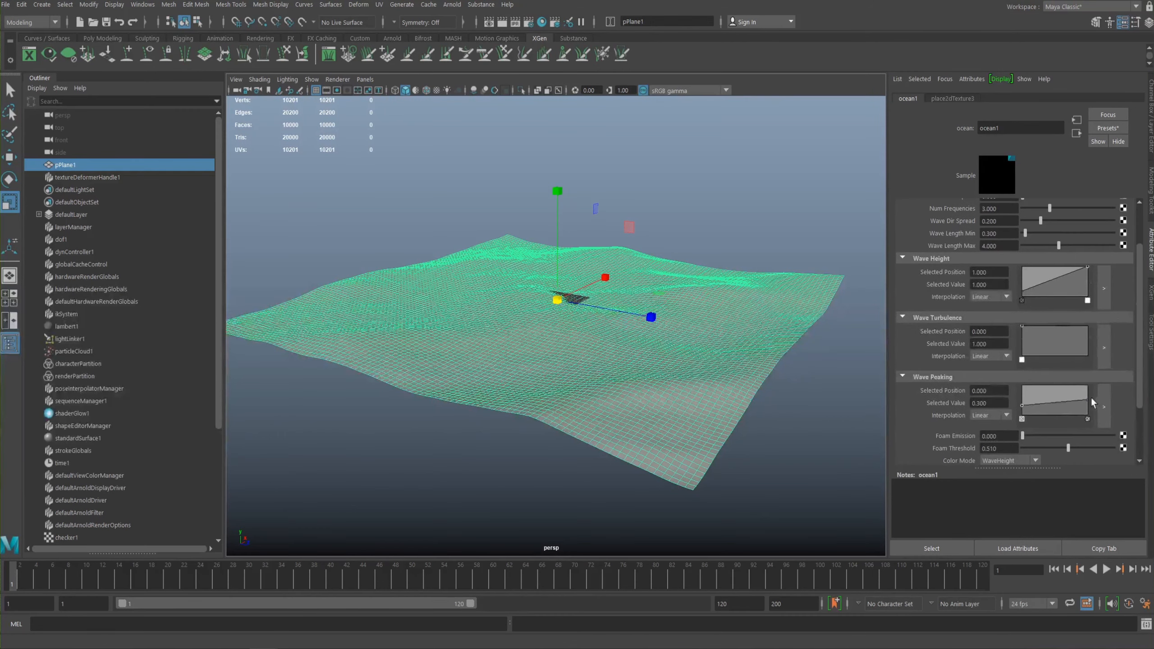
pyautogui.moveTo(1090, 401); pyautogui.dragTo(1087, 385)
pyautogui.keyDown('alt'); pyautogui.moveTo(715, 190); pyautogui.dragTo(730, 210); pyautogui.keyUp('alt')
pyautogui.click(719, 253)
pyautogui.hotkey('alt', 'd')
pyautogui.keyDown('alt'); pyautogui.moveTo(688, 275); pyautogui.dragTo(714, 295); pyautogui.keyUp('alt')
pyautogui.click(684, 305)
# Step: Break the Ocean texture's connection to the plane's texture deformer
pyautogui.click(1118, 98)
pyautogui.click(1065, 98)
pyautogui.rightClick(956, 207)
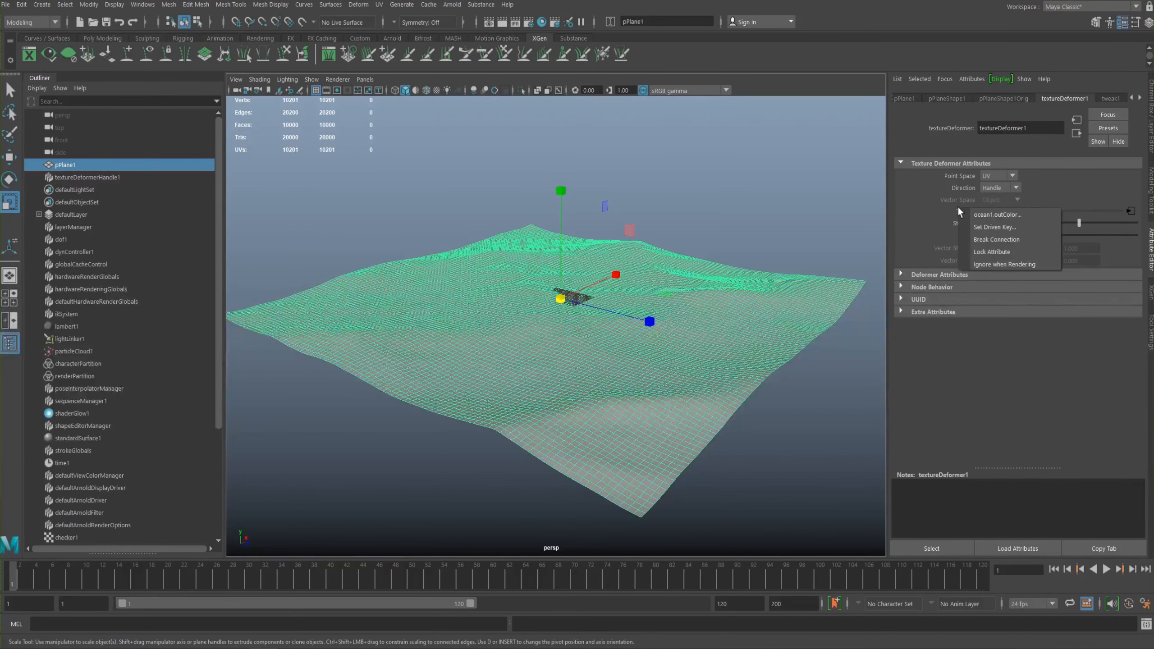
pyautogui.click(1000, 238)
pyautogui.keyDown('alt'); pyautogui.moveTo(688, 227); pyautogui.dragTo(784, 234); pyautogui.keyUp('alt')
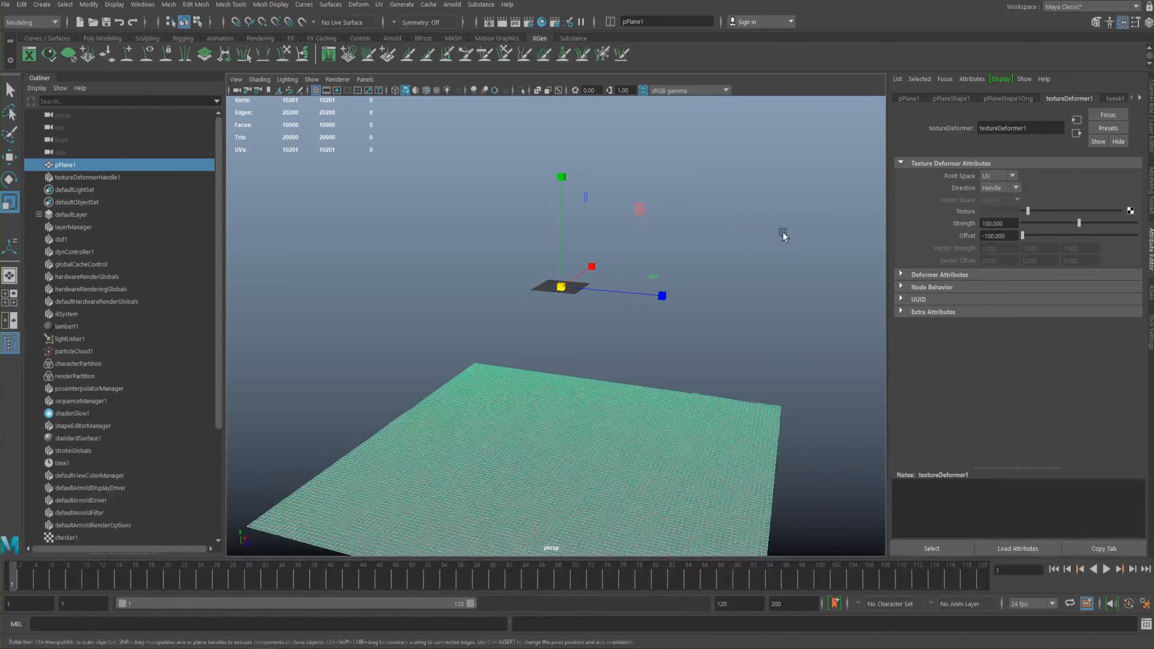
# Step: Reset the texture deformer's offset and strength to 0
pyautogui.write('0')
pyautogui.press('Return')
pyautogui.moveTo(1009, 236); pyautogui.dragTo(905, 226)
pyautogui.write('0')
pyautogui.press('Return')
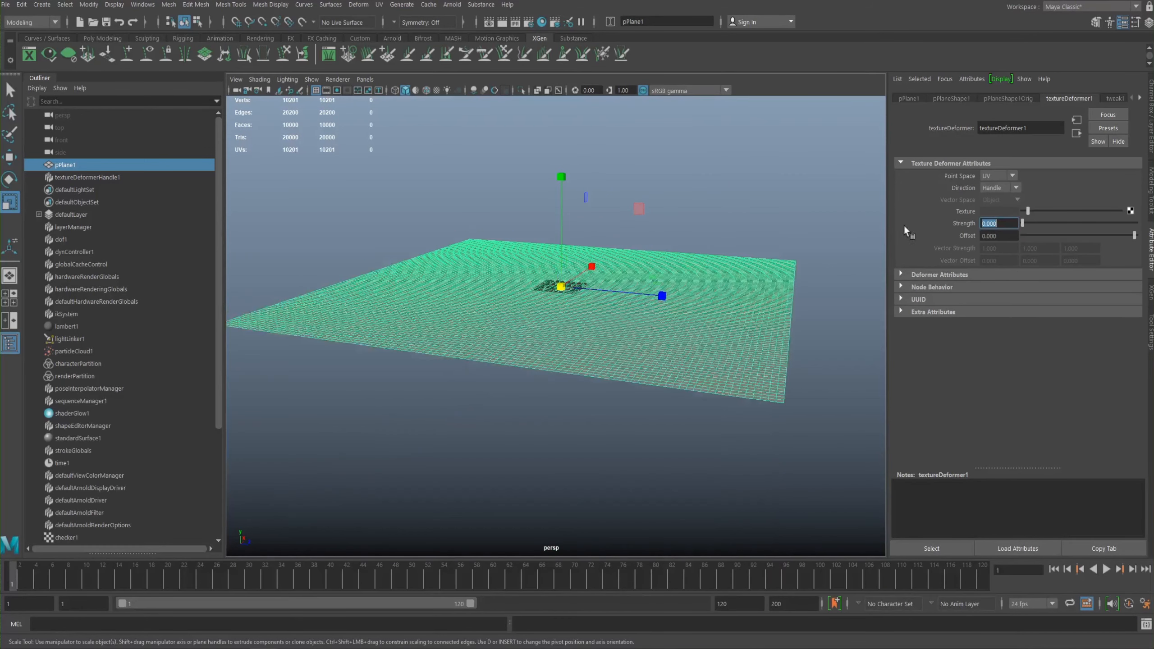
pyautogui.keyDown('alt'); pyautogui.moveTo(703, 229); pyautogui.dragTo(600, 218); pyautogui.keyUp('alt')
pyautogui.keyDown('alt'); pyautogui.moveTo(600, 218); pyautogui.dragTo(724, 204, button='right'); pyautogui.keyUp('alt')
pyautogui.moveTo(724, 204)
pyautogui.keyDown('alt'); pyautogui.mouseDown()
pyautogui.moveTo(807, 258)
pyautogui.moveTo(693, 224)
pyautogui.moveTo(717, 224)
pyautogui.mouseUp(); pyautogui.keyUp('alt')
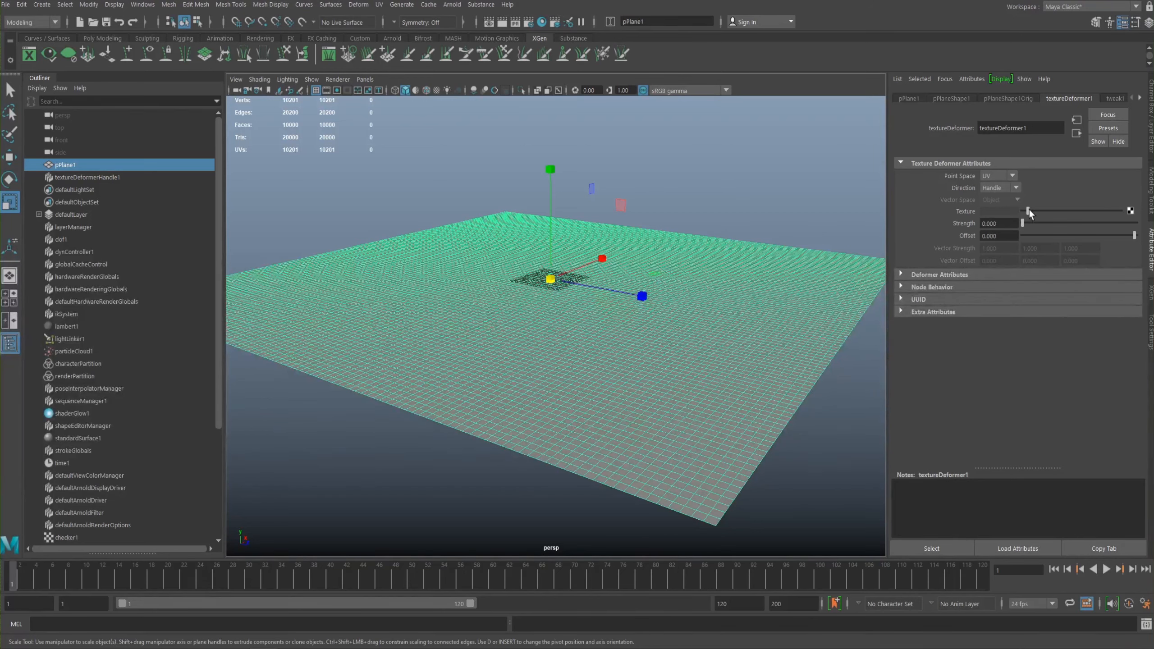
# Step: Assign a new Cloth texture to the texture deformer
pyautogui.click(1131, 211)
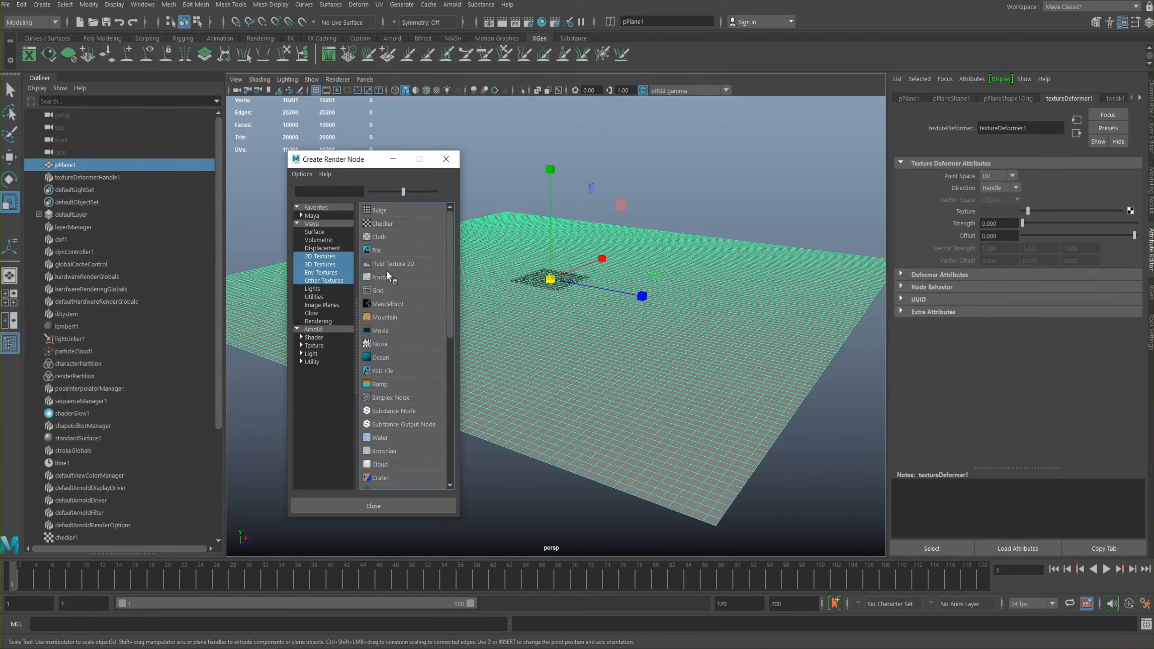
pyautogui.click(377, 237)
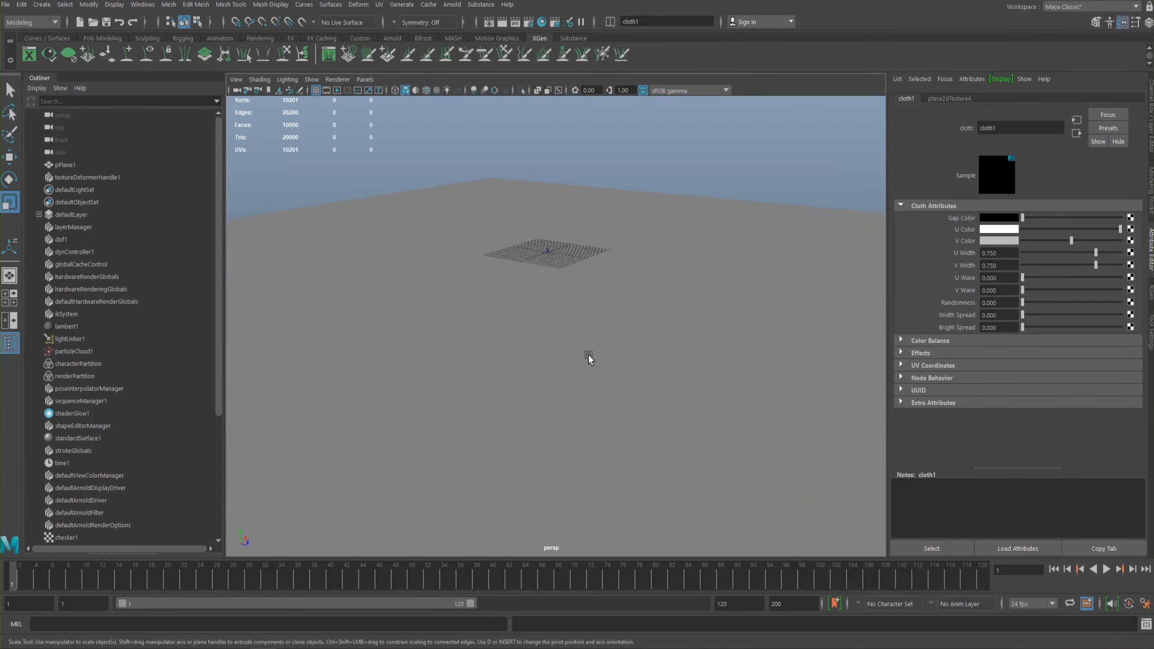
pyautogui.scroll(5, 585, 350)
pyautogui.keyDown('alt'); pyautogui.moveTo(653, 236); pyautogui.dragTo(652, 275); pyautogui.keyUp('alt')
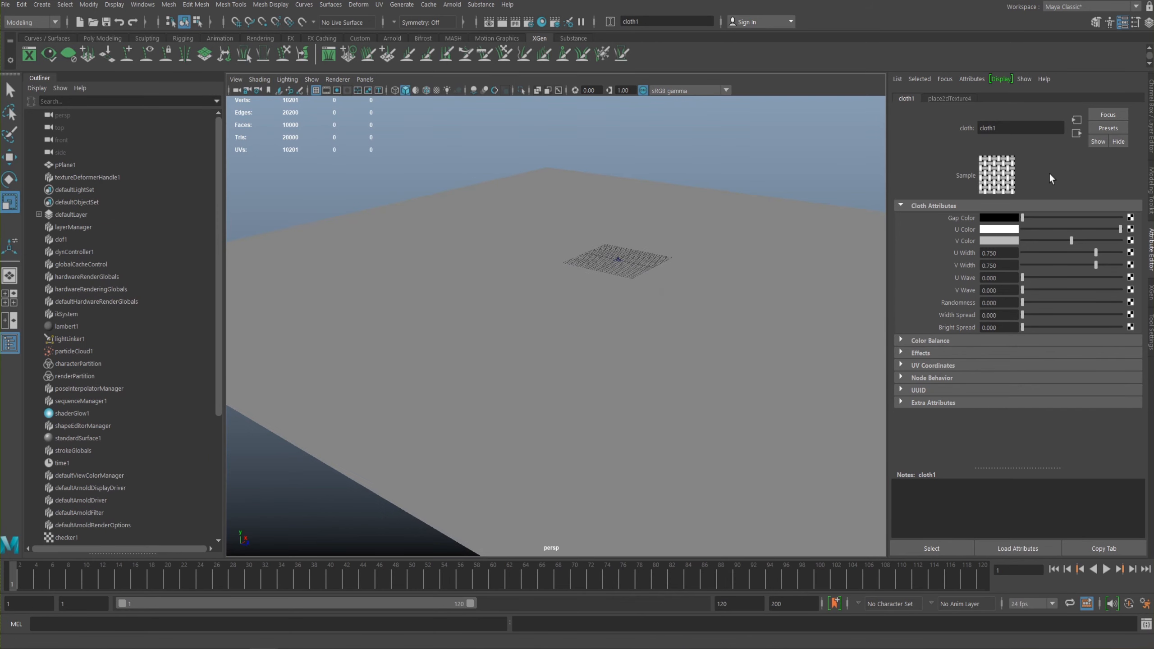
# Step: Set the plane's texture deformer strength to 50 and reduce it to 10
pyautogui.click(735, 275)
pyautogui.write('50')
pyautogui.press('Return')
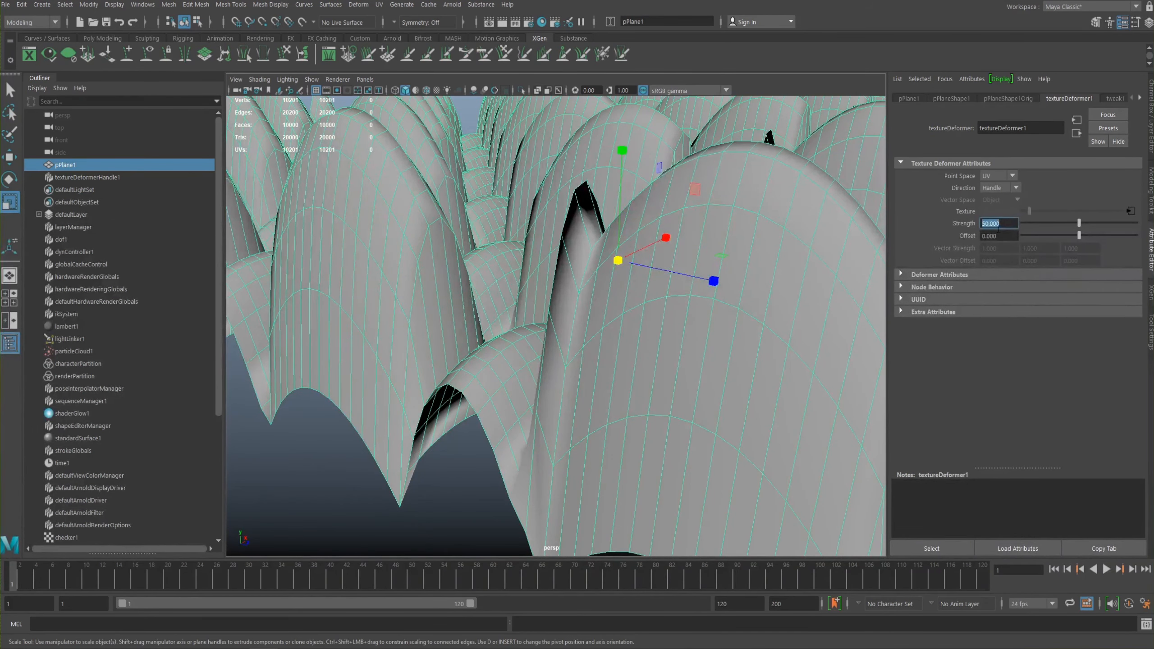
pyautogui.keyDown('alt'); pyautogui.moveTo(629, 287); pyautogui.dragTo(532, 286, button='right'); pyautogui.keyUp('alt')
pyautogui.keyDown('alt'); pyautogui.moveTo(533, 286); pyautogui.dragTo(514, 306); pyautogui.keyUp('alt')
pyautogui.write('10')
pyautogui.press('Return')
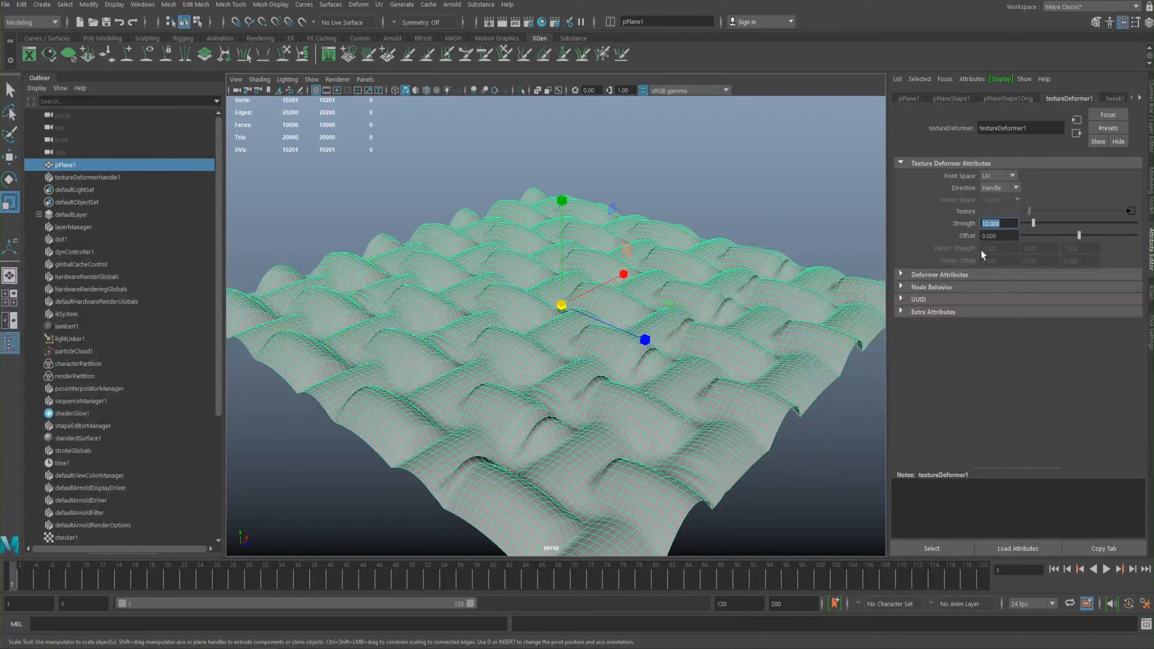
# Step: Examine the woven cloth relief on the plane from several angles, with and without its selection wireframe
pyautogui.click(1132, 212)
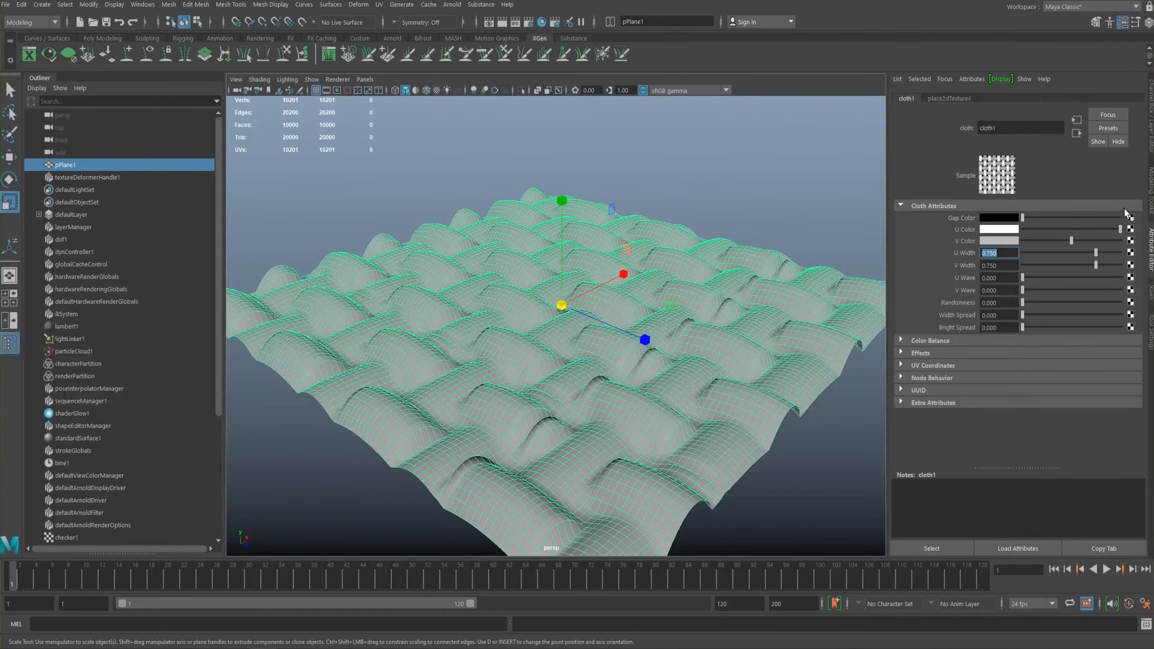
pyautogui.click(742, 149)
pyautogui.keyDown('alt'); pyautogui.moveTo(609, 268); pyautogui.dragTo(631, 255); pyautogui.keyUp('alt')
pyautogui.keyDown('alt'); pyautogui.moveTo(631, 254); pyautogui.dragTo(662, 316, button='right'); pyautogui.keyUp('alt')
pyautogui.keyDown('alt'); pyautogui.moveTo(662, 316); pyautogui.dragTo(611, 285); pyautogui.keyUp('alt')
pyautogui.keyDown('alt'); pyautogui.moveTo(611, 284); pyautogui.dragTo(532, 278, button='right'); pyautogui.keyUp('alt')
pyautogui.keyDown('alt'); pyautogui.moveTo(532, 278); pyautogui.dragTo(563, 305); pyautogui.keyUp('alt')
pyautogui.click(589, 319)
pyautogui.keyDown('alt'); pyautogui.moveTo(611, 366); pyautogui.dragTo(716, 253); pyautogui.keyUp('alt')
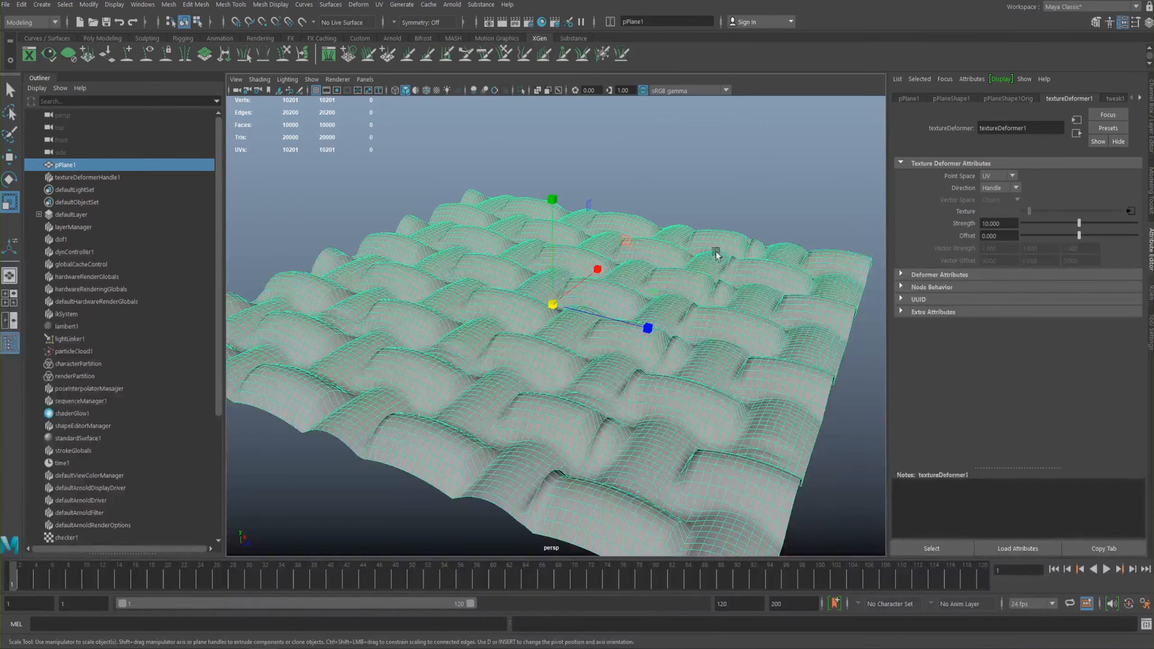
# Step: Review the Cloth texture's attributes and compare its sample with the weave on the plane up close
pyautogui.click(1132, 211)
pyautogui.keyDown('alt'); pyautogui.moveTo(573, 251); pyautogui.dragTo(643, 273); pyautogui.keyUp('alt')
pyautogui.keyDown('alt'); pyautogui.moveTo(643, 273); pyautogui.dragTo(792, 354, button='right'); pyautogui.keyUp('alt')
pyautogui.keyDown('alt'); pyautogui.moveTo(611, 300); pyautogui.dragTo(650, 324); pyautogui.keyUp('alt')
pyautogui.keyDown('alt'); pyautogui.moveTo(509, 294); pyautogui.dragTo(483, 279); pyautogui.keyUp('alt')
pyautogui.scroll(-6, 483, 279)
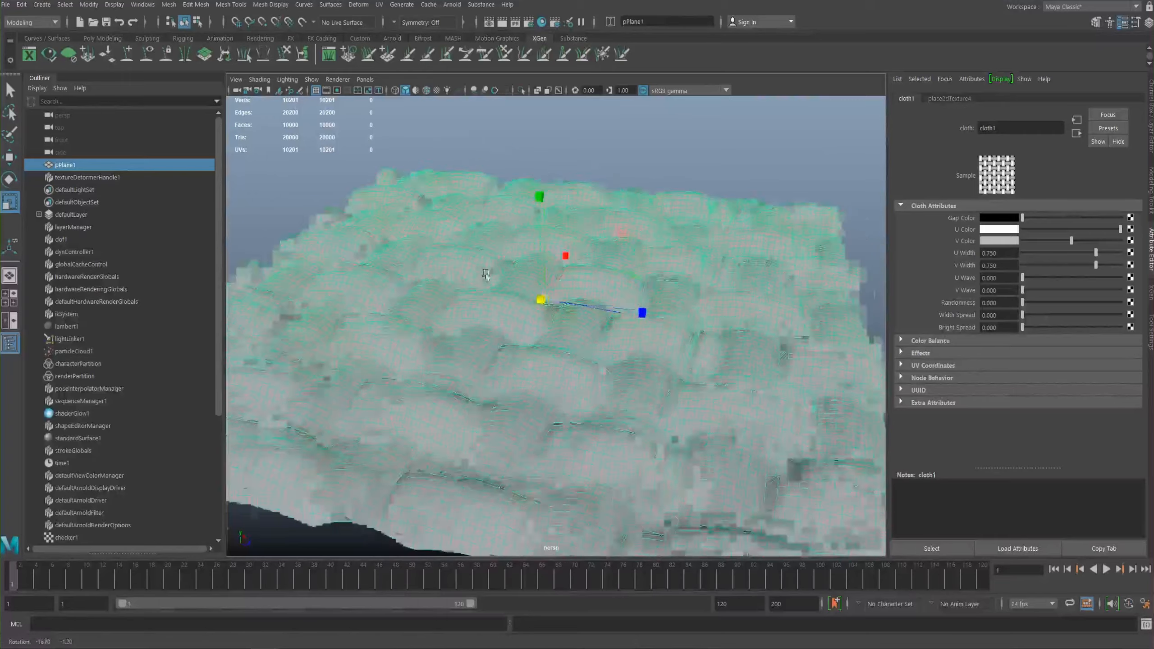
pyautogui.keyDown('alt'); pyautogui.moveTo(419, 264); pyautogui.dragTo(584, 274); pyautogui.keyUp('alt')
pyautogui.keyDown('alt'); pyautogui.moveTo(584, 274); pyautogui.dragTo(675, 327, button='right'); pyautogui.keyUp('alt')
pyautogui.keyDown('alt'); pyautogui.moveTo(481, 291); pyautogui.dragTo(478, 308); pyautogui.keyUp('alt')
pyautogui.scroll(-2, 576, 310)
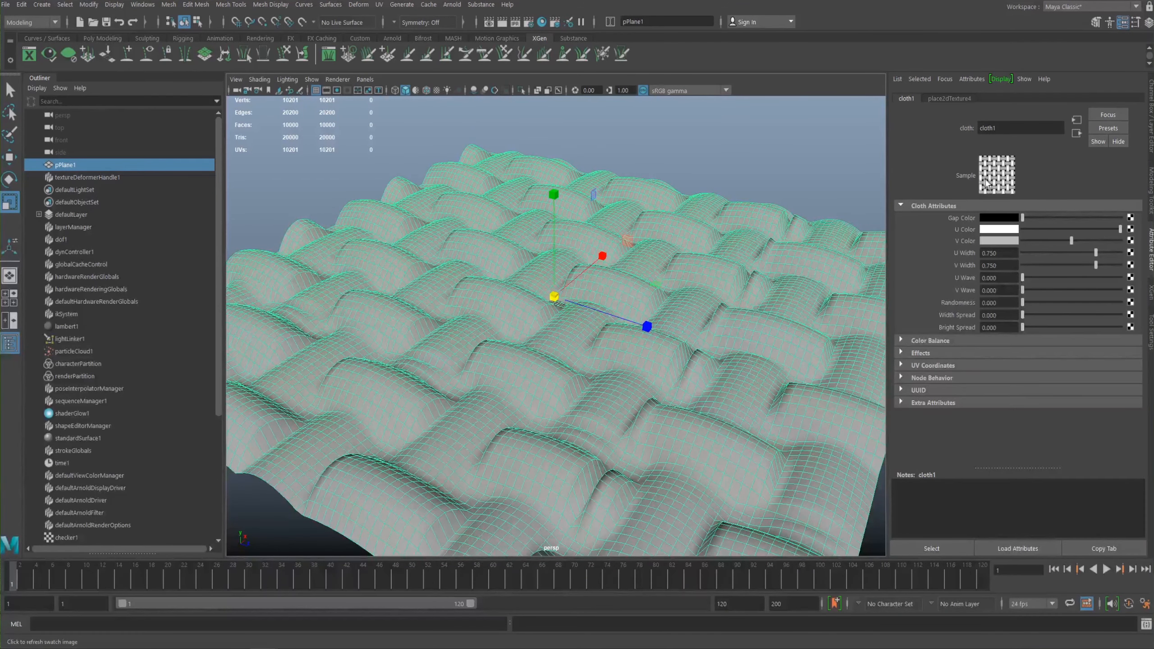
pyautogui.scroll(-2, 604, 289)
pyautogui.keyDown('alt'); pyautogui.moveTo(624, 293); pyautogui.dragTo(608, 288); pyautogui.keyUp('alt')
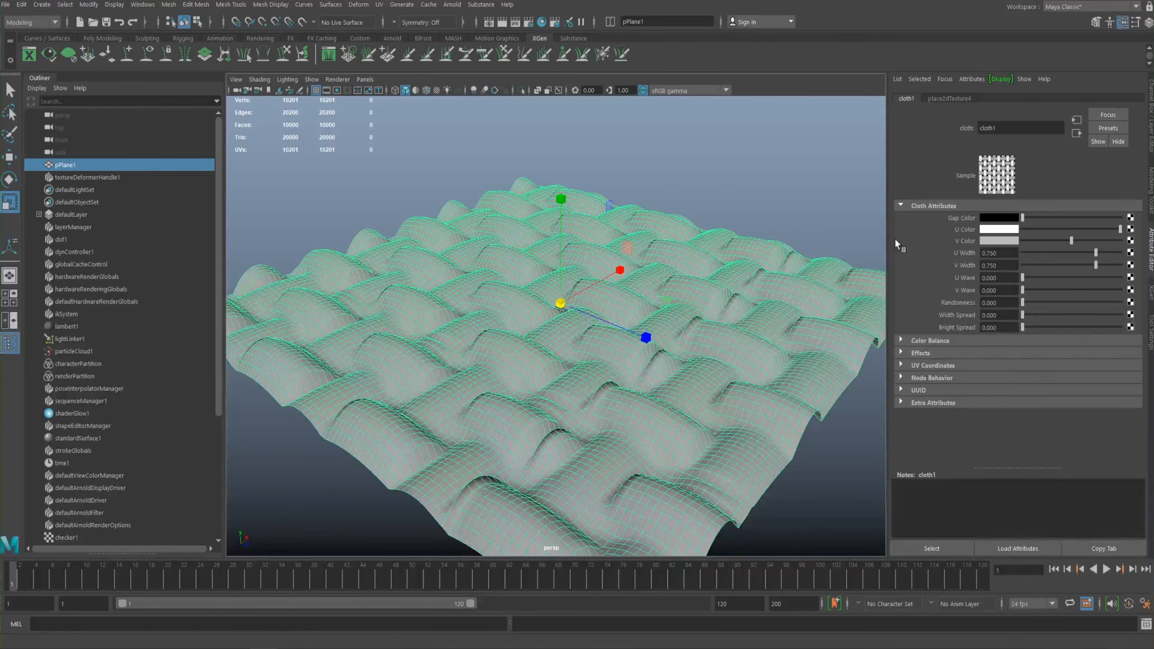
# Step: Examine the whole woven plane from farther away, including without its selection wireframe
pyautogui.scroll(-3, 523, 253)
pyautogui.keyDown('alt'); pyautogui.moveTo(523, 252); pyautogui.dragTo(539, 271); pyautogui.keyUp('alt')
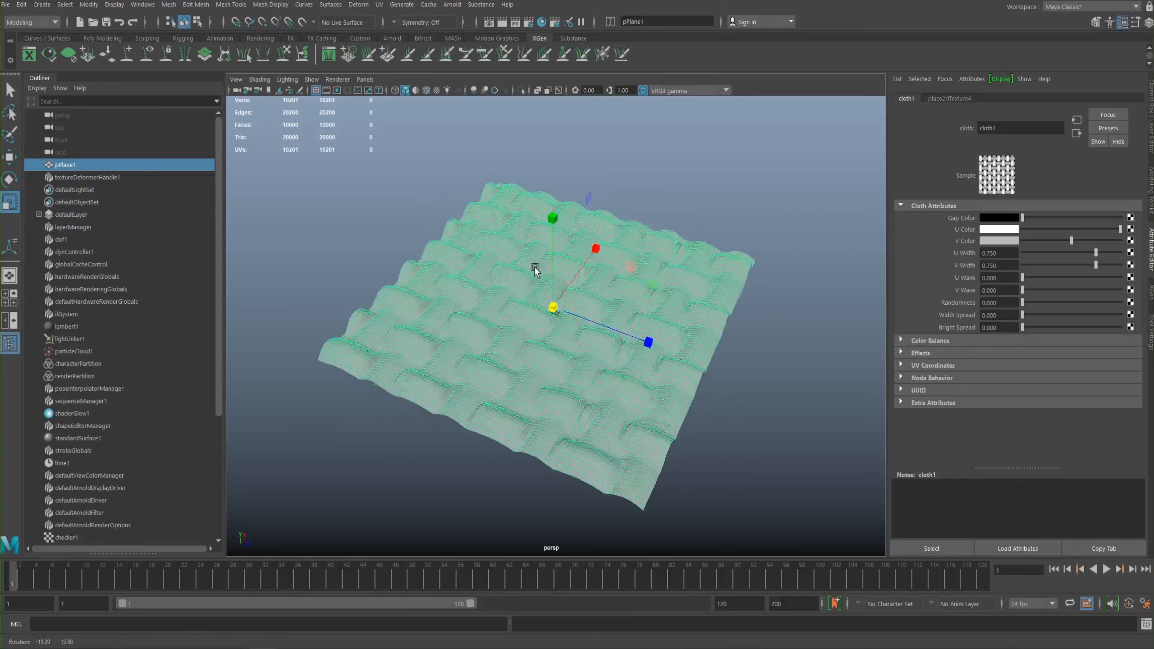
pyautogui.click(712, 347)
pyautogui.scroll(-3, 365, 239)
pyautogui.keyDown('alt'); pyautogui.moveTo(366, 240); pyautogui.dragTo(646, 298); pyautogui.keyUp('alt')
pyautogui.scroll(8, 491, 271)
pyautogui.scroll(-4, 509, 256)
pyautogui.keyDown('alt'); pyautogui.moveTo(509, 255); pyautogui.dragTo(601, 304); pyautogui.keyUp('alt')
# Step: Delete the non-deformer history of the woven plane
pyautogui.click(601, 289)
pyautogui.press('space')
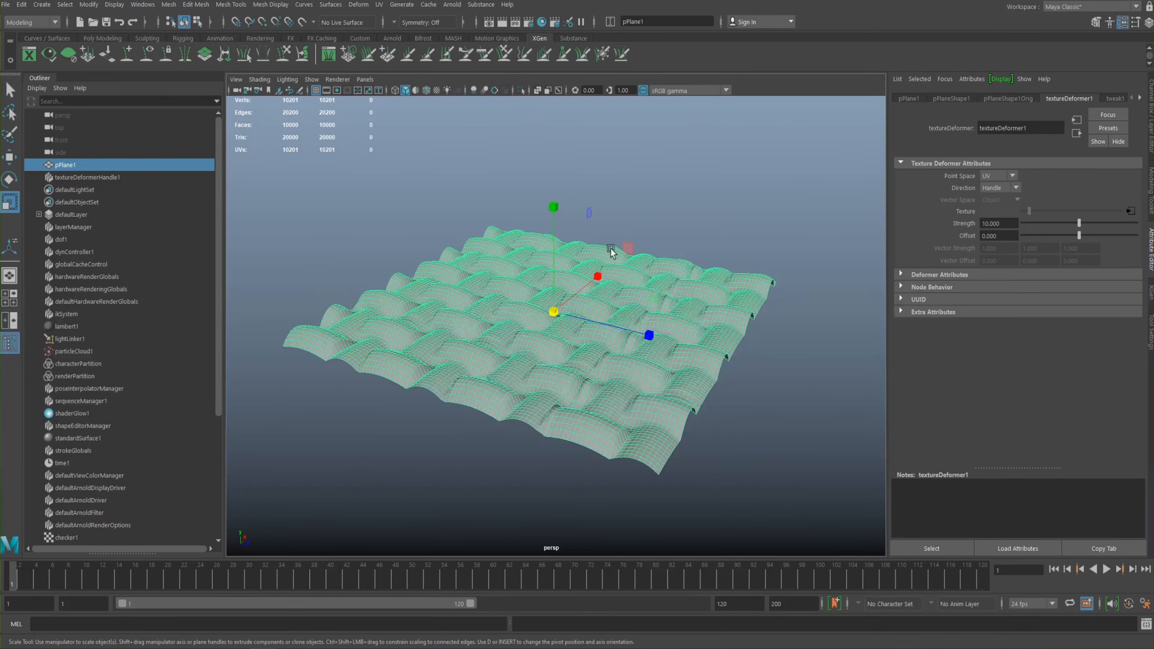
pyautogui.press('space')
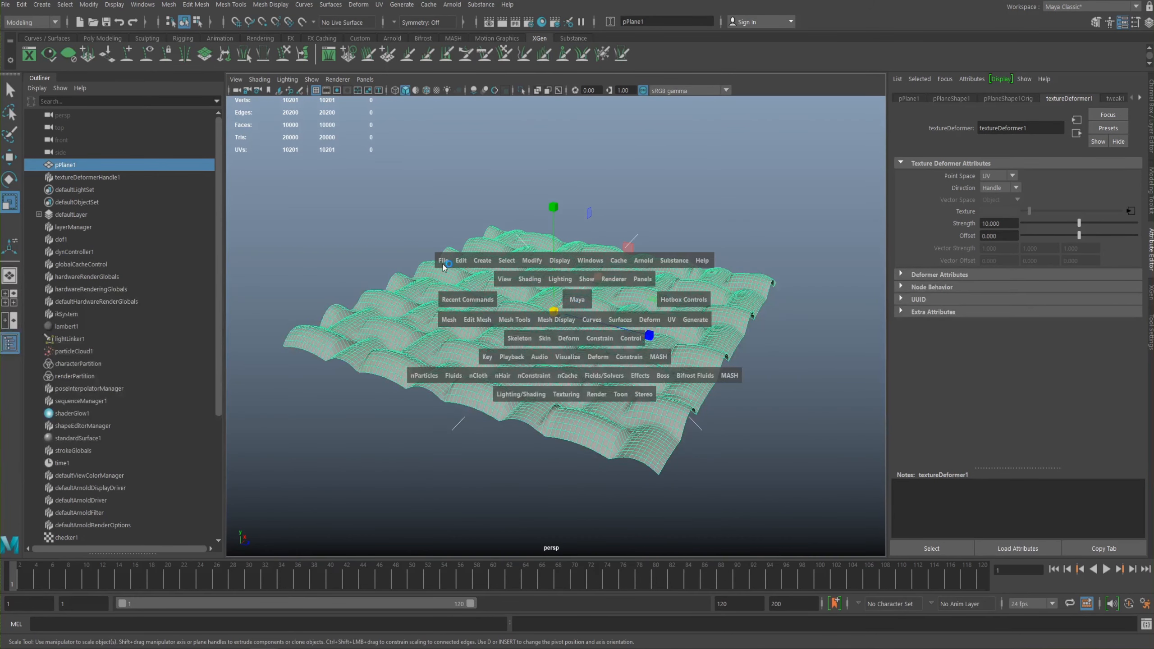
pyautogui.click(461, 261)
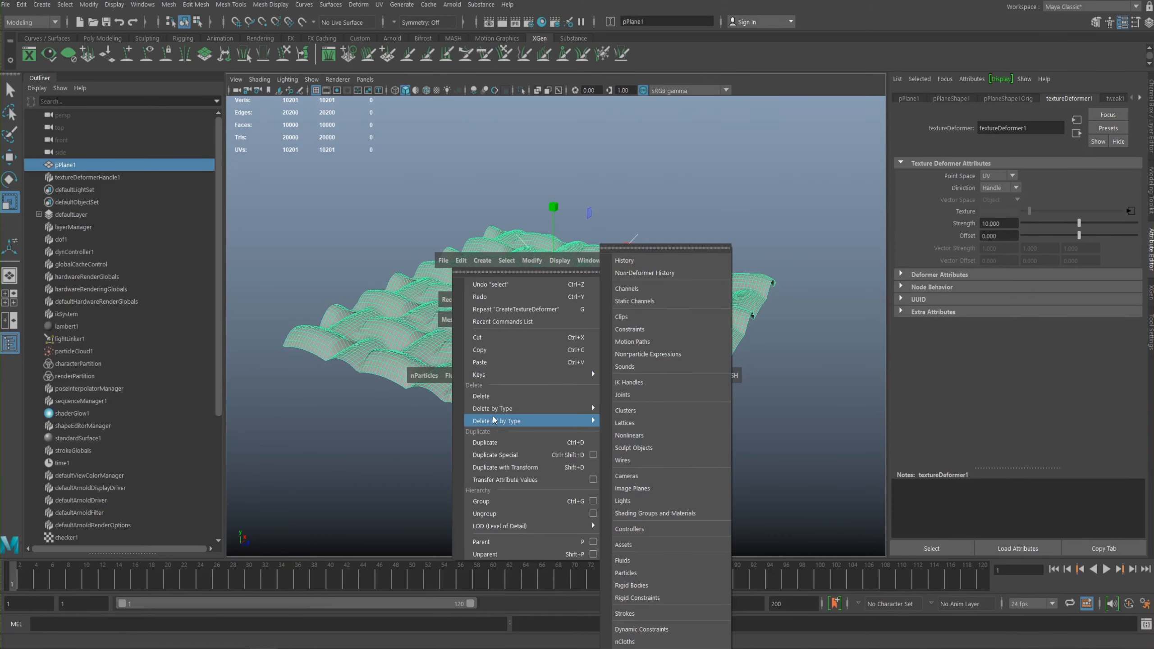
pyautogui.moveTo(500, 413)
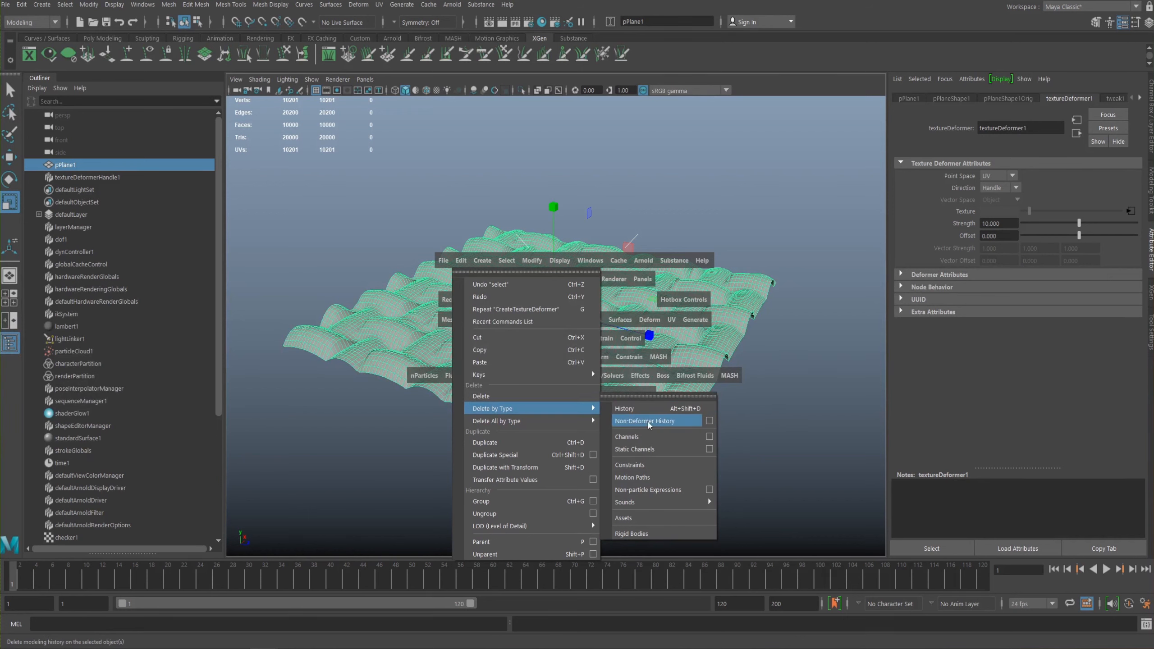
pyautogui.click(629, 426)
pyautogui.click(649, 422)
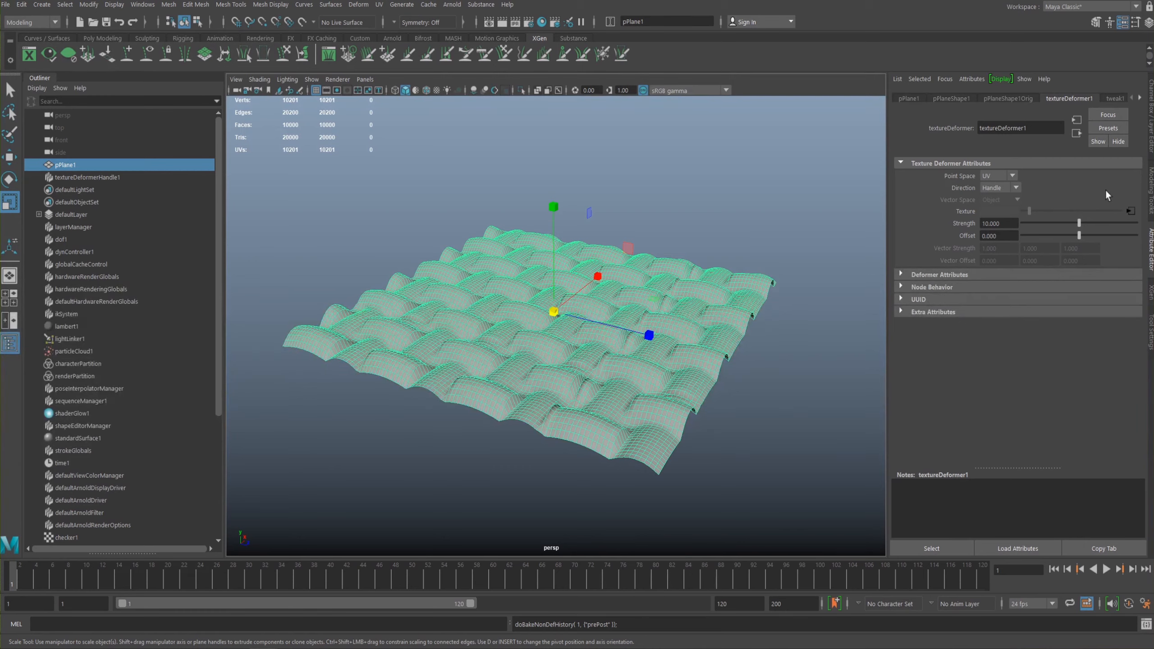
# Step: Lower the texture deformer's strength to 3.680 and inspect the flattened weave
pyautogui.moveTo(1081, 225); pyautogui.dragTo(1043, 227)
pyautogui.keyDown('alt'); pyautogui.moveTo(544, 314); pyautogui.dragTo(626, 355); pyautogui.keyUp('alt')
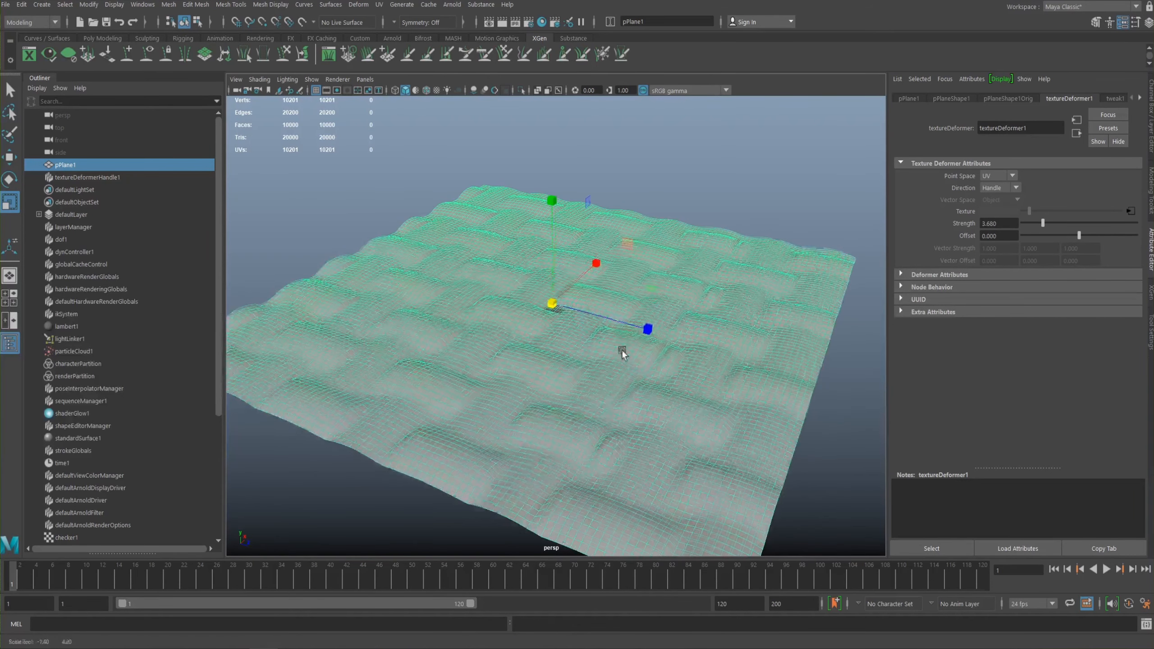
pyautogui.rightClick(638, 319)
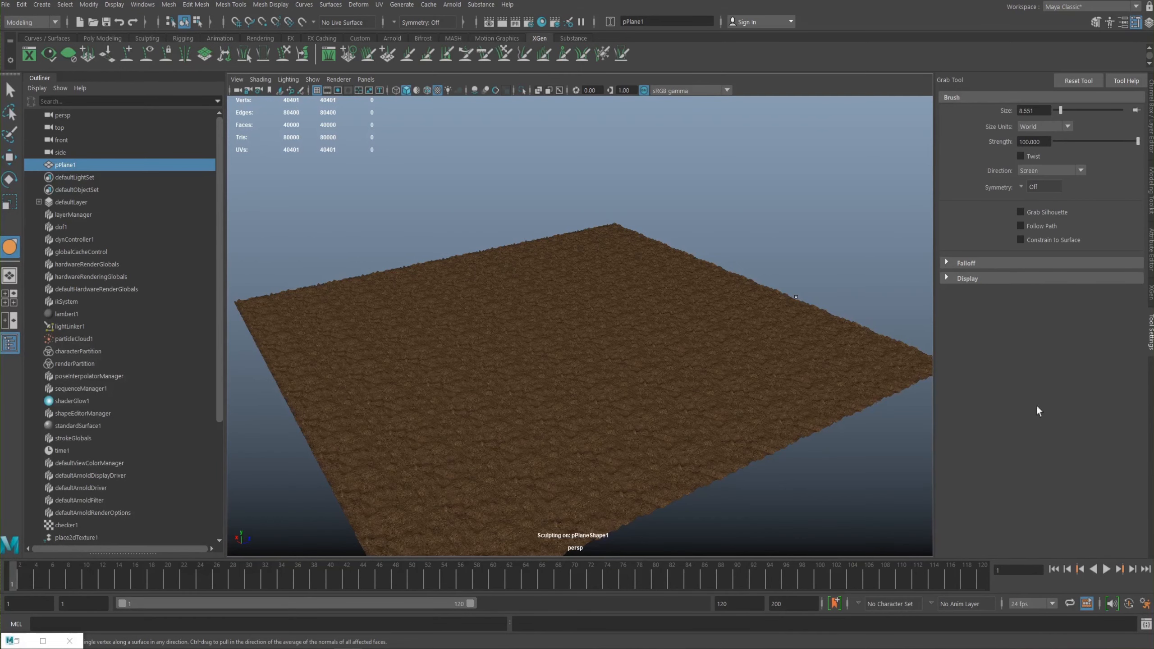
# Step: Switch from the Grab tool to the Move tool and show the textured plane's transform channels
pyautogui.moveTo(657, 296)
pyautogui.keyDown('alt'); pyautogui.mouseDown()
pyautogui.moveTo(657, 278)
pyautogui.moveTo(685, 283)
pyautogui.moveTo(708, 245)
pyautogui.mouseUp(); pyautogui.keyUp('alt')
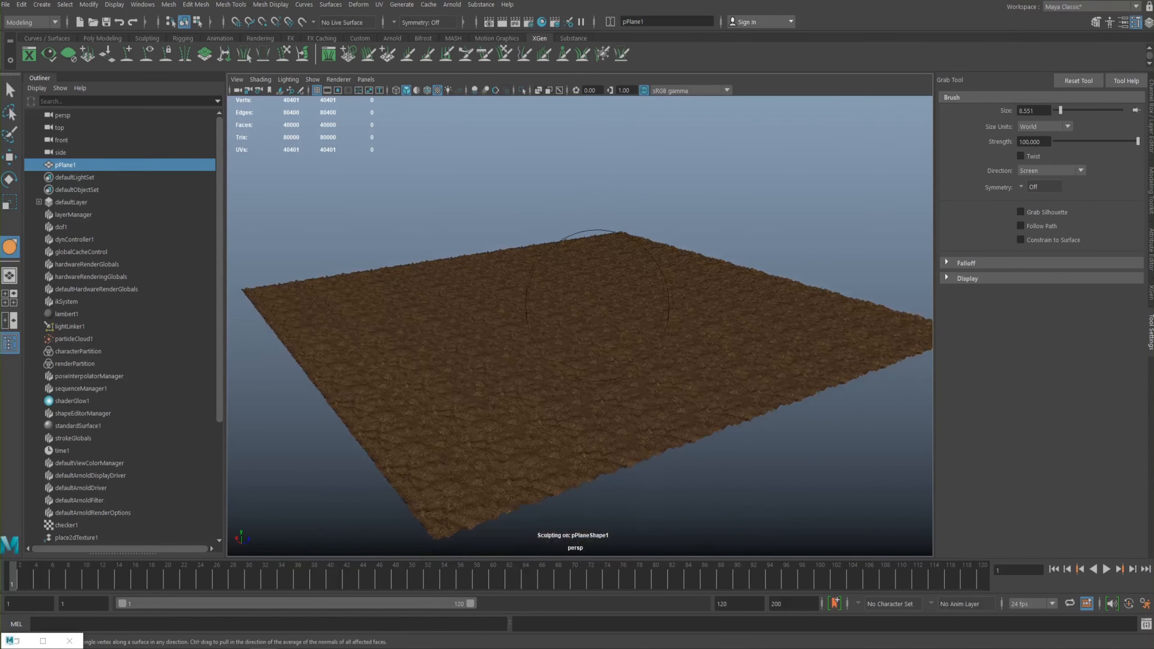
pyautogui.press('w')
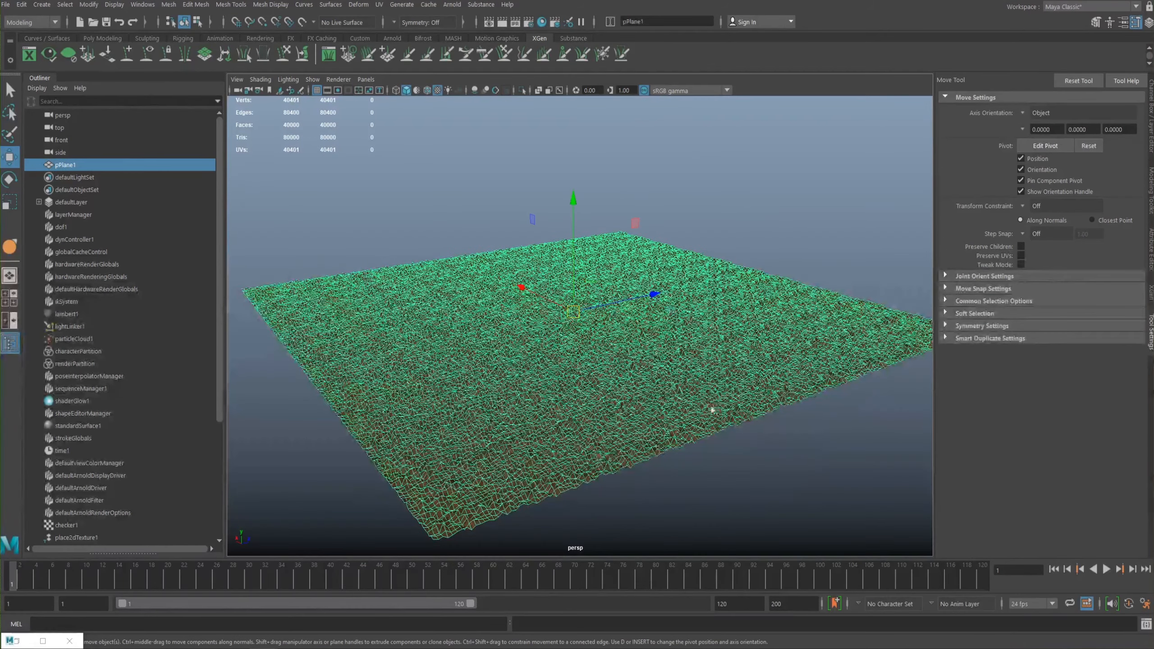
pyautogui.moveTo(629, 333)
pyautogui.keyDown('alt'); pyautogui.mouseDown()
pyautogui.moveTo(631, 317)
pyautogui.moveTo(638, 327)
pyautogui.mouseUp(); pyautogui.keyUp('alt')
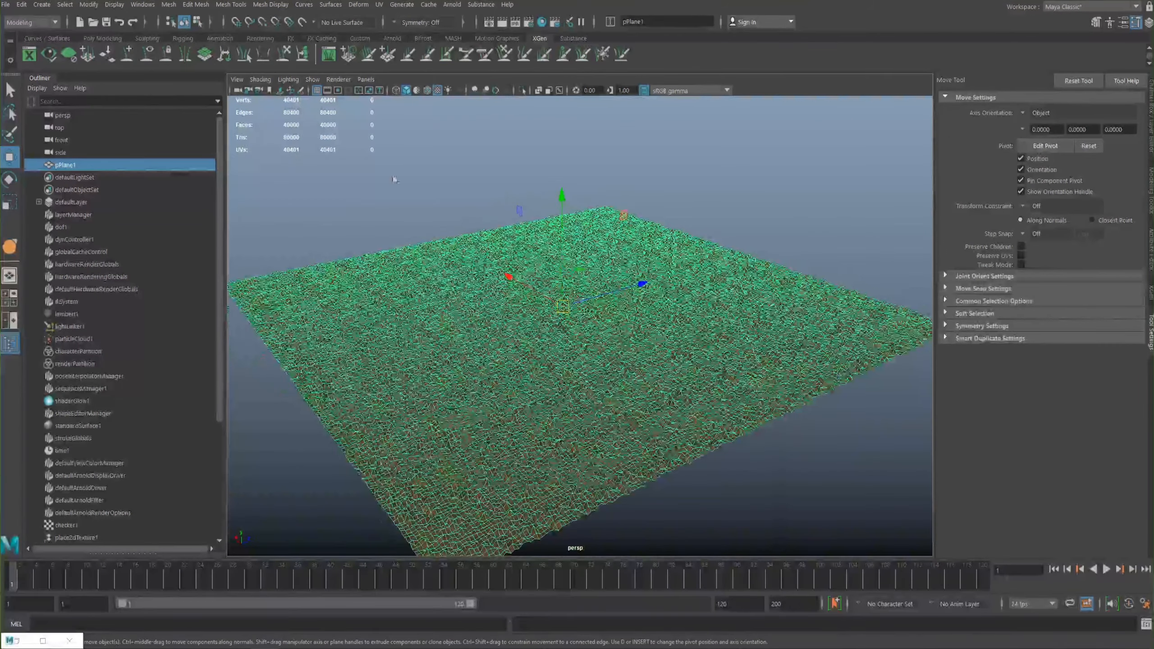
pyautogui.click(1150, 137)
pyautogui.scroll(-2, 718, 185)
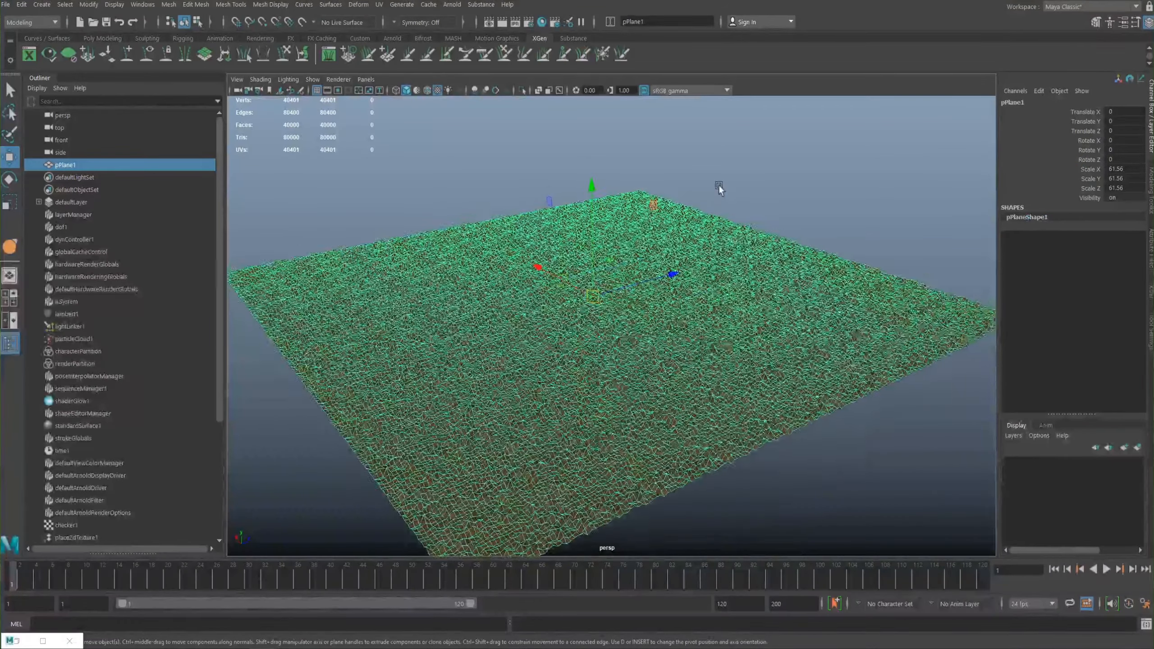
# Step: Point out the Texture command among the Deform commands for the selected plane without applying it
pyautogui.click(750, 231)
pyautogui.keyDown('alt'); pyautogui.moveTo(669, 270); pyautogui.dragTo(635, 283); pyautogui.keyUp('alt')
pyautogui.click(667, 283)
pyautogui.press('space')
pyautogui.click(707, 299)
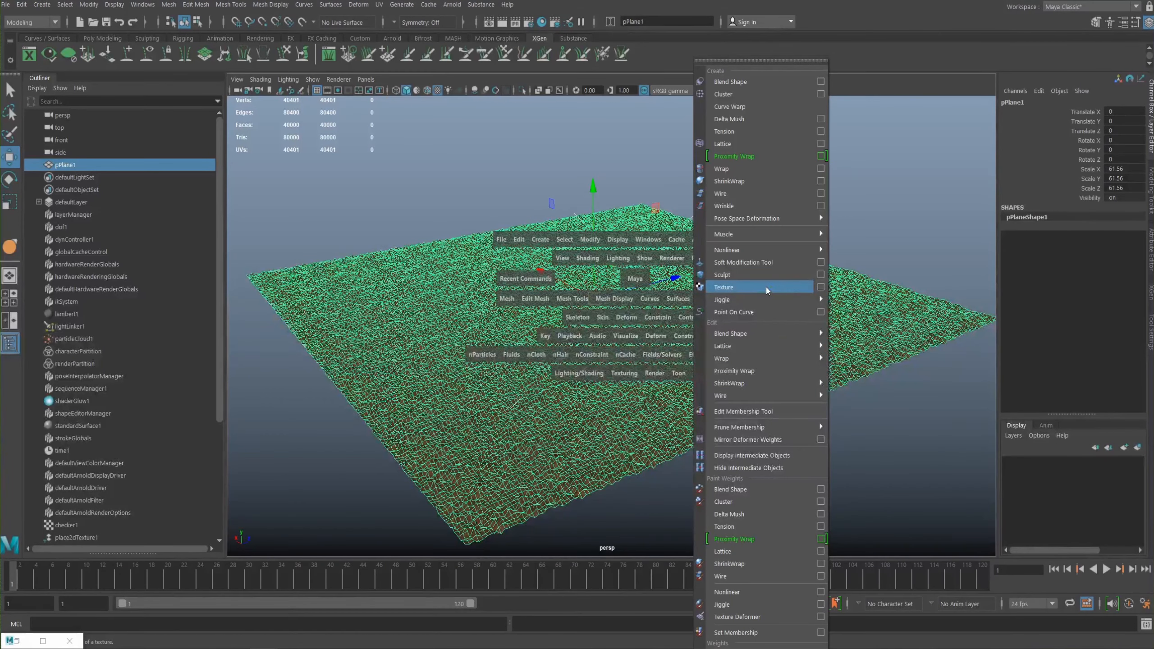
pyautogui.click(664, 254)
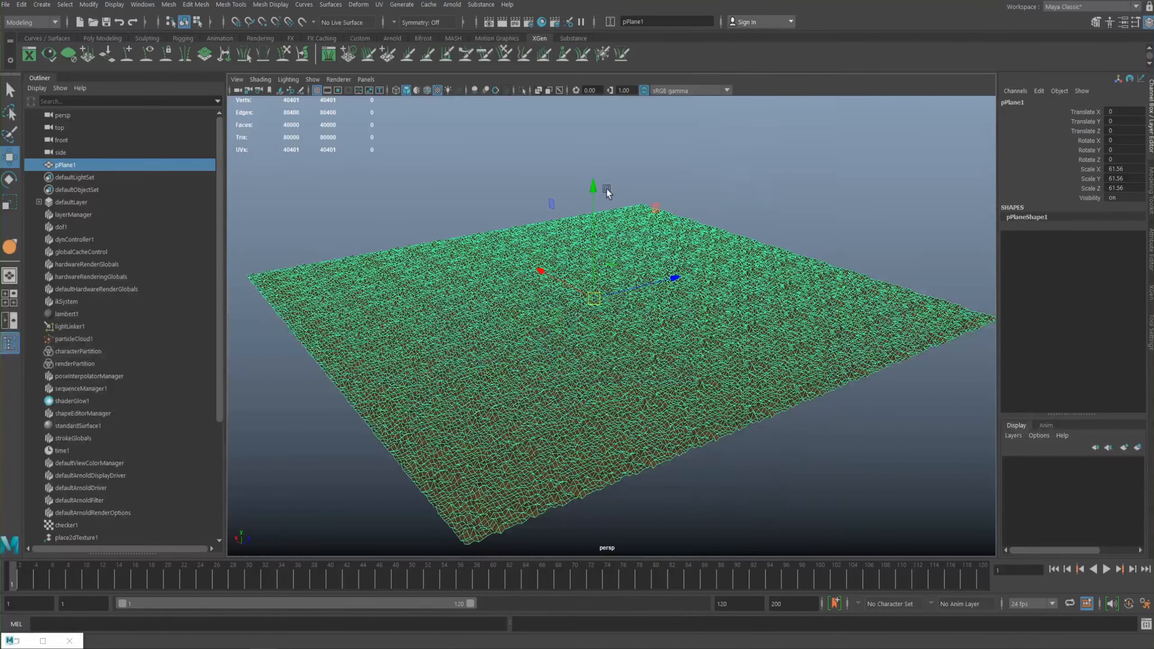
# Step: Trace the plane's lambert2 material color to its file texture and view the TexturesCom gravel image at full size
pyautogui.scroll(4, 680, 256)
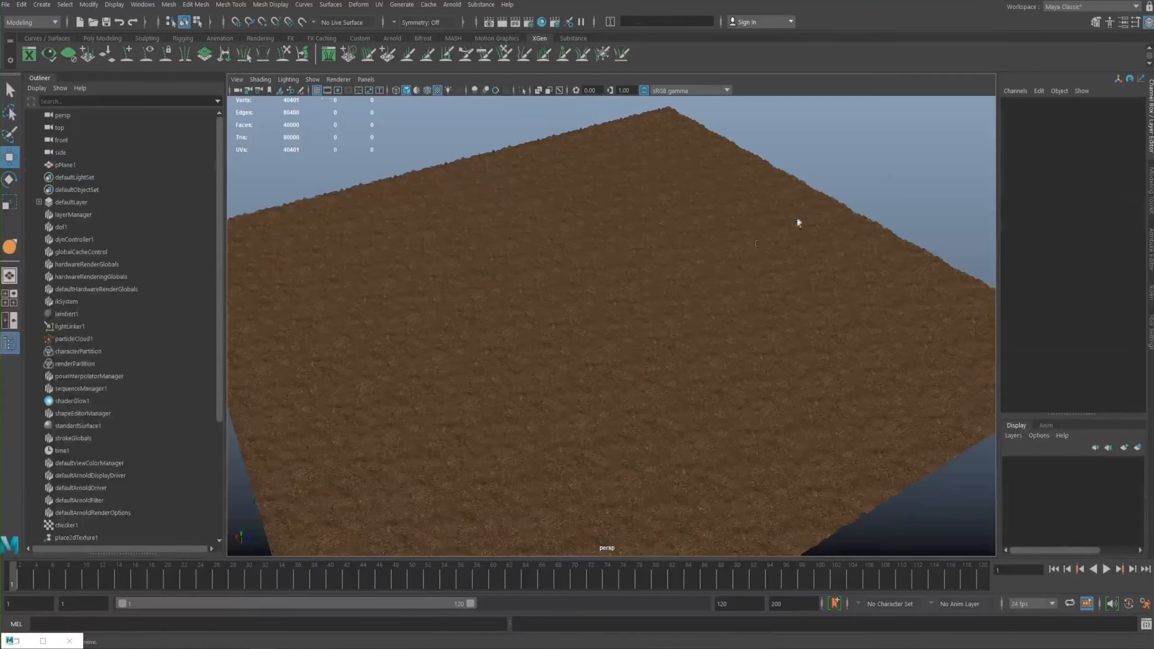
pyautogui.hotkey('ctrl', 'a')
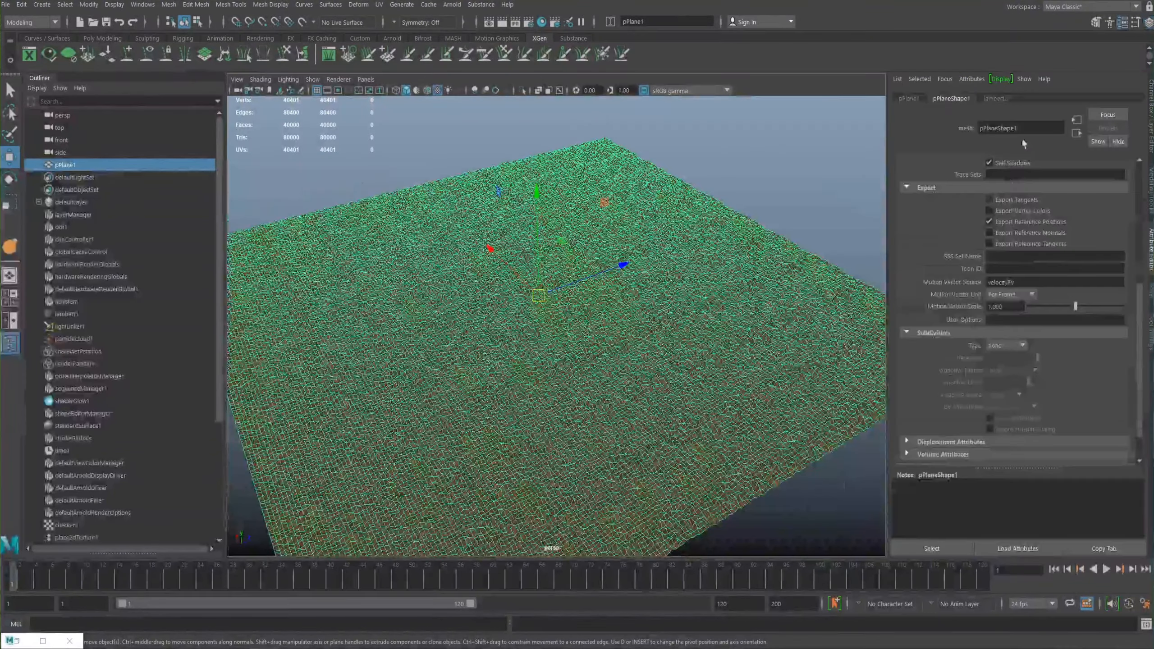
pyautogui.click(985, 98)
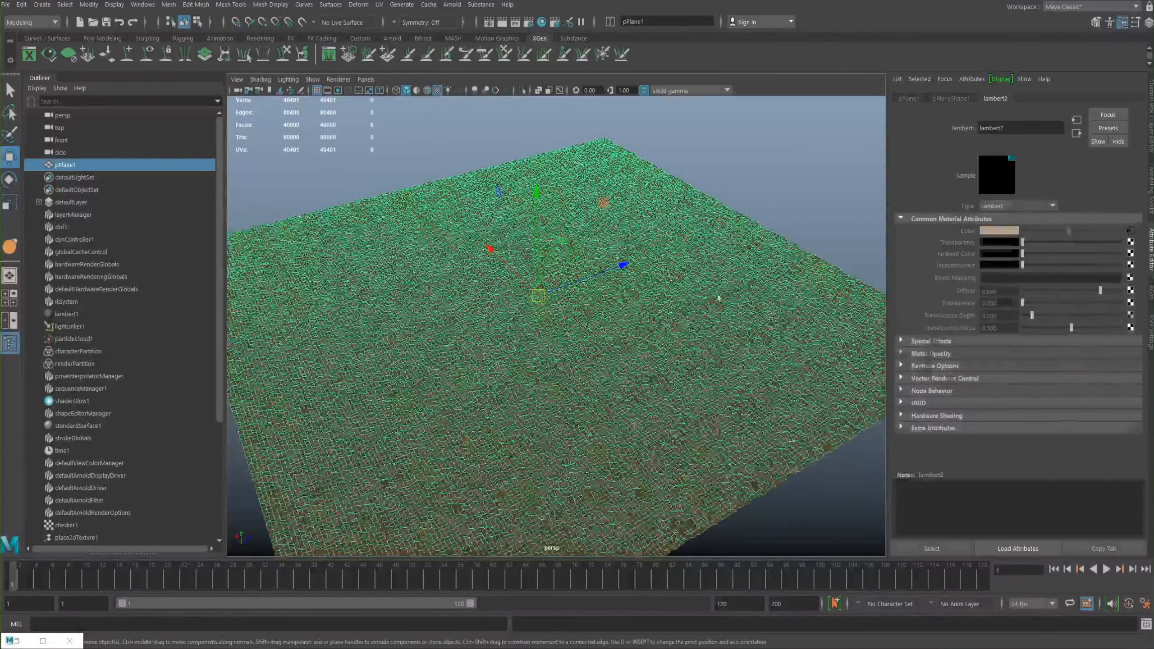
pyautogui.scroll(3, 691, 314)
pyautogui.keyDown('alt'); pyautogui.moveTo(678, 302); pyautogui.dragTo(701, 270); pyautogui.keyUp('alt')
pyautogui.click(1130, 231)
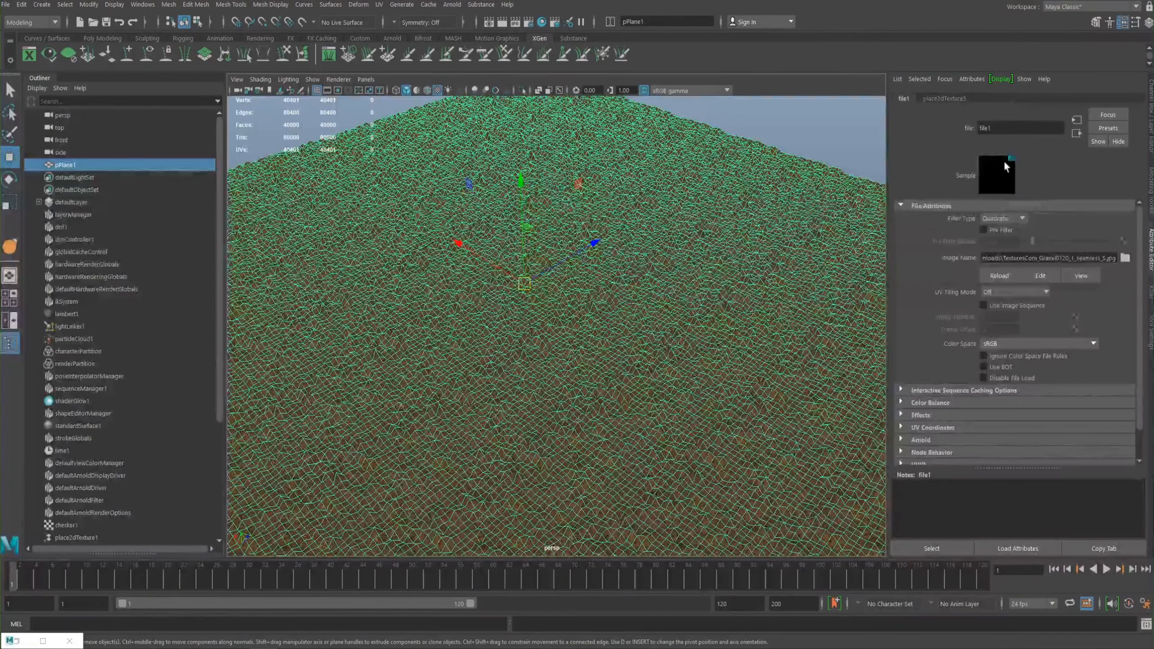
pyautogui.click(1082, 274)
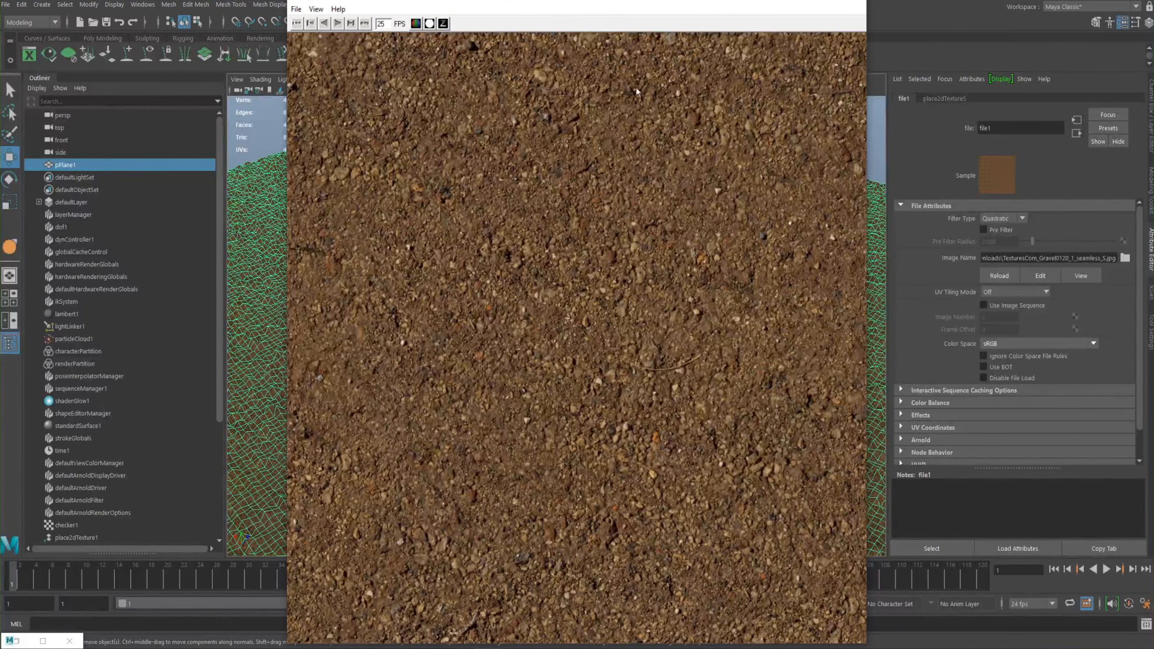
pyautogui.click(862, 5)
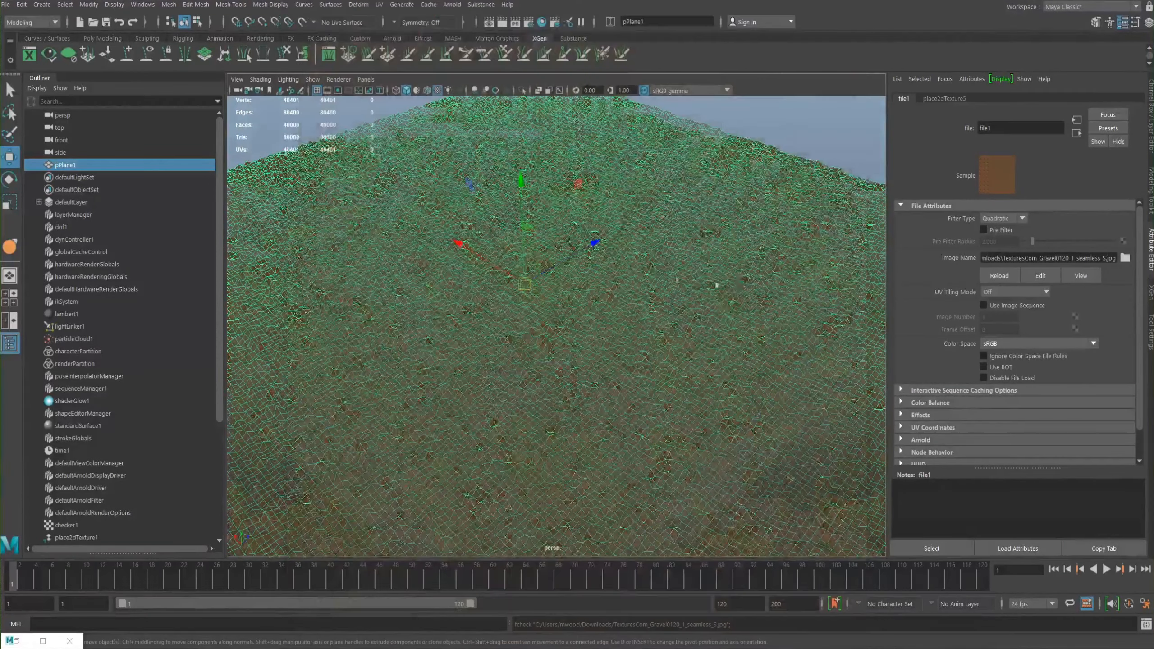
# Step: Examine the deselected gravel plane from several angles and distances to judge its surface relief
pyautogui.scroll(-3, 739, 279)
pyautogui.keyDown('alt'); pyautogui.moveTo(670, 235); pyautogui.dragTo(670, 263); pyautogui.keyUp('alt')
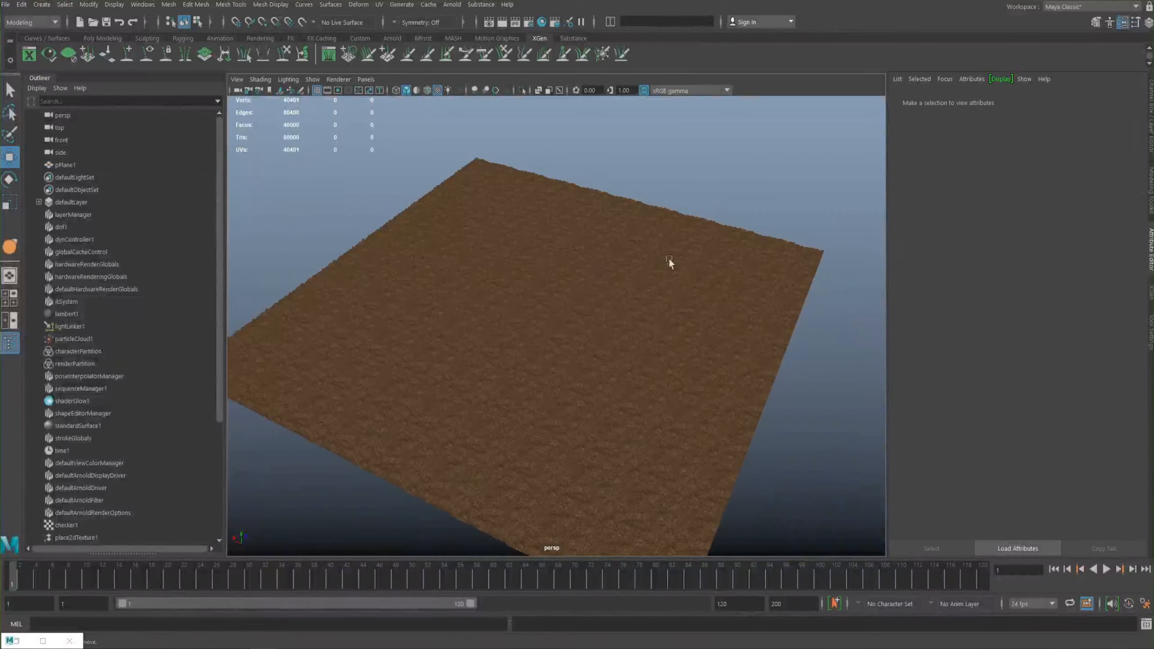
pyautogui.keyDown('alt'); pyautogui.moveTo(670, 262); pyautogui.dragTo(484, 281, button='right'); pyautogui.keyUp('alt')
pyautogui.moveTo(484, 281)
pyautogui.keyDown('alt'); pyautogui.mouseDown()
pyautogui.moveTo(484, 292)
pyautogui.moveTo(482, 281)
pyautogui.mouseUp(); pyautogui.keyUp('alt')
pyautogui.keyDown('alt'); pyautogui.moveTo(482, 281); pyautogui.dragTo(634, 337, button='right'); pyautogui.keyUp('alt')
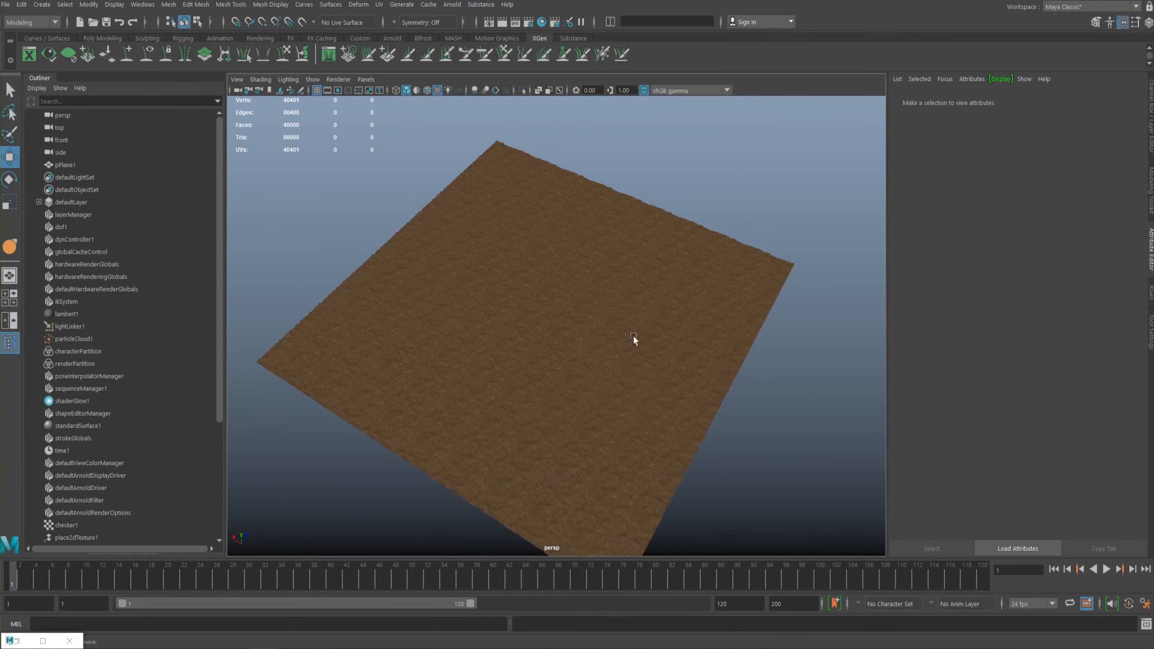
pyautogui.keyDown('alt'); pyautogui.moveTo(642, 461); pyautogui.dragTo(799, 413, button='right'); pyautogui.keyUp('alt')
pyautogui.keyDown('alt'); pyautogui.moveTo(799, 412); pyautogui.dragTo(497, 261); pyautogui.keyUp('alt')
pyautogui.click(568, 287)
pyautogui.keyDown('alt'); pyautogui.moveTo(568, 287); pyautogui.dragTo(782, 187); pyautogui.keyUp('alt')
pyautogui.click(684, 197)
pyautogui.keyDown('alt'); pyautogui.moveTo(683, 197); pyautogui.dragTo(555, 258); pyautogui.keyUp('alt')
pyautogui.keyDown('alt'); pyautogui.moveTo(556, 257); pyautogui.dragTo(625, 207, button='right'); pyautogui.keyUp('alt')
# Step: Select the gravel plane and activate the Sculpt tool on it
pyautogui.click(608, 291)
pyautogui.moveTo(655, 299)
pyautogui.keyDown('alt'); pyautogui.mouseDown(button='right')
pyautogui.moveTo(675, 330)
pyautogui.moveTo(668, 281)
pyautogui.mouseUp(button='right'); pyautogui.keyUp('alt')
pyautogui.keyDown('shift'); pyautogui.rightClick(661, 296); pyautogui.keyUp('shift')
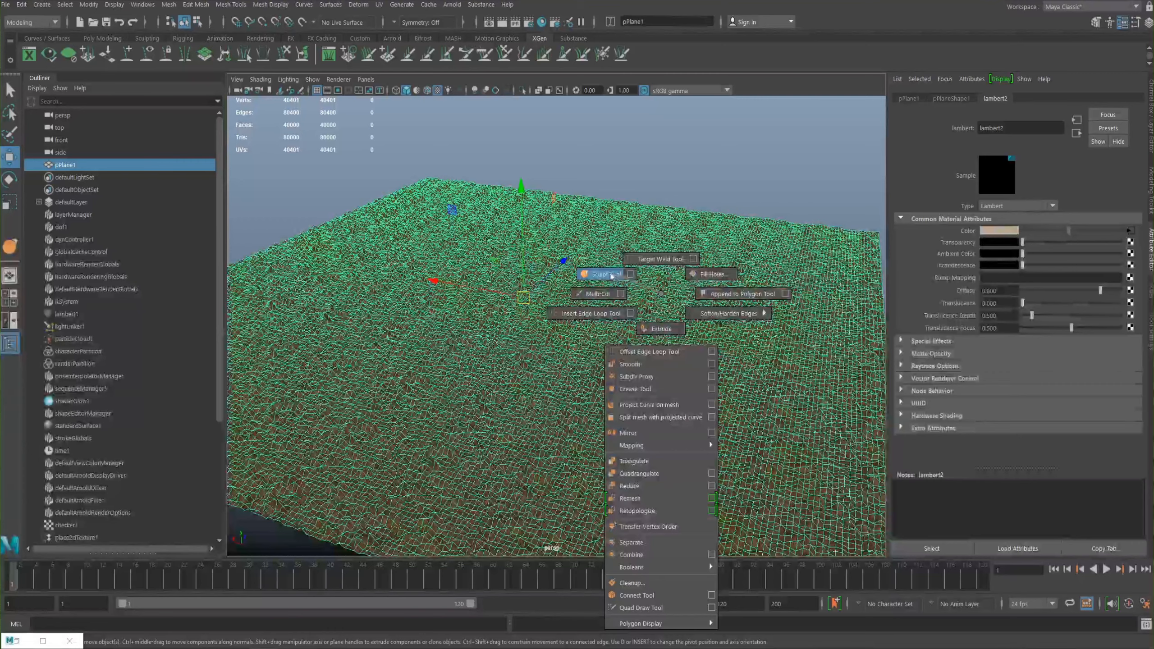
pyautogui.rightClick(647, 303)
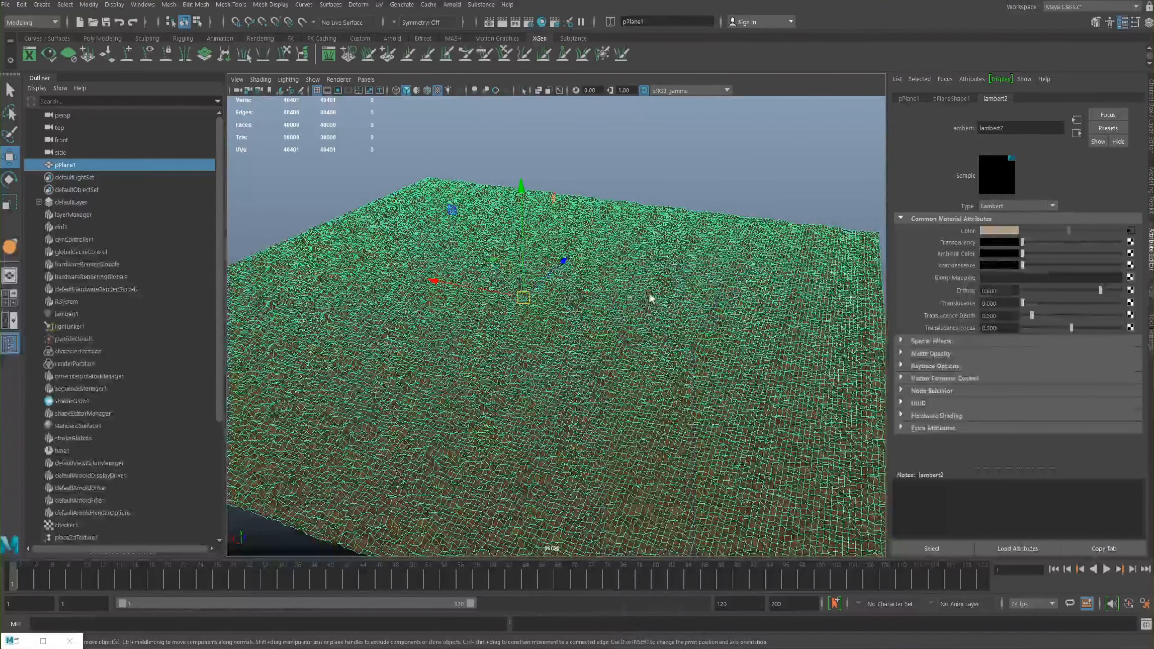
pyautogui.keyDown('shift'); pyautogui.rightClick(649, 300); pyautogui.keyUp('shift')
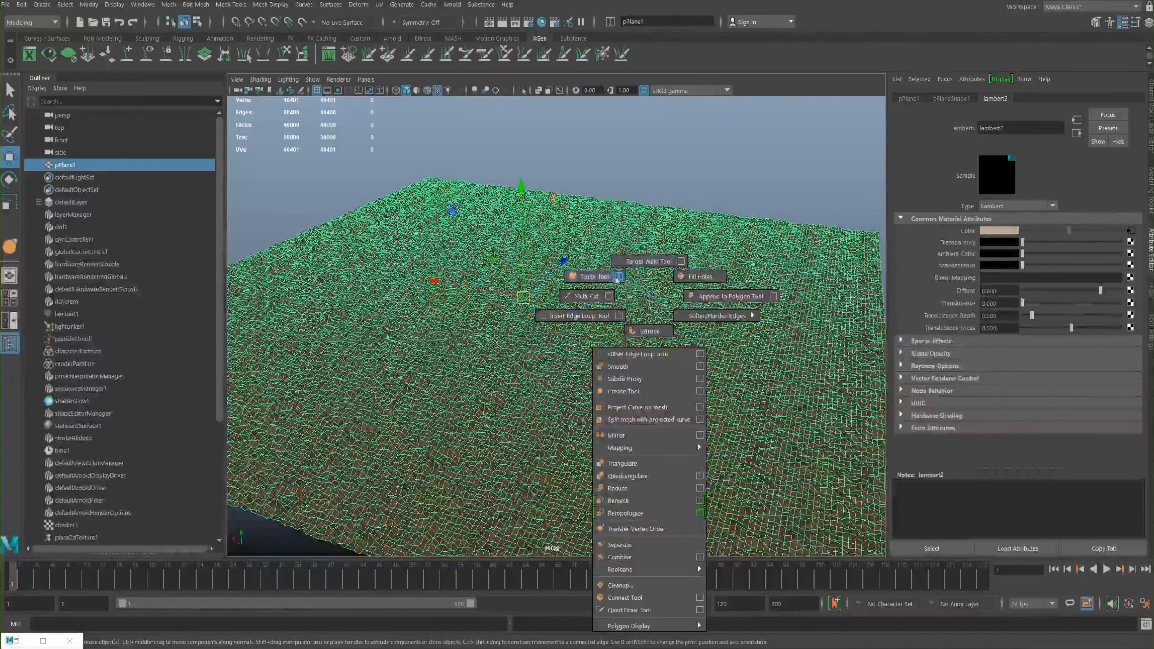
pyautogui.click(592, 277)
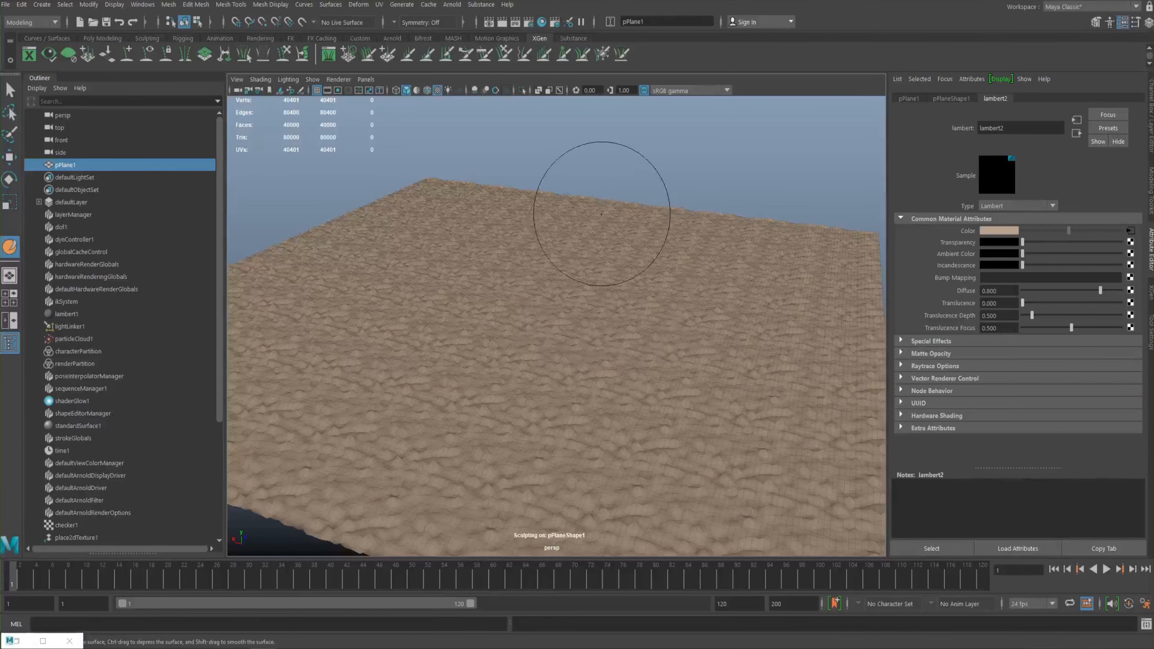
# Step: Adjust the Sculpt tool's brush strength to about 3.28 over the middle of the plane
pyautogui.keyDown('alt'); pyautogui.moveTo(603, 303); pyautogui.dragTo(622, 288, button='middle'); pyautogui.keyUp('alt')
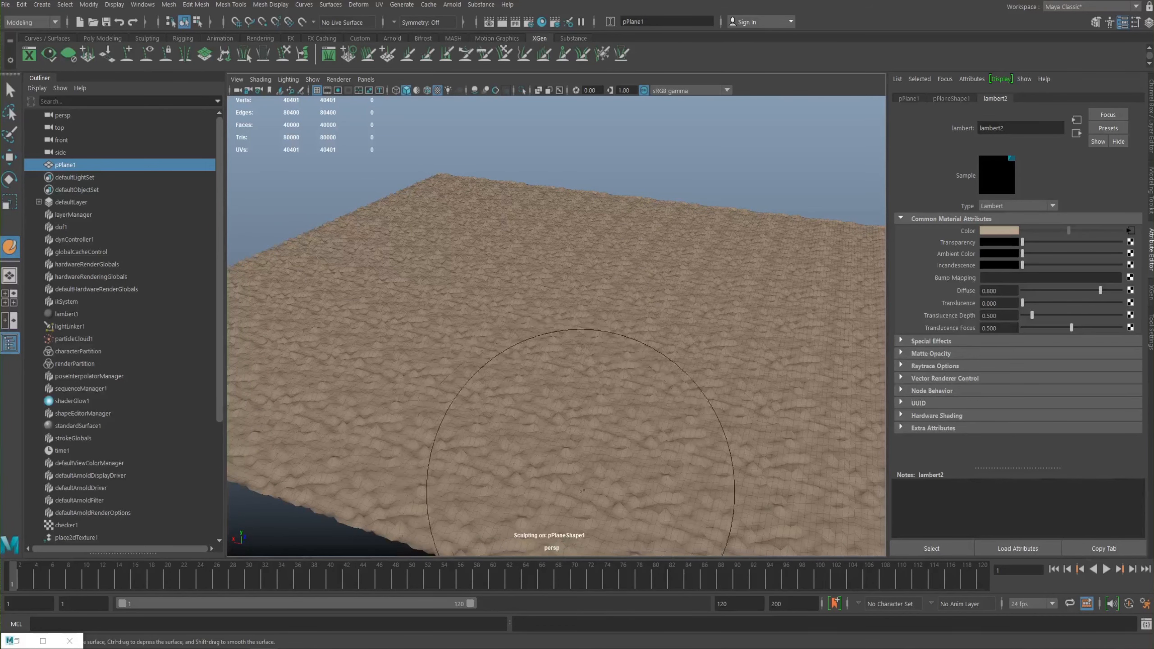
pyautogui.keyDown('alt'); pyautogui.moveTo(580, 376); pyautogui.dragTo(577, 353, button='middle'); pyautogui.keyUp('alt')
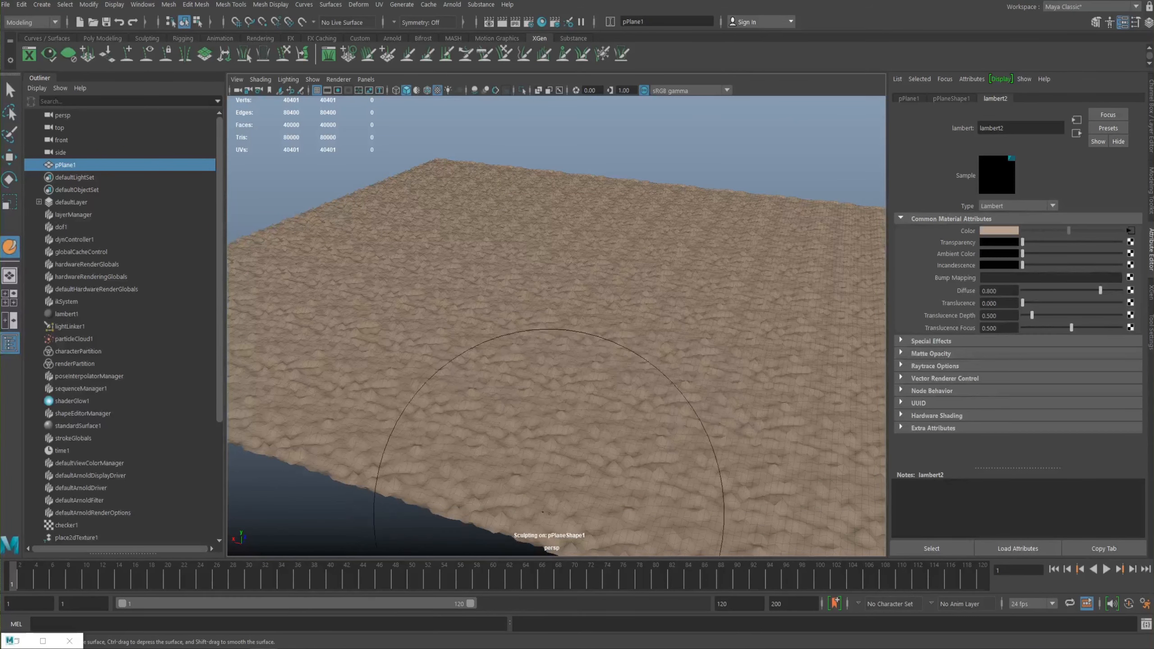
pyautogui.keyDown('alt'); pyautogui.moveTo(608, 312); pyautogui.dragTo(592, 352); pyautogui.keyUp('alt')
pyautogui.scroll(-5, 590, 351)
pyautogui.moveTo(605, 270)
pyautogui.keyDown('alt'); pyautogui.mouseDown(button='right')
pyautogui.moveTo(559, 261)
pyautogui.moveTo(609, 295)
pyautogui.mouseUp(button='right'); pyautogui.keyUp('alt')
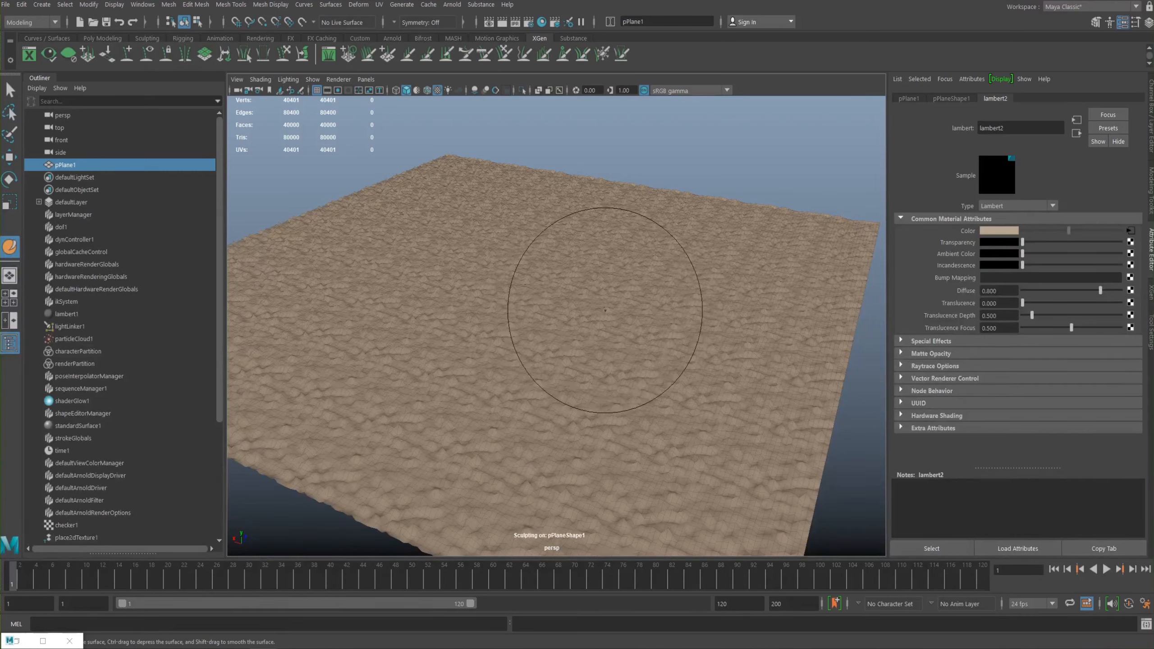
pyautogui.press('m')
pyautogui.moveTo(618, 308)
pyautogui.mouseDown()
pyautogui.moveTo(552, 308)
pyautogui.moveTo(657, 306)
pyautogui.moveTo(559, 307)
pyautogui.mouseUp()
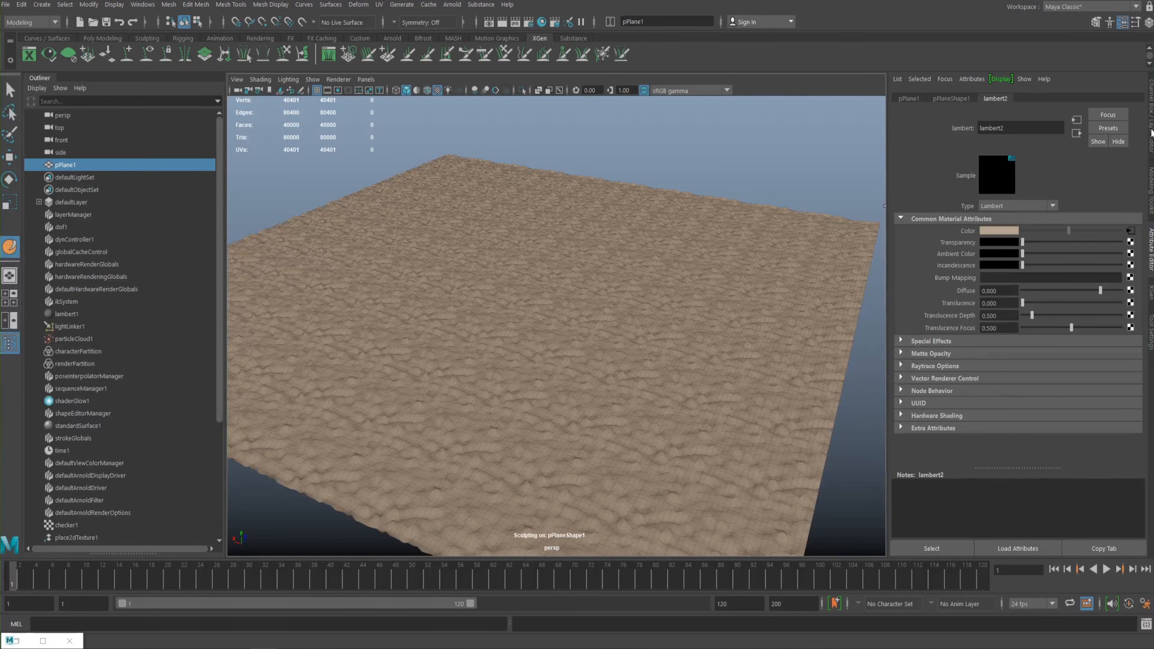
# Step: Show the Sculpt tool's settings and expand its Falloff, Stylus and Stamp options
pyautogui.click(1149, 321)
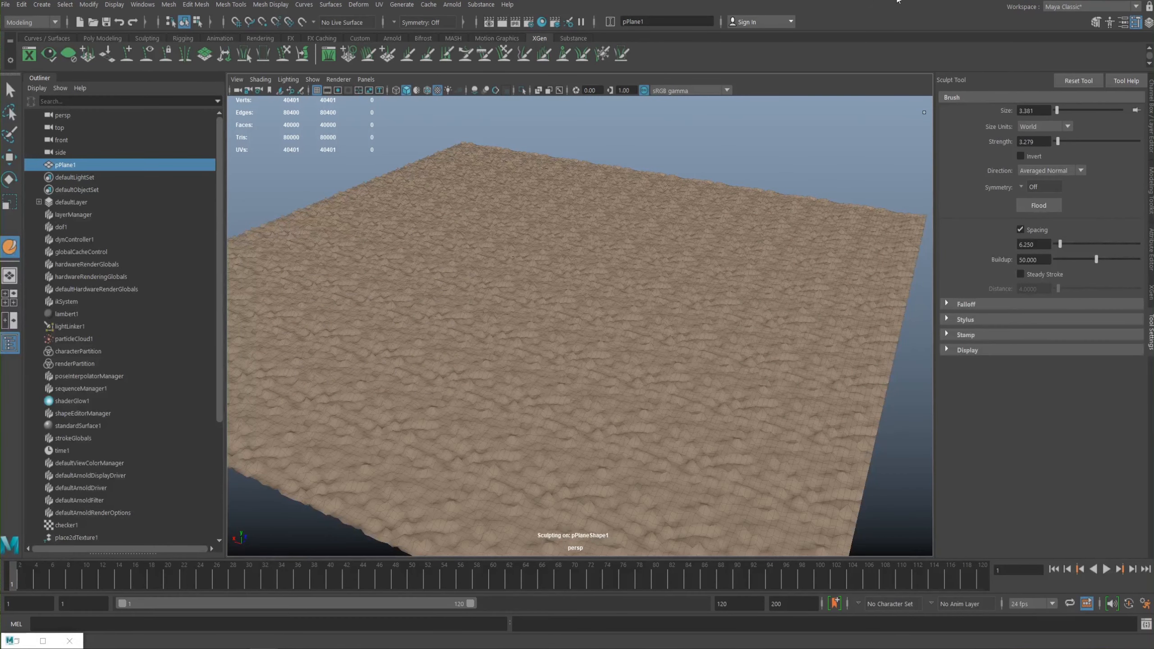
pyautogui.keyDown('alt'); pyautogui.moveTo(631, 227); pyautogui.dragTo(636, 238); pyautogui.keyUp('alt')
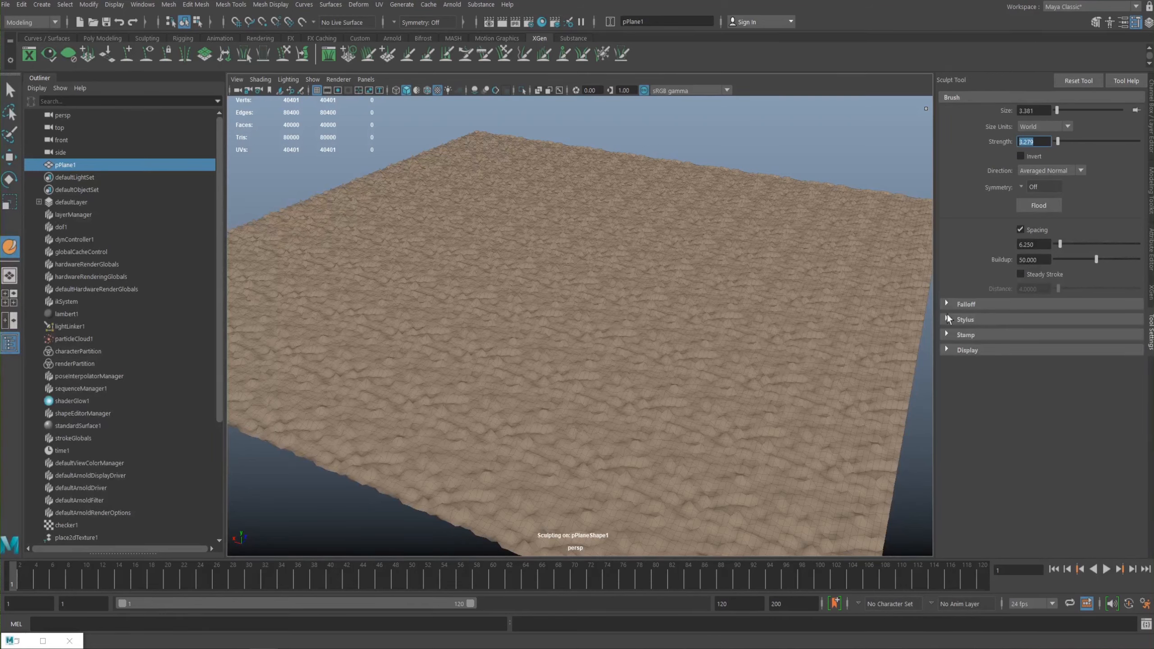
pyautogui.click(956, 304)
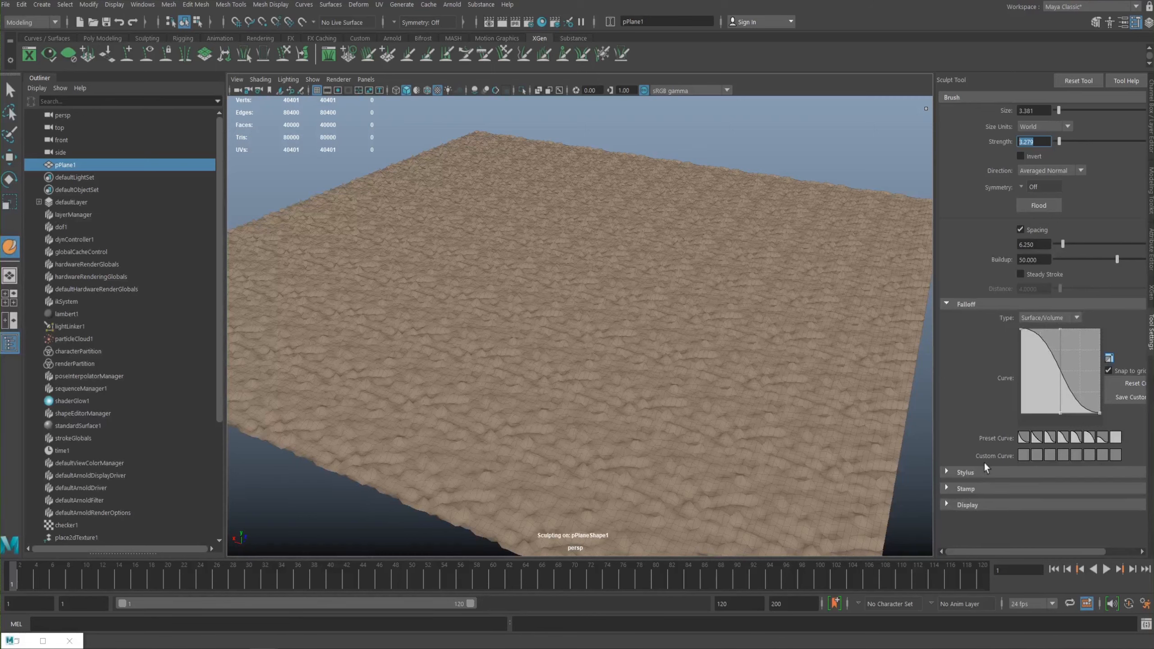
pyautogui.click(963, 472)
pyautogui.click(970, 517)
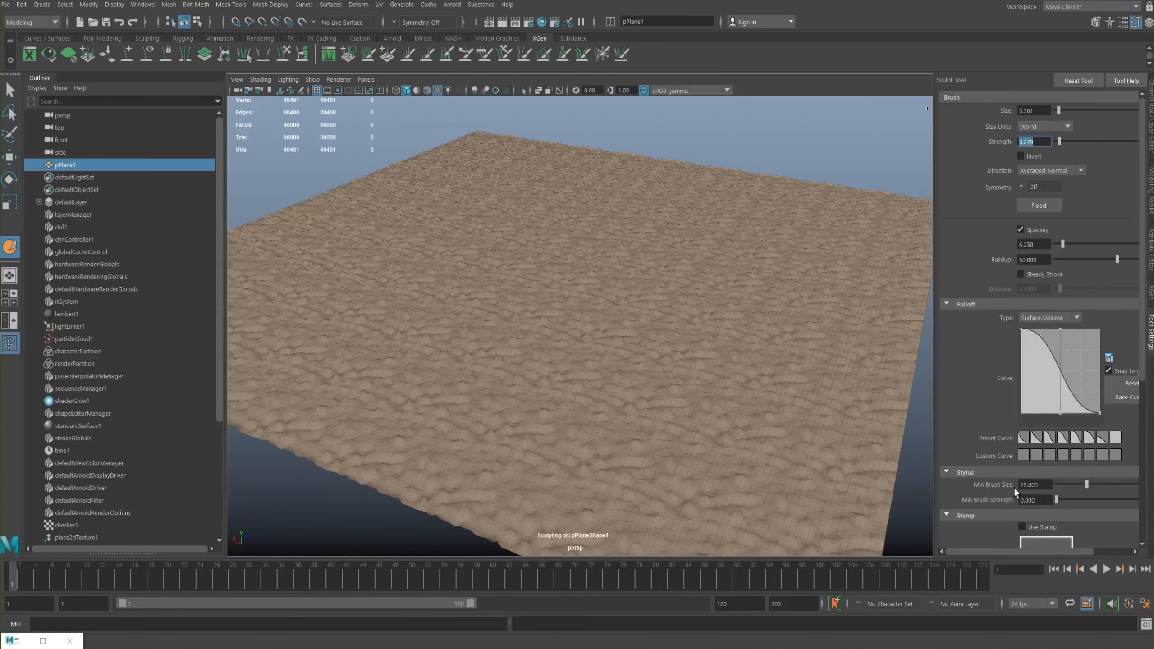
pyautogui.scroll(-5, 1081, 364)
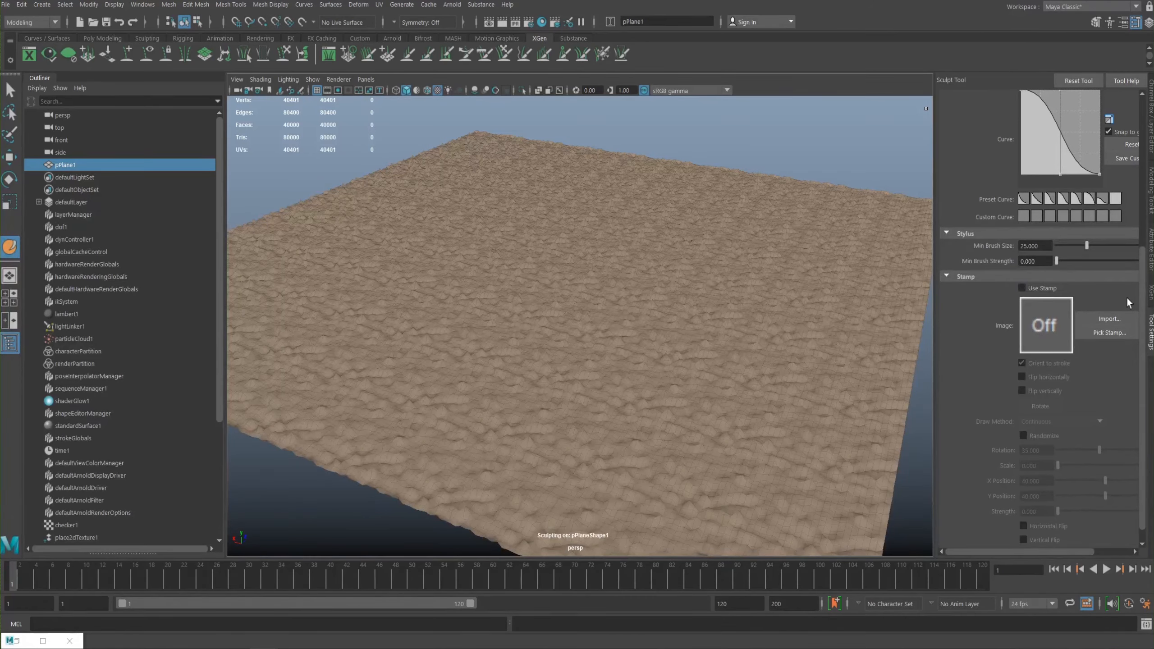
pyautogui.moveTo(1144, 301)
pyautogui.mouseDown()
pyautogui.moveTo(1121, 101)
pyautogui.moveTo(1141, 304)
pyautogui.moveTo(1126, 290)
pyautogui.moveTo(1113, 202)
pyautogui.mouseUp()
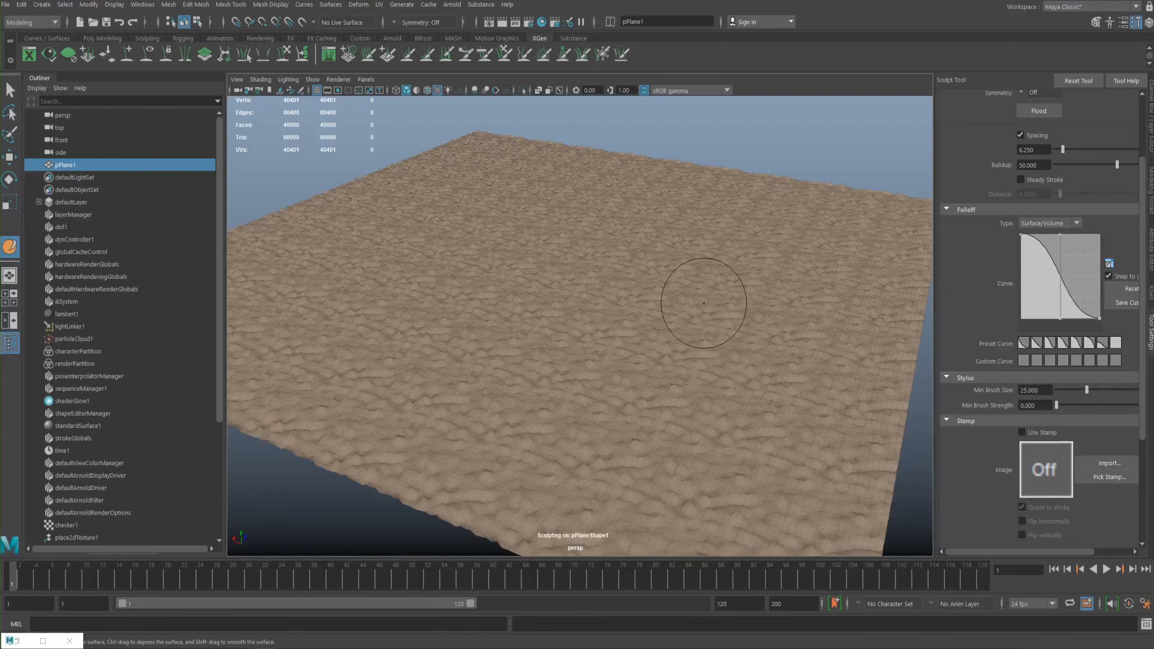
# Step: Review the Sculpt tool's brush, falloff and stamp options and expand its Display options
pyautogui.scroll(-5, 1143, 265)
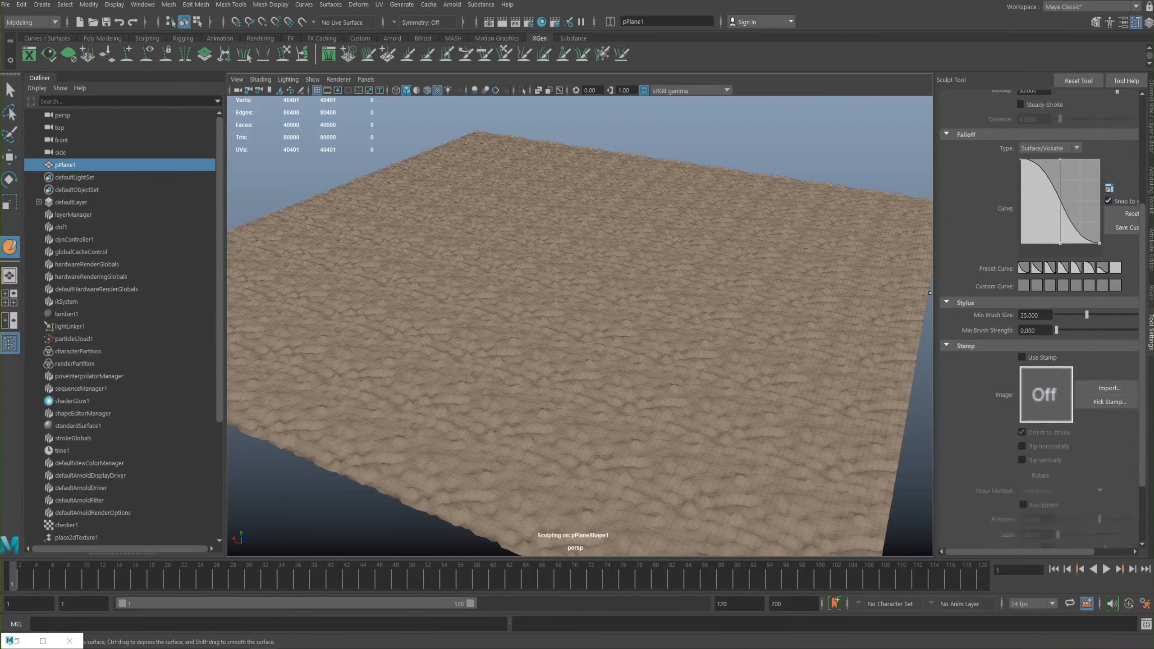
pyautogui.scroll(6, 1140, 414)
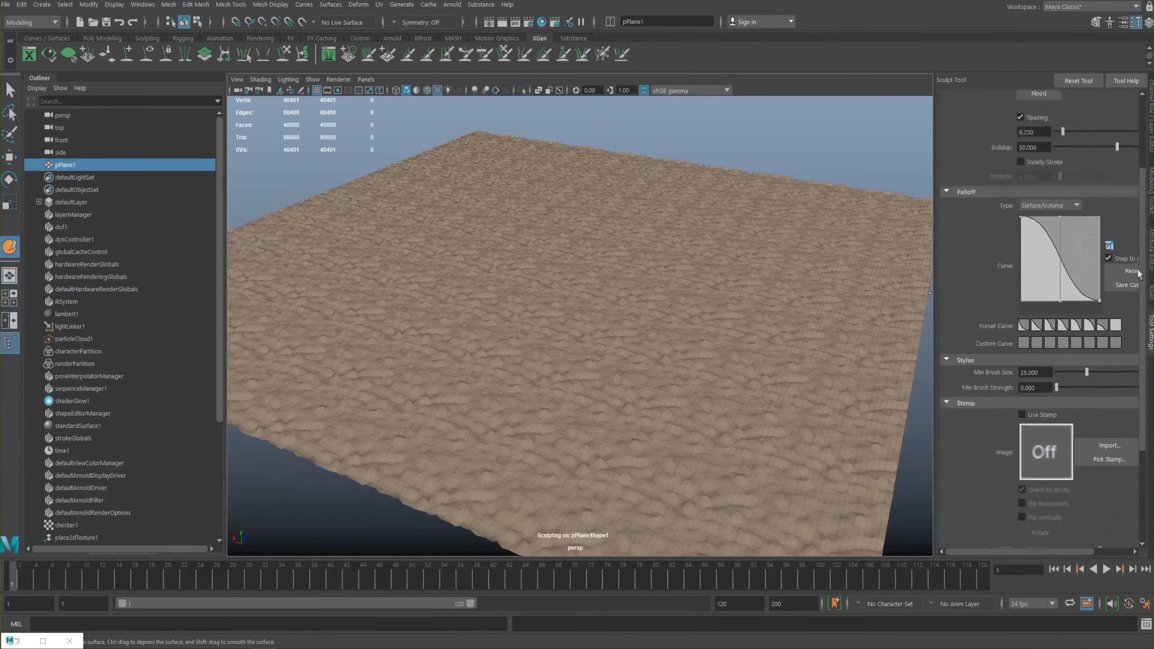
pyautogui.moveTo(1133, 234); pyautogui.dragTo(1132, 233)
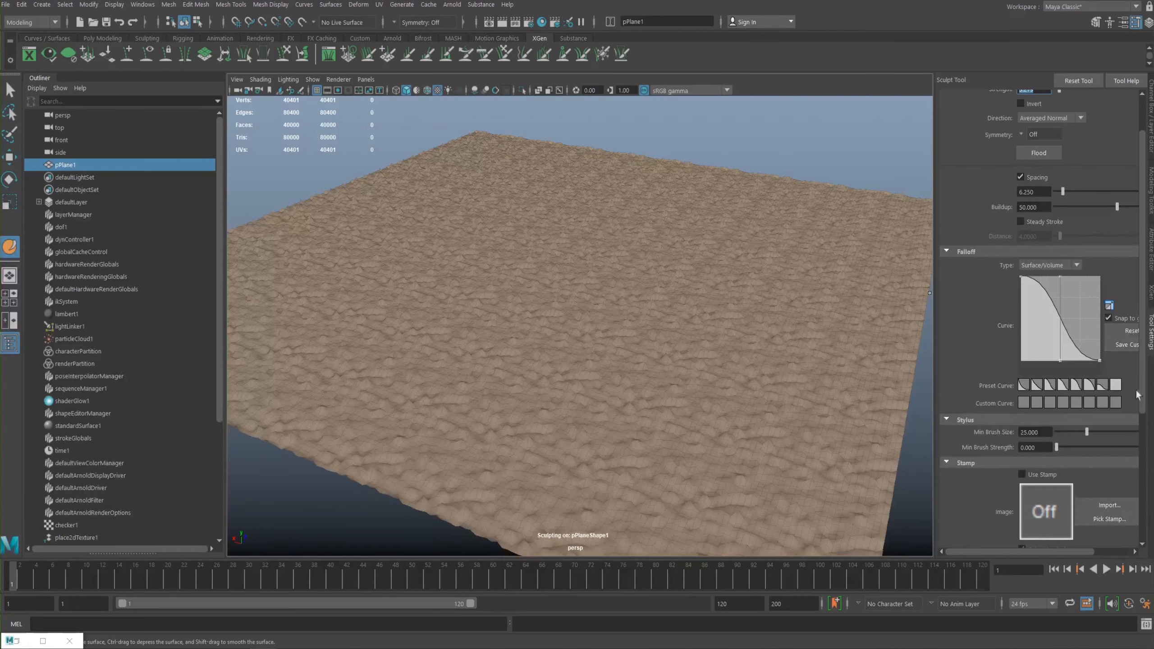
pyautogui.scroll(-6, 1143, 276)
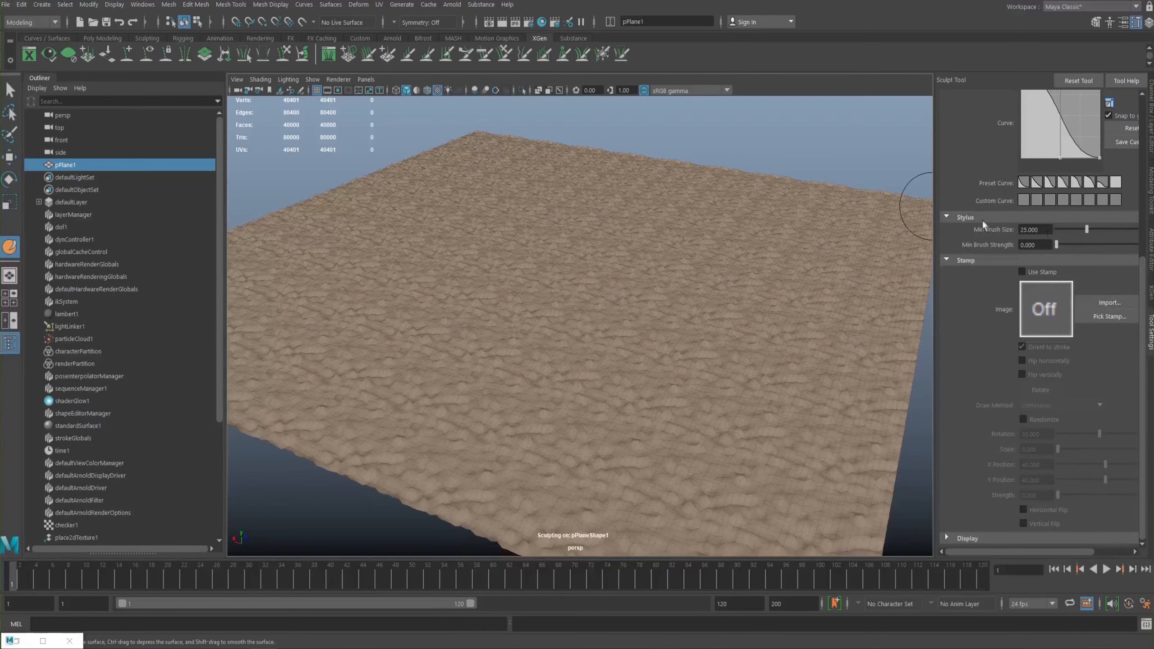
pyautogui.scroll(4, 1146, 272)
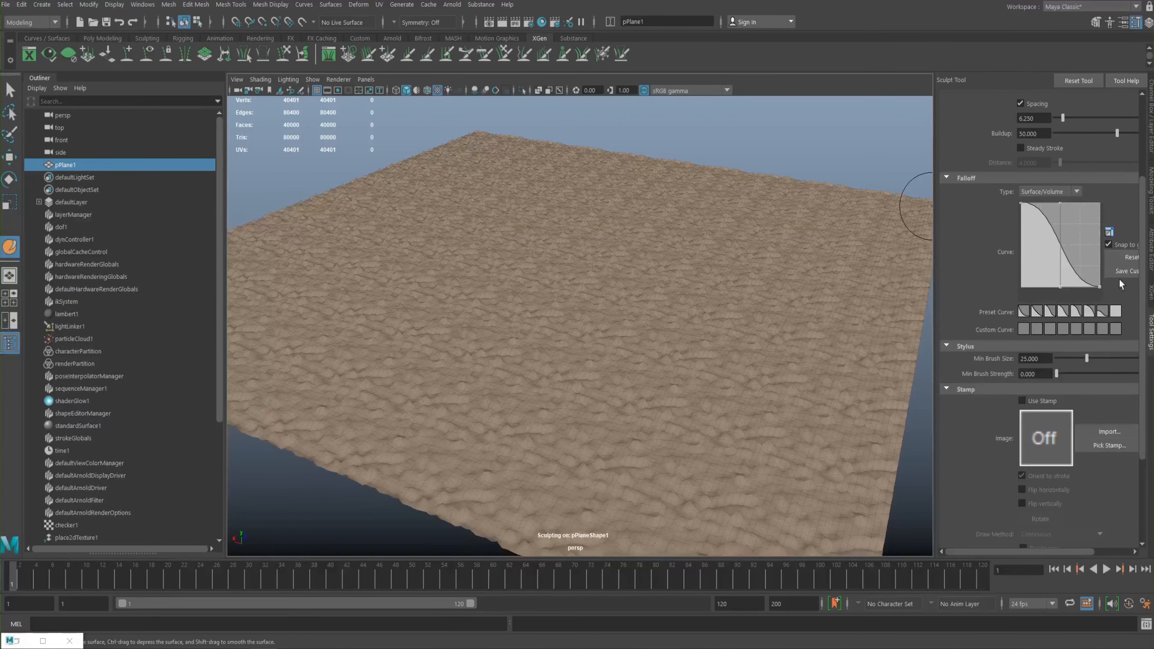
pyautogui.scroll(-4, 1144, 243)
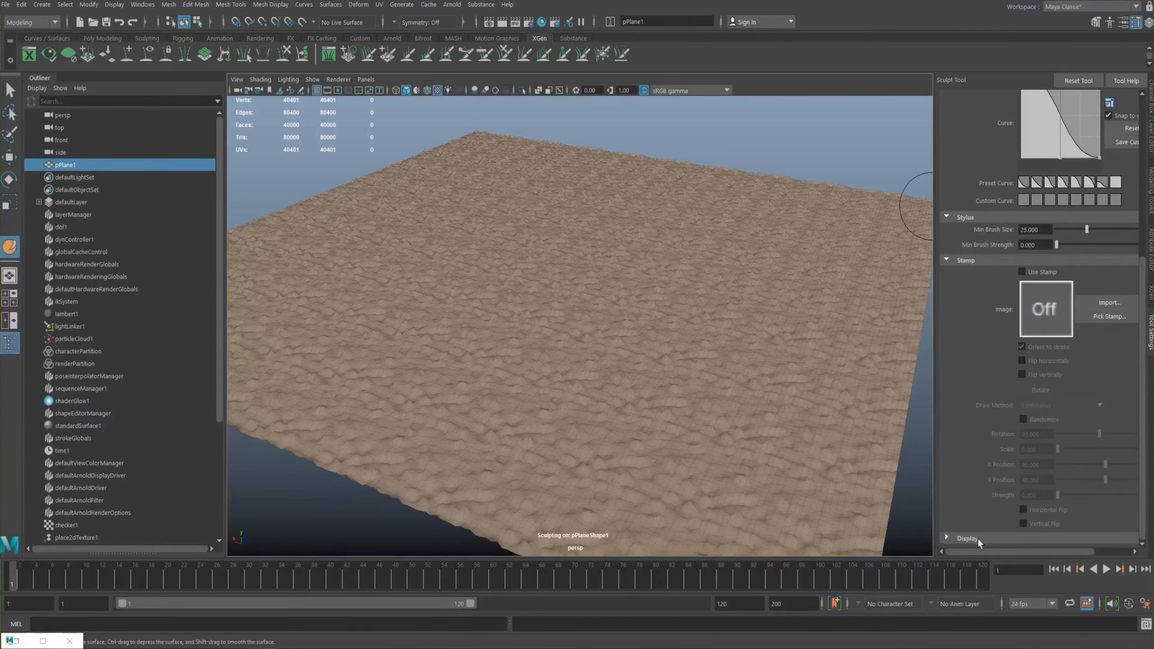
pyautogui.click(977, 539)
pyautogui.scroll(-2, 1144, 482)
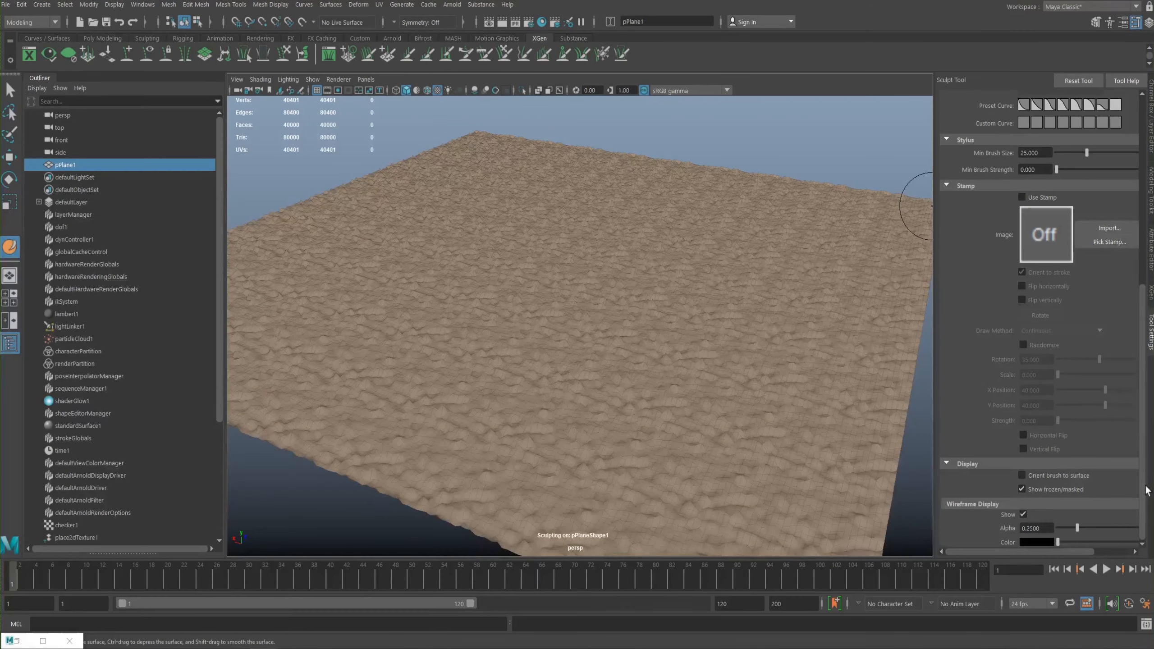
# Step: Enlarge the Sculpt tool's brush size to about 6.41 for work on the gravel plane
pyautogui.scroll(10, 1143, 455)
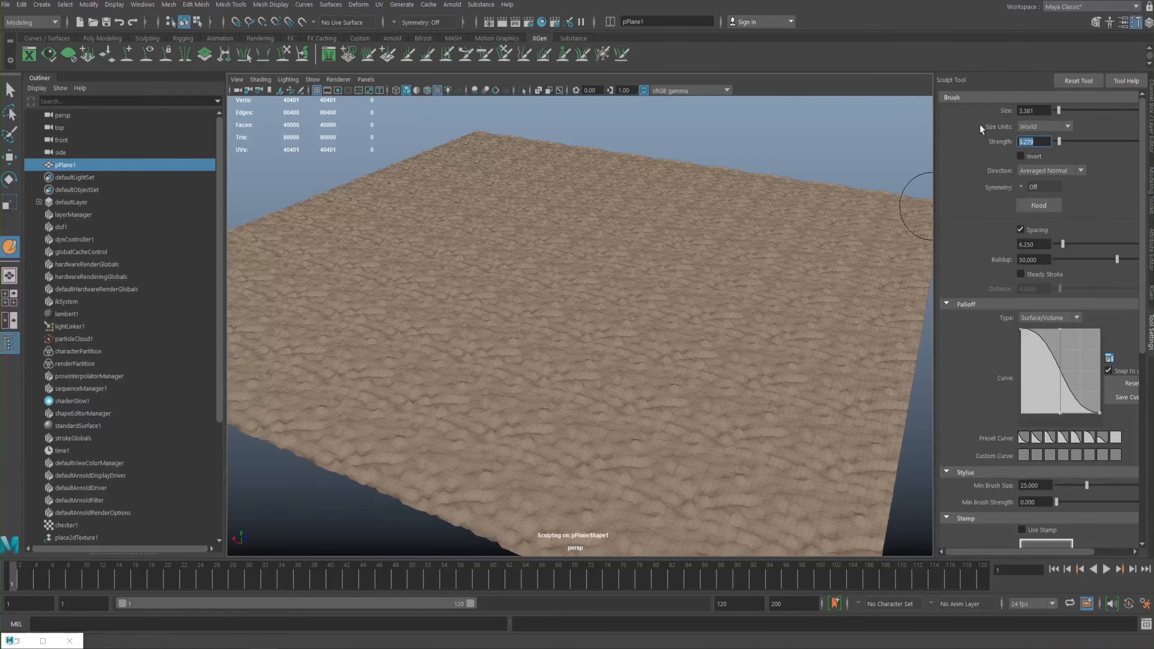
pyautogui.moveTo(635, 210)
pyautogui.keyDown('alt'); pyautogui.mouseDown()
pyautogui.moveTo(649, 188)
pyautogui.moveTo(634, 216)
pyautogui.moveTo(531, 278)
pyautogui.moveTo(755, 246)
pyautogui.moveTo(611, 253)
pyautogui.moveTo(603, 232)
pyautogui.moveTo(647, 240)
pyautogui.moveTo(665, 228)
pyautogui.moveTo(724, 270)
pyautogui.mouseUp(); pyautogui.keyUp('alt')
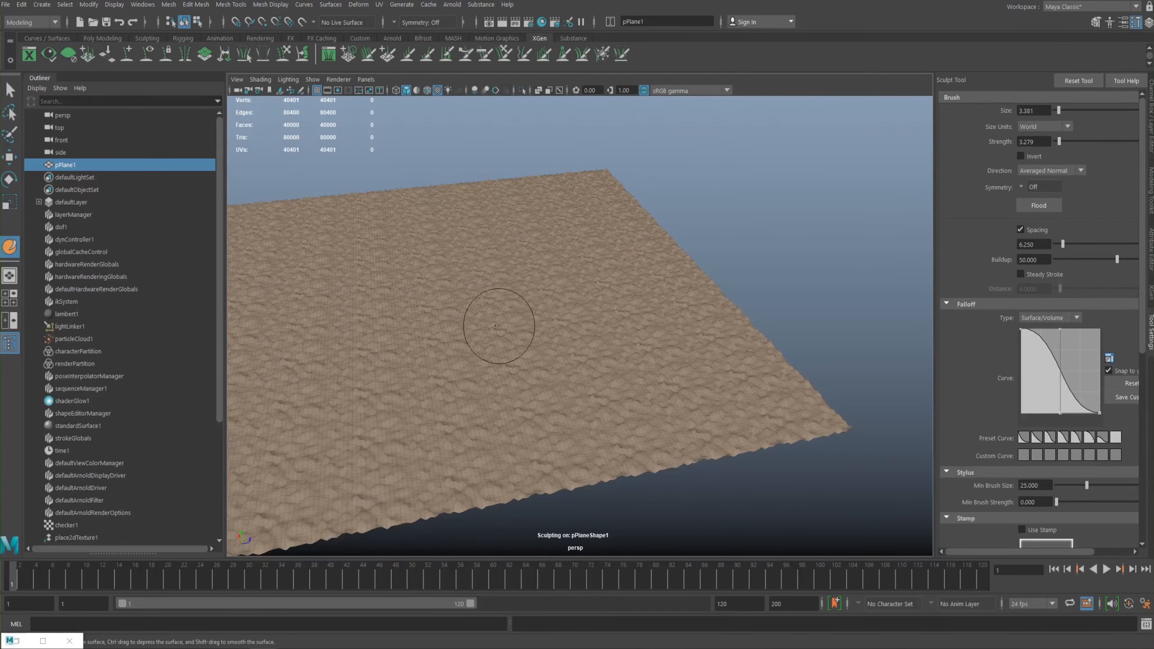
pyautogui.keyDown('alt'); pyautogui.moveTo(499, 325); pyautogui.dragTo(665, 284, button='middle'); pyautogui.keyUp('alt')
pyautogui.keyDown('alt'); pyautogui.moveTo(665, 284); pyautogui.dragTo(693, 270, button='right'); pyautogui.keyUp('alt')
pyautogui.moveTo(693, 270)
pyautogui.keyDown('alt'); pyautogui.mouseDown()
pyautogui.moveTo(711, 300)
pyautogui.moveTo(805, 236)
pyautogui.mouseUp(); pyautogui.keyUp('alt')
pyautogui.moveTo(835, 317)
pyautogui.keyDown('alt'); pyautogui.mouseDown()
pyautogui.moveTo(768, 317)
pyautogui.moveTo(825, 339)
pyautogui.moveTo(791, 273)
pyautogui.moveTo(818, 376)
pyautogui.moveTo(862, 403)
pyautogui.moveTo(836, 367)
pyautogui.moveTo(884, 372)
pyautogui.mouseUp(); pyautogui.keyUp('alt')
pyautogui.press('b')
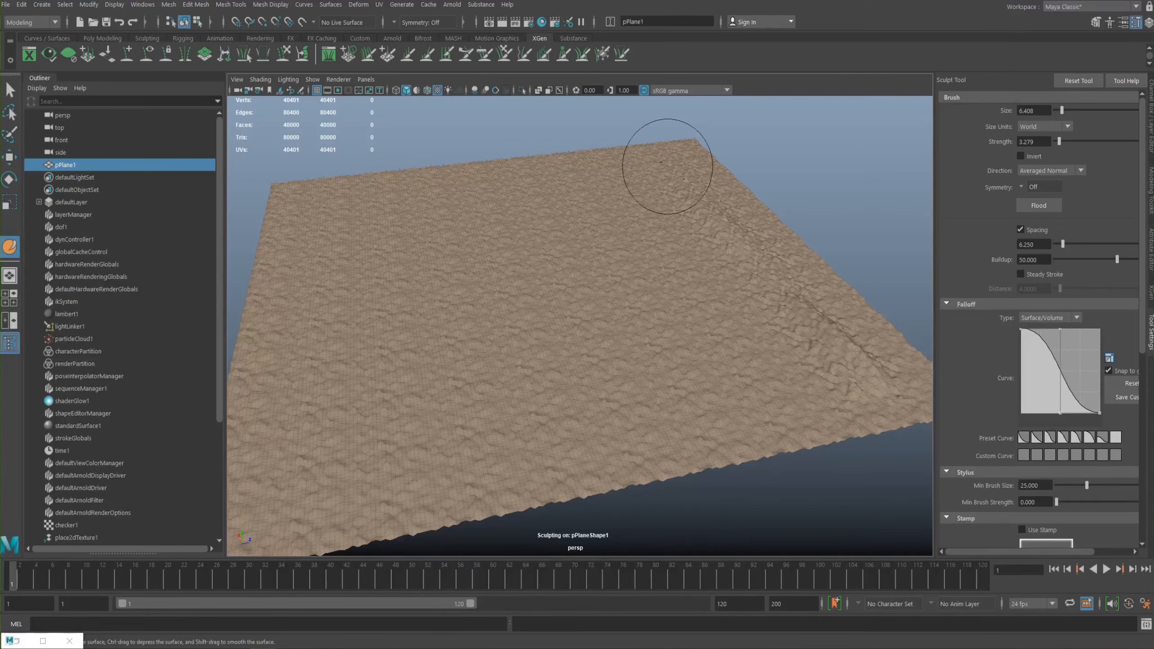
# Step: Sculpt a series of roughly parallel raised ridges across the whole gravel plane
pyautogui.moveTo(742, 266)
pyautogui.mouseDown()
pyautogui.moveTo(804, 304)
pyautogui.moveTo(832, 359)
pyautogui.mouseUp()
pyautogui.moveTo(562, 157)
pyautogui.mouseDown()
pyautogui.moveTo(657, 258)
pyautogui.moveTo(682, 354)
pyautogui.moveTo(779, 421)
pyautogui.mouseUp()
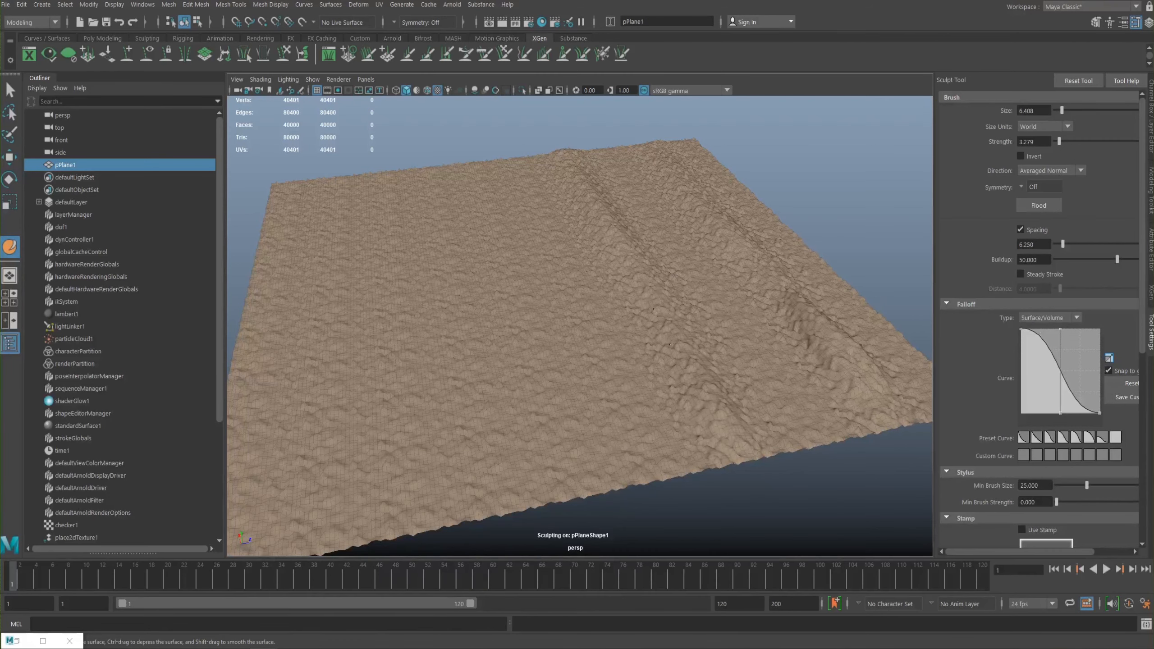
pyautogui.moveTo(476, 154); pyautogui.dragTo(502, 227)
pyautogui.moveTo(469, 180)
pyautogui.mouseDown()
pyautogui.moveTo(590, 485)
pyautogui.moveTo(478, 239)
pyautogui.moveTo(521, 347)
pyautogui.mouseUp()
pyautogui.moveTo(342, 202)
pyautogui.mouseDown()
pyautogui.moveTo(386, 273)
pyautogui.moveTo(400, 326)
pyautogui.mouseUp()
pyautogui.moveTo(364, 178); pyautogui.dragTo(426, 463)
pyautogui.moveTo(281, 194)
pyautogui.mouseDown()
pyautogui.moveTo(314, 331)
pyautogui.moveTo(284, 544)
pyautogui.mouseUp()
pyautogui.moveTo(285, 168); pyautogui.dragTo(283, 311)
# Step: Examine the sculpted ridges on the plane from several angles and distances
pyautogui.moveTo(572, 257)
pyautogui.keyDown('alt'); pyautogui.mouseDown()
pyautogui.moveTo(538, 240)
pyautogui.moveTo(744, 191)
pyautogui.moveTo(535, 341)
pyautogui.mouseUp(); pyautogui.keyUp('alt')
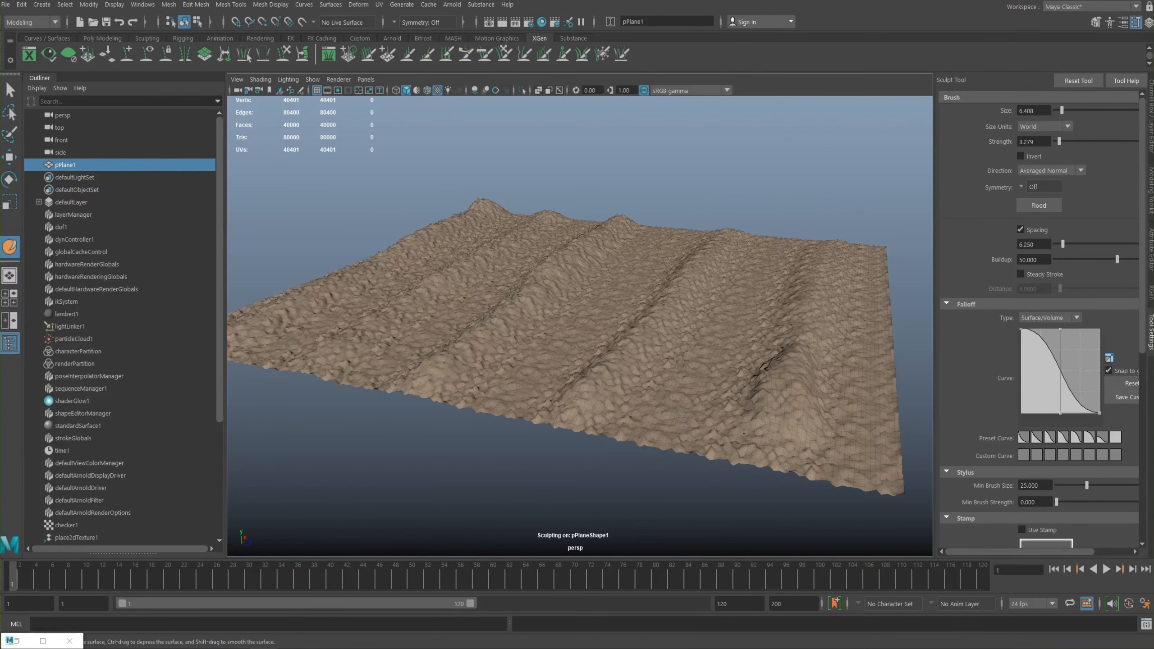
pyautogui.moveTo(682, 318)
pyautogui.keyDown('alt'); pyautogui.mouseDown()
pyautogui.moveTo(631, 307)
pyautogui.moveTo(644, 292)
pyautogui.moveTo(690, 295)
pyautogui.moveTo(685, 222)
pyautogui.mouseUp(); pyautogui.keyUp('alt')
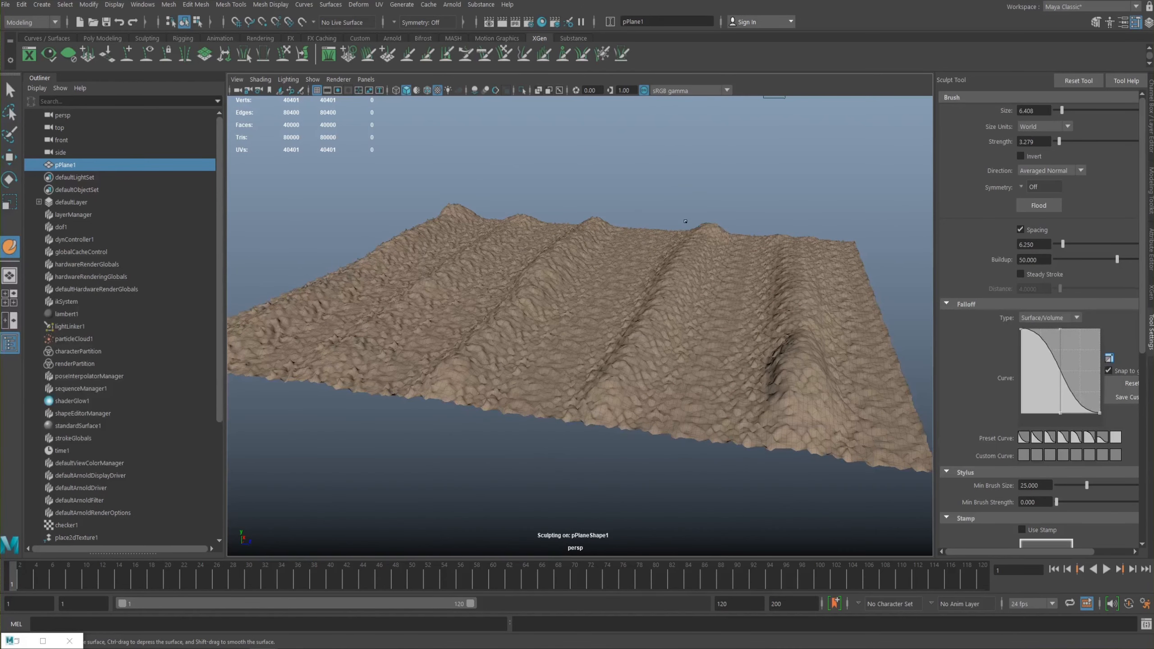
pyautogui.moveTo(649, 259)
pyautogui.keyDown('alt'); pyautogui.mouseDown()
pyautogui.moveTo(735, 258)
pyautogui.moveTo(572, 278)
pyautogui.mouseUp(); pyautogui.keyUp('alt')
pyautogui.keyDown('alt'); pyautogui.moveTo(573, 278); pyautogui.dragTo(382, 257, button='right'); pyautogui.keyUp('alt')
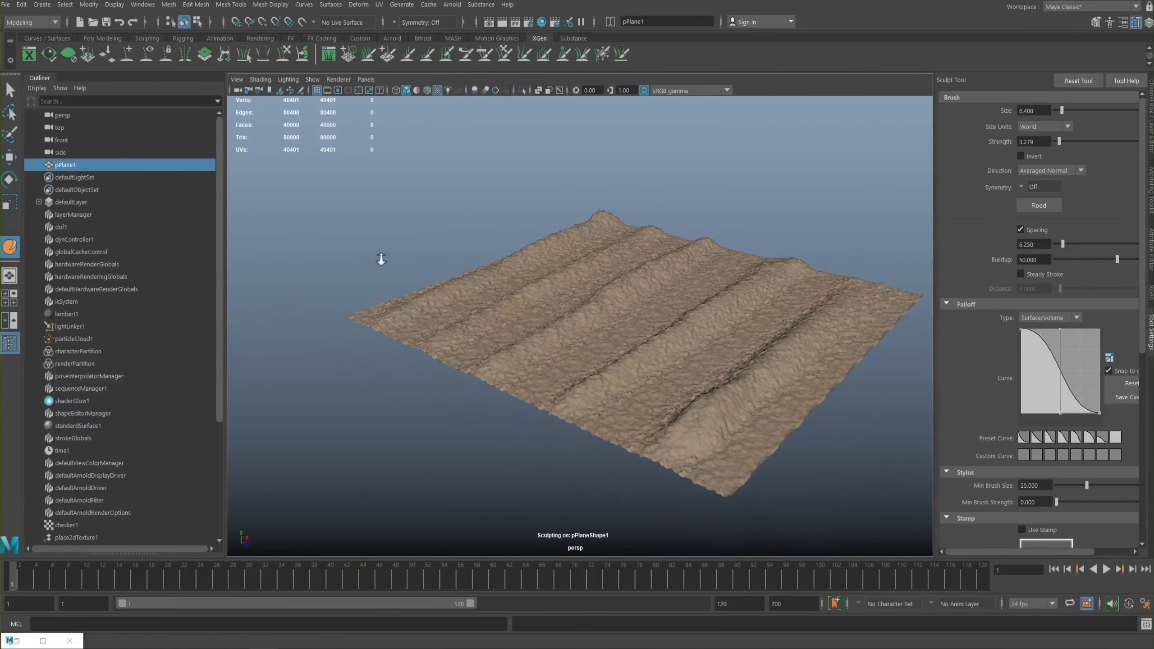
pyautogui.keyDown('alt'); pyautogui.moveTo(382, 257); pyautogui.dragTo(554, 236, button='middle'); pyautogui.keyUp('alt')
pyautogui.moveTo(554, 235)
pyautogui.keyDown('alt'); pyautogui.mouseDown()
pyautogui.moveTo(540, 269)
pyautogui.moveTo(516, 276)
pyautogui.mouseUp(); pyautogui.keyUp('alt')
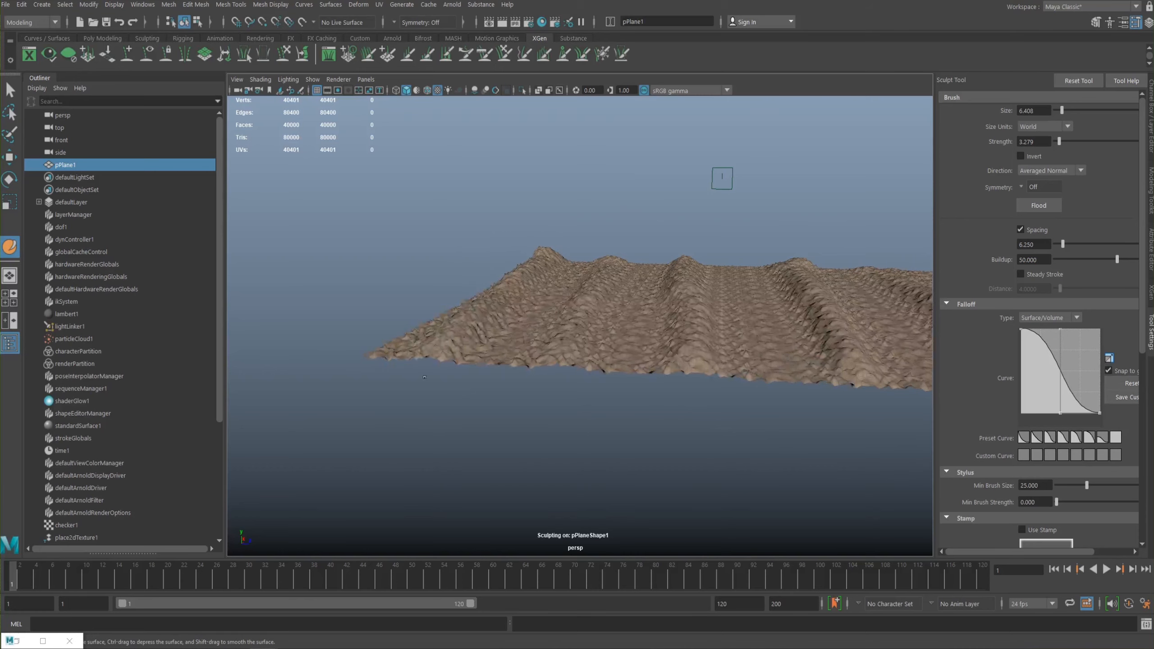
pyautogui.moveTo(598, 258)
pyautogui.keyDown('alt'); pyautogui.mouseDown()
pyautogui.moveTo(614, 211)
pyautogui.moveTo(605, 235)
pyautogui.moveTo(608, 173)
pyautogui.moveTo(610, 245)
pyautogui.mouseUp(); pyautogui.keyUp('alt')
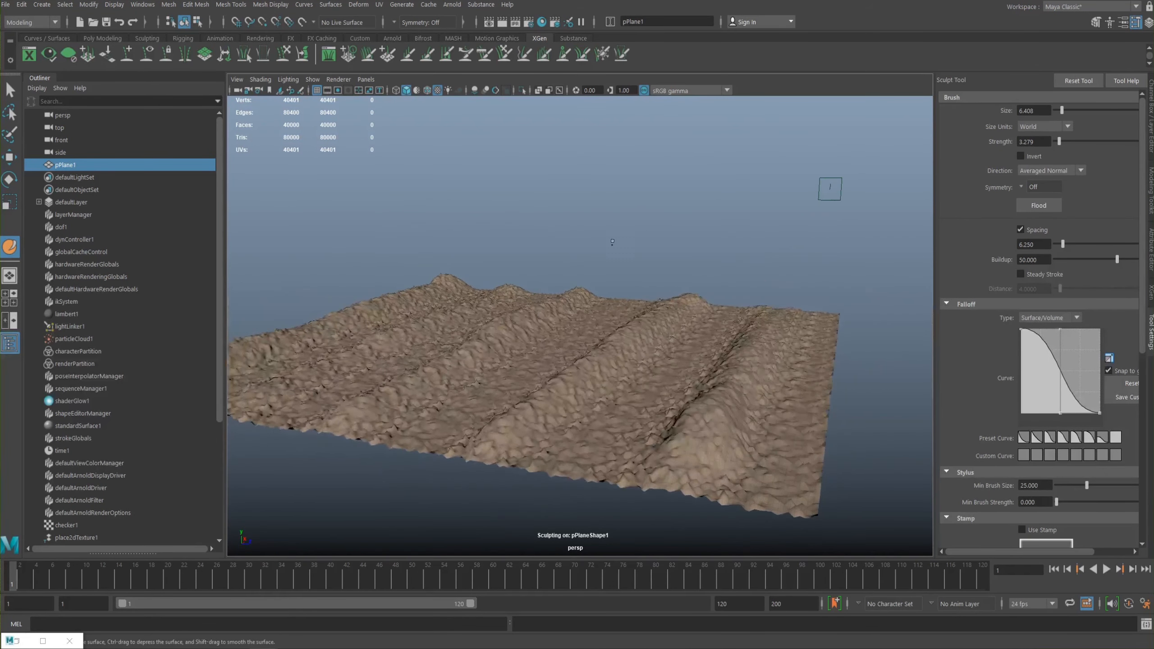
pyautogui.scroll(3, 611, 245)
pyautogui.moveTo(610, 245)
pyautogui.keyDown('alt'); pyautogui.mouseDown(button='middle')
pyautogui.moveTo(680, 250)
pyautogui.moveTo(683, 238)
pyautogui.mouseUp(button='middle'); pyautogui.keyUp('alt')
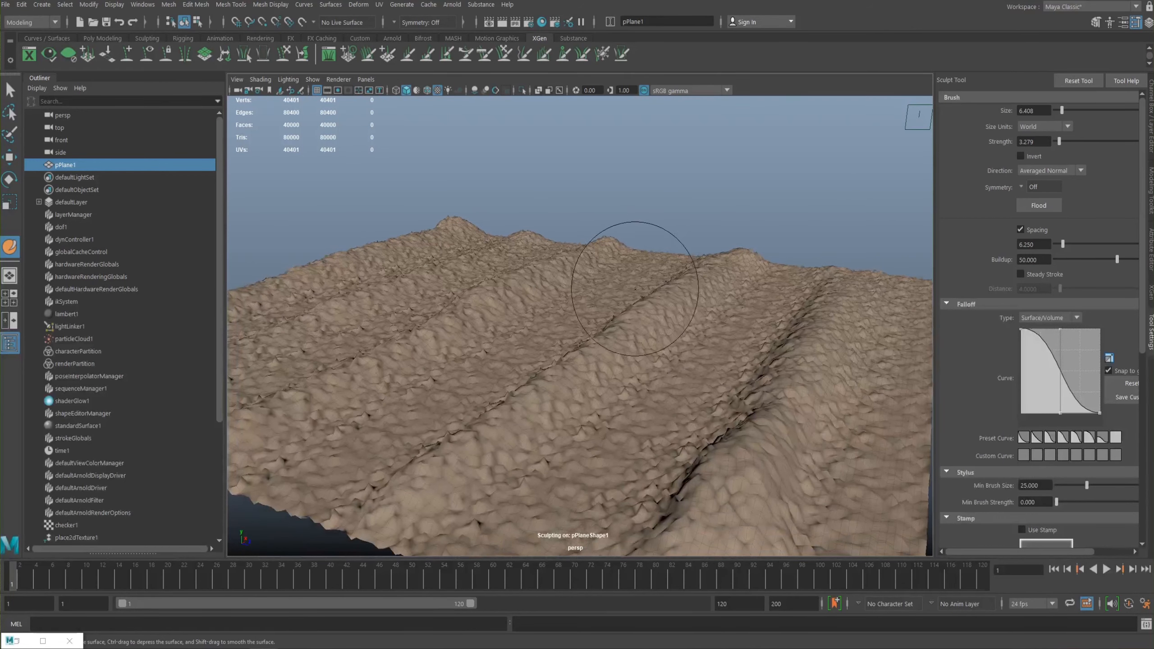
# Step: Switch the sculpting brush to Pinch, and replace it with the Grab tool
pyautogui.keyDown('ctrl'); pyautogui.keyDown('shift'); pyautogui.rightClick(632, 331); pyautogui.keyUp('shift'); pyautogui.keyUp('ctrl')
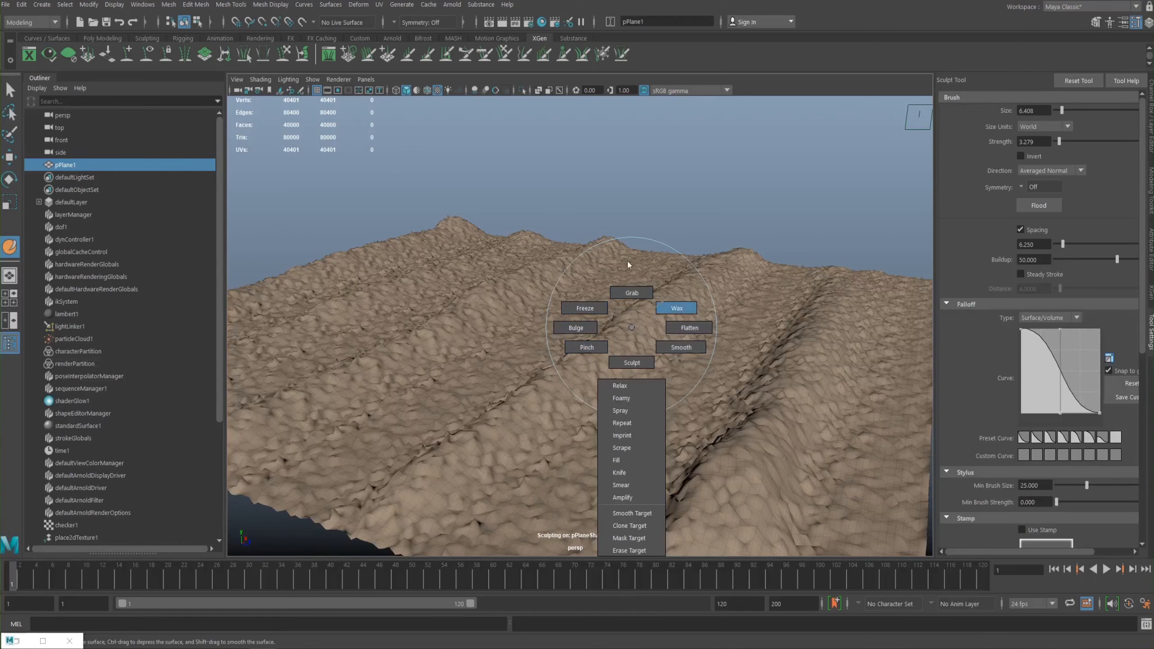
pyautogui.click(586, 347)
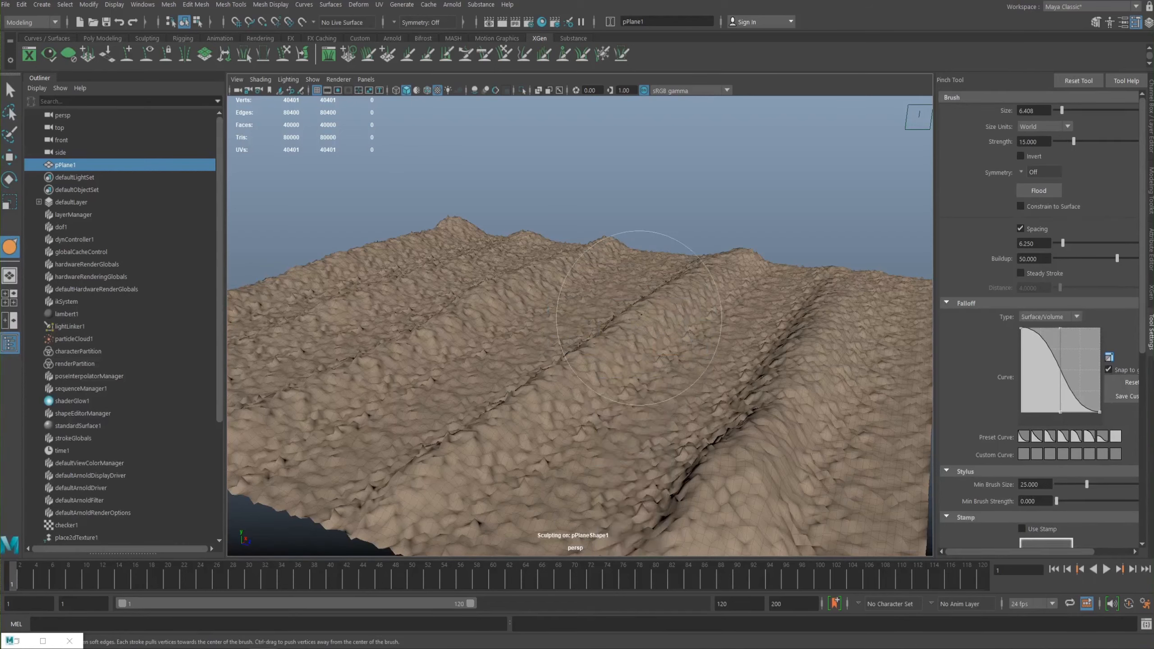
pyautogui.moveTo(670, 338); pyautogui.dragTo(674, 304, button='right')
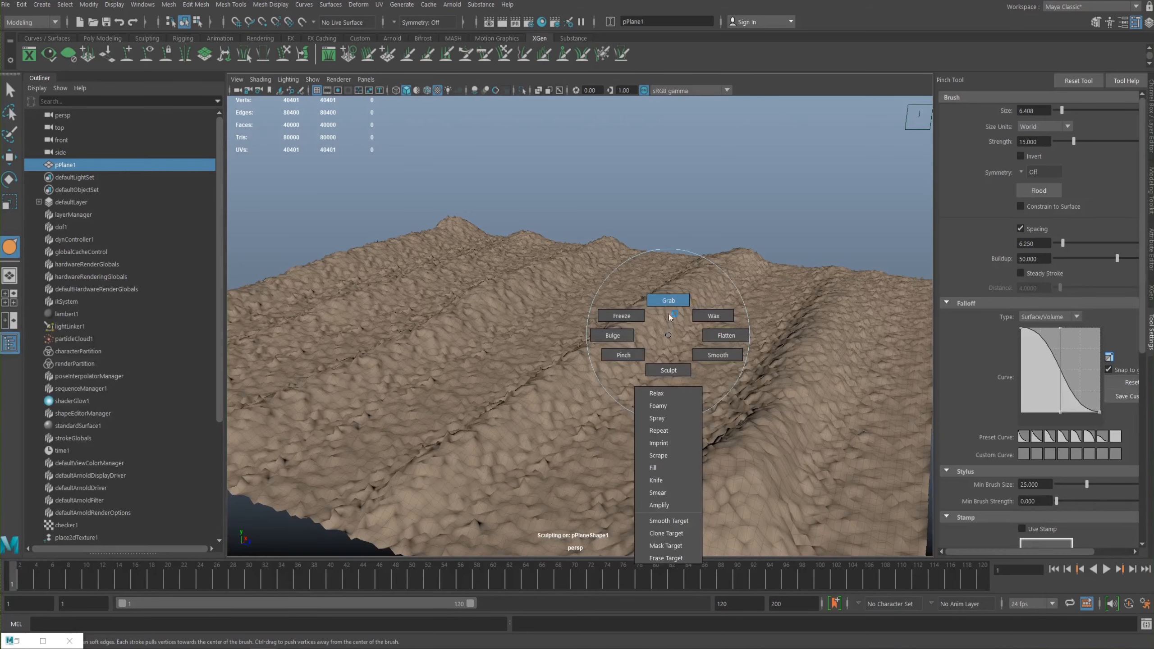
pyautogui.moveTo(673, 304); pyautogui.dragTo(668, 302, button='right')
# Step: Pull a large hill up out of the ridged plane with the Grab tool at brush size about 17.93
pyautogui.keyDown('alt'); pyautogui.moveTo(543, 226); pyautogui.dragTo(737, 106); pyautogui.keyUp('alt')
pyautogui.moveTo(607, 236)
pyautogui.keyDown('alt'); pyautogui.mouseDown(button='right')
pyautogui.moveTo(619, 291)
pyautogui.moveTo(647, 170)
pyautogui.mouseUp(button='right'); pyautogui.keyUp('alt')
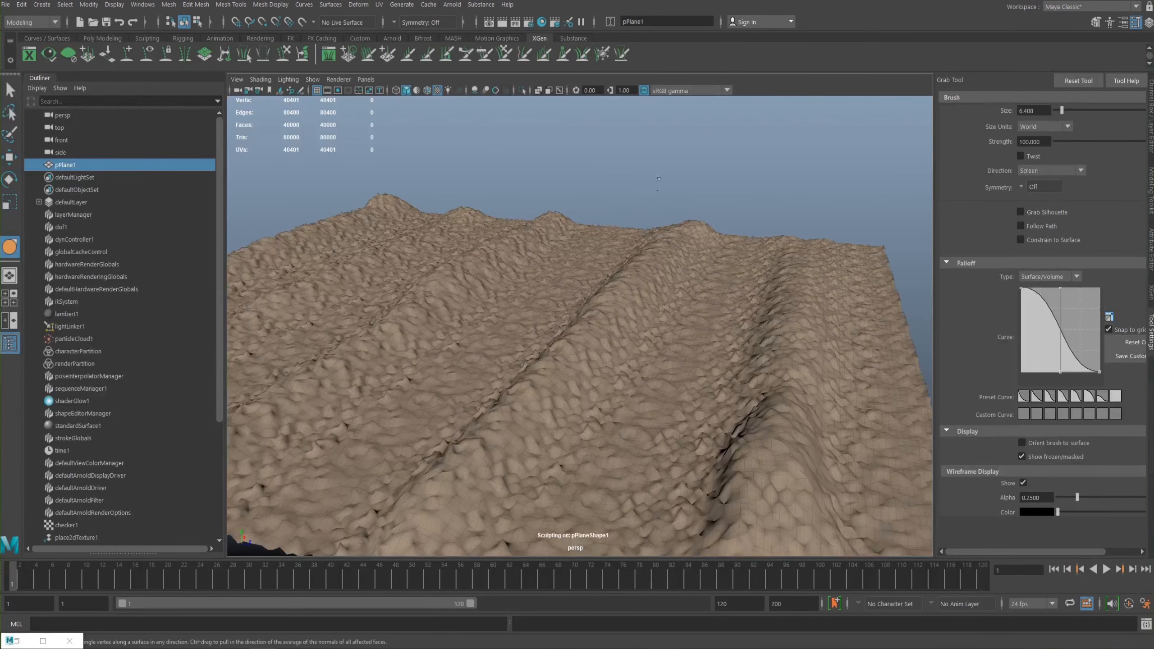
pyautogui.moveTo(678, 243)
pyautogui.mouseDown()
pyautogui.moveTo(682, 226)
pyautogui.moveTo(677, 243)
pyautogui.moveTo(645, 244)
pyautogui.moveTo(664, 245)
pyautogui.moveTo(656, 224)
pyautogui.moveTo(630, 236)
pyautogui.moveTo(639, 265)
pyautogui.moveTo(620, 267)
pyautogui.moveTo(701, 281)
pyautogui.moveTo(755, 142)
pyautogui.moveTo(238, 147)
pyautogui.mouseUp()
# Step: Examine the grabbed hill and the surrounding ridges from near and far
pyautogui.scroll(-5, 639, 266)
pyautogui.moveTo(686, 294)
pyautogui.keyDown('alt'); pyautogui.mouseDown()
pyautogui.moveTo(611, 167)
pyautogui.moveTo(600, 296)
pyautogui.moveTo(691, 298)
pyautogui.mouseUp(); pyautogui.keyUp('alt')
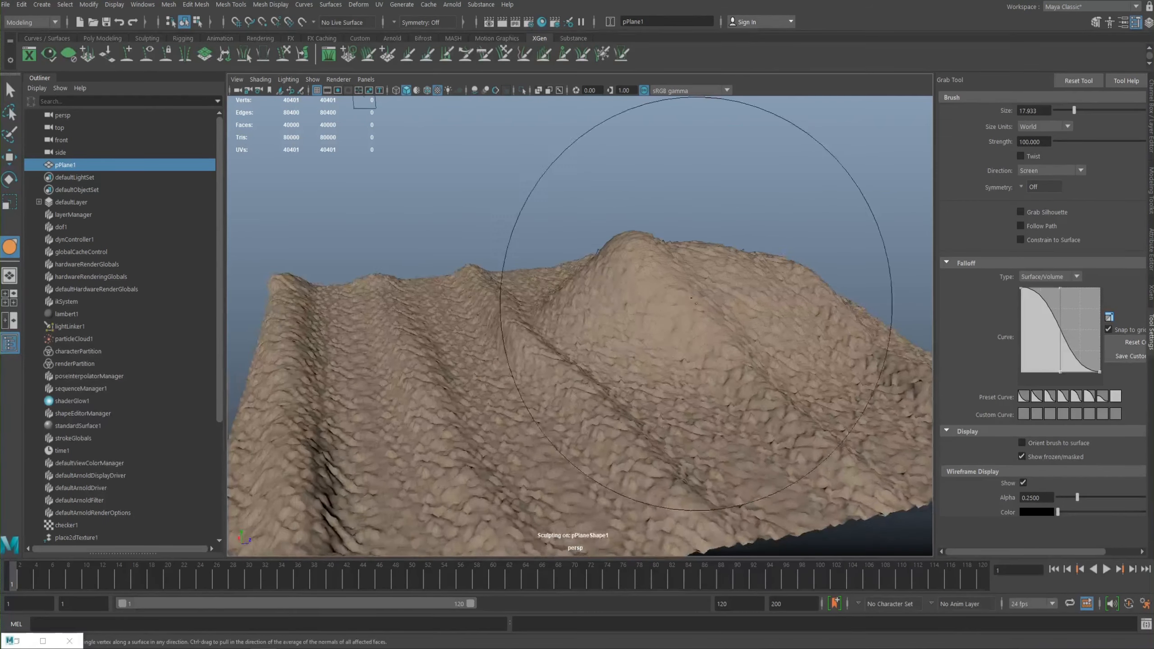
pyautogui.scroll(-10, 691, 298)
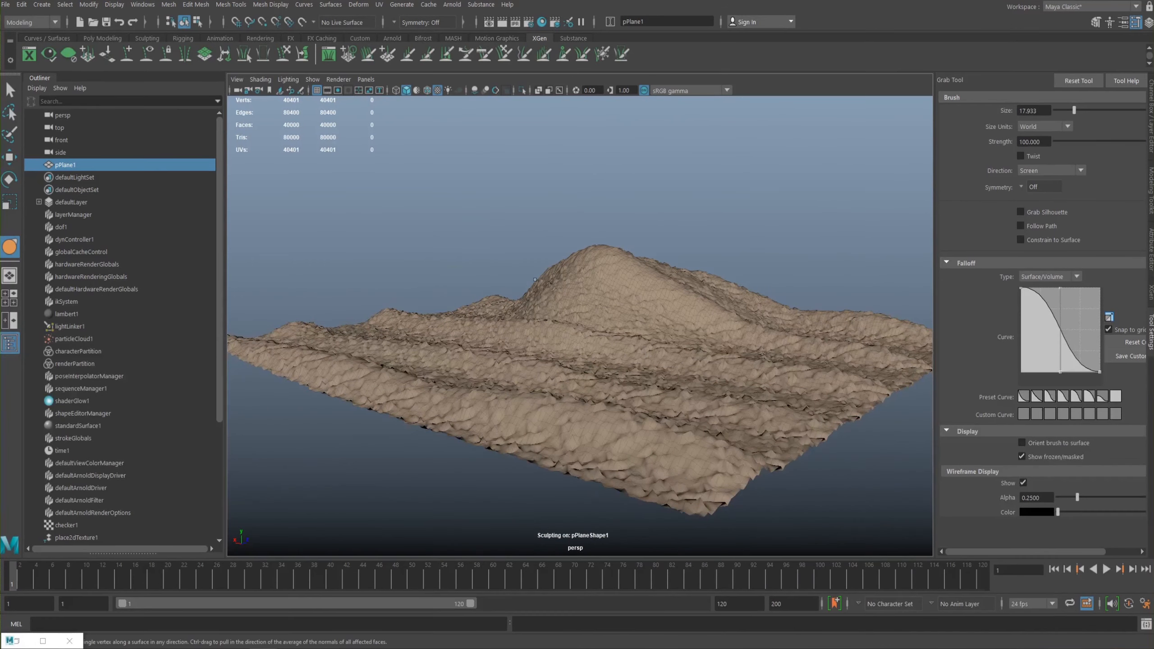
pyautogui.scroll(-5, 535, 279)
pyautogui.scroll(8, 834, 205)
pyautogui.keyDown('alt'); pyautogui.moveTo(794, 370); pyautogui.dragTo(562, 286); pyautogui.keyUp('alt')
pyautogui.scroll(6, 636, 291)
pyautogui.scroll(-2, 588, 293)
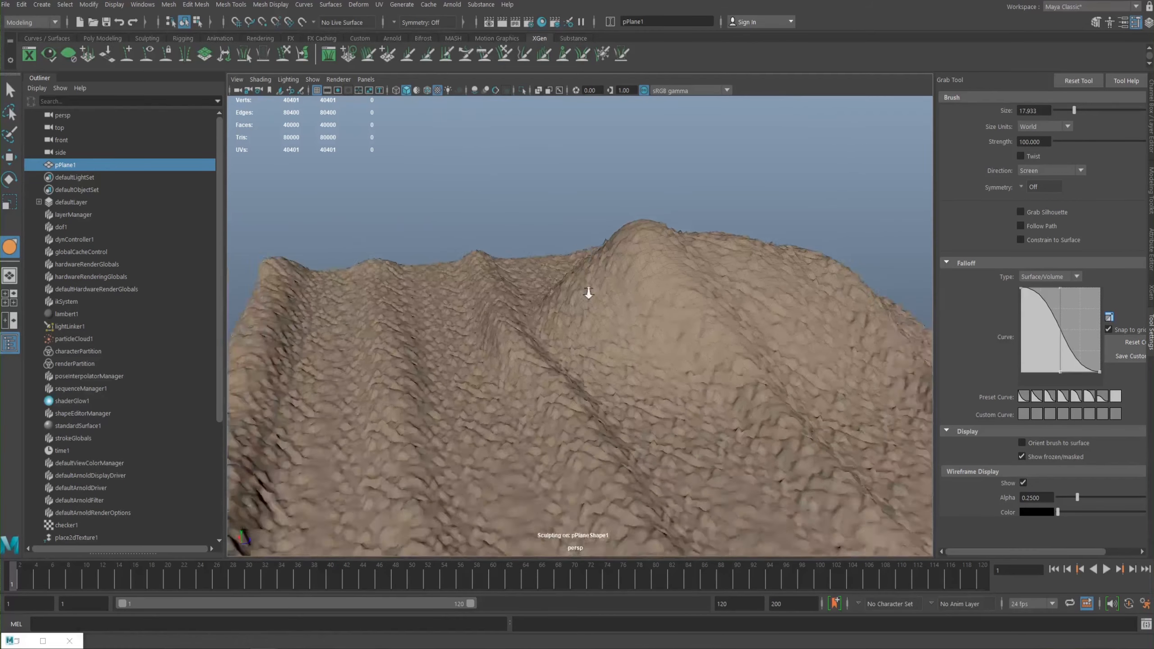
pyautogui.scroll(-3, 588, 293)
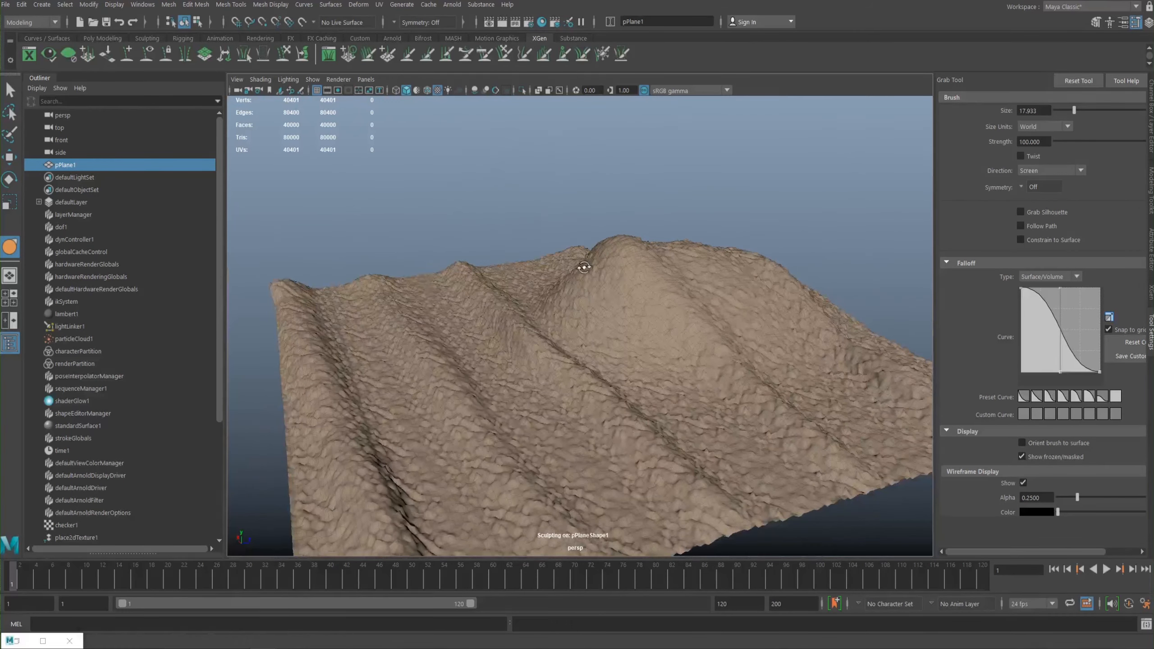
# Step: Switch to the Bulge tool and try a stroke beside the hill at strength 15, undoing that stroke
pyautogui.keyDown('ctrl'); pyautogui.rightClick(596, 296); pyautogui.keyUp('ctrl')
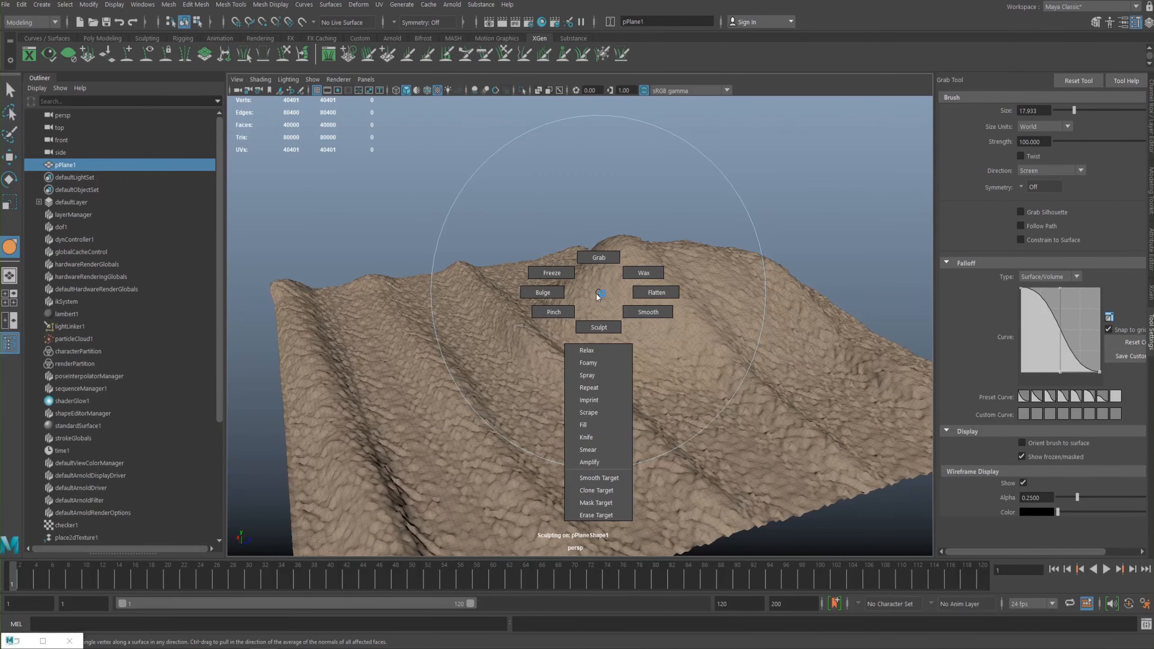
pyautogui.click(540, 293)
pyautogui.keyDown('alt'); pyautogui.moveTo(539, 293); pyautogui.dragTo(716, 129); pyautogui.keyUp('alt')
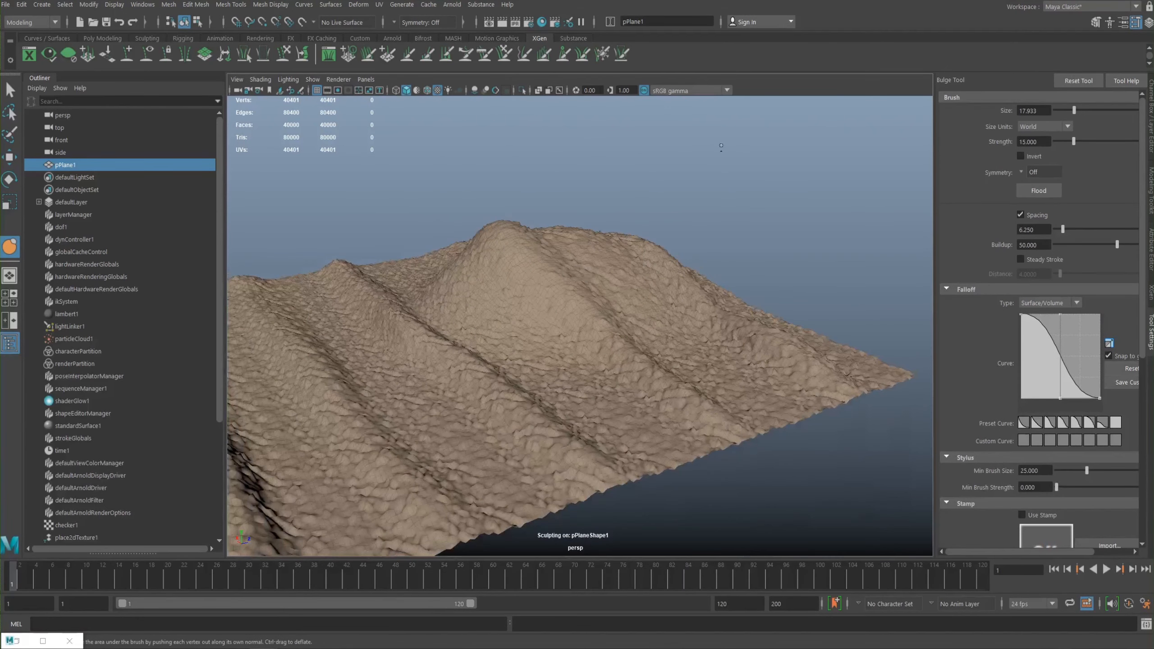
pyautogui.moveTo(655, 354)
pyautogui.mouseDown()
pyautogui.moveTo(658, 341)
pyautogui.moveTo(812, 370)
pyautogui.moveTo(817, 418)
pyautogui.moveTo(772, 413)
pyautogui.moveTo(759, 336)
pyautogui.moveTo(740, 359)
pyautogui.moveTo(754, 328)
pyautogui.mouseUp()
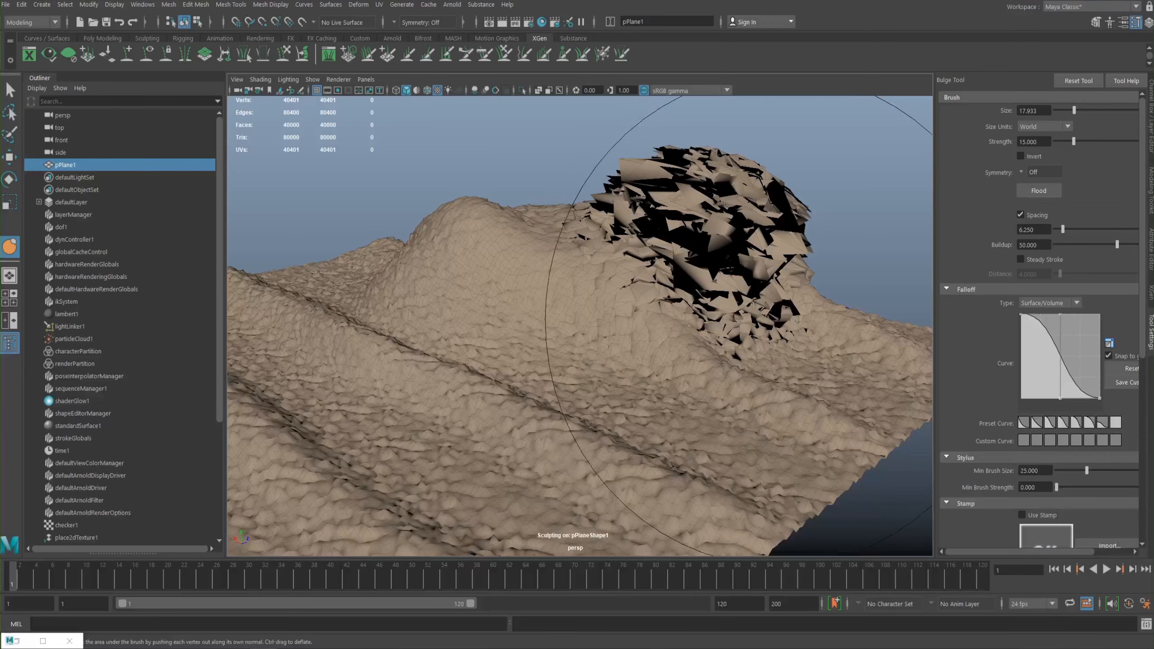
pyautogui.hotkey('ctrl', 'z')
# Step: Bulge the hill's slope with the strength lowered to about 5.46 and the brush size reduced to about 5.80
pyautogui.moveTo(577, 310)
pyautogui.keyDown('alt'); pyautogui.mouseDown()
pyautogui.moveTo(541, 302)
pyautogui.moveTo(677, 347)
pyautogui.moveTo(650, 321)
pyautogui.moveTo(636, 377)
pyautogui.moveTo(686, 363)
pyautogui.moveTo(658, 319)
pyautogui.moveTo(665, 305)
pyautogui.moveTo(489, 258)
pyautogui.moveTo(626, 330)
pyautogui.moveTo(631, 276)
pyautogui.moveTo(653, 282)
pyautogui.moveTo(609, 278)
pyautogui.mouseUp(); pyautogui.keyUp('alt')
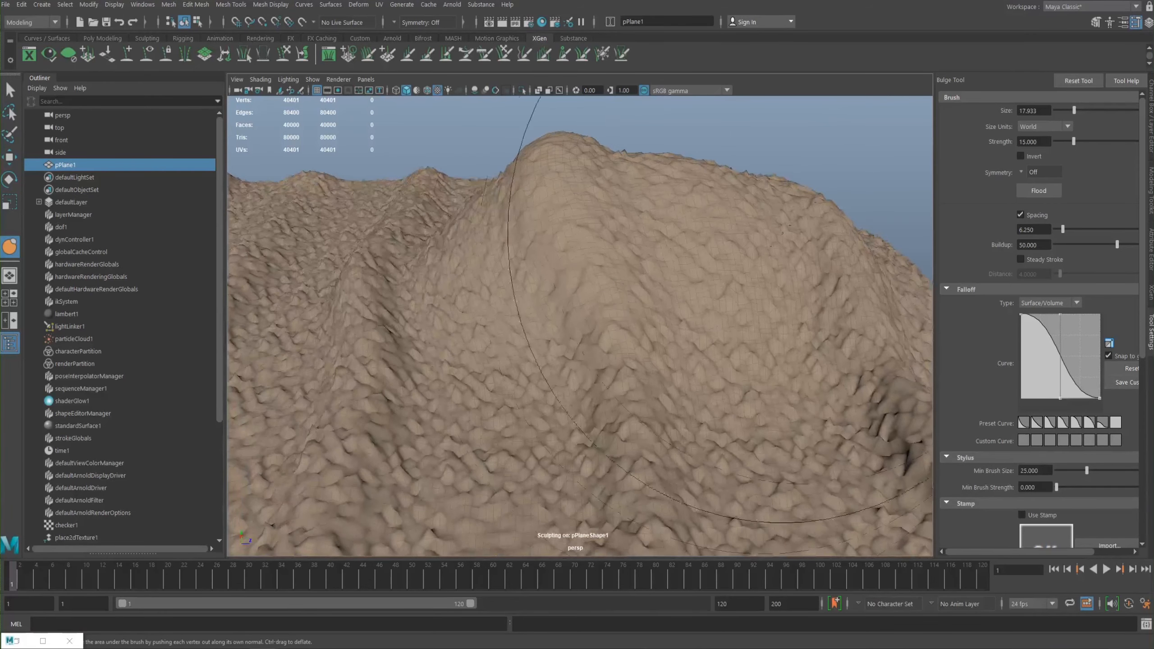
pyautogui.click(1060, 142)
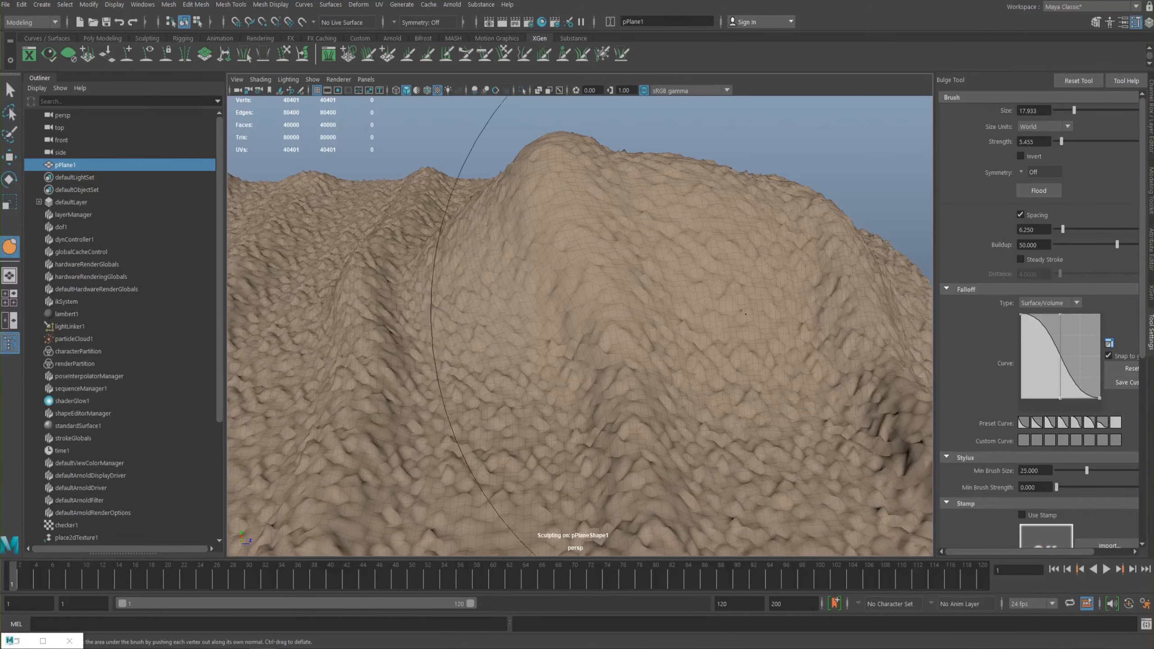
pyautogui.press('b')
pyautogui.moveTo(732, 322); pyautogui.dragTo(645, 345)
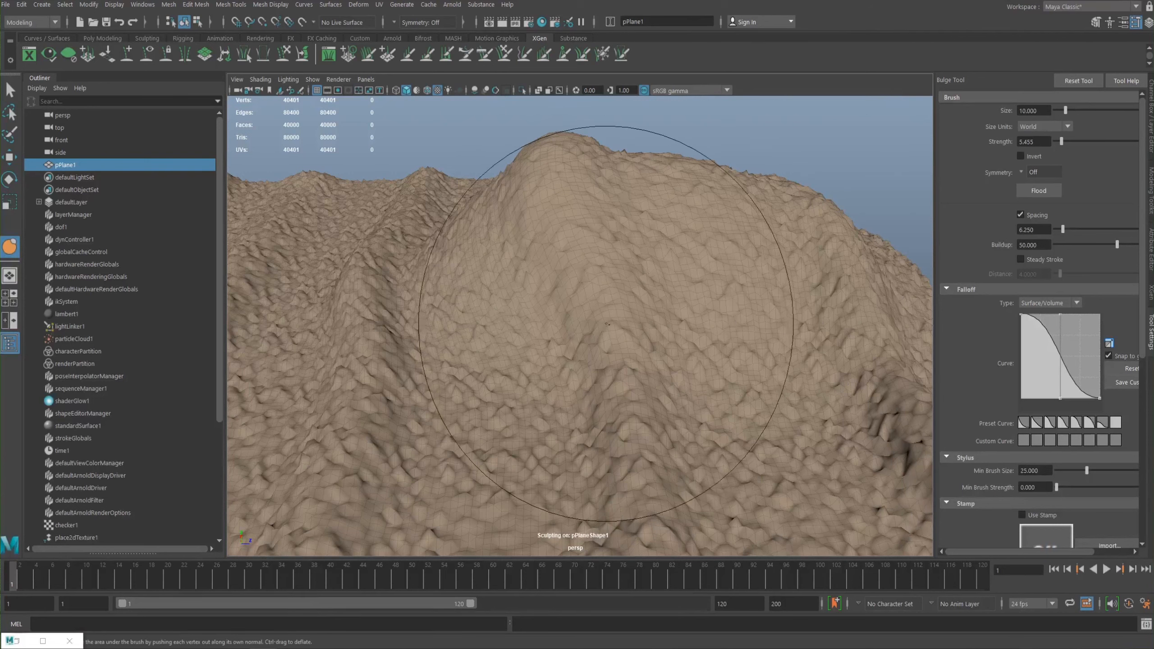
pyautogui.moveTo(752, 336); pyautogui.dragTo(640, 347)
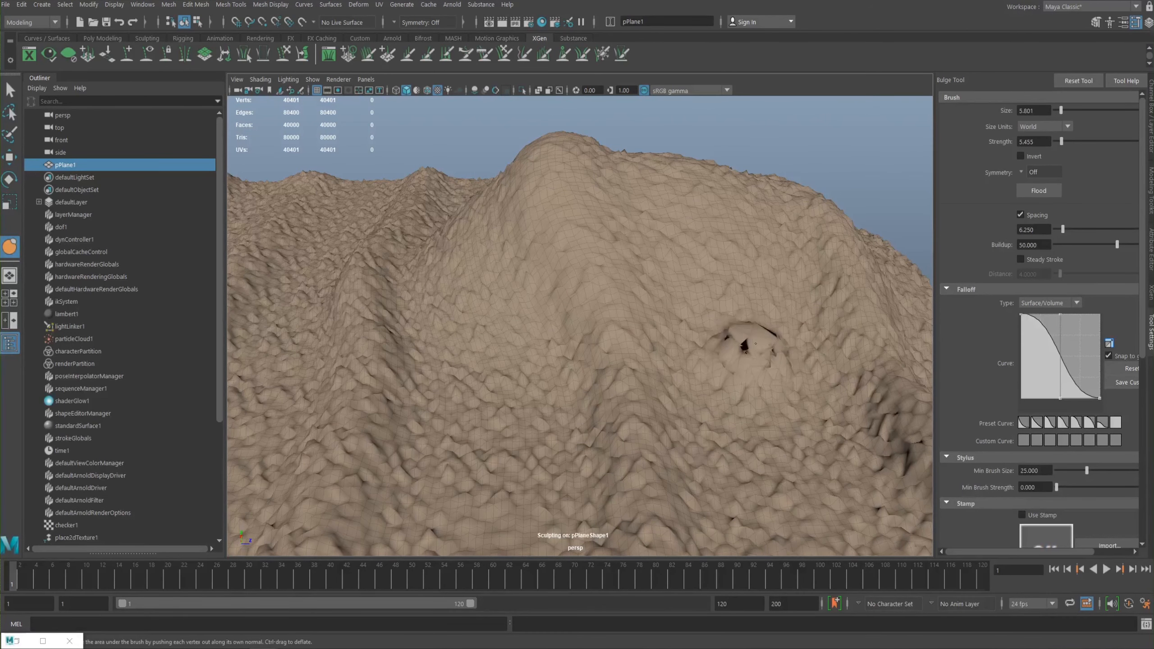
pyautogui.moveTo(756, 306); pyautogui.dragTo(689, 389)
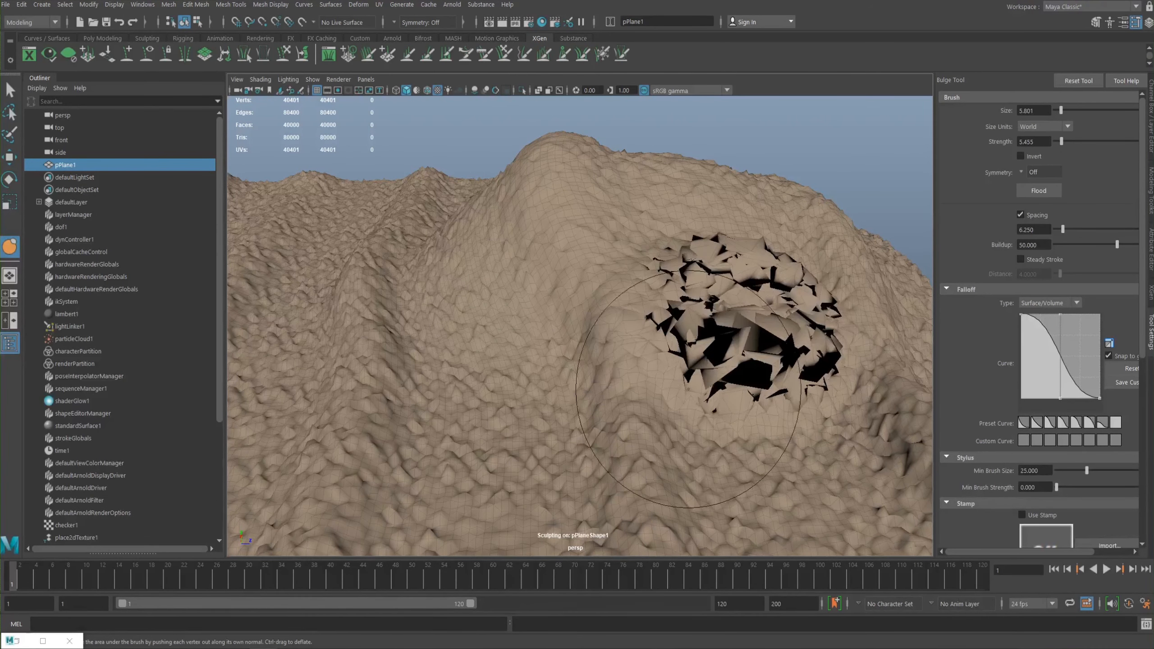
# Step: Smooth the jagged bulged area on the hill using the Smooth tool at size about 3.49 and strength 50
pyautogui.moveTo(840, 327)
pyautogui.keyDown('alt'); pyautogui.mouseDown()
pyautogui.moveTo(684, 249)
pyautogui.moveTo(682, 295)
pyautogui.moveTo(645, 327)
pyautogui.moveTo(673, 266)
pyautogui.mouseUp(); pyautogui.keyUp('alt')
pyautogui.keyDown('ctrl'); pyautogui.keyDown('shift'); pyautogui.rightClick(678, 297); pyautogui.keyUp('shift'); pyautogui.keyUp('ctrl')
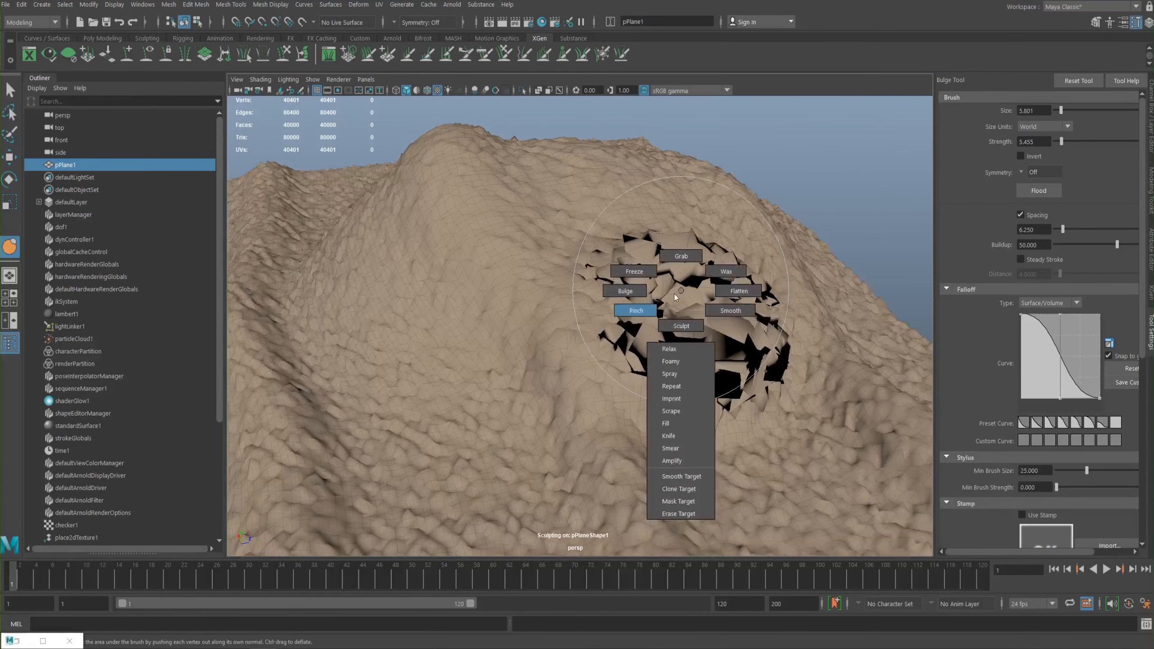
pyautogui.keyDown('ctrl'); pyautogui.keyDown('shift'); pyautogui.rightClick(685, 289); pyautogui.keyUp('shift'); pyautogui.keyUp('ctrl')
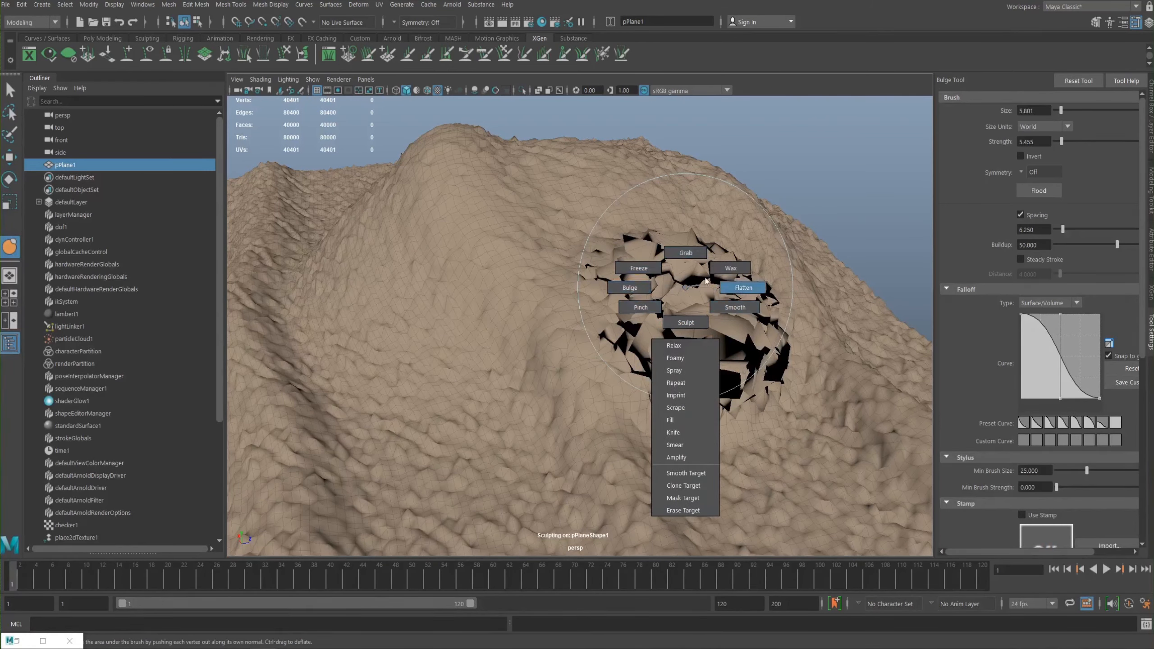
pyautogui.click(735, 308)
pyautogui.keyDown('alt'); pyautogui.moveTo(618, 257); pyautogui.dragTo(554, 293); pyautogui.keyUp('alt')
pyautogui.moveTo(496, 334); pyautogui.dragTo(493, 272)
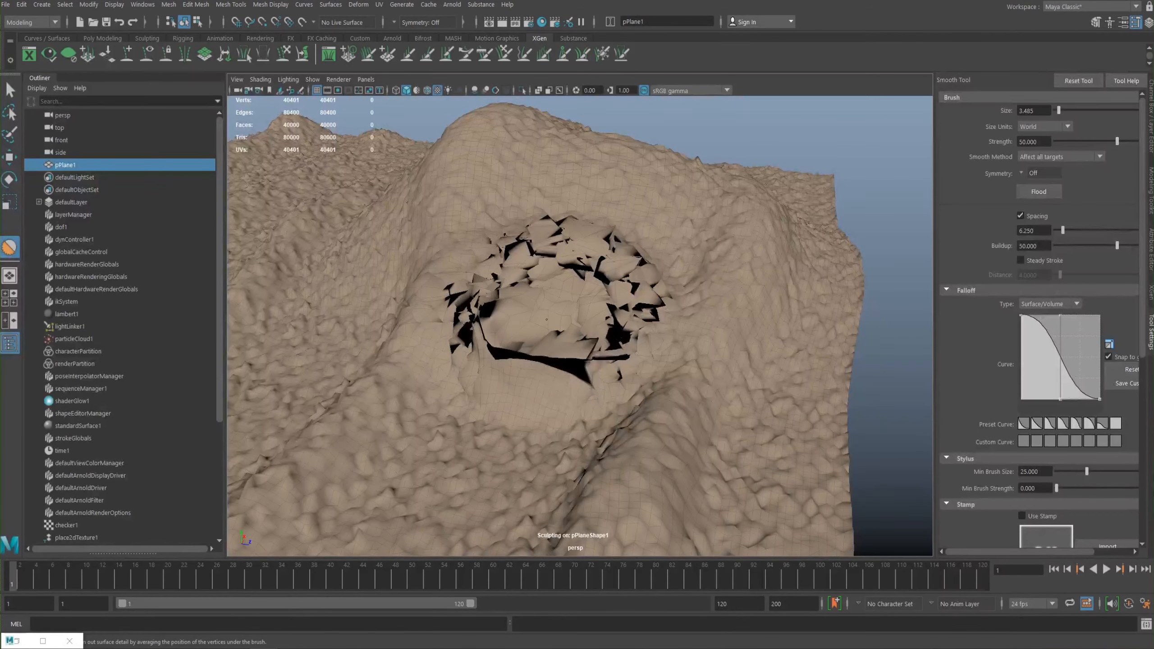
pyautogui.moveTo(518, 376)
pyautogui.mouseDown()
pyautogui.moveTo(591, 318)
pyautogui.moveTo(500, 327)
pyautogui.moveTo(568, 295)
pyautogui.moveTo(579, 235)
pyautogui.mouseUp()
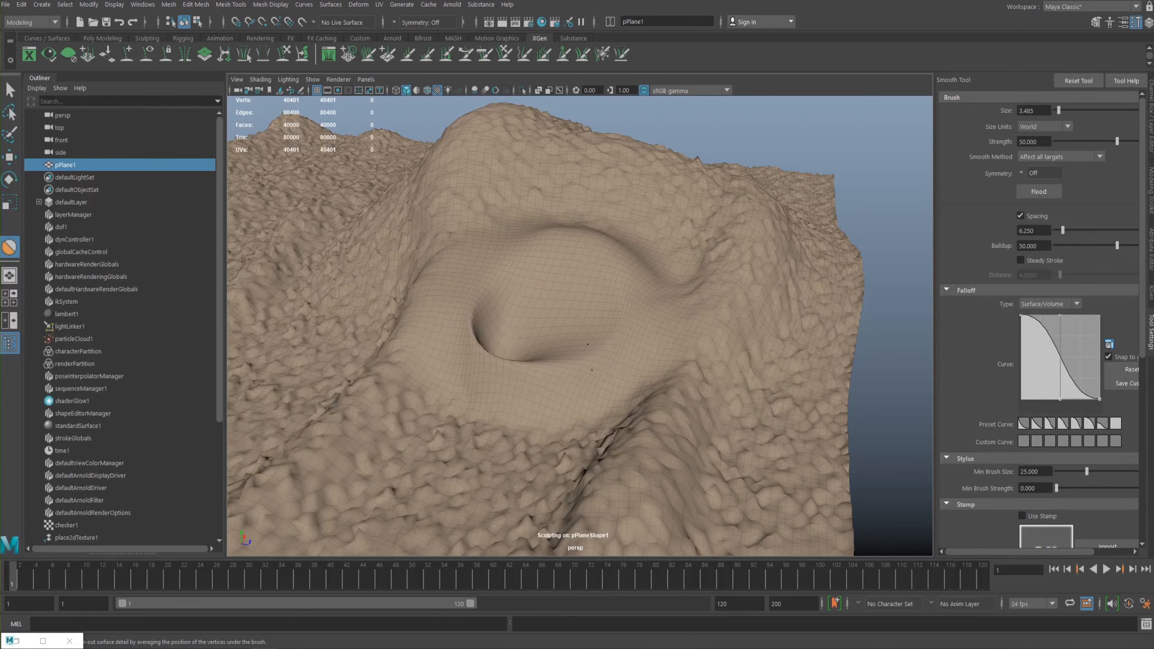
# Step: Review the smoothed hollow in the terrain and switch to the Flatten tool
pyautogui.keyDown('alt'); pyautogui.moveTo(633, 293); pyautogui.dragTo(533, 273, button='right'); pyautogui.keyUp('alt')
pyautogui.keyDown('alt'); pyautogui.moveTo(533, 273); pyautogui.dragTo(557, 236); pyautogui.keyUp('alt')
pyautogui.keyDown('alt'); pyautogui.moveTo(636, 327); pyautogui.dragTo(673, 339, button='right'); pyautogui.keyUp('alt')
pyautogui.moveTo(673, 339)
pyautogui.keyDown('alt'); pyautogui.mouseDown()
pyautogui.moveTo(626, 266)
pyautogui.moveTo(609, 335)
pyautogui.moveTo(528, 286)
pyautogui.moveTo(533, 231)
pyautogui.moveTo(742, 338)
pyautogui.moveTo(471, 272)
pyautogui.moveTo(608, 246)
pyautogui.mouseUp(); pyautogui.keyUp('alt')
pyautogui.keyDown('alt'); pyautogui.moveTo(608, 246); pyautogui.dragTo(516, 252, button='right'); pyautogui.keyUp('alt')
pyautogui.keyDown('alt'); pyautogui.moveTo(515, 253); pyautogui.dragTo(503, 257); pyautogui.keyUp('alt')
pyautogui.keyDown('shift'); pyautogui.rightClick(554, 302); pyautogui.keyUp('shift')
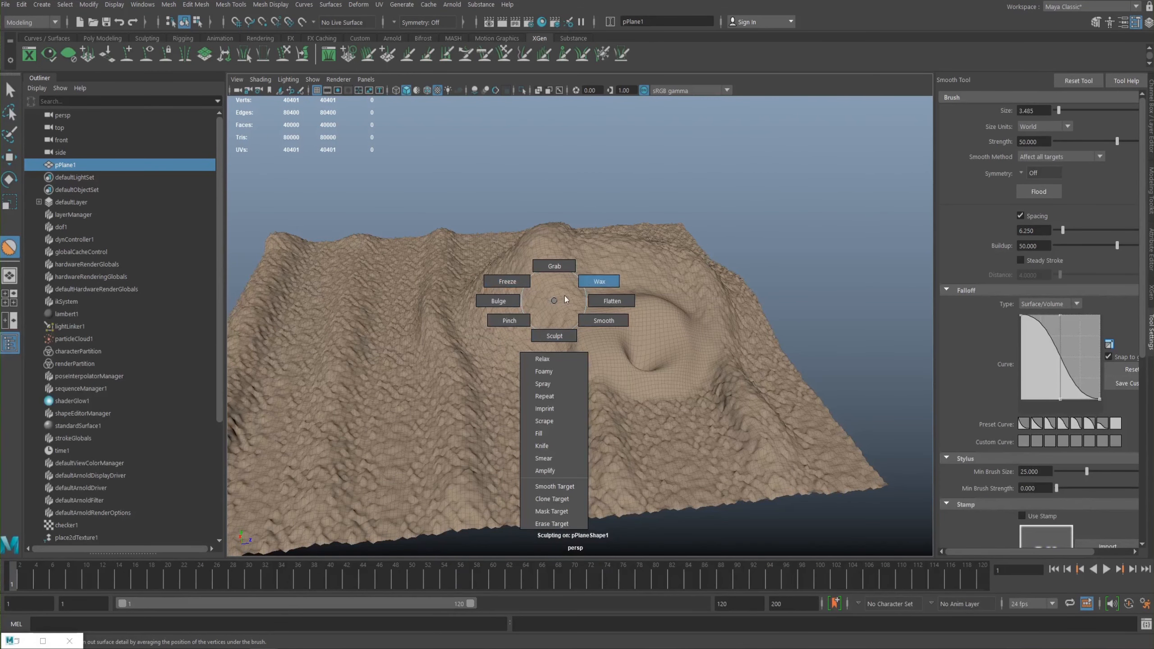
pyautogui.keyDown('shift'); pyautogui.moveTo(558, 301); pyautogui.dragTo(614, 300, button='right'); pyautogui.keyUp('shift')
# Step: Flatten a round patch between the ridges near the plane's edge, below the smoothed hollow, at strength 15
pyautogui.keyDown('alt'); pyautogui.moveTo(631, 294); pyautogui.dragTo(634, 218, button='middle'); pyautogui.keyUp('alt')
pyautogui.keyDown('alt'); pyautogui.moveTo(633, 218); pyautogui.dragTo(768, 387, button='right'); pyautogui.keyUp('alt')
pyautogui.keyDown('alt'); pyautogui.moveTo(768, 386); pyautogui.dragTo(656, 275, button='middle'); pyautogui.keyUp('alt')
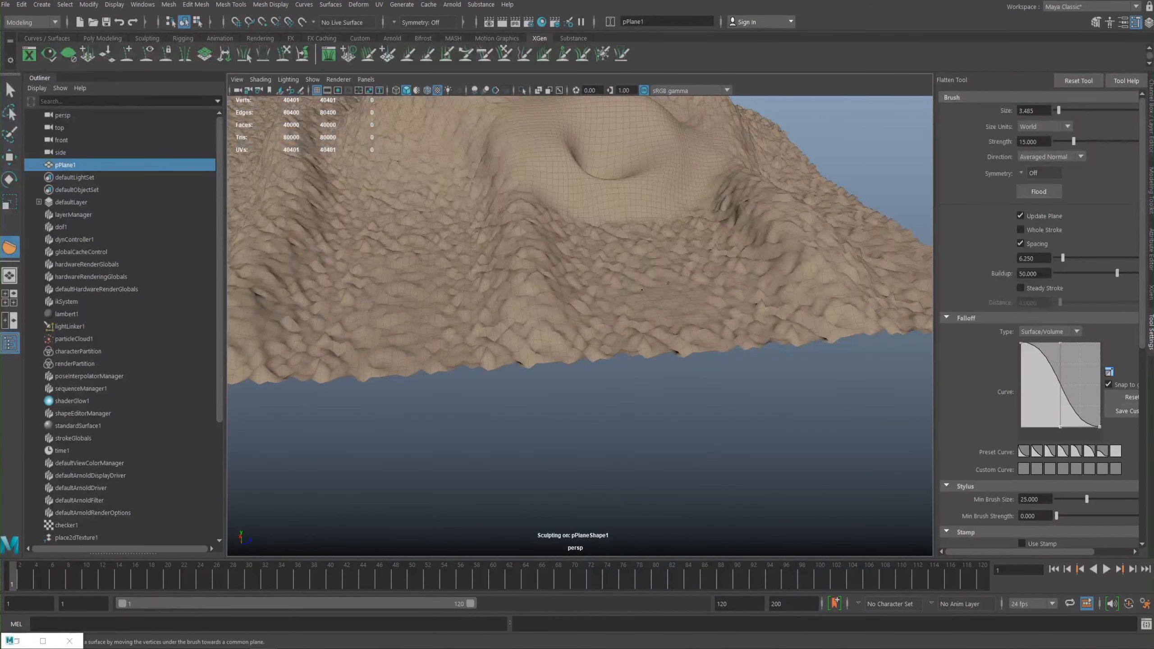
pyautogui.moveTo(618, 320)
pyautogui.keyDown('alt'); pyautogui.mouseDown()
pyautogui.moveTo(608, 328)
pyautogui.moveTo(649, 330)
pyautogui.moveTo(719, 252)
pyautogui.moveTo(766, 325)
pyautogui.mouseUp(); pyautogui.keyUp('alt')
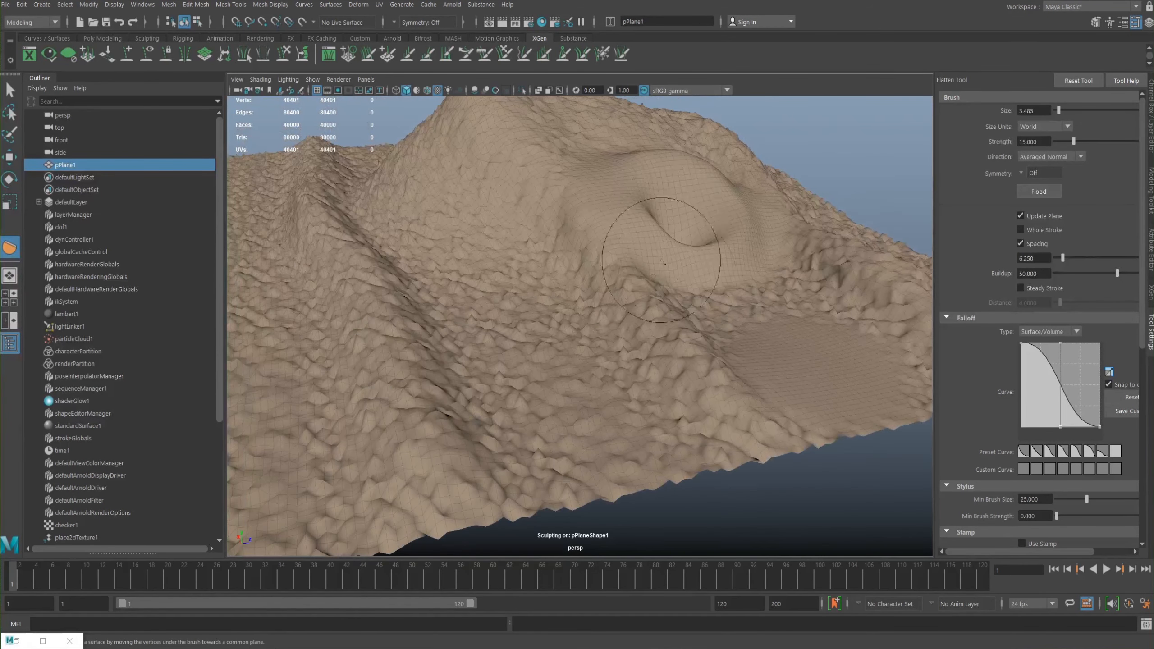
# Step: Examine the flattened patch and the smoothed hollow from different angles
pyautogui.keyDown('alt'); pyautogui.moveTo(646, 213); pyautogui.dragTo(582, 258, button='middle'); pyautogui.keyUp('alt')
pyautogui.keyDown('alt'); pyautogui.moveTo(582, 258); pyautogui.dragTo(649, 278, button='right'); pyautogui.keyUp('alt')
pyautogui.keyDown('alt'); pyautogui.moveTo(649, 278); pyautogui.dragTo(684, 290); pyautogui.keyUp('alt')
pyautogui.keyDown('alt'); pyautogui.moveTo(685, 290); pyautogui.dragTo(568, 290, button='right'); pyautogui.keyUp('alt')
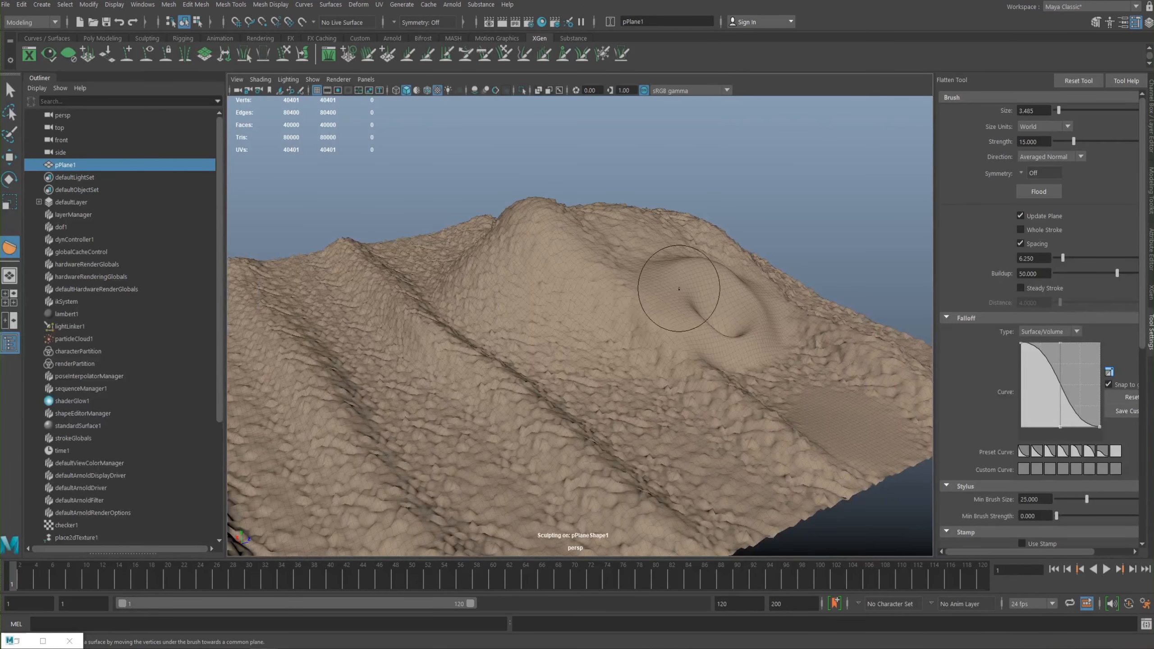
pyautogui.keyDown('alt'); pyautogui.moveTo(720, 343); pyautogui.dragTo(621, 294, button='middle'); pyautogui.keyUp('alt')
pyautogui.moveTo(621, 293)
pyautogui.keyDown('alt'); pyautogui.mouseDown()
pyautogui.moveTo(600, 291)
pyautogui.moveTo(636, 291)
pyautogui.moveTo(621, 308)
pyautogui.moveTo(623, 291)
pyautogui.moveTo(608, 310)
pyautogui.moveTo(672, 269)
pyautogui.moveTo(570, 319)
pyautogui.moveTo(627, 313)
pyautogui.mouseUp(); pyautogui.keyUp('alt')
pyautogui.scroll(5, 649, 301)
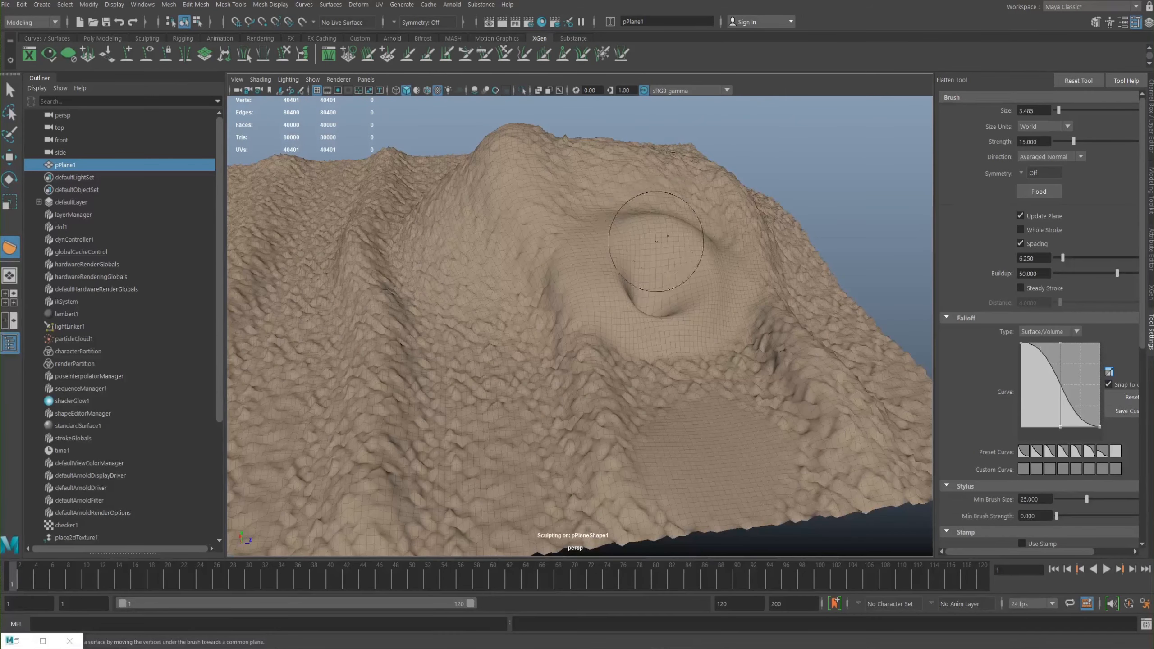
# Step: Build up a thick mound across the ridges near the plane's edge using the Wax tool at size about 3.49 and strength 15
pyautogui.keyDown('alt'); pyautogui.moveTo(606, 250); pyautogui.dragTo(672, 278, button='middle'); pyautogui.keyUp('alt')
pyautogui.scroll(-4, 608, 283)
pyautogui.keyDown('alt'); pyautogui.moveTo(609, 283); pyautogui.dragTo(550, 263); pyautogui.keyUp('alt')
pyautogui.scroll(6, 479, 218)
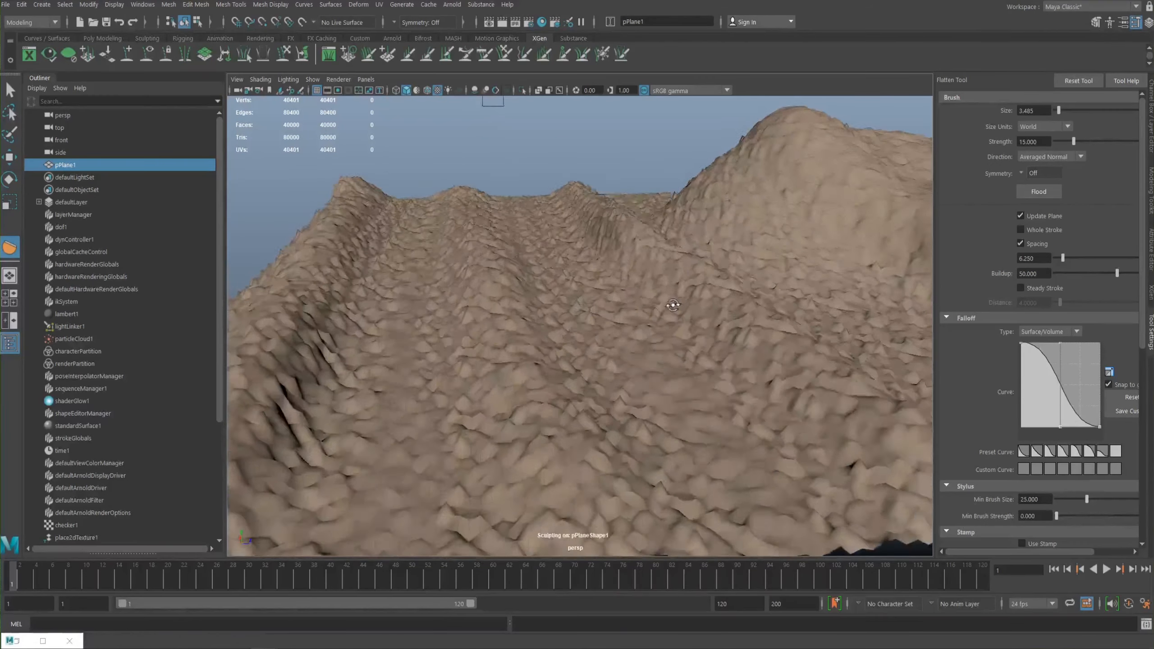
pyautogui.rightClick(677, 308)
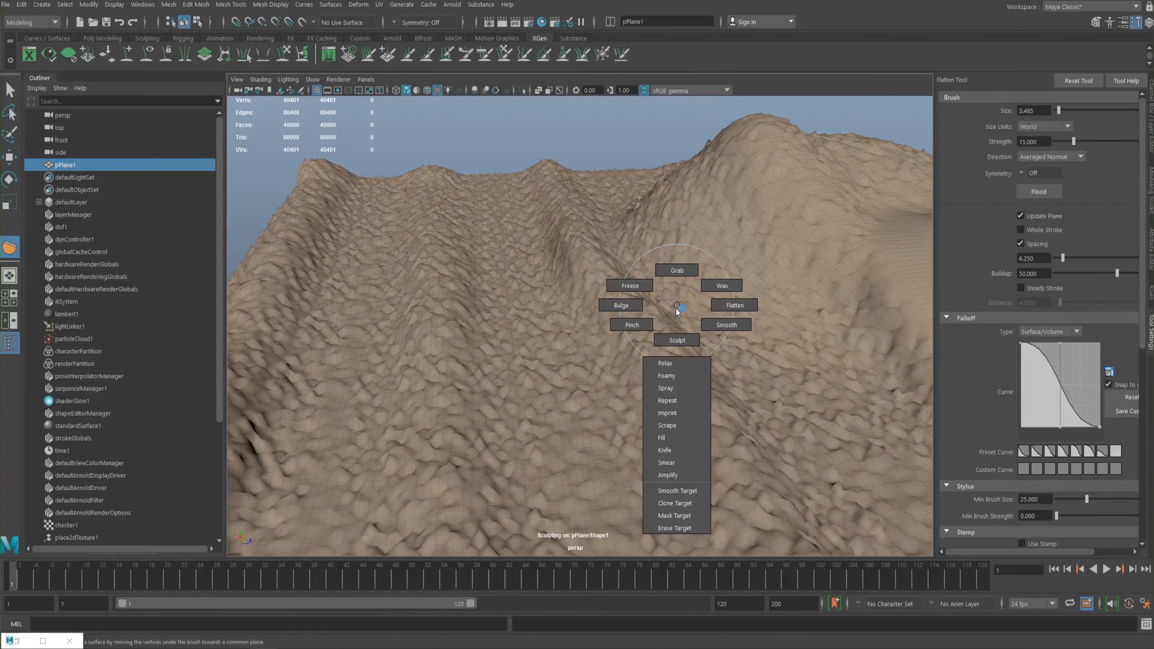
pyautogui.rightClick(654, 310)
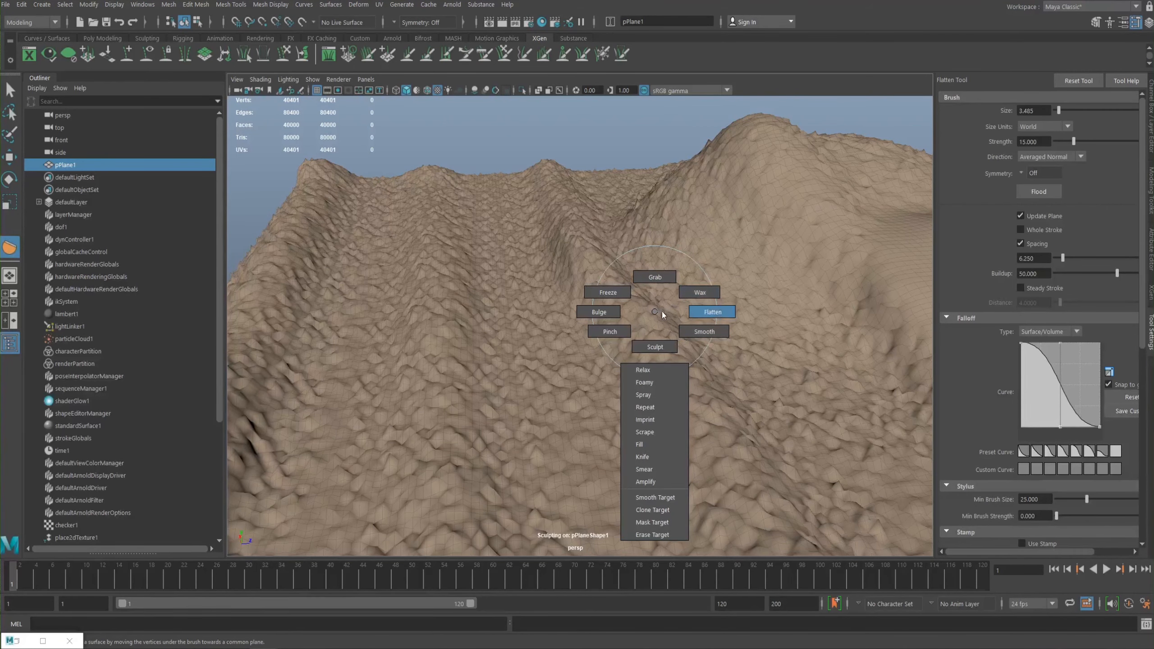
pyautogui.click(699, 292)
pyautogui.scroll(3, 498, 289)
pyautogui.scroll(-5, 497, 288)
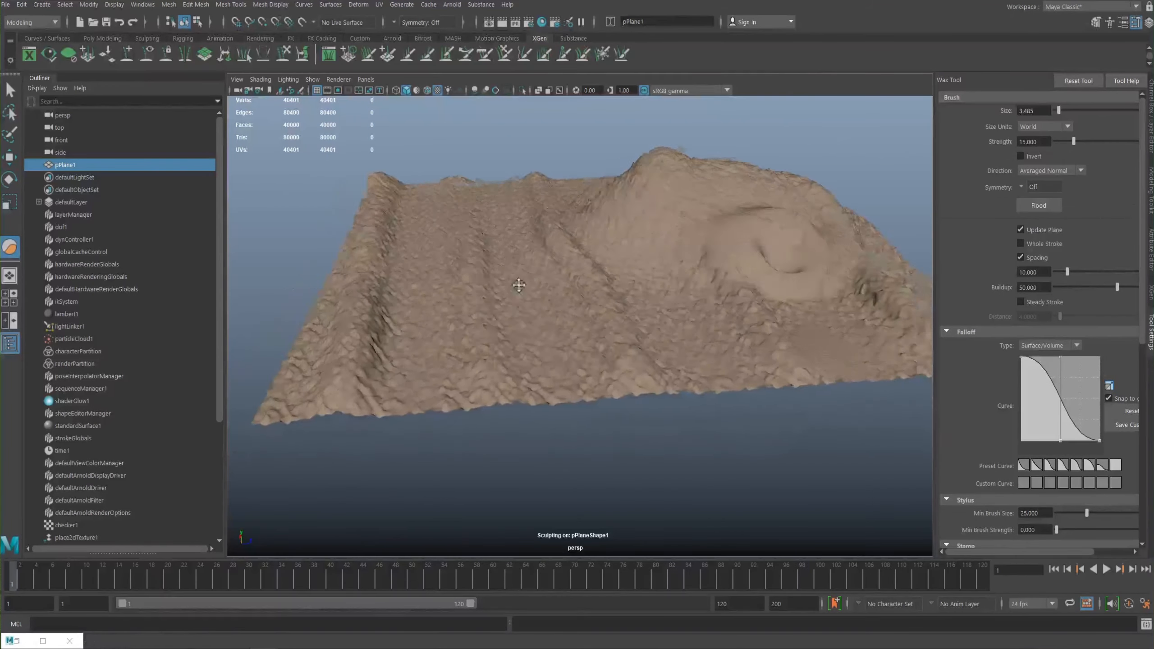
pyautogui.scroll(5, 590, 362)
pyautogui.moveTo(565, 369)
pyautogui.mouseDown()
pyautogui.moveTo(529, 336)
pyautogui.moveTo(534, 304)
pyautogui.mouseUp()
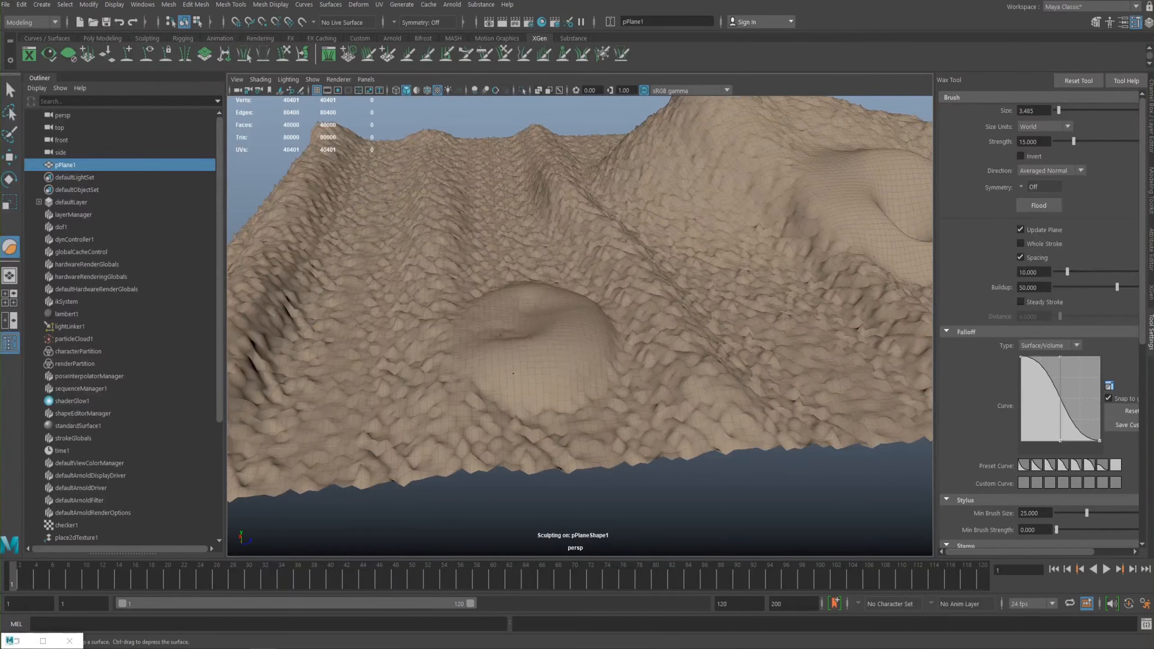
pyautogui.moveTo(487, 353)
pyautogui.mouseDown()
pyautogui.moveTo(473, 366)
pyautogui.moveTo(327, 353)
pyautogui.moveTo(782, 341)
pyautogui.moveTo(386, 375)
pyautogui.moveTo(800, 352)
pyautogui.moveTo(673, 309)
pyautogui.moveTo(536, 355)
pyautogui.mouseUp()
pyautogui.moveTo(700, 330)
pyautogui.mouseDown()
pyautogui.moveTo(363, 377)
pyautogui.moveTo(808, 350)
pyautogui.moveTo(653, 268)
pyautogui.mouseUp()
pyautogui.moveTo(629, 307)
pyautogui.mouseDown()
pyautogui.moveTo(591, 346)
pyautogui.moveTo(544, 339)
pyautogui.mouseUp()
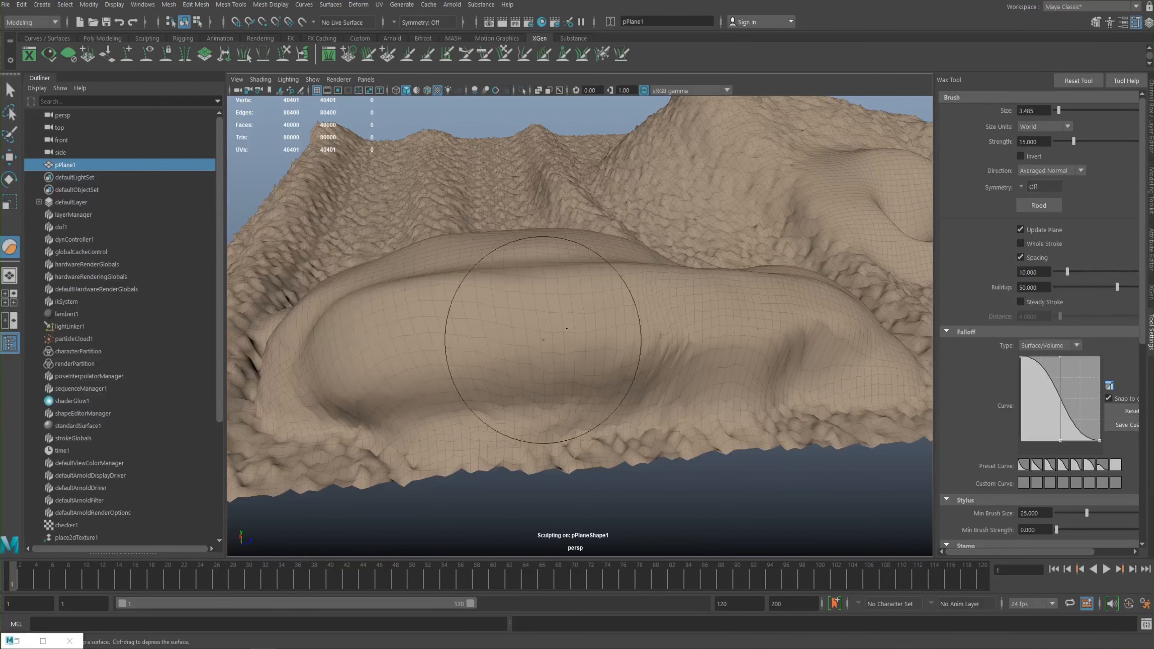
# Step: Raise the ridge running along the hill and the neighbouring ridge with long Wax strokes at strength 15
pyautogui.moveTo(682, 361)
pyautogui.keyDown('alt'); pyautogui.mouseDown()
pyautogui.moveTo(657, 348)
pyautogui.moveTo(752, 343)
pyautogui.moveTo(593, 306)
pyautogui.moveTo(642, 291)
pyautogui.moveTo(679, 325)
pyautogui.moveTo(668, 313)
pyautogui.mouseUp(); pyautogui.keyUp('alt')
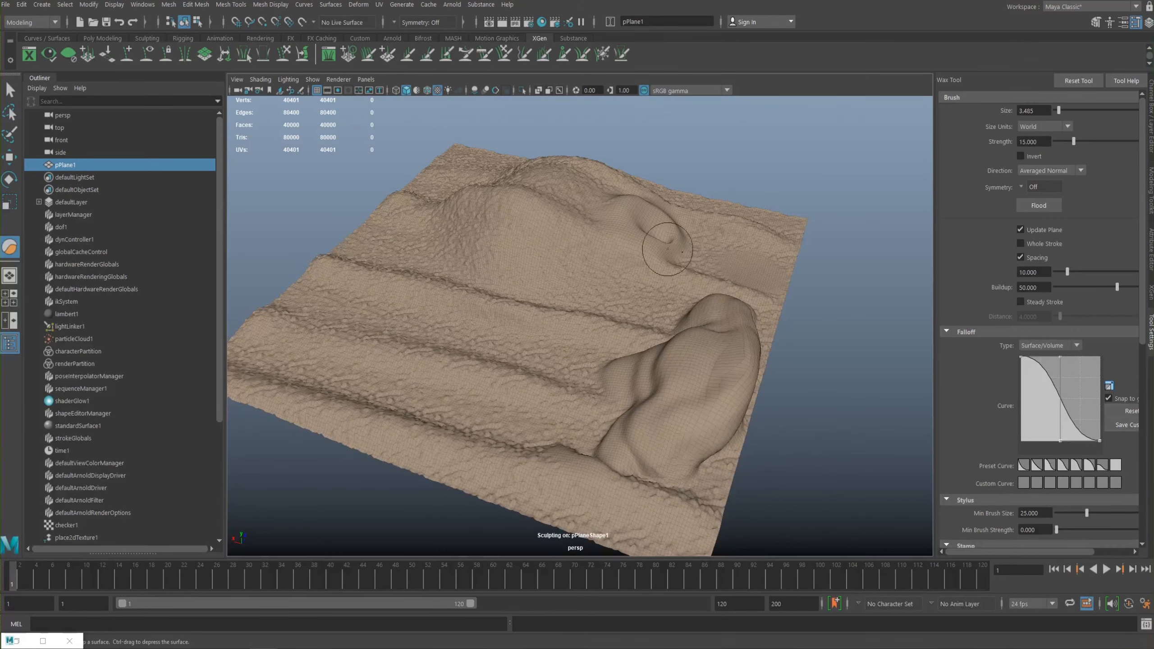
pyautogui.scroll(3, 618, 246)
pyautogui.moveTo(546, 226)
pyautogui.keyDown('alt'); pyautogui.mouseDown(button='right')
pyautogui.moveTo(368, 185)
pyautogui.moveTo(659, 296)
pyautogui.moveTo(562, 293)
pyautogui.moveTo(485, 258)
pyautogui.mouseUp(button='right'); pyautogui.keyUp('alt')
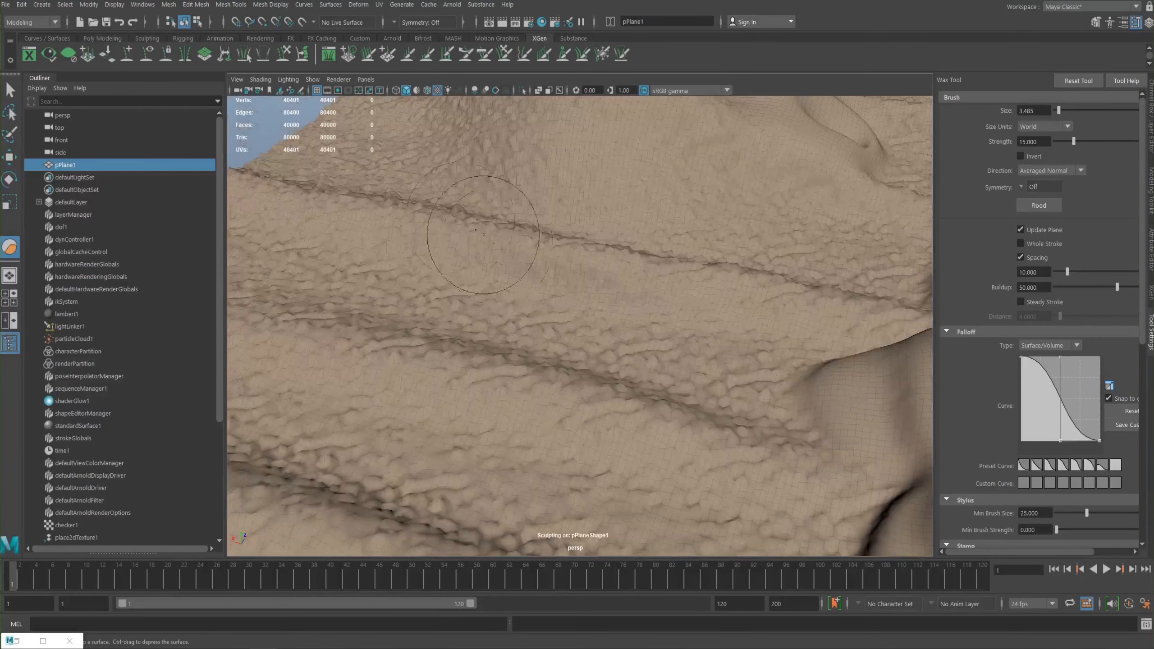
pyautogui.keyDown('alt'); pyautogui.moveTo(463, 299); pyautogui.dragTo(374, 273, button='right'); pyautogui.keyUp('alt')
pyautogui.keyDown('alt'); pyautogui.moveTo(411, 346); pyautogui.dragTo(434, 278); pyautogui.keyUp('alt')
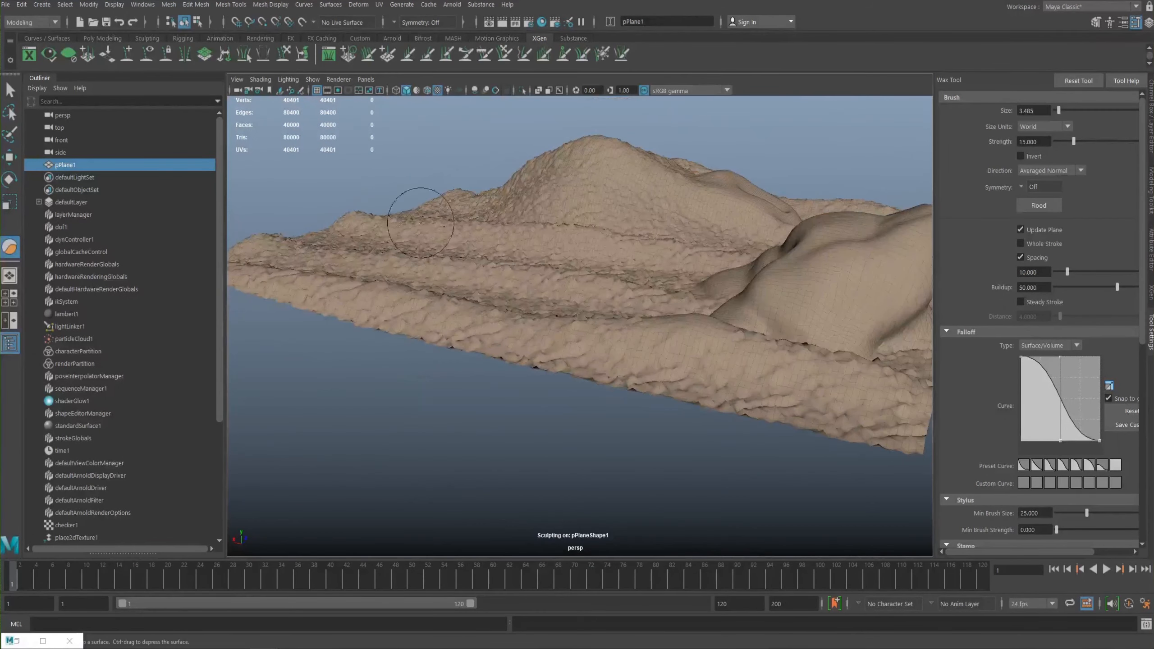
pyautogui.moveTo(624, 296)
pyautogui.keyDown('alt'); pyautogui.mouseDown()
pyautogui.moveTo(613, 289)
pyautogui.moveTo(567, 309)
pyautogui.moveTo(518, 248)
pyautogui.moveTo(563, 260)
pyautogui.mouseUp(); pyautogui.keyUp('alt')
pyautogui.moveTo(645, 257); pyautogui.dragTo(455, 209)
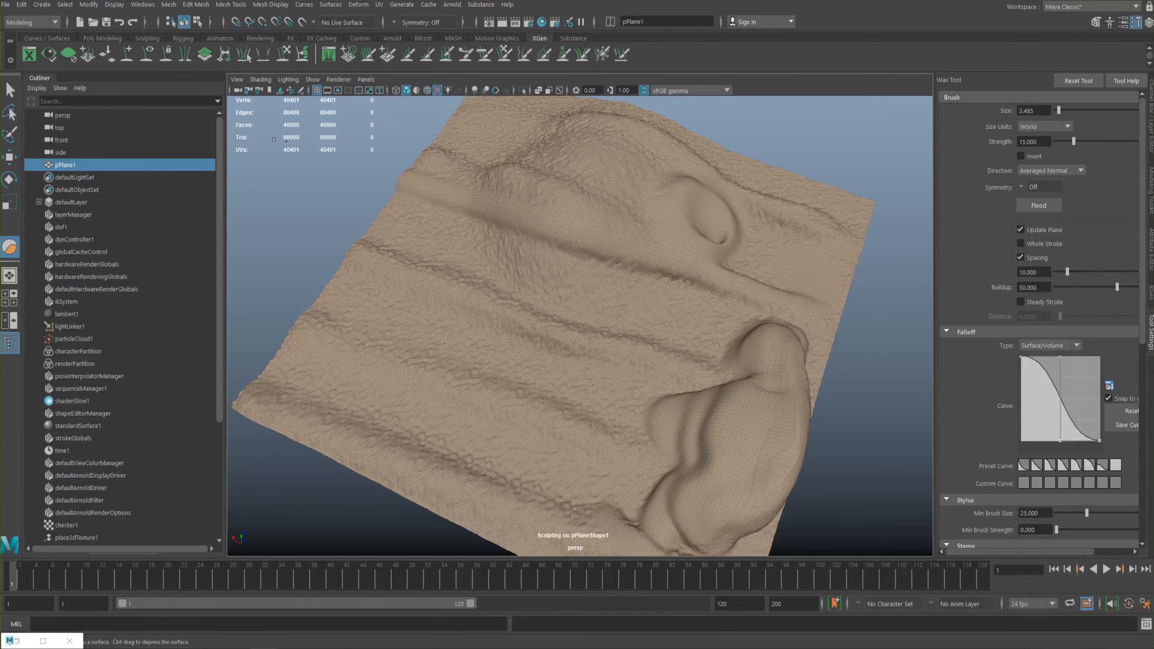
pyautogui.moveTo(412, 162); pyautogui.dragTo(846, 296)
pyautogui.moveTo(355, 253); pyautogui.dragTo(750, 373)
# Step: Build up the third ridge and the plane's long outer edge with Wax strokes at strength 15
pyautogui.keyDown('alt'); pyautogui.moveTo(666, 320); pyautogui.dragTo(677, 293, button='middle'); pyautogui.keyUp('alt')
pyautogui.moveTo(309, 306)
pyautogui.mouseDown()
pyautogui.moveTo(684, 422)
pyautogui.moveTo(359, 325)
pyautogui.mouseUp()
pyautogui.keyDown('alt'); pyautogui.moveTo(420, 237); pyautogui.dragTo(455, 183, button='middle'); pyautogui.keyUp('alt')
pyautogui.moveTo(287, 309); pyautogui.dragTo(481, 386)
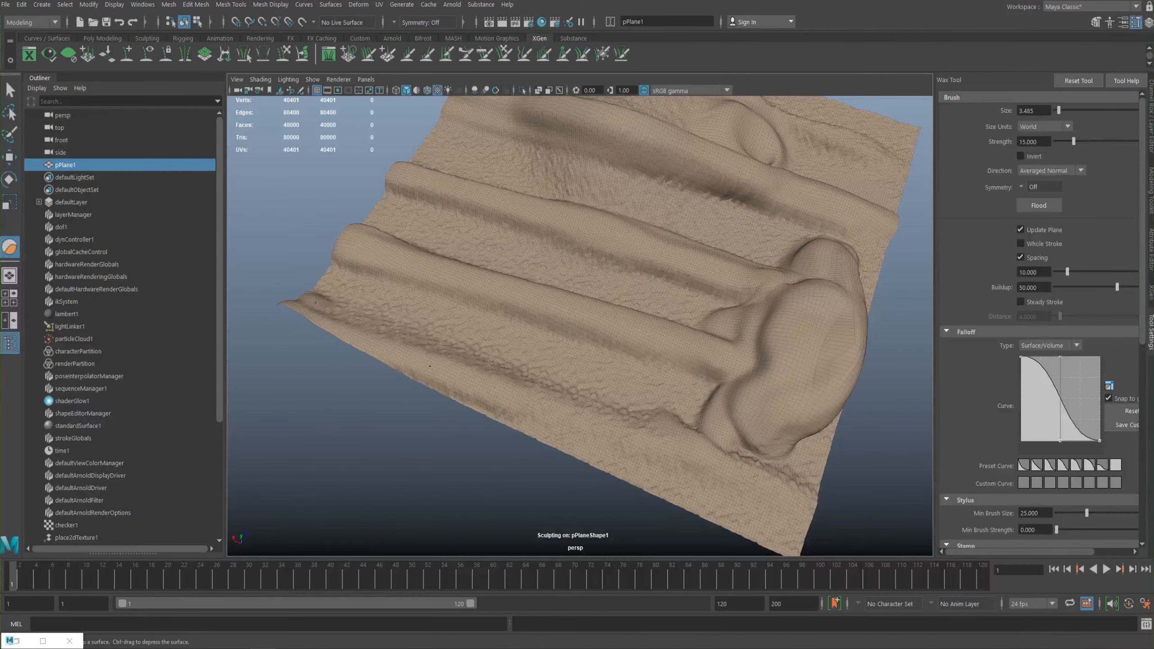
pyautogui.moveTo(315, 303); pyautogui.dragTo(782, 530)
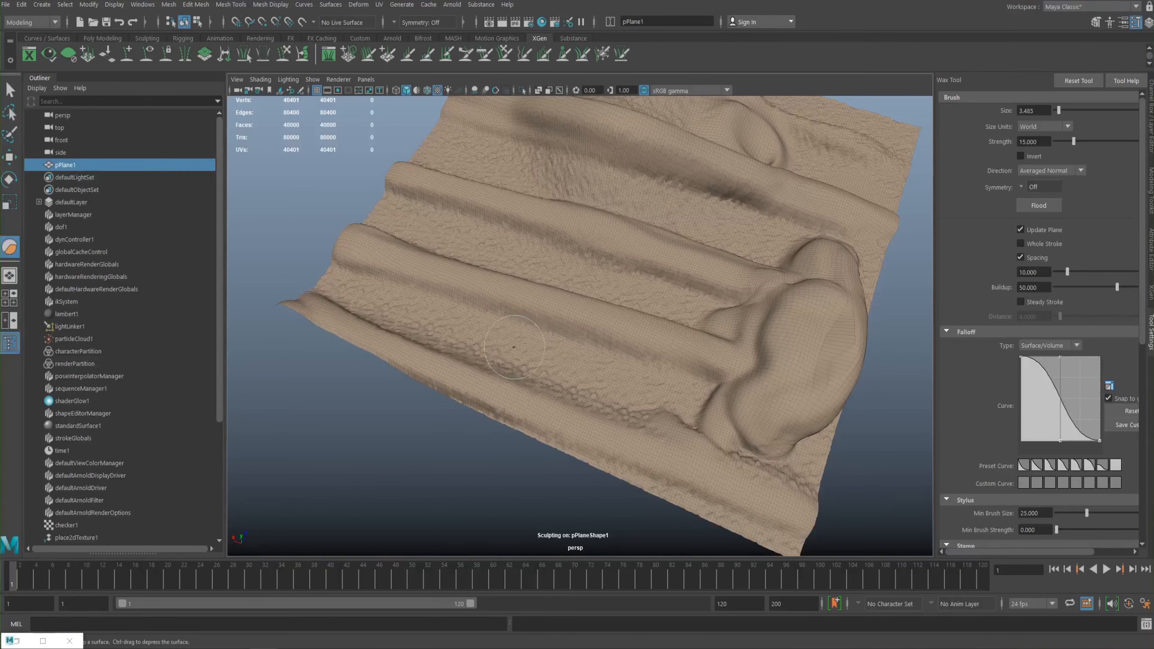
# Step: Deepen and smooth the valleys between the raised ridges with the Wax tool
pyautogui.moveTo(400, 311); pyautogui.dragTo(789, 434)
pyautogui.keyDown('alt'); pyautogui.moveTo(498, 285); pyautogui.dragTo(613, 317, button='middle'); pyautogui.keyUp('alt')
pyautogui.moveTo(482, 241)
pyautogui.keyDown('alt'); pyautogui.mouseDown()
pyautogui.moveTo(289, 212)
pyautogui.moveTo(567, 296)
pyautogui.moveTo(523, 282)
pyautogui.mouseUp(); pyautogui.keyUp('alt')
pyautogui.moveTo(458, 235)
pyautogui.keyDown('alt'); pyautogui.mouseDown()
pyautogui.moveTo(462, 221)
pyautogui.moveTo(631, 248)
pyautogui.moveTo(814, 346)
pyautogui.moveTo(845, 378)
pyautogui.mouseUp(); pyautogui.keyUp('alt')
pyautogui.moveTo(679, 318)
pyautogui.keyDown('alt'); pyautogui.mouseDown()
pyautogui.moveTo(549, 258)
pyautogui.moveTo(647, 264)
pyautogui.moveTo(532, 276)
pyautogui.mouseUp(); pyautogui.keyUp('alt')
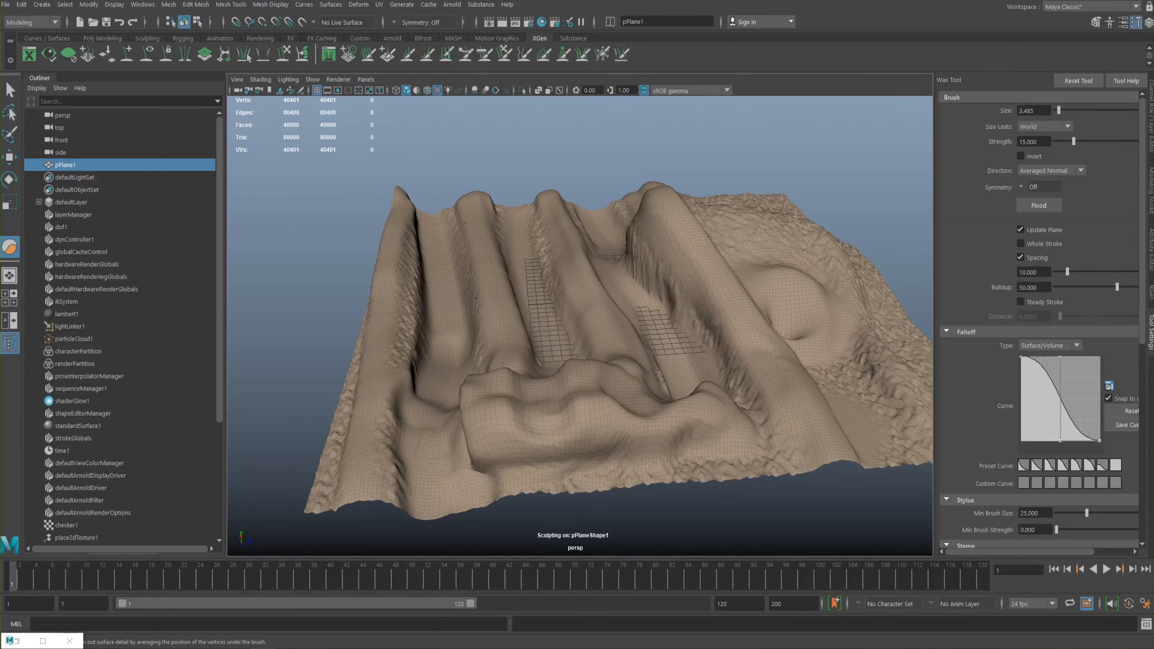
pyautogui.moveTo(537, 253)
pyautogui.keyDown('alt'); pyautogui.mouseDown()
pyautogui.moveTo(500, 255)
pyautogui.moveTo(634, 299)
pyautogui.moveTo(613, 295)
pyautogui.mouseUp(); pyautogui.keyUp('alt')
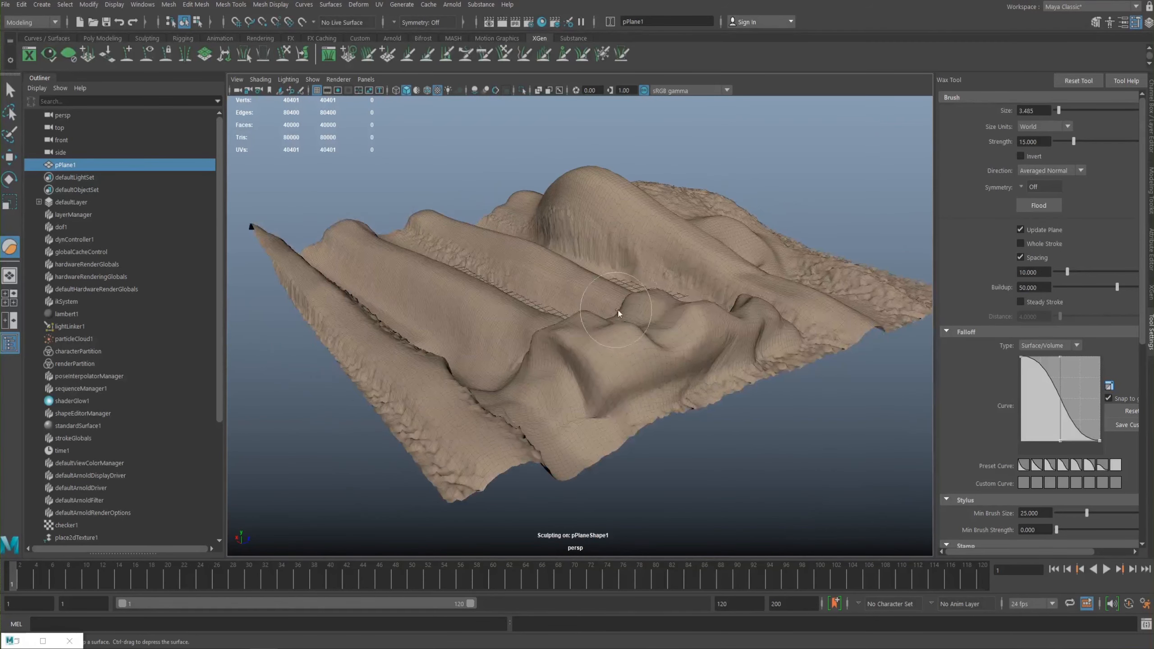
# Step: Draw the surface together into a sharp point beside the hill's hollow using the Pinch tool at strength 15
pyautogui.rightClick(618, 314)
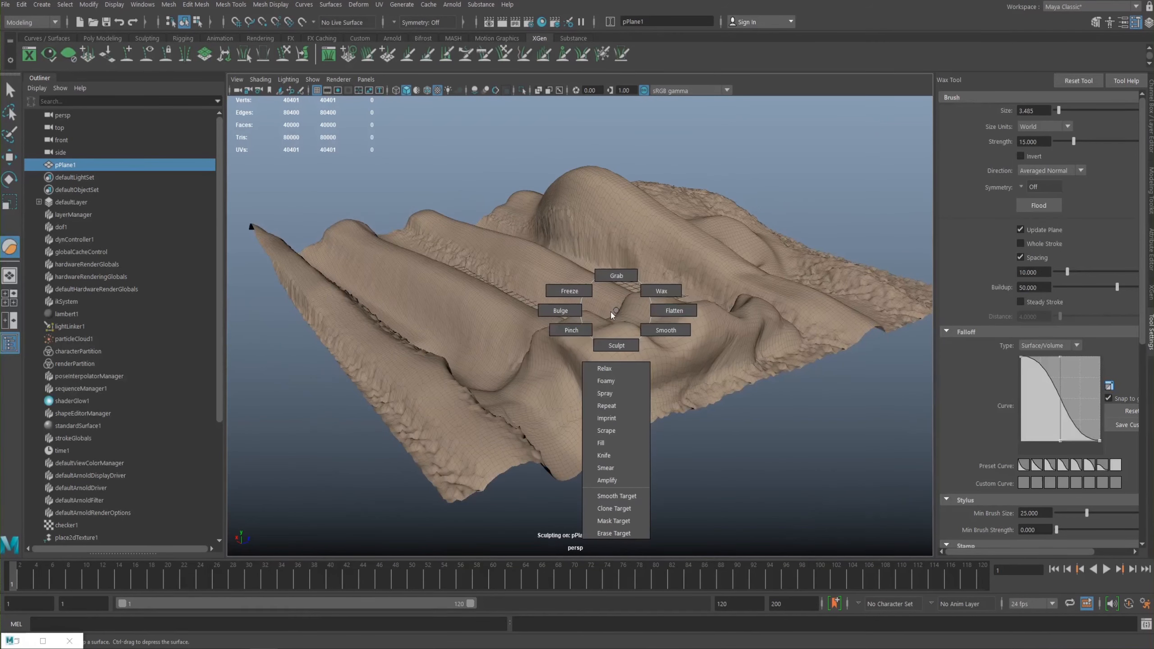
pyautogui.click(596, 334)
pyautogui.moveTo(596, 334)
pyautogui.keyDown('alt'); pyautogui.mouseDown()
pyautogui.moveTo(573, 327)
pyautogui.moveTo(516, 227)
pyautogui.moveTo(587, 248)
pyautogui.moveTo(616, 289)
pyautogui.moveTo(509, 227)
pyautogui.mouseUp(); pyautogui.keyUp('alt')
pyautogui.scroll(5, 562, 325)
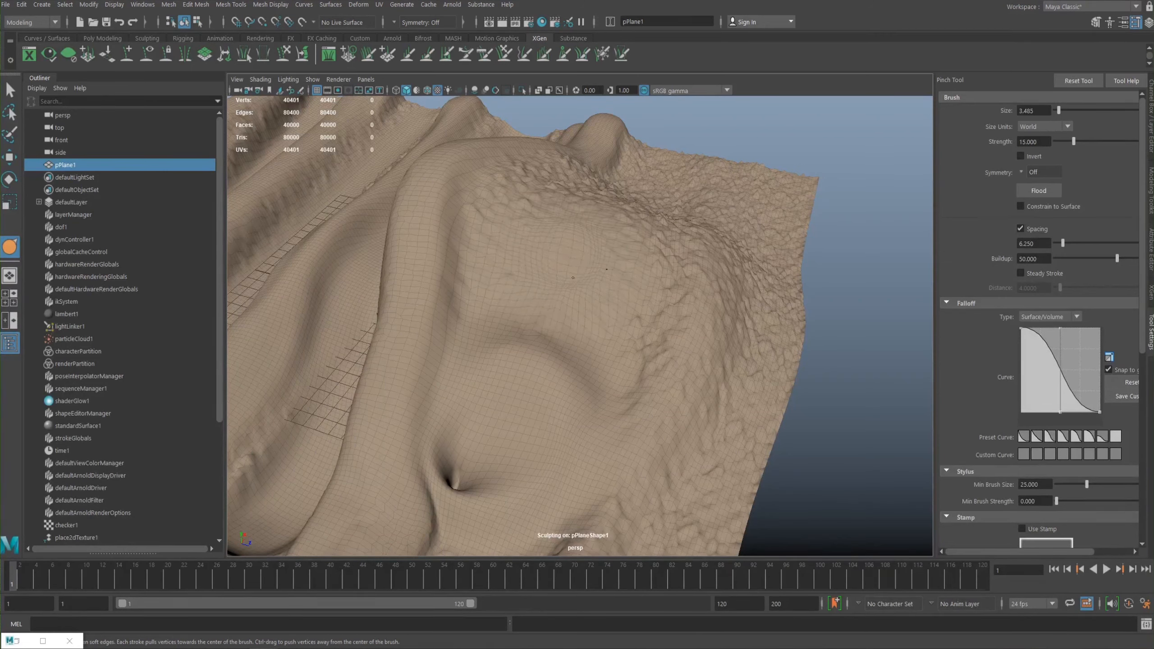
pyautogui.moveTo(531, 272)
pyautogui.keyDown('alt'); pyautogui.mouseDown()
pyautogui.moveTo(474, 248)
pyautogui.moveTo(665, 327)
pyautogui.moveTo(652, 338)
pyautogui.moveTo(613, 258)
pyautogui.moveTo(867, 282)
pyautogui.moveTo(736, 236)
pyautogui.moveTo(703, 280)
pyautogui.mouseUp(); pyautogui.keyUp('alt')
# Step: Paint a frozen area over the rough corner of the plane behind the hill using the Freeze tool at strength 100
pyautogui.rightClick(704, 311)
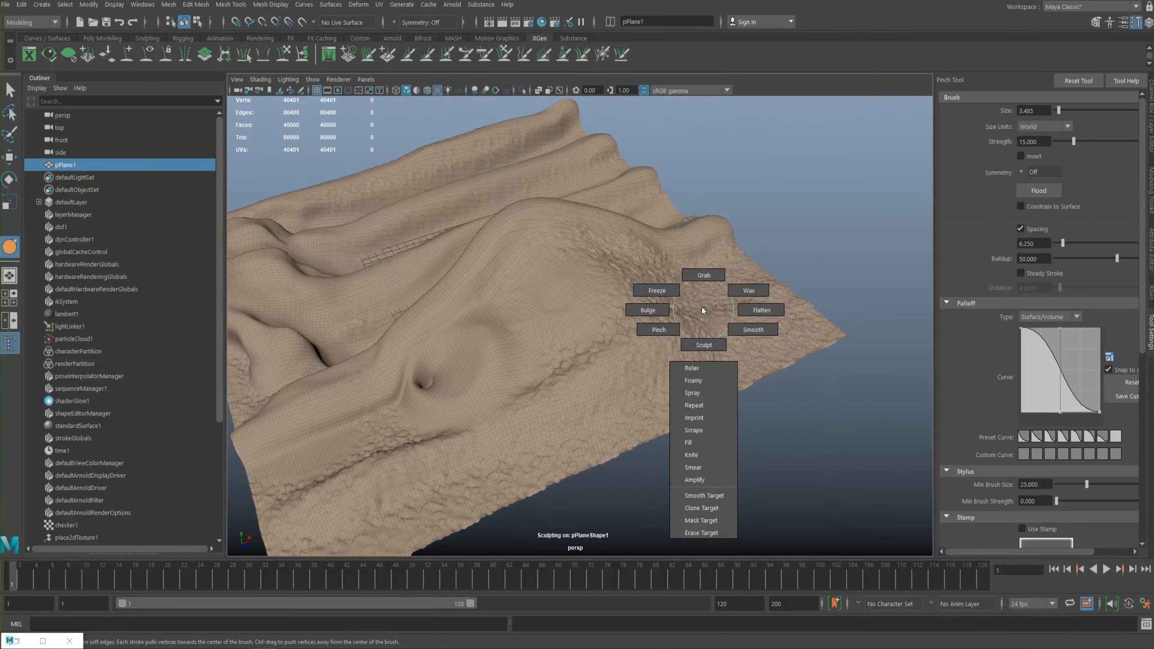
pyautogui.click(657, 290)
pyautogui.moveTo(738, 338)
pyautogui.mouseDown()
pyautogui.moveTo(777, 325)
pyautogui.moveTo(728, 357)
pyautogui.moveTo(813, 328)
pyautogui.moveTo(744, 345)
pyautogui.mouseUp()
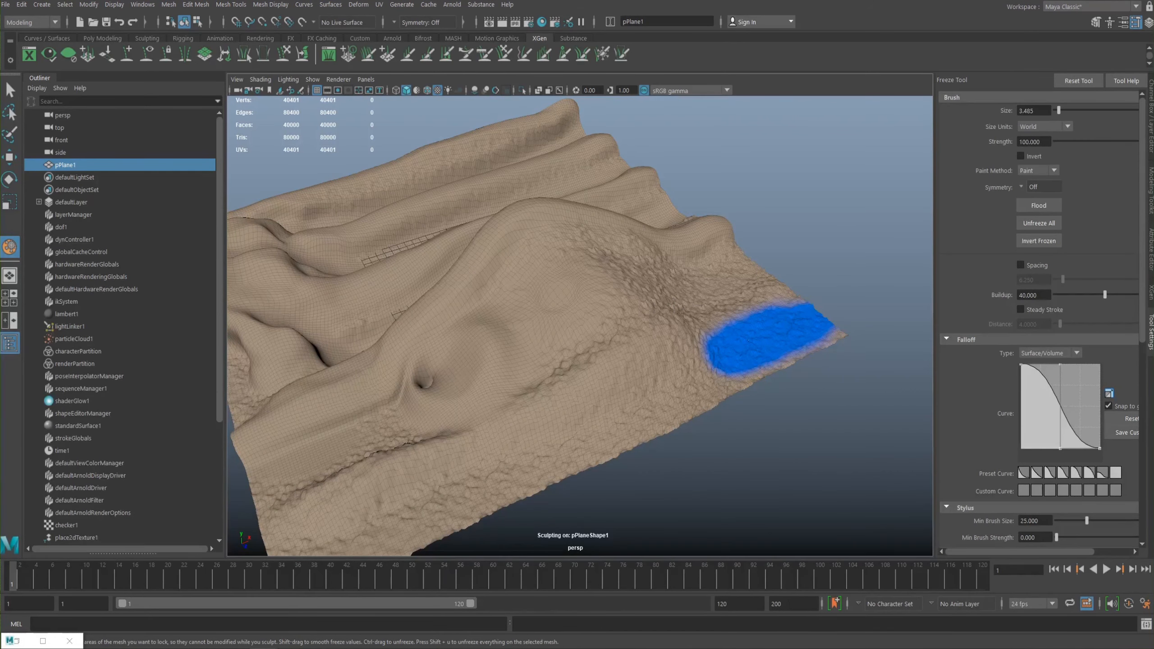
pyautogui.keyDown('alt'); pyautogui.moveTo(643, 283); pyautogui.dragTo(557, 275, button='middle'); pyautogui.keyUp('alt')
pyautogui.keyDown('alt'); pyautogui.moveTo(558, 276); pyautogui.dragTo(688, 332, button='right'); pyautogui.keyUp('alt')
pyautogui.moveTo(688, 332)
pyautogui.keyDown('alt'); pyautogui.mouseDown()
pyautogui.moveTo(618, 306)
pyautogui.moveTo(595, 273)
pyautogui.moveTo(654, 287)
pyautogui.moveTo(592, 324)
pyautogui.moveTo(682, 248)
pyautogui.moveTo(619, 256)
pyautogui.mouseUp(); pyautogui.keyUp('alt')
pyautogui.scroll(-2, 618, 306)
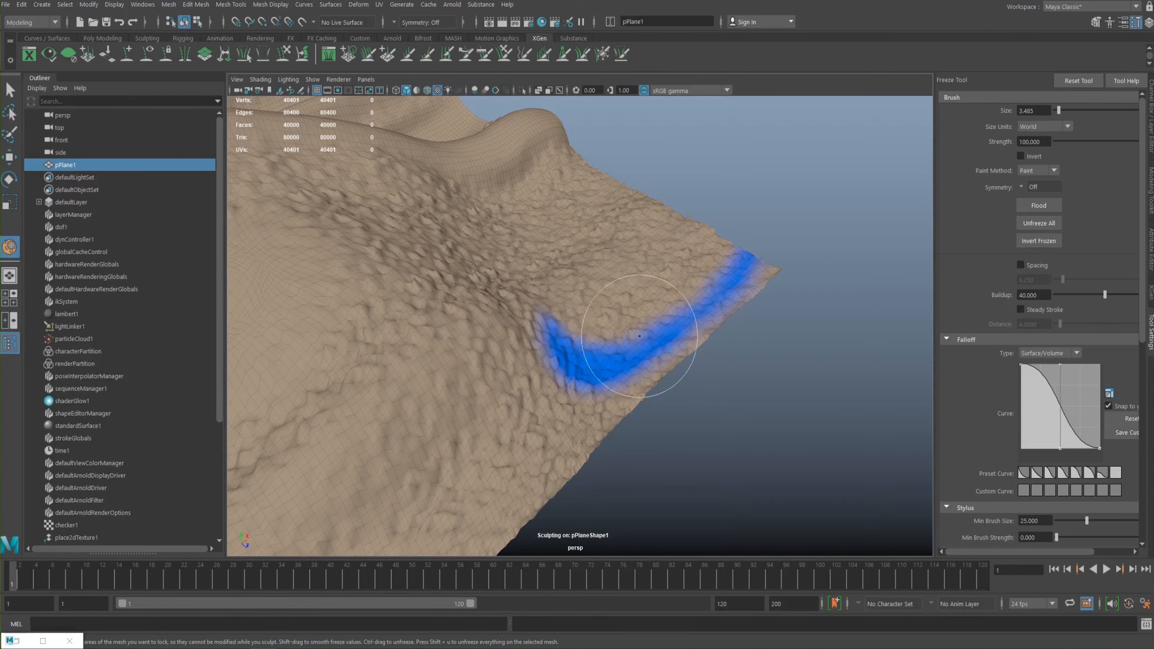
pyautogui.moveTo(656, 289)
pyautogui.mouseDown()
pyautogui.moveTo(709, 273)
pyautogui.moveTo(647, 307)
pyautogui.mouseUp()
# Step: Try pulling the surface in and around the frozen corner with the Grab tool at strength 100
pyautogui.moveTo(646, 296)
pyautogui.mouseDown(button='right')
pyautogui.moveTo(634, 293)
pyautogui.moveTo(646, 262)
pyautogui.mouseUp(button='right')
pyautogui.moveTo(623, 214); pyautogui.dragTo(629, 185)
pyautogui.moveTo(674, 231)
pyautogui.mouseDown()
pyautogui.moveTo(811, 271)
pyautogui.moveTo(690, 237)
pyautogui.mouseUp()
pyautogui.moveTo(788, 278); pyautogui.dragTo(875, 199)
pyautogui.moveTo(568, 286)
pyautogui.mouseDown()
pyautogui.moveTo(760, 294)
pyautogui.moveTo(849, 313)
pyautogui.moveTo(833, 366)
pyautogui.moveTo(706, 362)
pyautogui.moveTo(807, 339)
pyautogui.moveTo(605, 277)
pyautogui.mouseUp()
pyautogui.keyDown('alt'); pyautogui.moveTo(605, 277); pyautogui.dragTo(683, 322, button='right'); pyautogui.keyUp('alt')
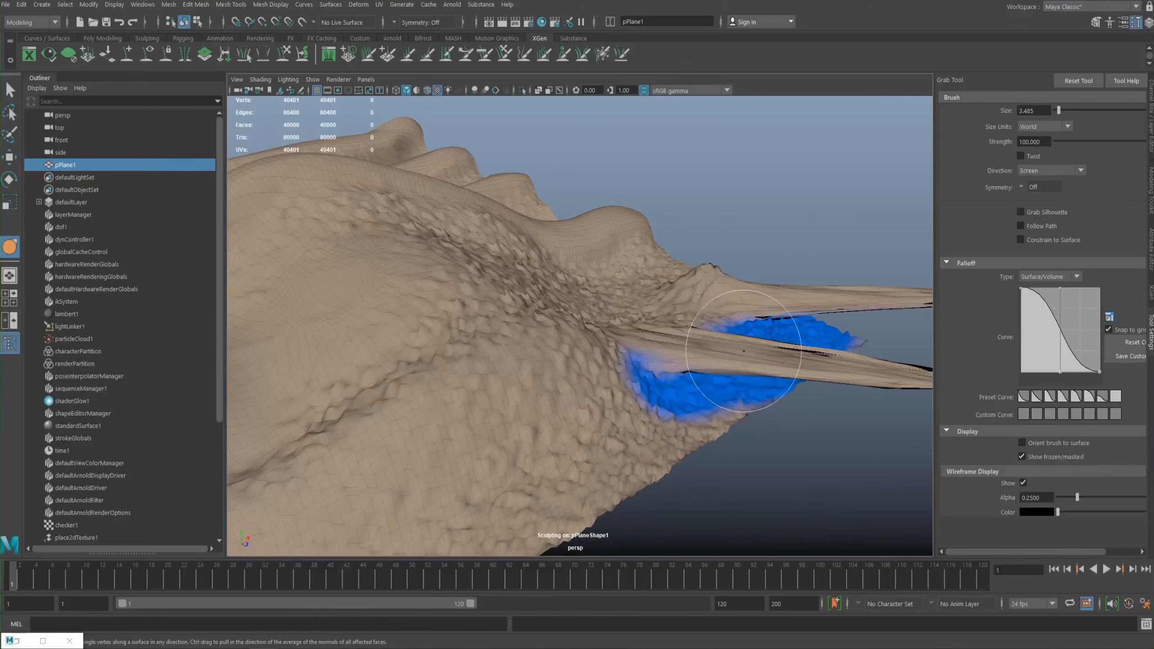
# Step: Undo the Grab strokes around the frozen corner
pyautogui.hotkey('ctrl', 'z')
pyautogui.hotkey('ctrl', 'z')
pyautogui.moveTo(735, 347)
pyautogui.keyDown('alt'); pyautogui.mouseDown()
pyautogui.moveTo(670, 330)
pyautogui.moveTo(705, 342)
pyautogui.mouseUp(); pyautogui.keyUp('alt')
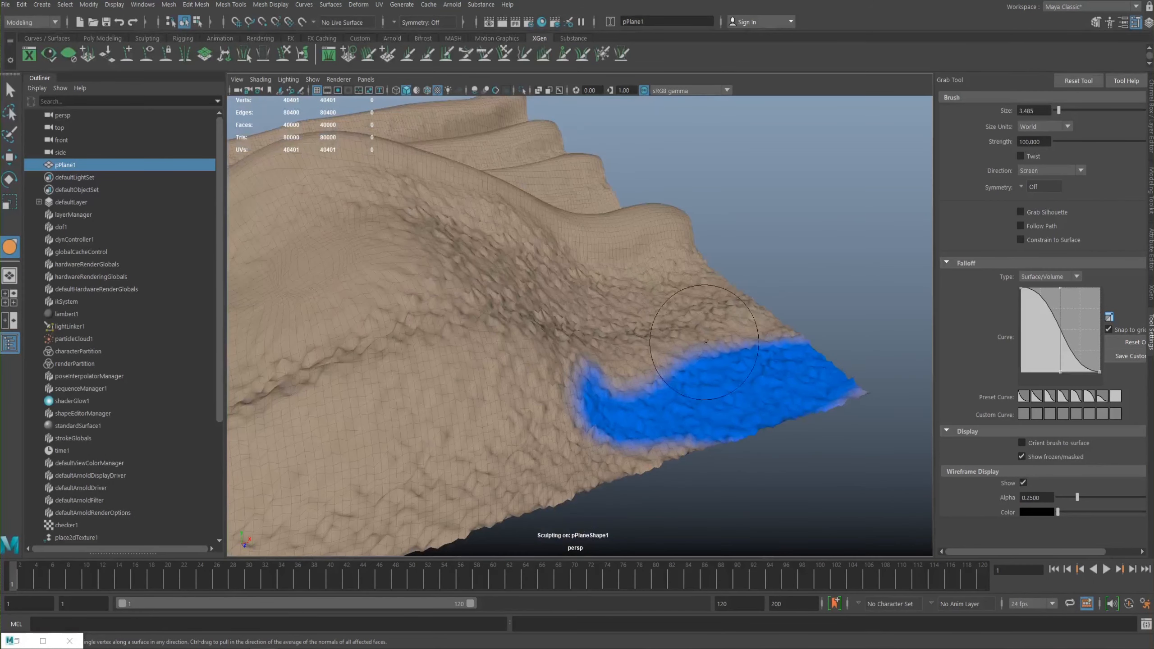
# Step: Cut jagged grooves across the hillside next to the frozen corner using the Knife tool at strength 15
pyautogui.rightClick(701, 343)
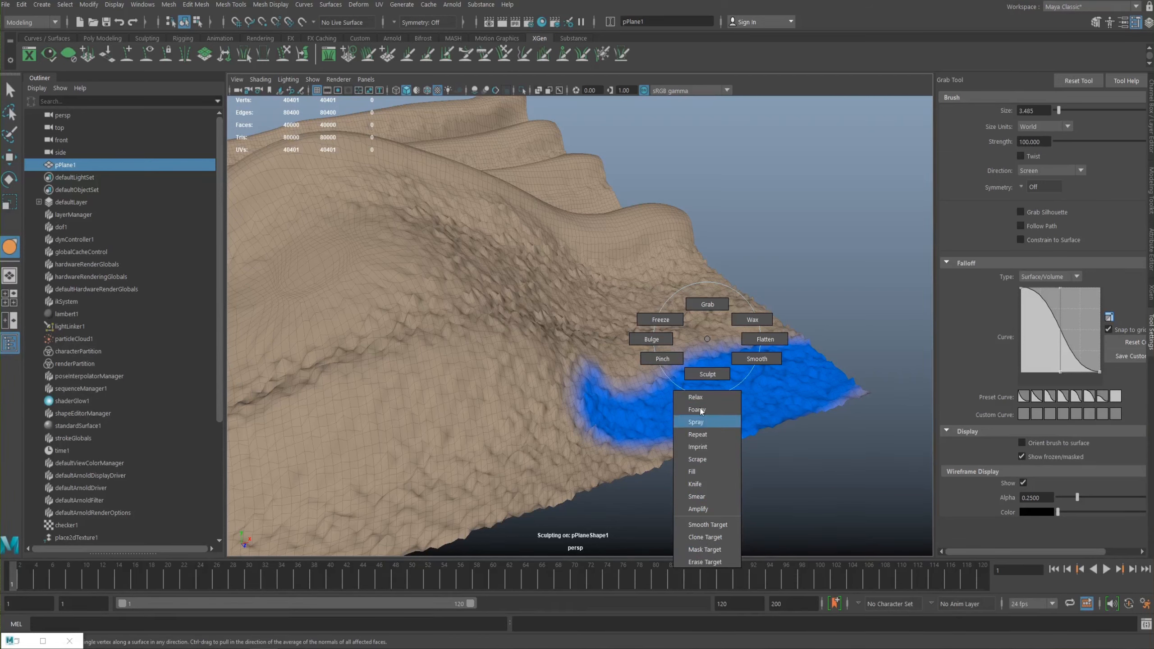
pyautogui.click(716, 485)
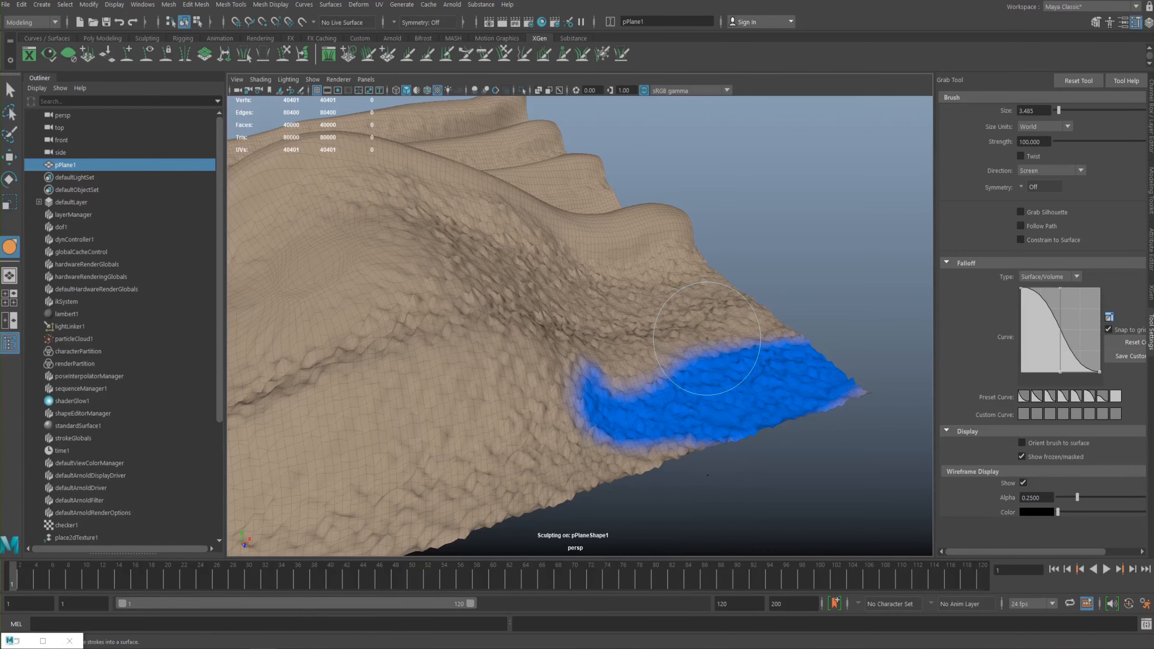
pyautogui.keyDown('alt'); pyautogui.moveTo(686, 315); pyautogui.dragTo(741, 337, button='middle'); pyautogui.keyUp('alt')
pyautogui.moveTo(723, 337)
pyautogui.mouseDown()
pyautogui.moveTo(473, 345)
pyautogui.moveTo(347, 416)
pyautogui.mouseUp()
pyautogui.moveTo(705, 286); pyautogui.dragTo(400, 318)
pyautogui.moveTo(564, 246)
pyautogui.keyDown('alt'); pyautogui.mouseDown()
pyautogui.moveTo(702, 280)
pyautogui.moveTo(668, 399)
pyautogui.moveTo(566, 461)
pyautogui.mouseUp(); pyautogui.keyUp('alt')
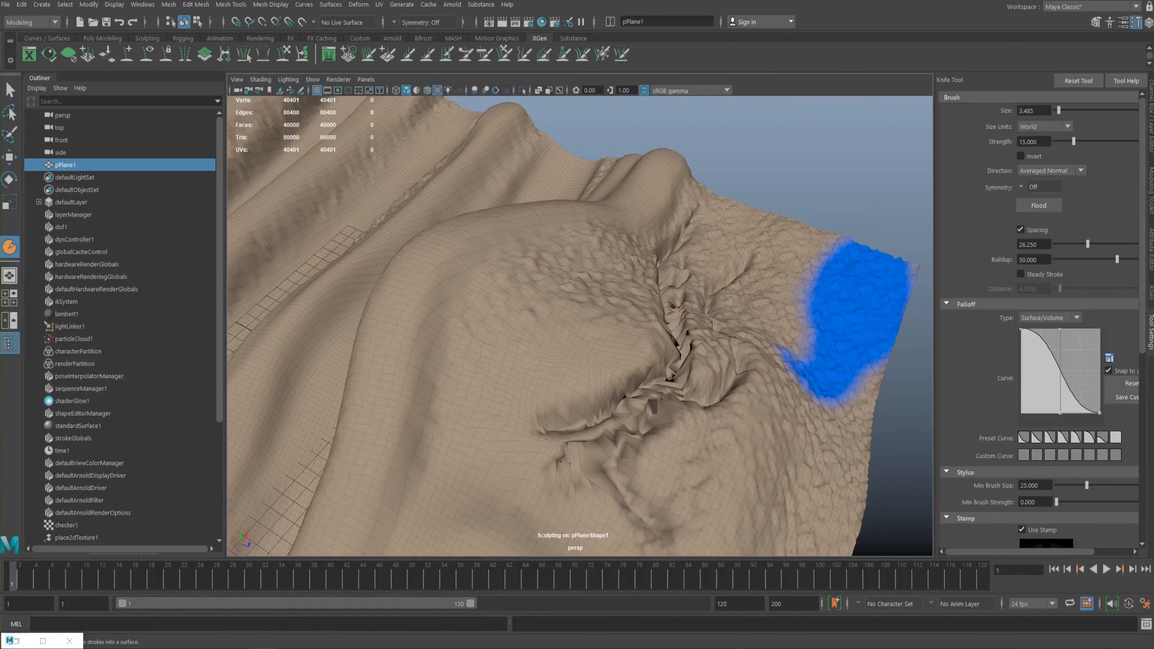
pyautogui.moveTo(678, 265); pyautogui.dragTo(641, 420)
pyautogui.moveTo(659, 353)
pyautogui.keyDown('alt'); pyautogui.mouseDown()
pyautogui.moveTo(573, 346)
pyautogui.moveTo(709, 348)
pyautogui.moveTo(632, 374)
pyautogui.moveTo(534, 385)
pyautogui.mouseUp(); pyautogui.keyUp('alt')
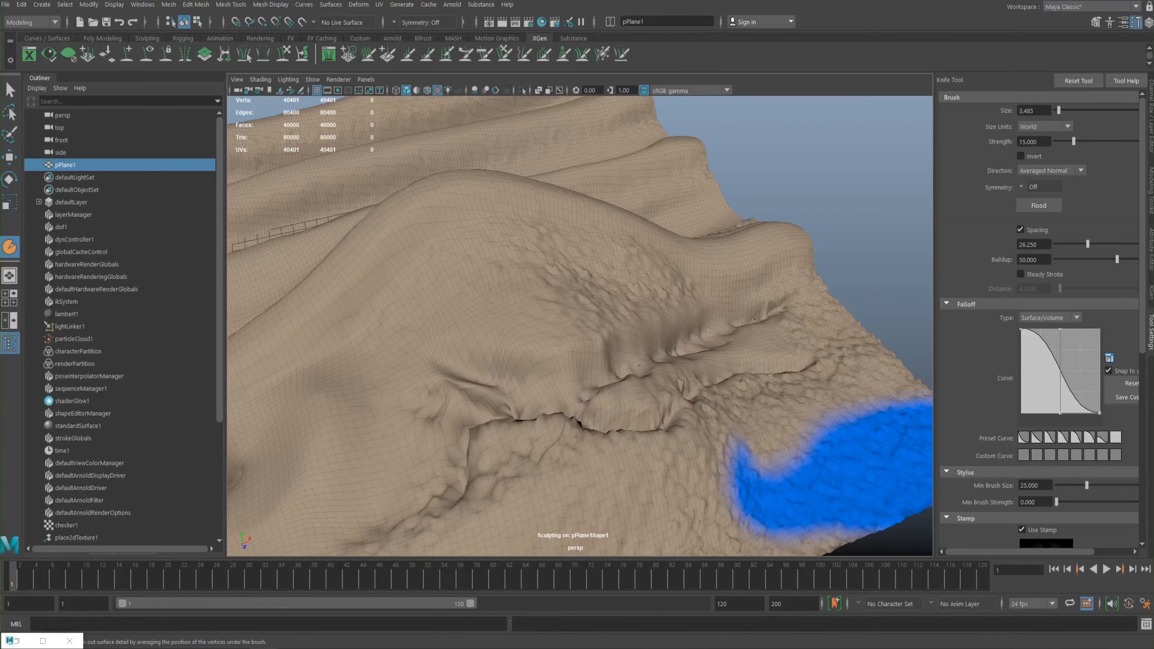
# Step: Examine the knife cuts, ridges and valleys of the terrain from several angles
pyautogui.keyDown('alt'); pyautogui.moveTo(772, 350); pyautogui.dragTo(680, 338, button='middle'); pyautogui.keyUp('alt')
pyautogui.keyDown('alt'); pyautogui.moveTo(681, 338); pyautogui.dragTo(559, 292, button='right'); pyautogui.keyUp('alt')
pyautogui.keyDown('alt'); pyautogui.moveTo(559, 291); pyautogui.dragTo(690, 304); pyautogui.keyUp('alt')
pyautogui.keyDown('alt'); pyautogui.moveTo(553, 313); pyautogui.dragTo(655, 295, button='middle'); pyautogui.keyUp('alt')
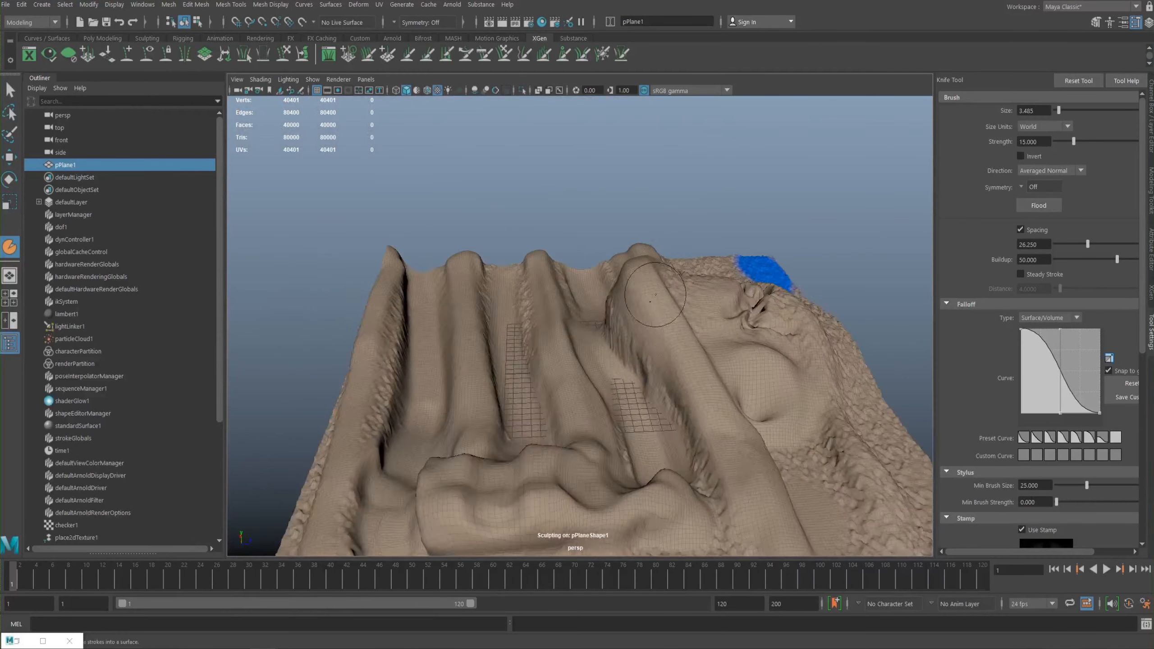
pyautogui.keyDown('alt'); pyautogui.moveTo(655, 295); pyautogui.dragTo(775, 315); pyautogui.keyUp('alt')
pyautogui.keyDown('alt'); pyautogui.moveTo(774, 314); pyautogui.dragTo(662, 396, button='right'); pyautogui.keyUp('alt')
pyautogui.keyDown('alt'); pyautogui.moveTo(662, 397); pyautogui.dragTo(693, 337, button='middle'); pyautogui.keyUp('alt')
pyautogui.keyDown('alt'); pyautogui.moveTo(693, 338); pyautogui.dragTo(757, 338, button='right'); pyautogui.keyUp('alt')
pyautogui.moveTo(756, 339)
pyautogui.keyDown('alt'); pyautogui.mouseDown()
pyautogui.moveTo(649, 316)
pyautogui.moveTo(630, 300)
pyautogui.mouseUp(); pyautogui.keyUp('alt')
# Step: Smooth the whole terrain, including the knife cuts and mound, using the Smooth tool at size about 18.97 and strength 50
pyautogui.moveTo(582, 297)
pyautogui.mouseDown(button='right')
pyautogui.moveTo(583, 307)
pyautogui.moveTo(582, 296)
pyautogui.mouseUp(button='right')
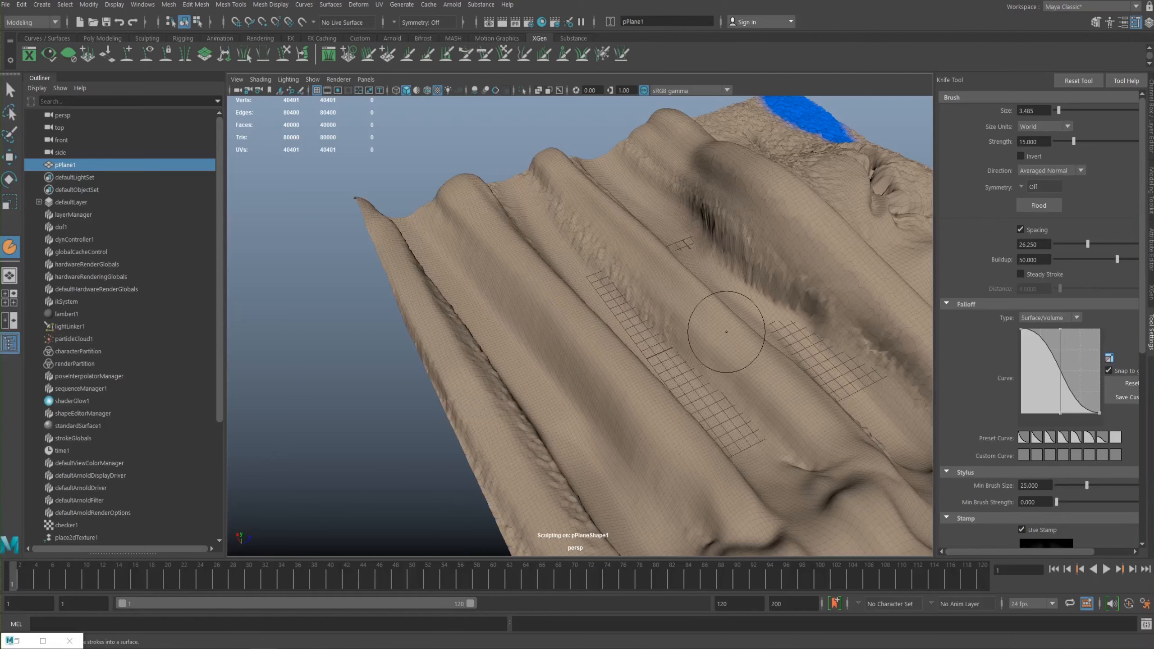
pyautogui.moveTo(723, 341)
pyautogui.mouseDown(button='right')
pyautogui.moveTo(785, 335)
pyautogui.moveTo(781, 356)
pyautogui.mouseUp(button='right')
pyautogui.keyDown('alt'); pyautogui.moveTo(728, 282); pyautogui.dragTo(567, 248, button='middle'); pyautogui.keyUp('alt')
pyautogui.scroll(-5, 567, 247)
pyautogui.keyDown('alt'); pyautogui.moveTo(566, 248); pyautogui.dragTo(597, 237); pyautogui.keyUp('alt')
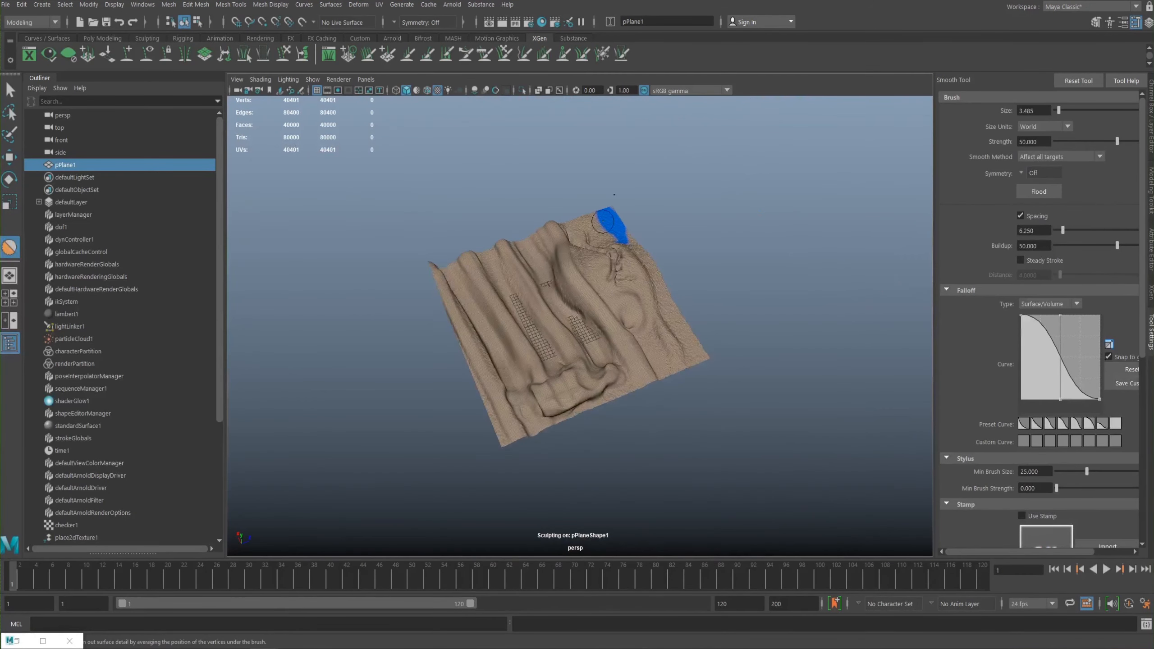
pyautogui.scroll(5, 567, 239)
pyautogui.keyDown('alt'); pyautogui.moveTo(578, 279); pyautogui.dragTo(596, 299); pyautogui.keyUp('alt')
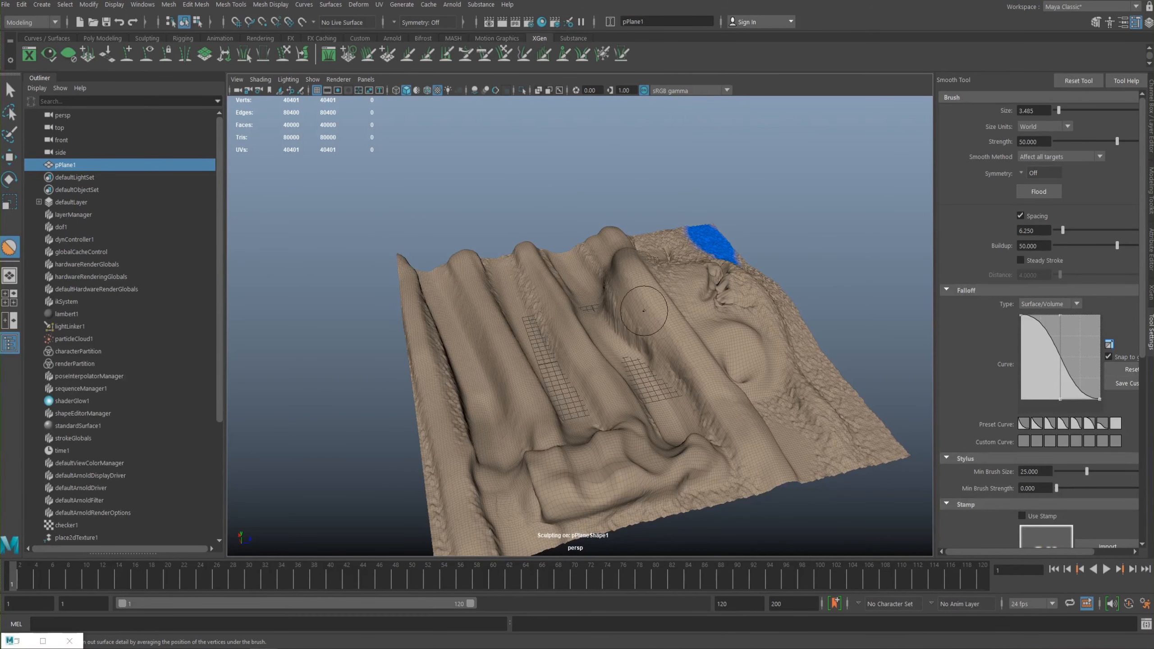
pyautogui.moveTo(609, 301); pyautogui.dragTo(691, 302)
pyautogui.moveTo(576, 508); pyautogui.dragTo(447, 444)
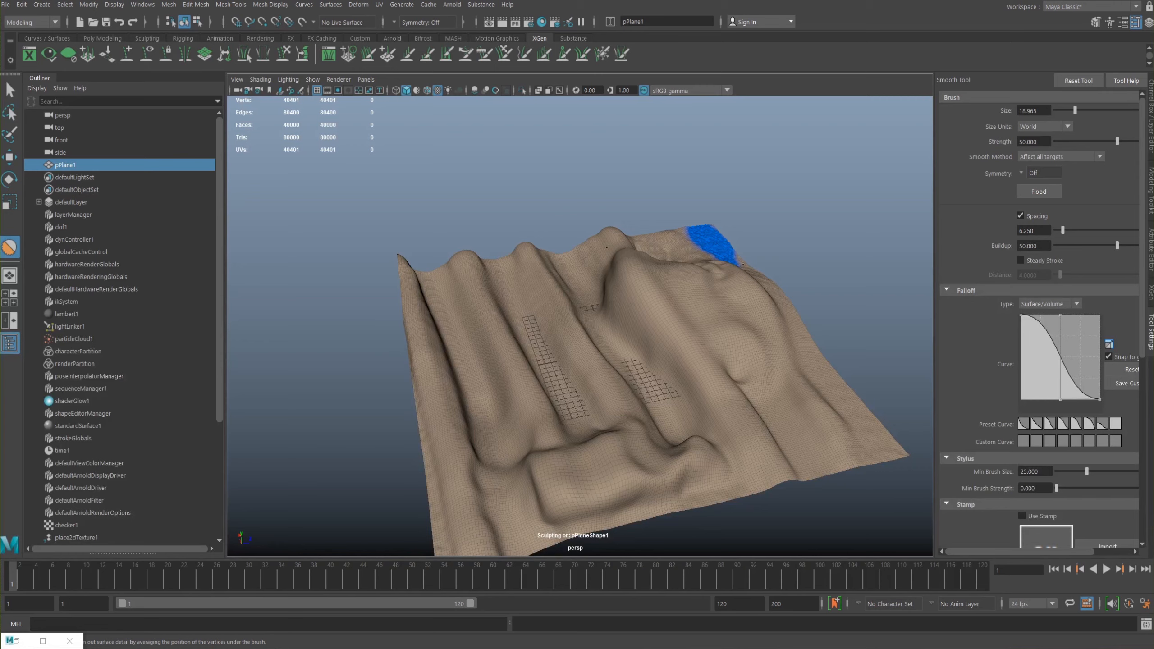
# Step: Exit sculpting and deselect the terrain plane
pyautogui.rightClick(576, 294)
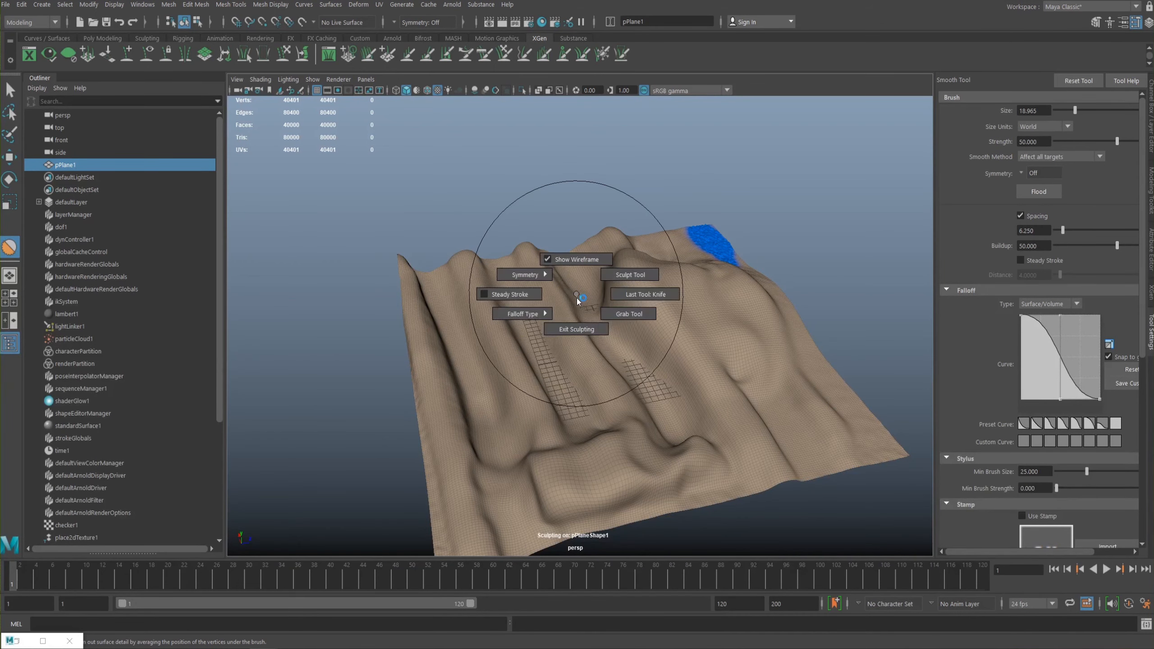
pyautogui.click(577, 329)
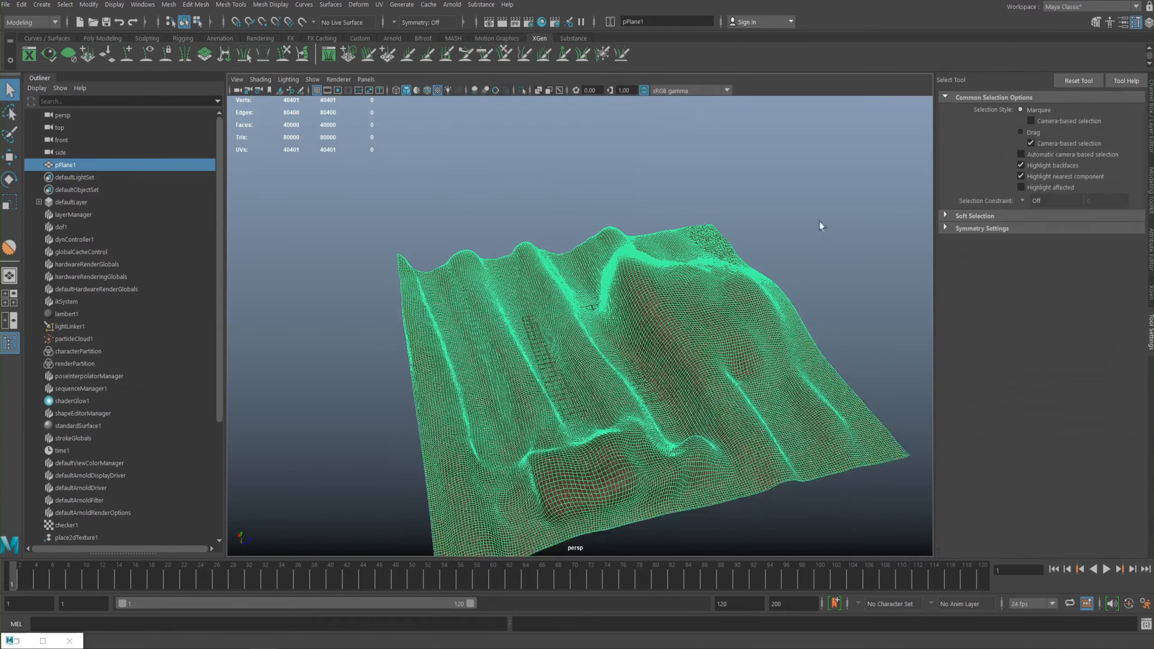
pyautogui.click(787, 231)
pyautogui.click(590, 313)
pyautogui.keyDown('alt'); pyautogui.moveTo(590, 313); pyautogui.dragTo(491, 314); pyautogui.keyUp('alt')
pyautogui.click(590, 209)
# Step: Examine the gravel texture across the sculpted terrain's hill, ridges and valleys, from a distance and up close
pyautogui.keyDown('alt'); pyautogui.moveTo(599, 248); pyautogui.dragTo(523, 234, button='middle'); pyautogui.keyUp('alt')
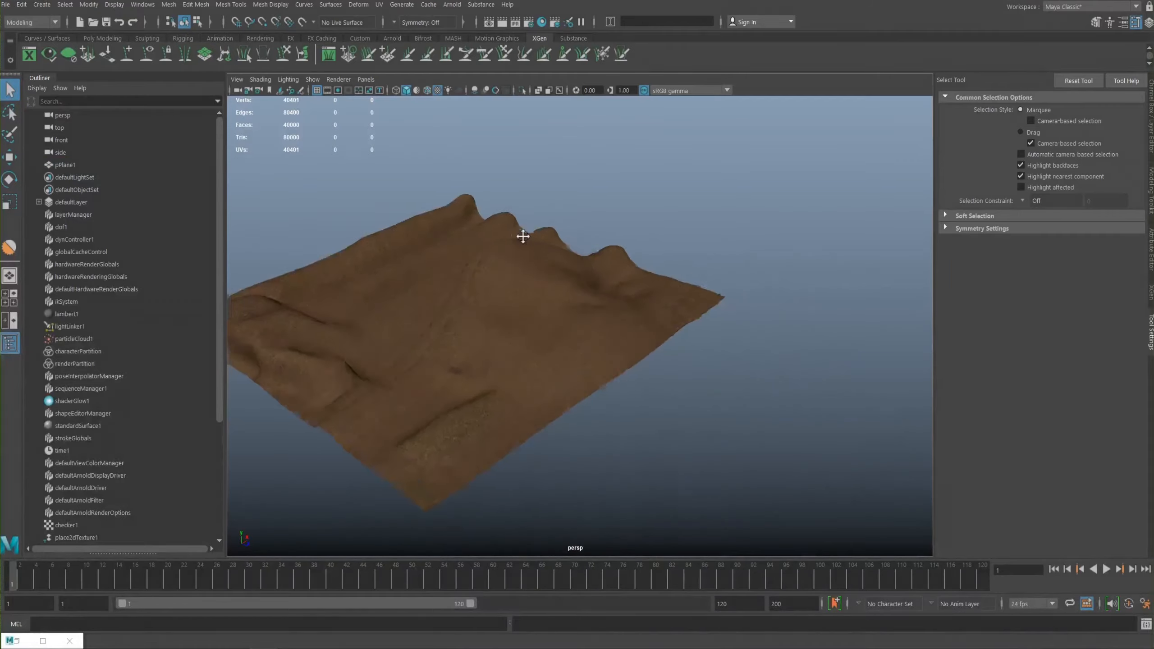
pyautogui.keyDown('alt'); pyautogui.moveTo(523, 234); pyautogui.dragTo(717, 318, button='right'); pyautogui.keyUp('alt')
pyautogui.click(718, 322)
pyautogui.click(780, 250)
pyautogui.keyDown('alt'); pyautogui.moveTo(781, 250); pyautogui.dragTo(721, 251); pyautogui.keyUp('alt')
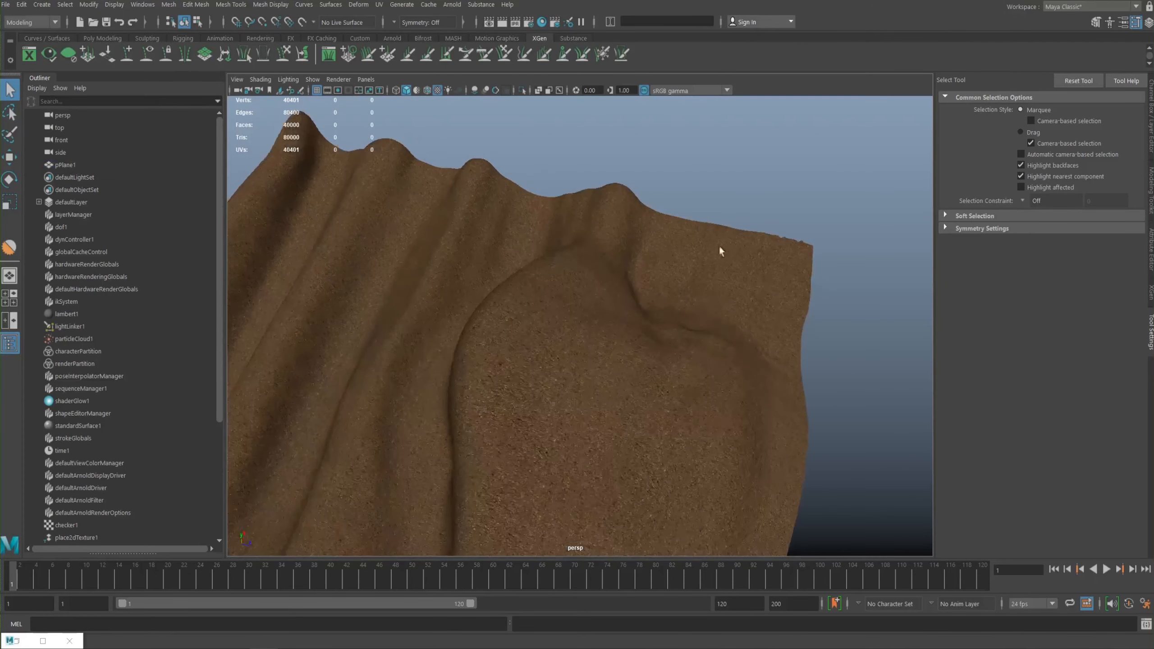
pyautogui.click(721, 250)
pyautogui.keyDown('alt'); pyautogui.moveTo(773, 315); pyautogui.dragTo(541, 287); pyautogui.keyUp('alt')
pyautogui.click(368, 145)
pyautogui.scroll(-6, 407, 252)
pyautogui.keyDown('alt'); pyautogui.moveTo(408, 251); pyautogui.dragTo(614, 241); pyautogui.keyUp('alt')
pyautogui.keyDown('alt'); pyautogui.moveTo(564, 169); pyautogui.dragTo(515, 219, button='middle'); pyautogui.keyUp('alt')
pyautogui.keyDown('alt'); pyautogui.moveTo(515, 219); pyautogui.dragTo(697, 298, button='right'); pyautogui.keyUp('alt')
pyautogui.keyDown('alt'); pyautogui.moveTo(698, 298); pyautogui.dragTo(725, 302); pyautogui.keyUp('alt')
pyautogui.keyDown('alt'); pyautogui.moveTo(724, 302); pyautogui.dragTo(791, 364, button='right'); pyautogui.keyUp('alt')
pyautogui.keyDown('alt'); pyautogui.moveTo(791, 363); pyautogui.dragTo(608, 309); pyautogui.keyUp('alt')
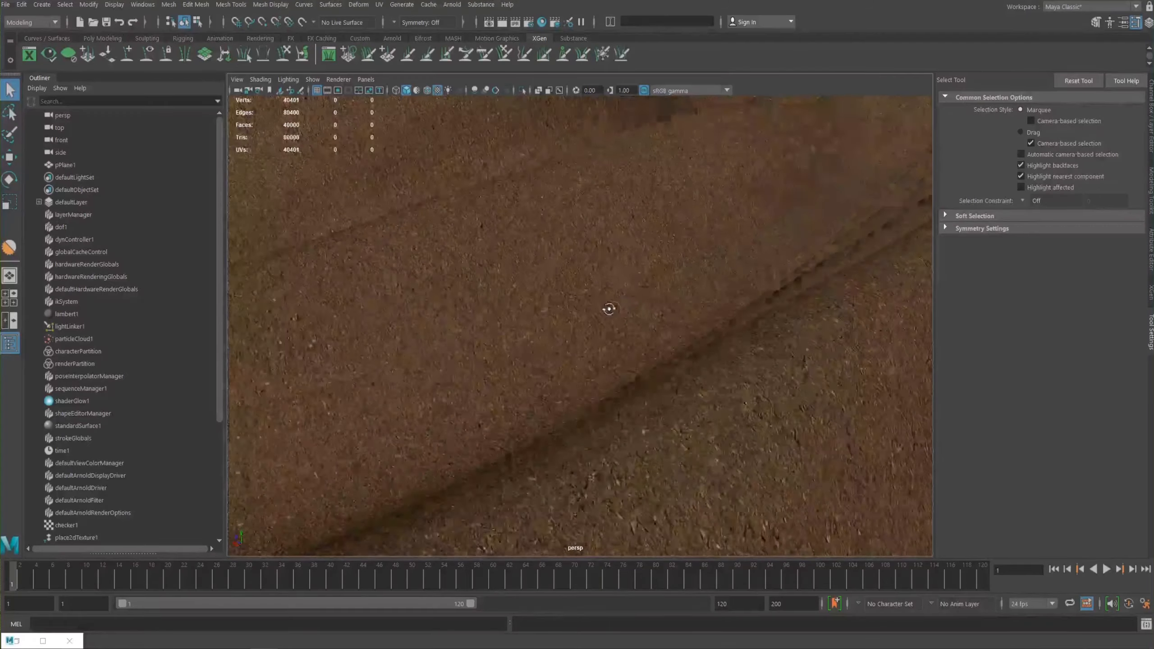
# Step: Examine the overall shape of the sculpted terrain from a distance and from several angles
pyautogui.keyDown('alt'); pyautogui.moveTo(609, 309); pyautogui.dragTo(616, 335, button='middle'); pyautogui.keyUp('alt')
pyautogui.keyDown('alt'); pyautogui.moveTo(616, 335); pyautogui.dragTo(696, 322); pyautogui.keyUp('alt')
pyautogui.keyDown('alt'); pyautogui.moveTo(695, 322); pyautogui.dragTo(458, 271, button='right'); pyautogui.keyUp('alt')
pyautogui.keyDown('alt'); pyautogui.moveTo(459, 270); pyautogui.dragTo(477, 261); pyautogui.keyUp('alt')
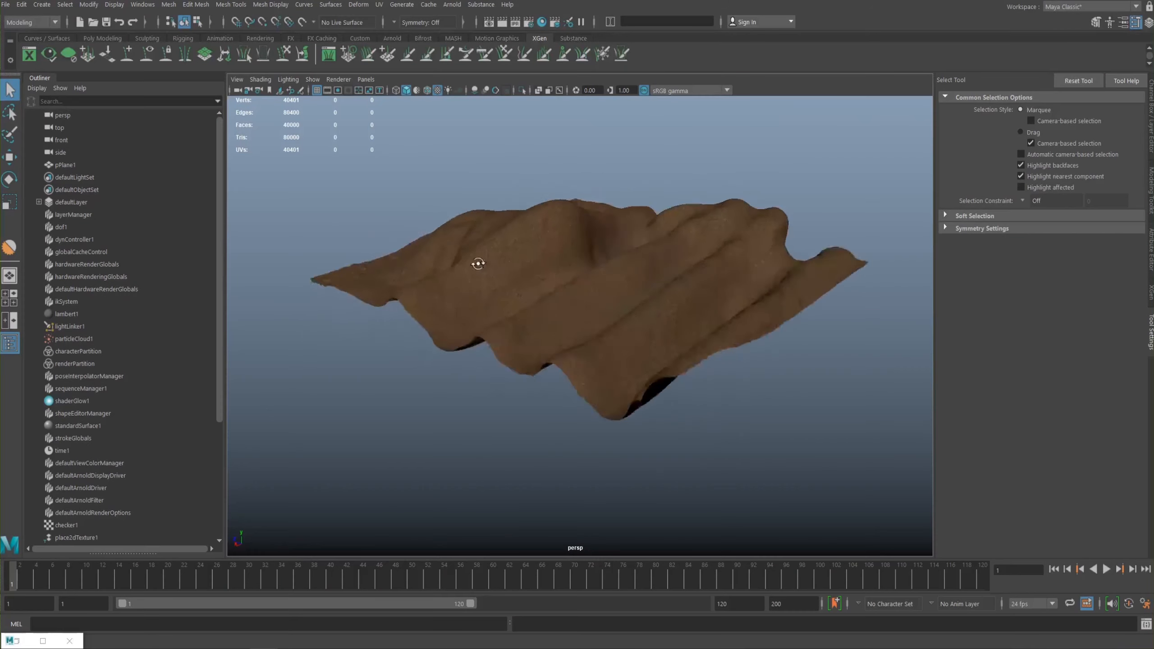
pyautogui.keyDown('alt'); pyautogui.moveTo(476, 261); pyautogui.dragTo(668, 270, button='right'); pyautogui.keyUp('alt')
pyautogui.keyDown('alt'); pyautogui.moveTo(667, 270); pyautogui.dragTo(654, 310); pyautogui.keyUp('alt')
pyautogui.keyDown('alt'); pyautogui.moveTo(654, 309); pyautogui.dragTo(564, 276, button='right'); pyautogui.keyUp('alt')
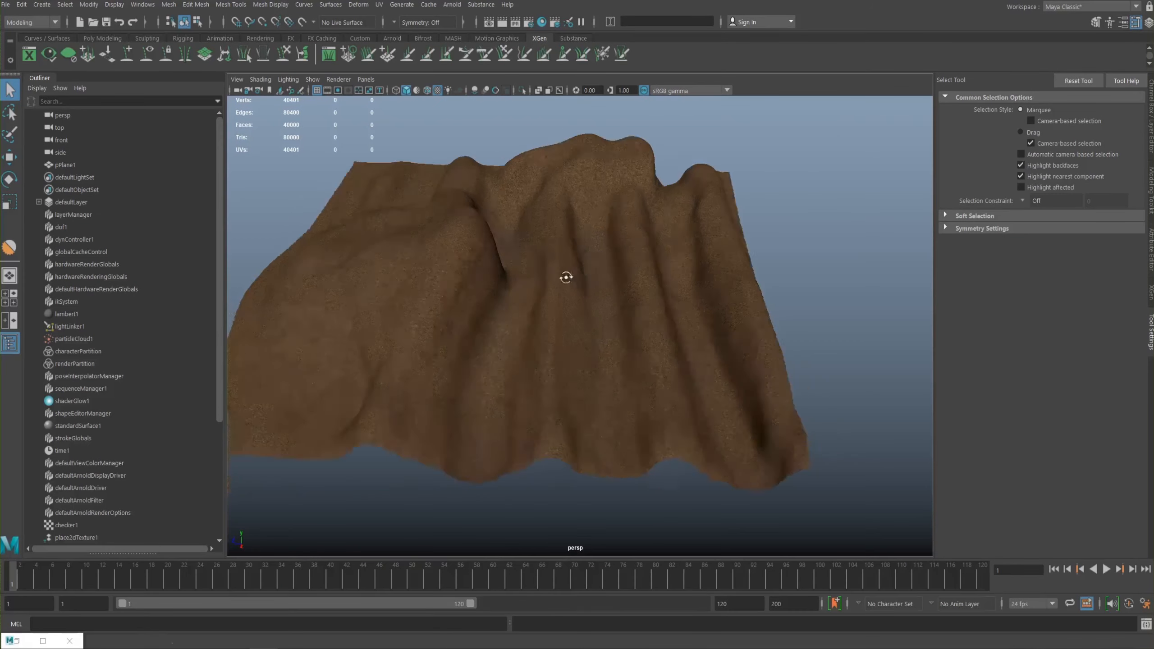
pyautogui.keyDown('alt'); pyautogui.moveTo(564, 276); pyautogui.dragTo(624, 291); pyautogui.keyUp('alt')
# Step: Add a Texture deformer to the terrain plane and display the deformer's attributes
pyautogui.click(623, 268)
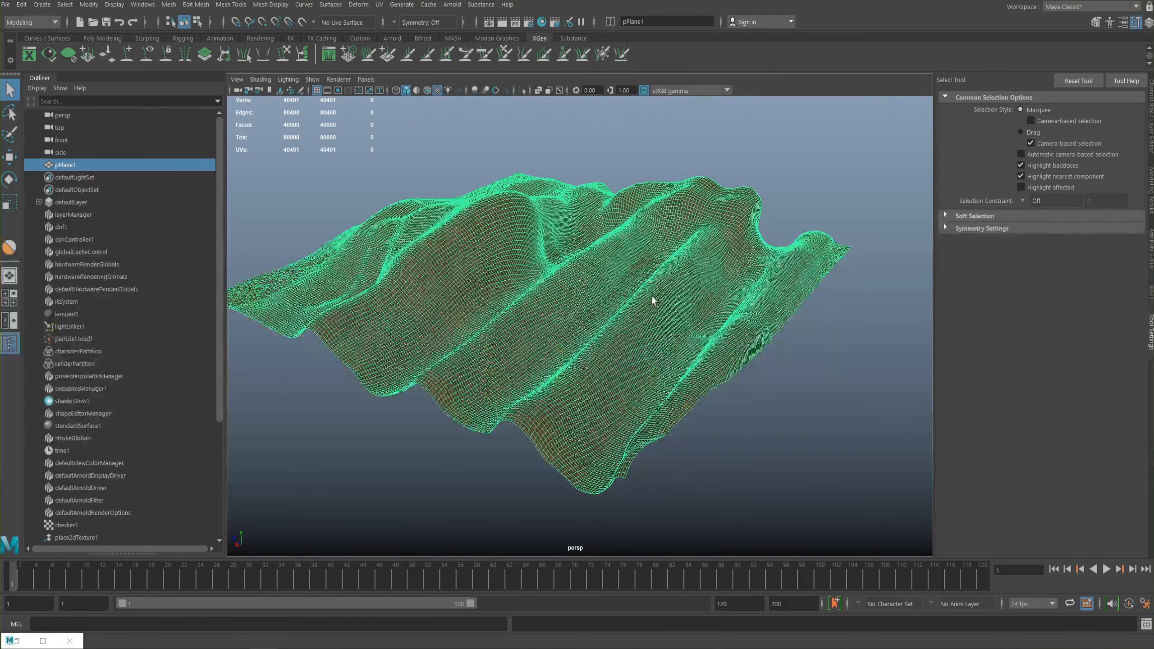
pyautogui.press('space')
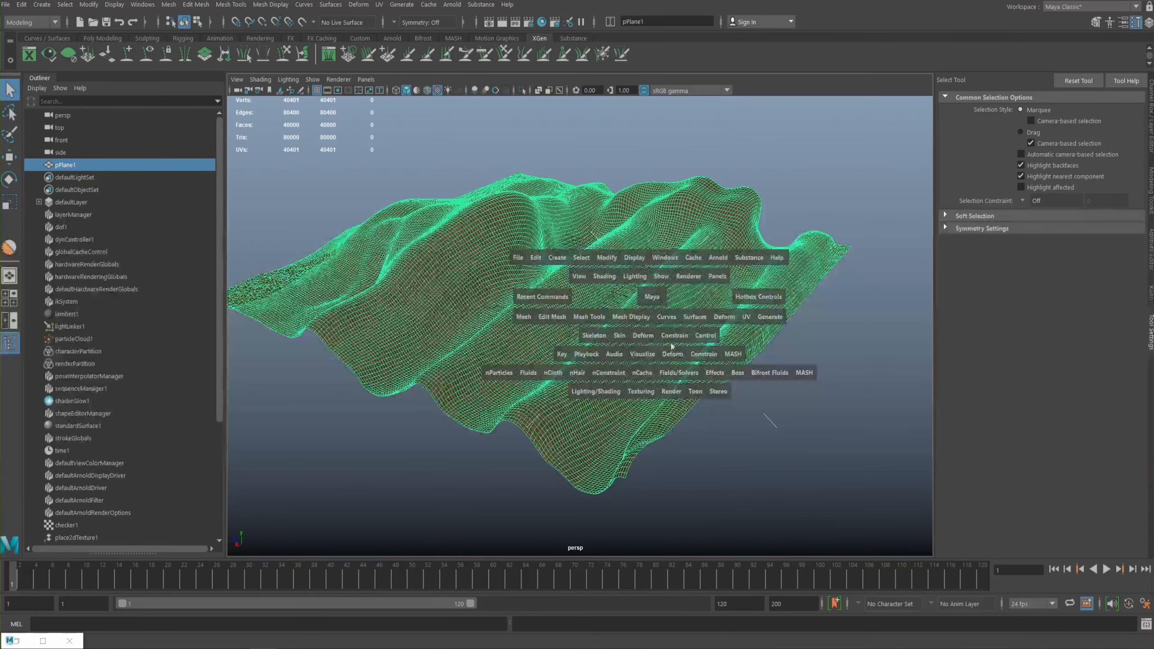
pyautogui.click(730, 318)
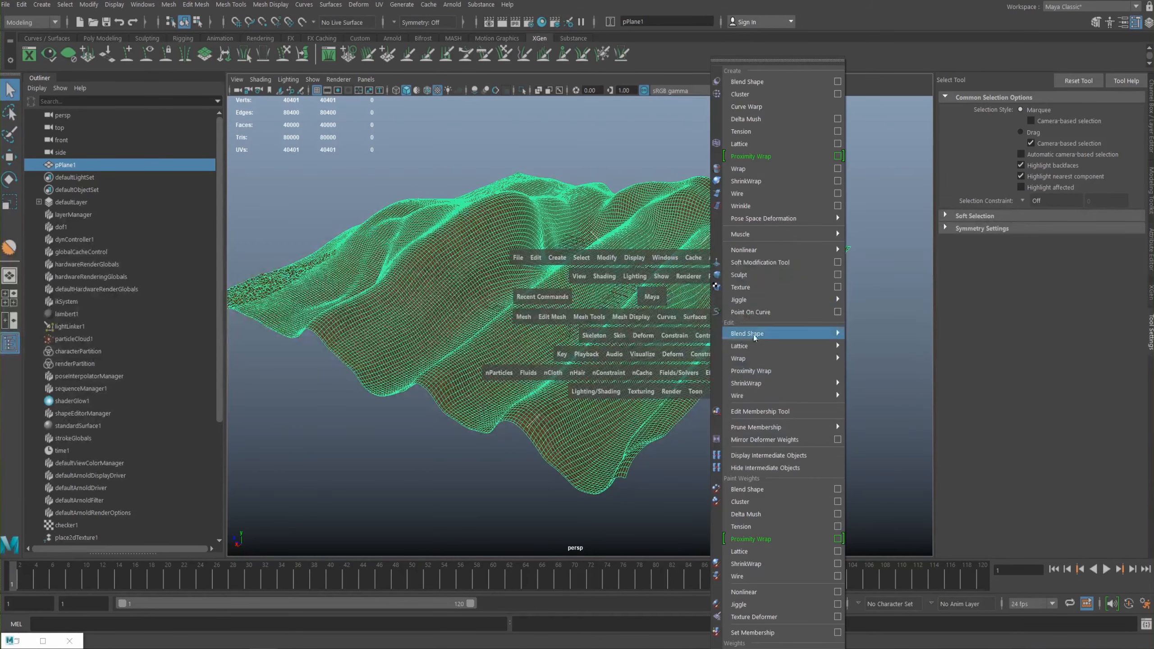
pyautogui.click(749, 288)
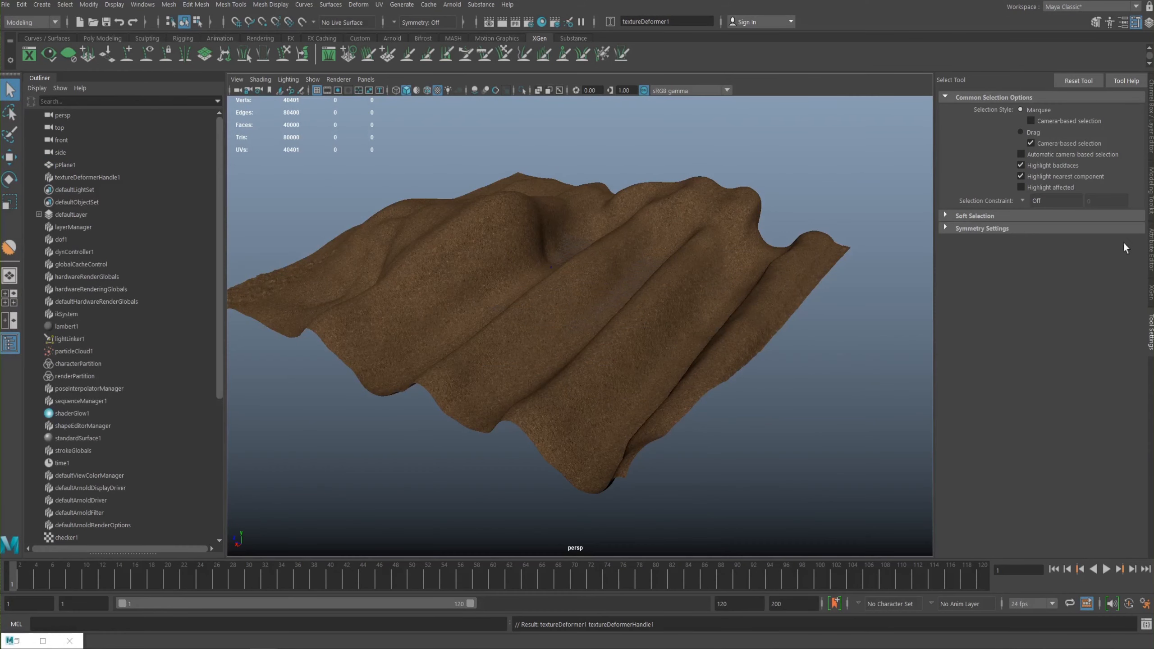
pyautogui.click(1149, 191)
pyautogui.click(1149, 248)
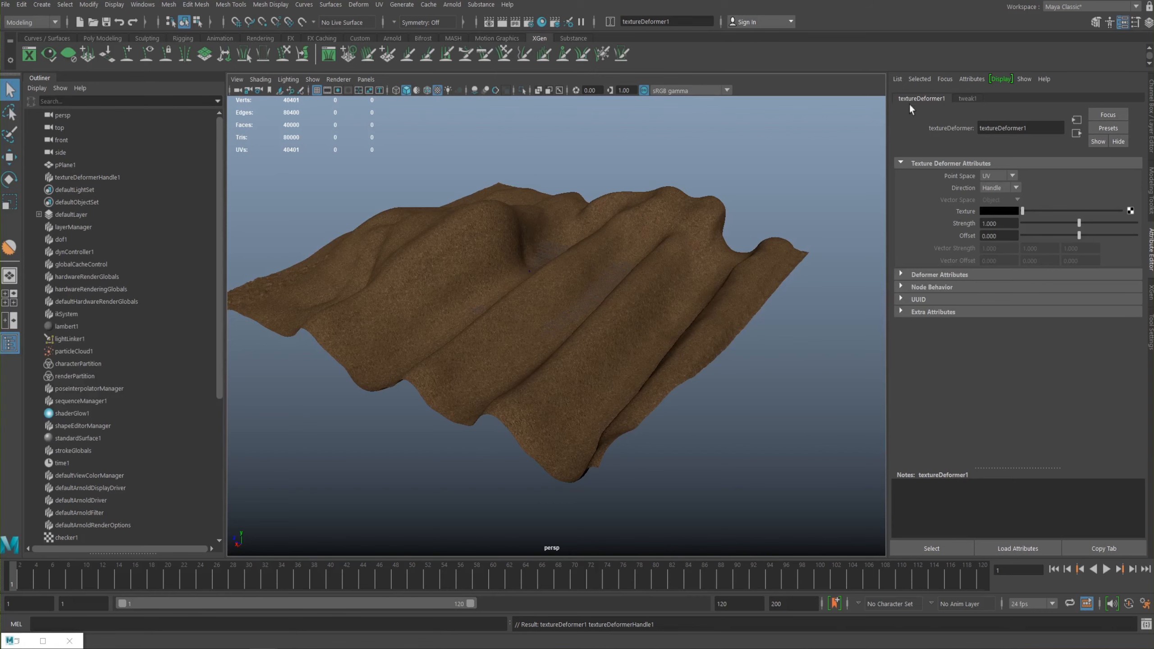
# Step: Map a file texture using TexturesCom_Gravel0120_1_seamless_S.jpg to the Texture attribute of the terrain's texture deformer
pyautogui.click(1130, 210)
pyautogui.click(380, 251)
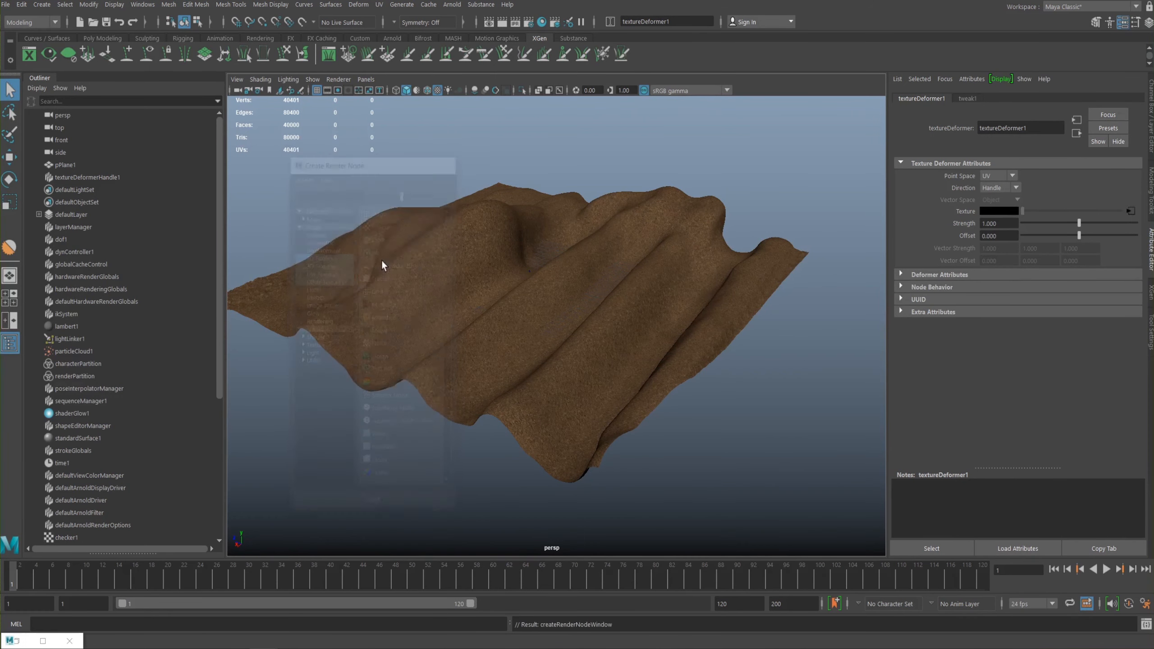
pyautogui.click(1126, 259)
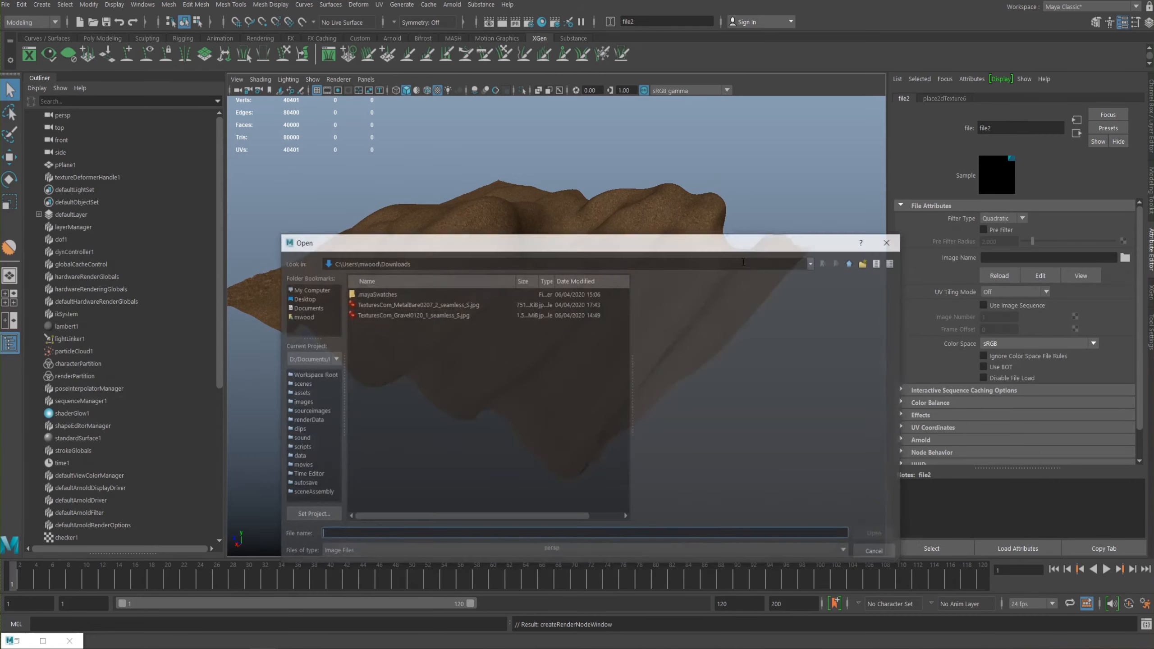
pyautogui.click(401, 305)
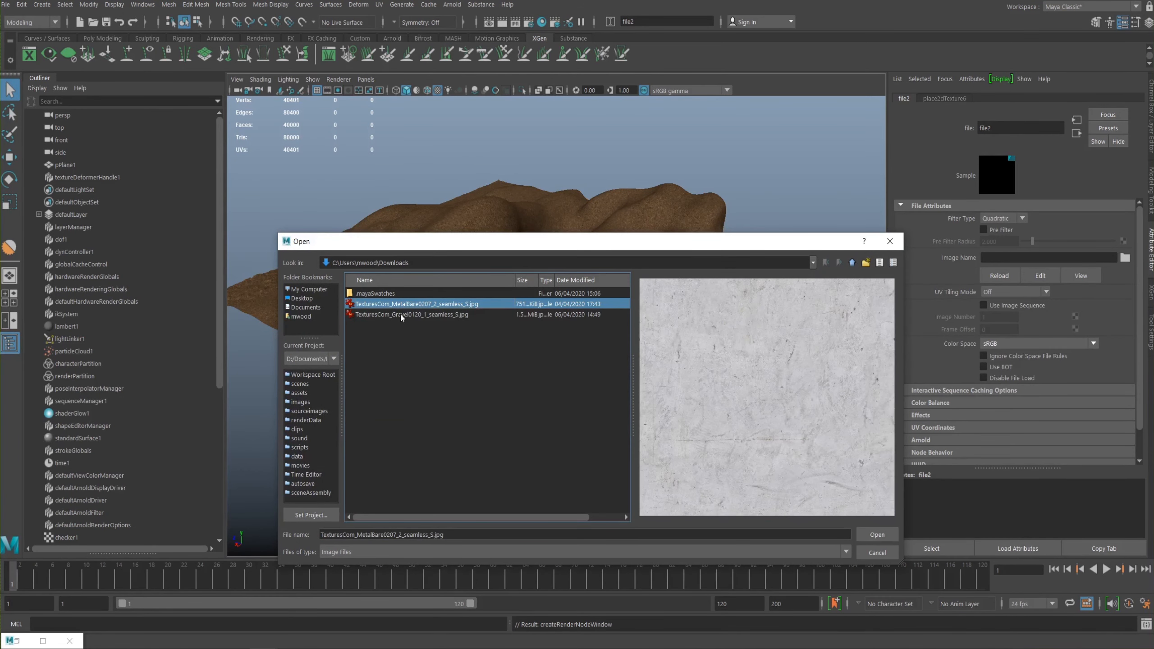
pyautogui.click(402, 316)
pyautogui.click(875, 535)
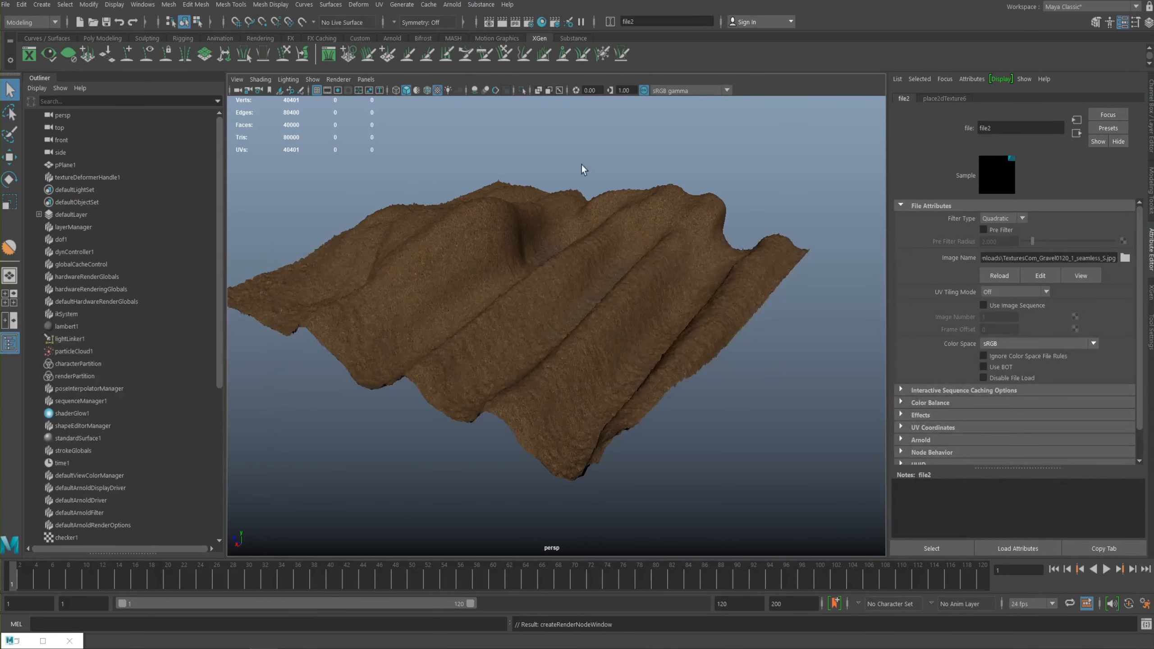
# Step: Show the terrain in smooth shading without textures and examine the gravel displacement on its ridges and valleys
pyautogui.keyDown('alt'); pyautogui.moveTo(598, 235); pyautogui.dragTo(706, 273, button='right'); pyautogui.keyUp('alt')
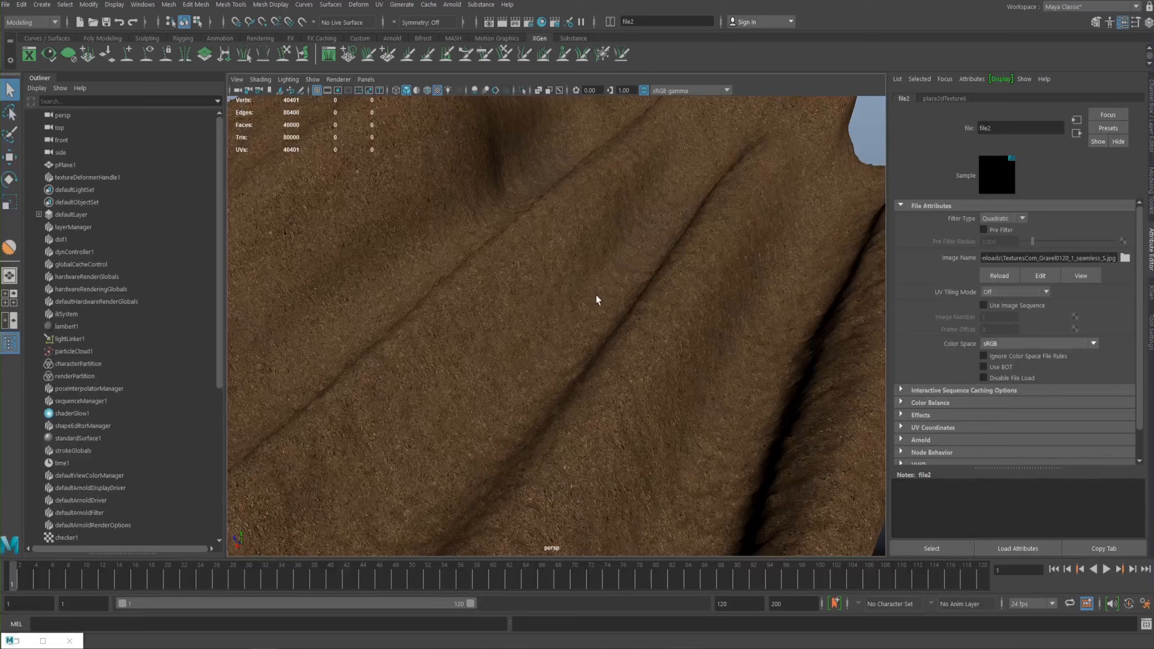
pyautogui.press('5')
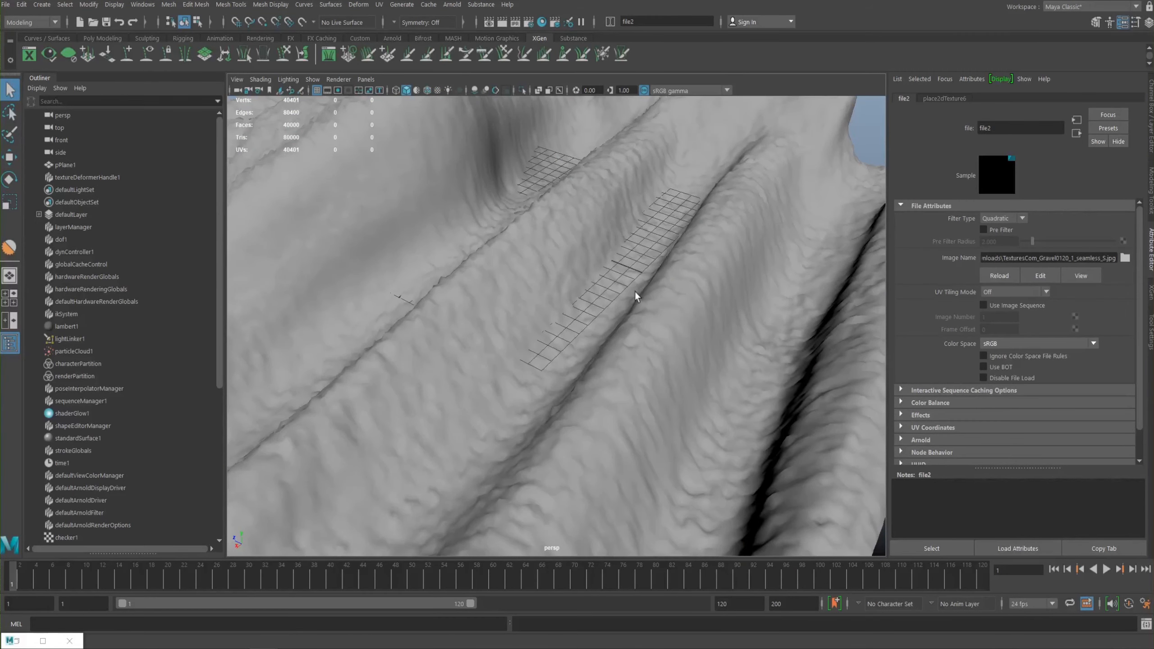
pyautogui.keyDown('alt'); pyautogui.moveTo(636, 293); pyautogui.dragTo(466, 210, button='right'); pyautogui.keyUp('alt')
pyautogui.keyDown('alt'); pyautogui.moveTo(465, 210); pyautogui.dragTo(437, 192); pyautogui.keyUp('alt')
pyautogui.scroll(4, 593, 268)
pyautogui.keyDown('alt'); pyautogui.moveTo(590, 259); pyautogui.dragTo(660, 252); pyautogui.keyUp('alt')
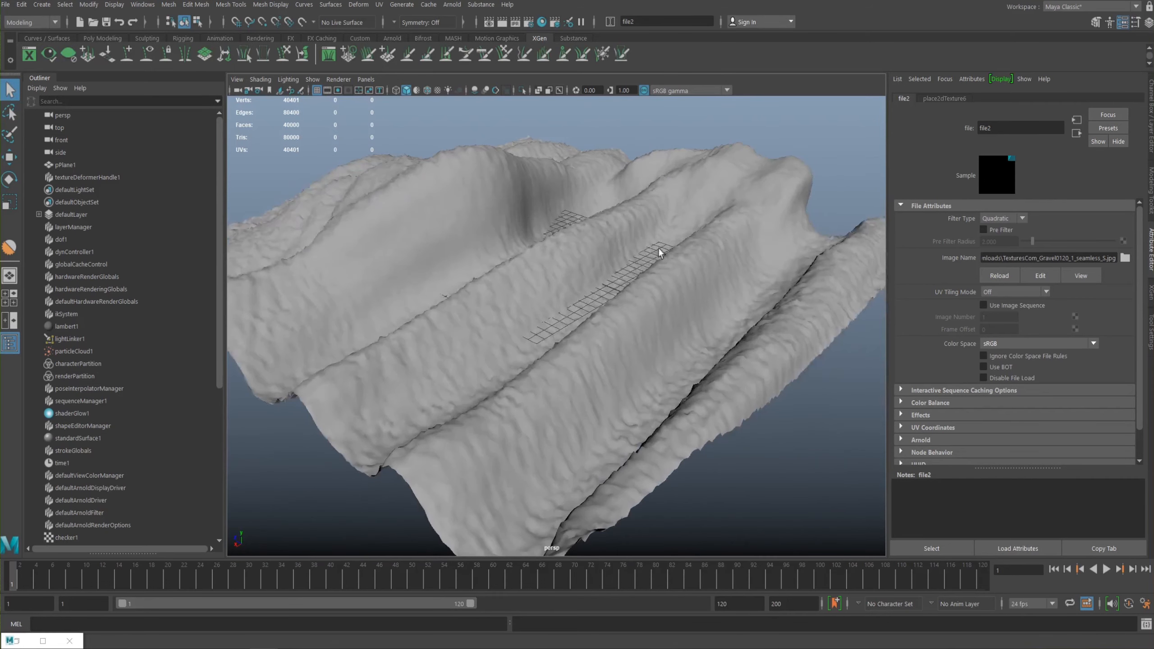
# Step: Clear the selection and examine the displaced, untextured terrain as a whole from a distance and other angles
pyautogui.keyDown('alt'); pyautogui.moveTo(552, 295); pyautogui.dragTo(621, 303); pyautogui.keyUp('alt')
pyautogui.moveTo(619, 314); pyautogui.dragTo(675, 302, button='right')
pyautogui.keyDown('alt'); pyautogui.moveTo(650, 170); pyautogui.dragTo(523, 152, button='right'); pyautogui.keyUp('alt')
pyautogui.click(676, 245)
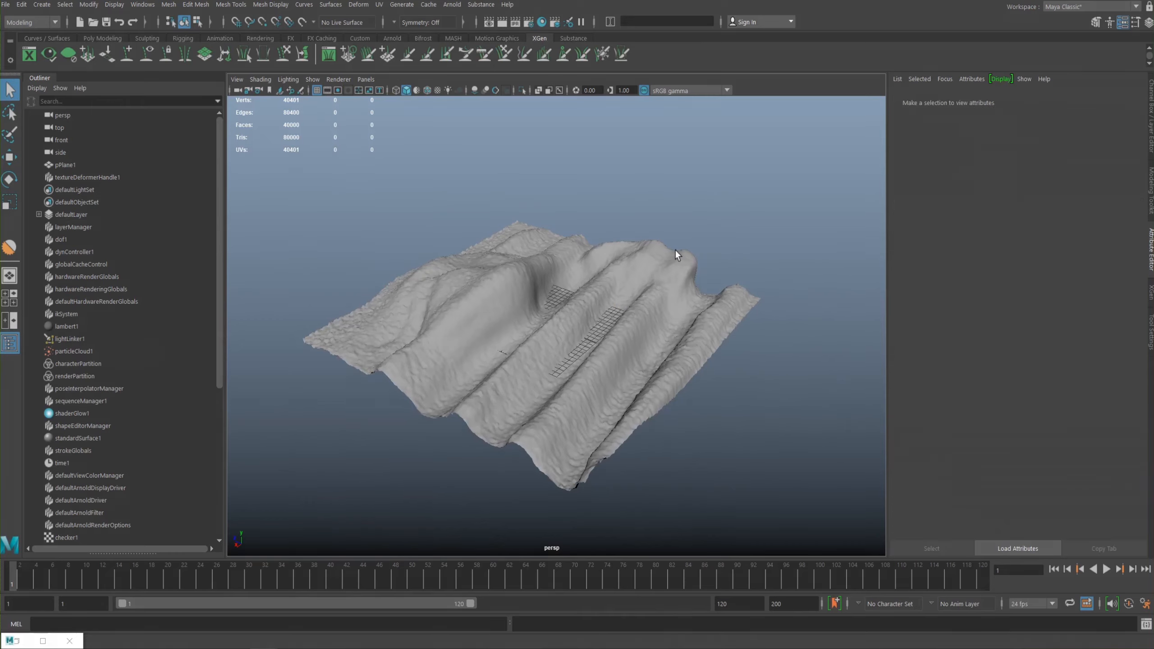
pyautogui.click(677, 252)
pyautogui.keyDown('alt'); pyautogui.moveTo(600, 237); pyautogui.dragTo(724, 256, button='right'); pyautogui.keyUp('alt')
pyautogui.keyDown('alt'); pyautogui.moveTo(754, 242); pyautogui.dragTo(613, 239); pyautogui.keyUp('alt')
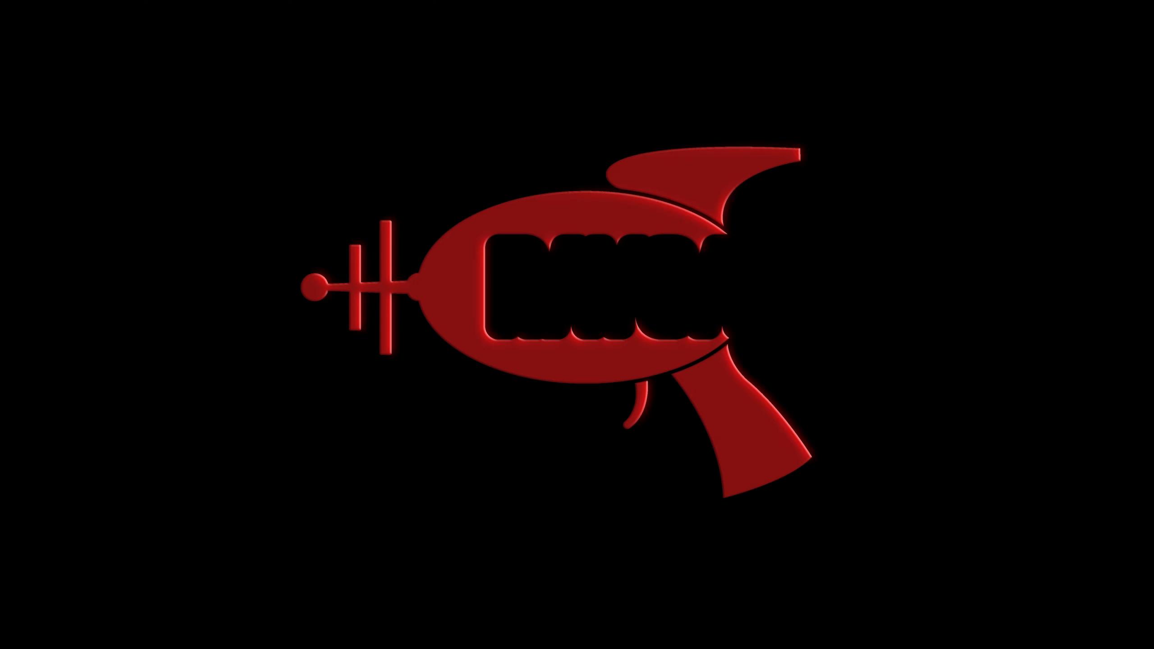